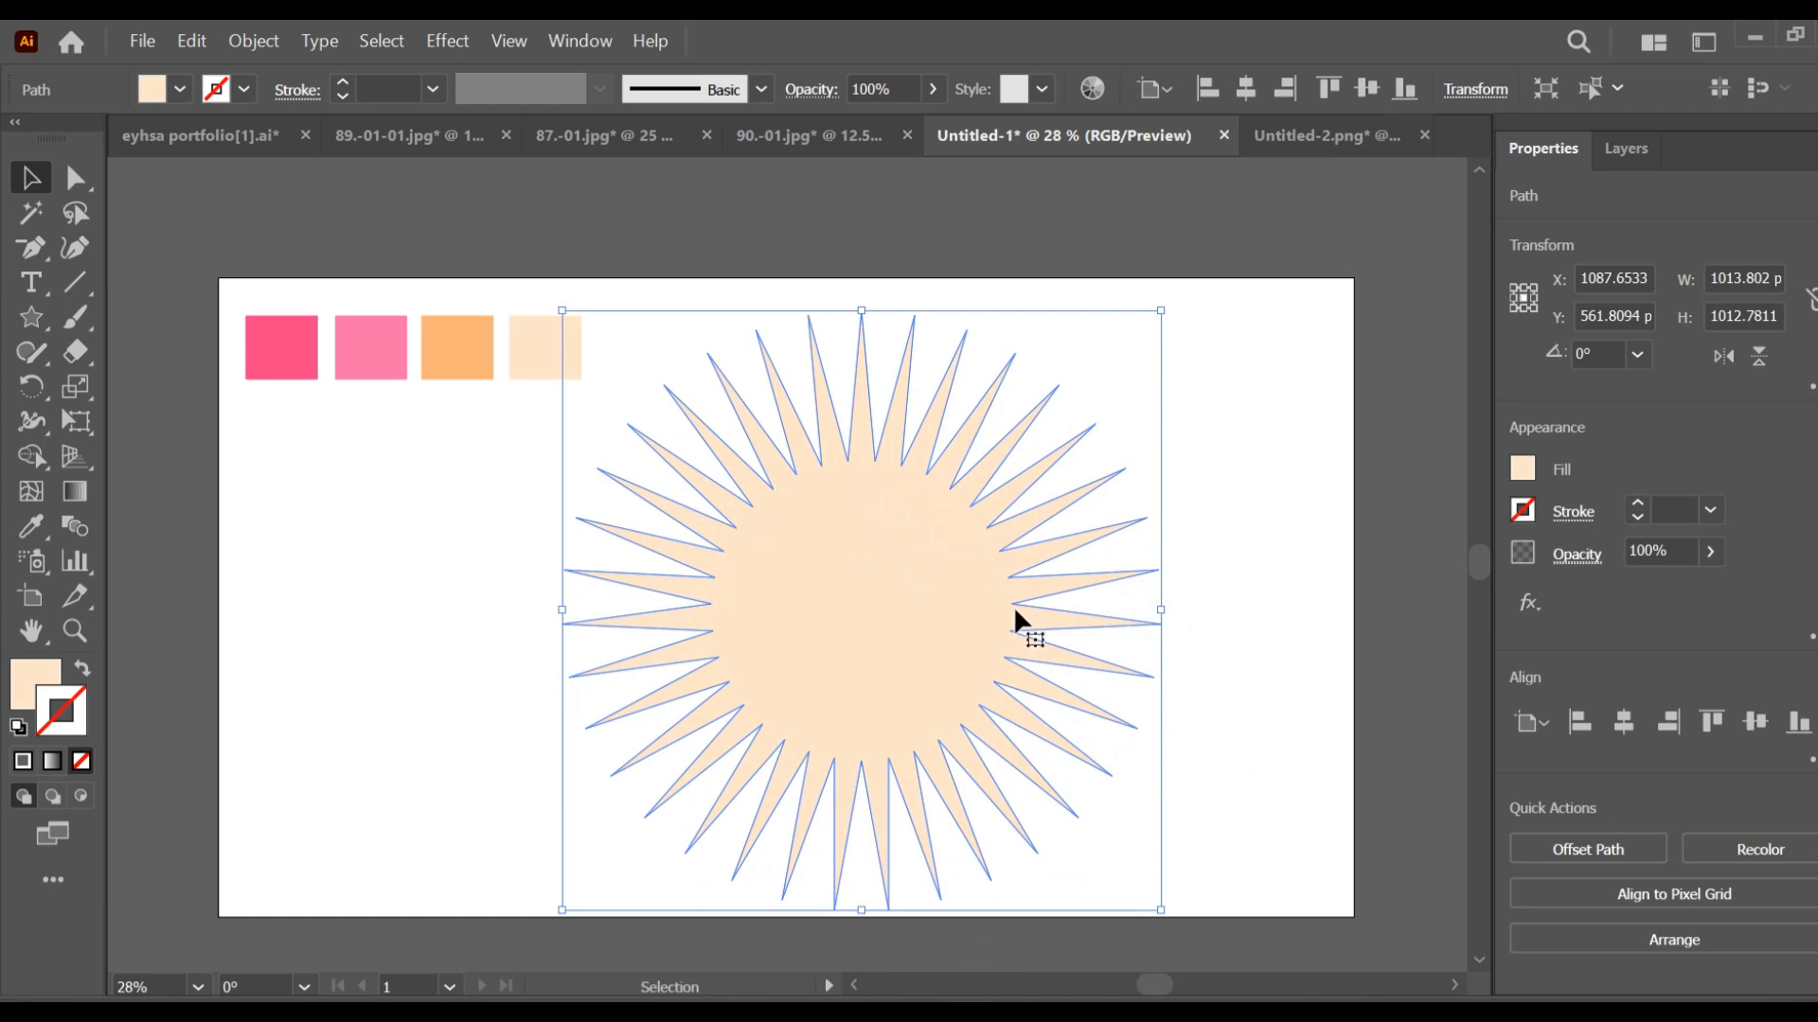
- Recolor the starburst shape with the dark pink of the first swatch using the Eyedropper
left_click(31, 526)
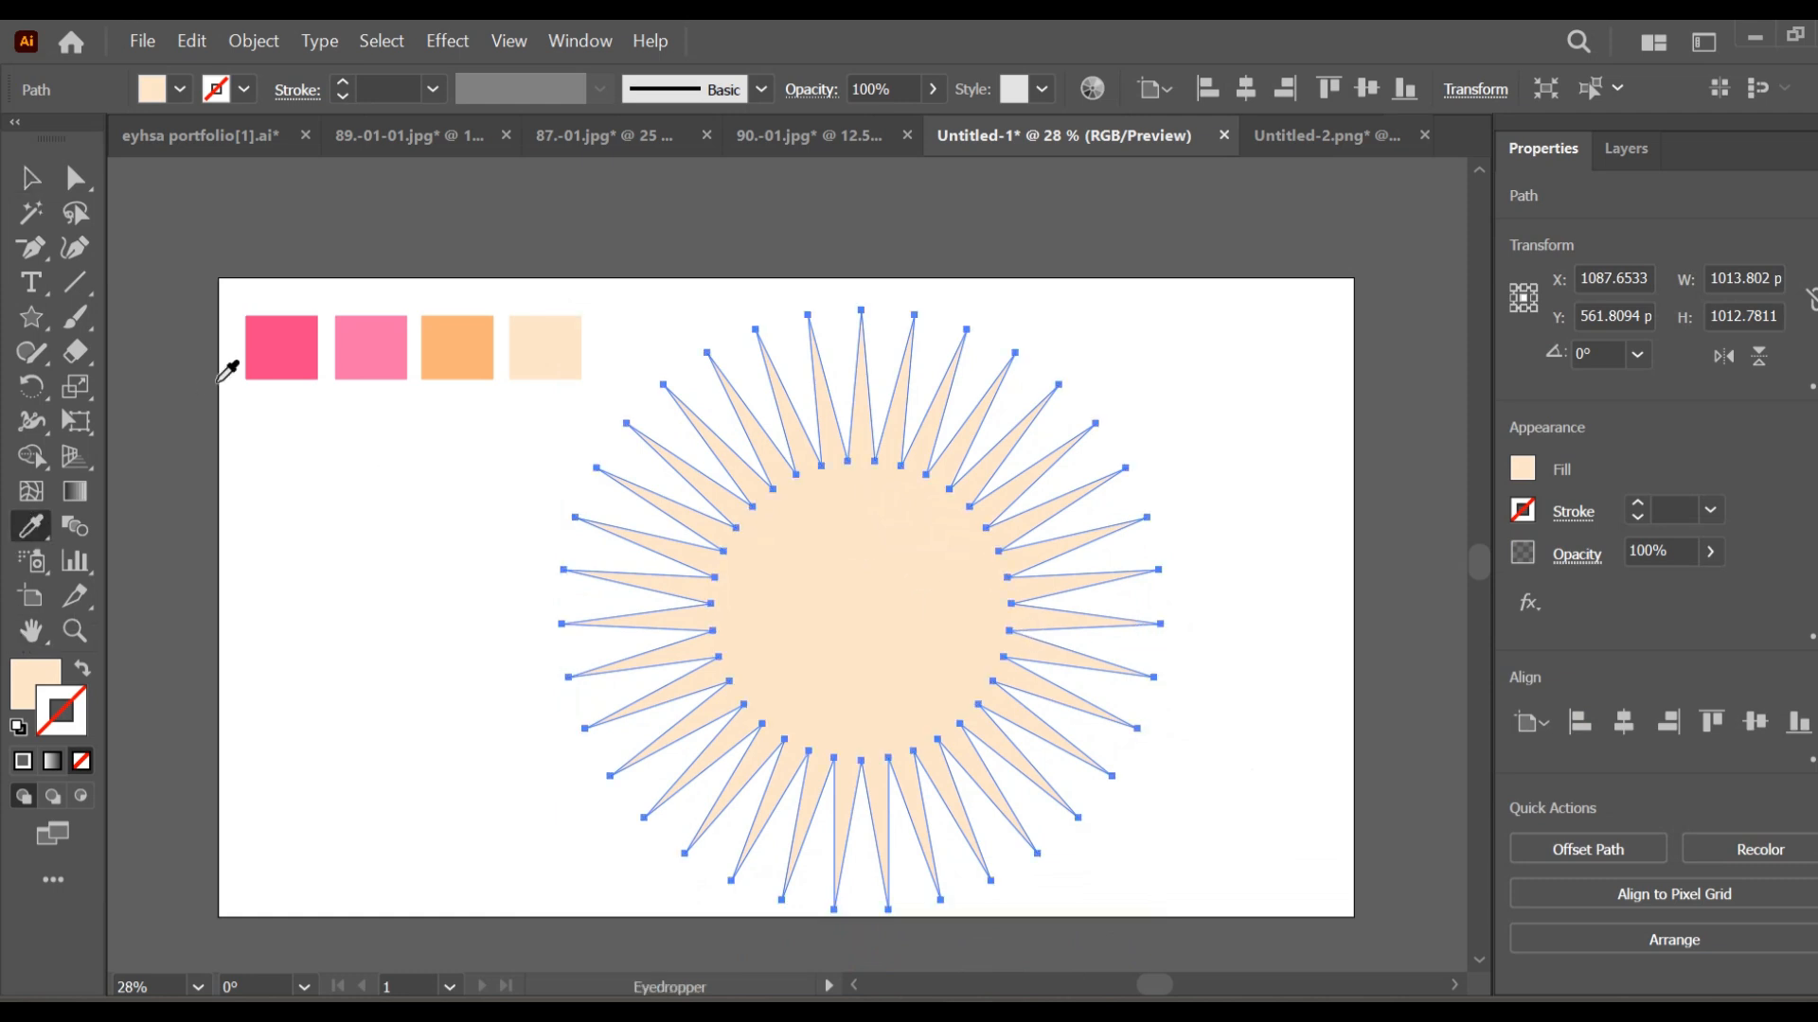
left_click(282, 343)
left_click(30, 178)
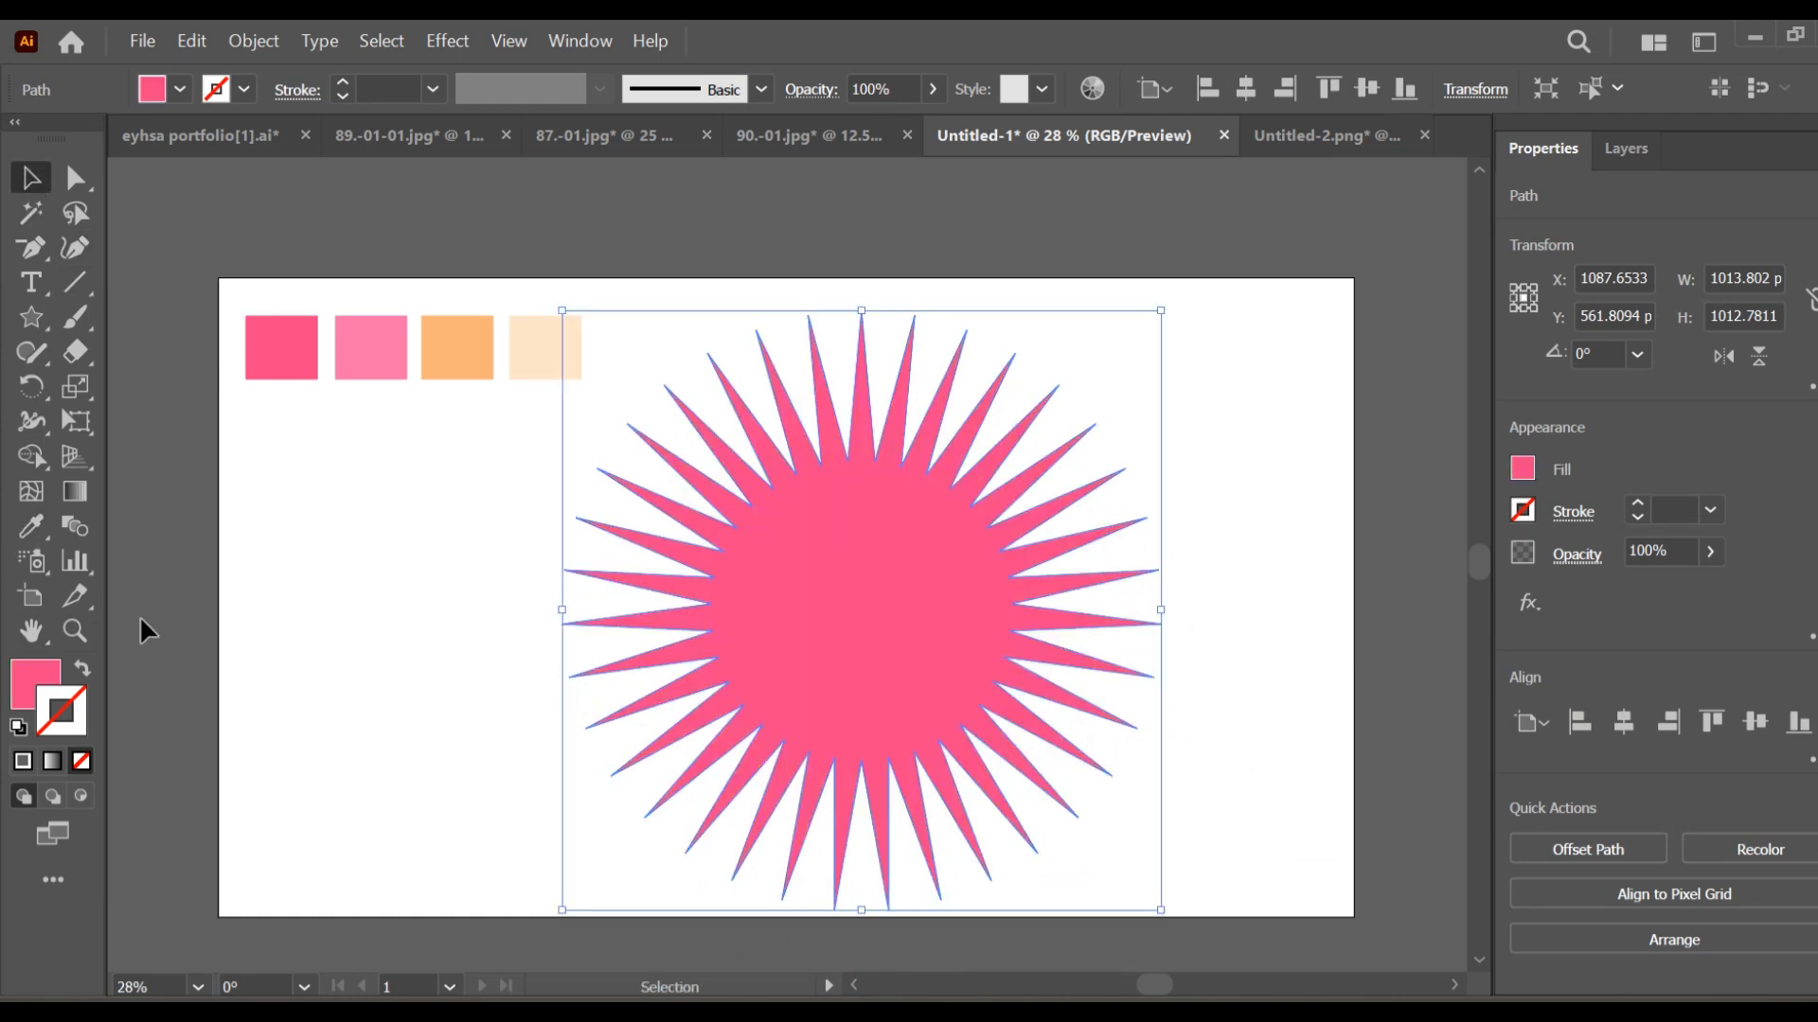
- Give the starburst's stroke a linear gradient from dark pink through a light pink stop at about 44% to white, sampling the colors from the artboard
double_click(75, 491)
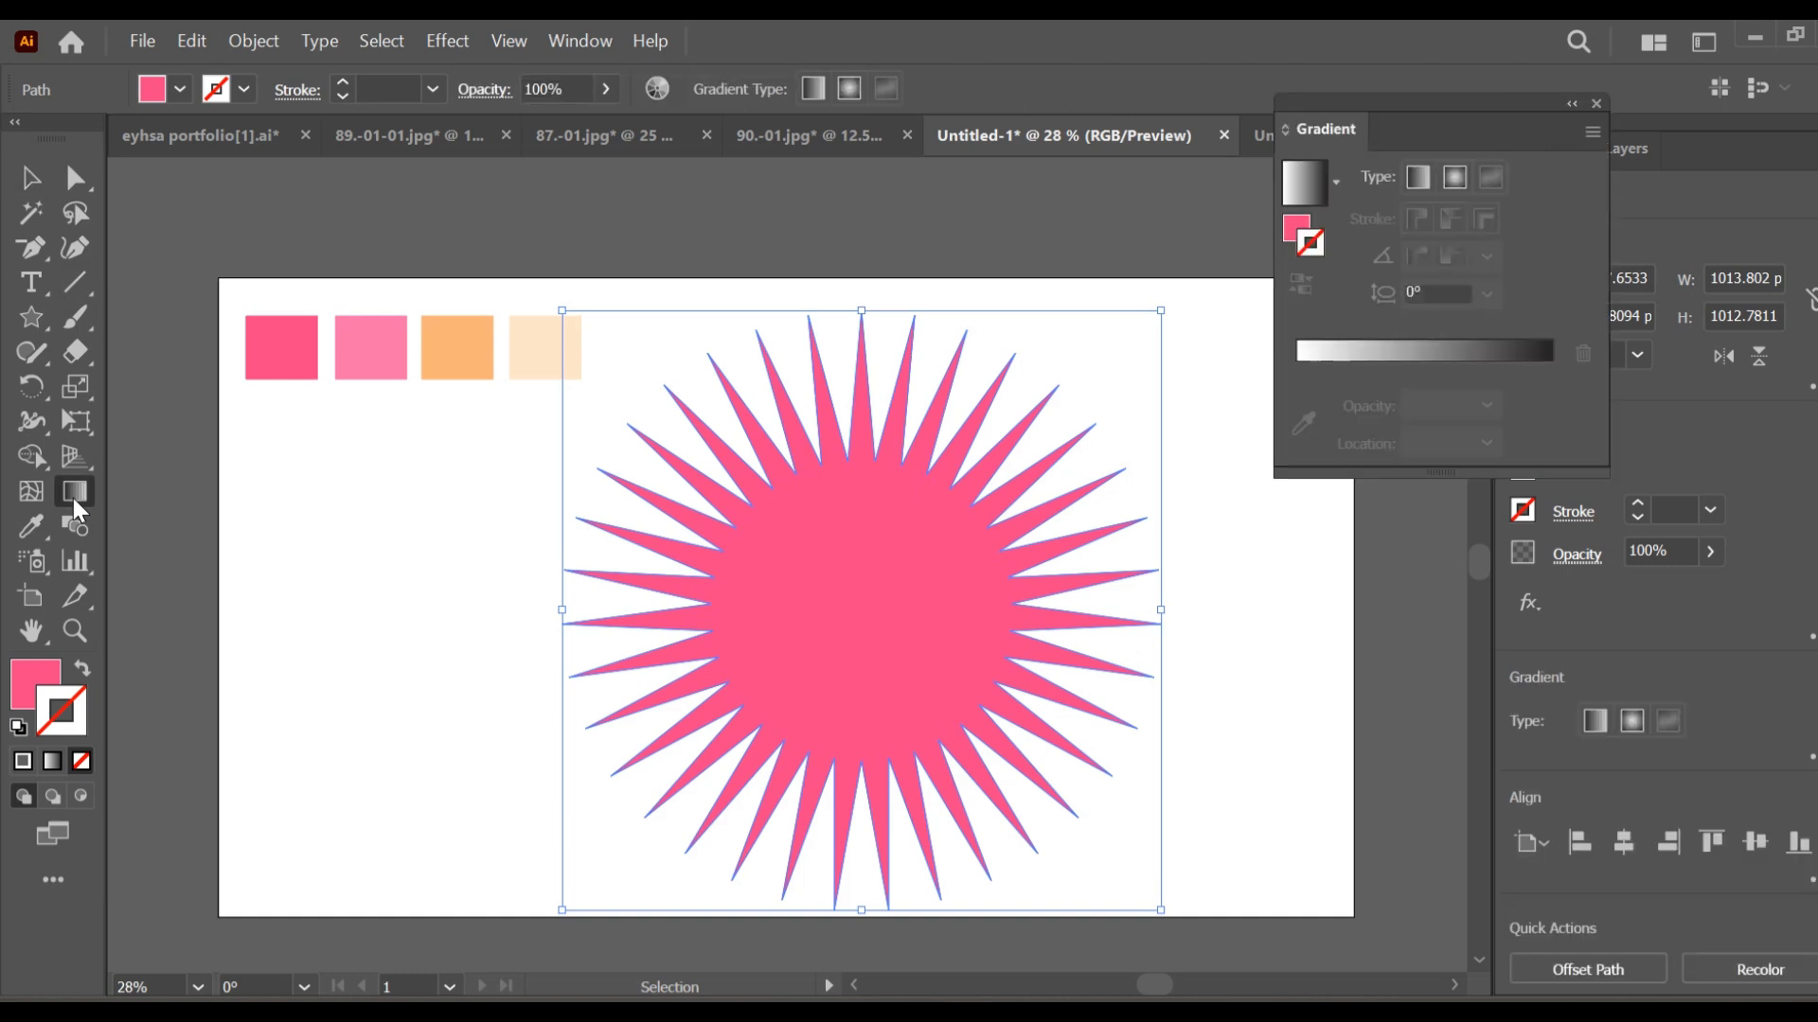
left_click(1394, 347)
left_click(1296, 369)
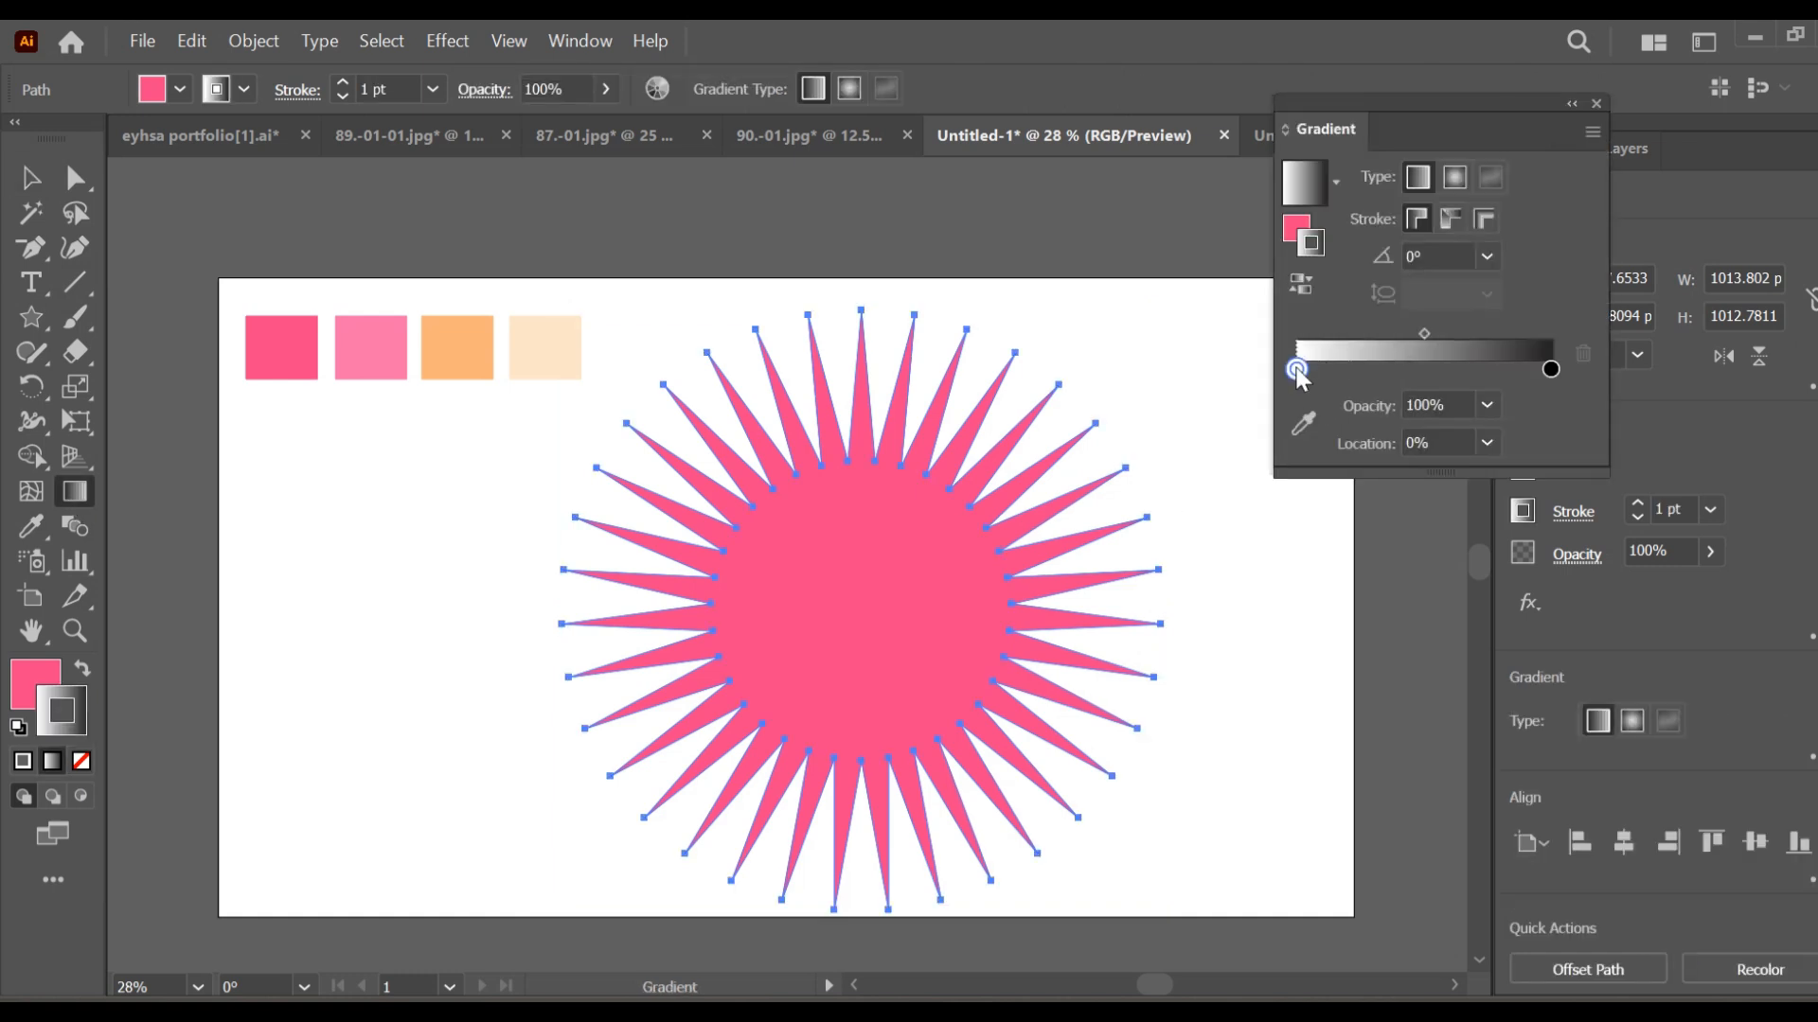
left_click_drag(1297, 372, 1410, 372)
left_click(1307, 424)
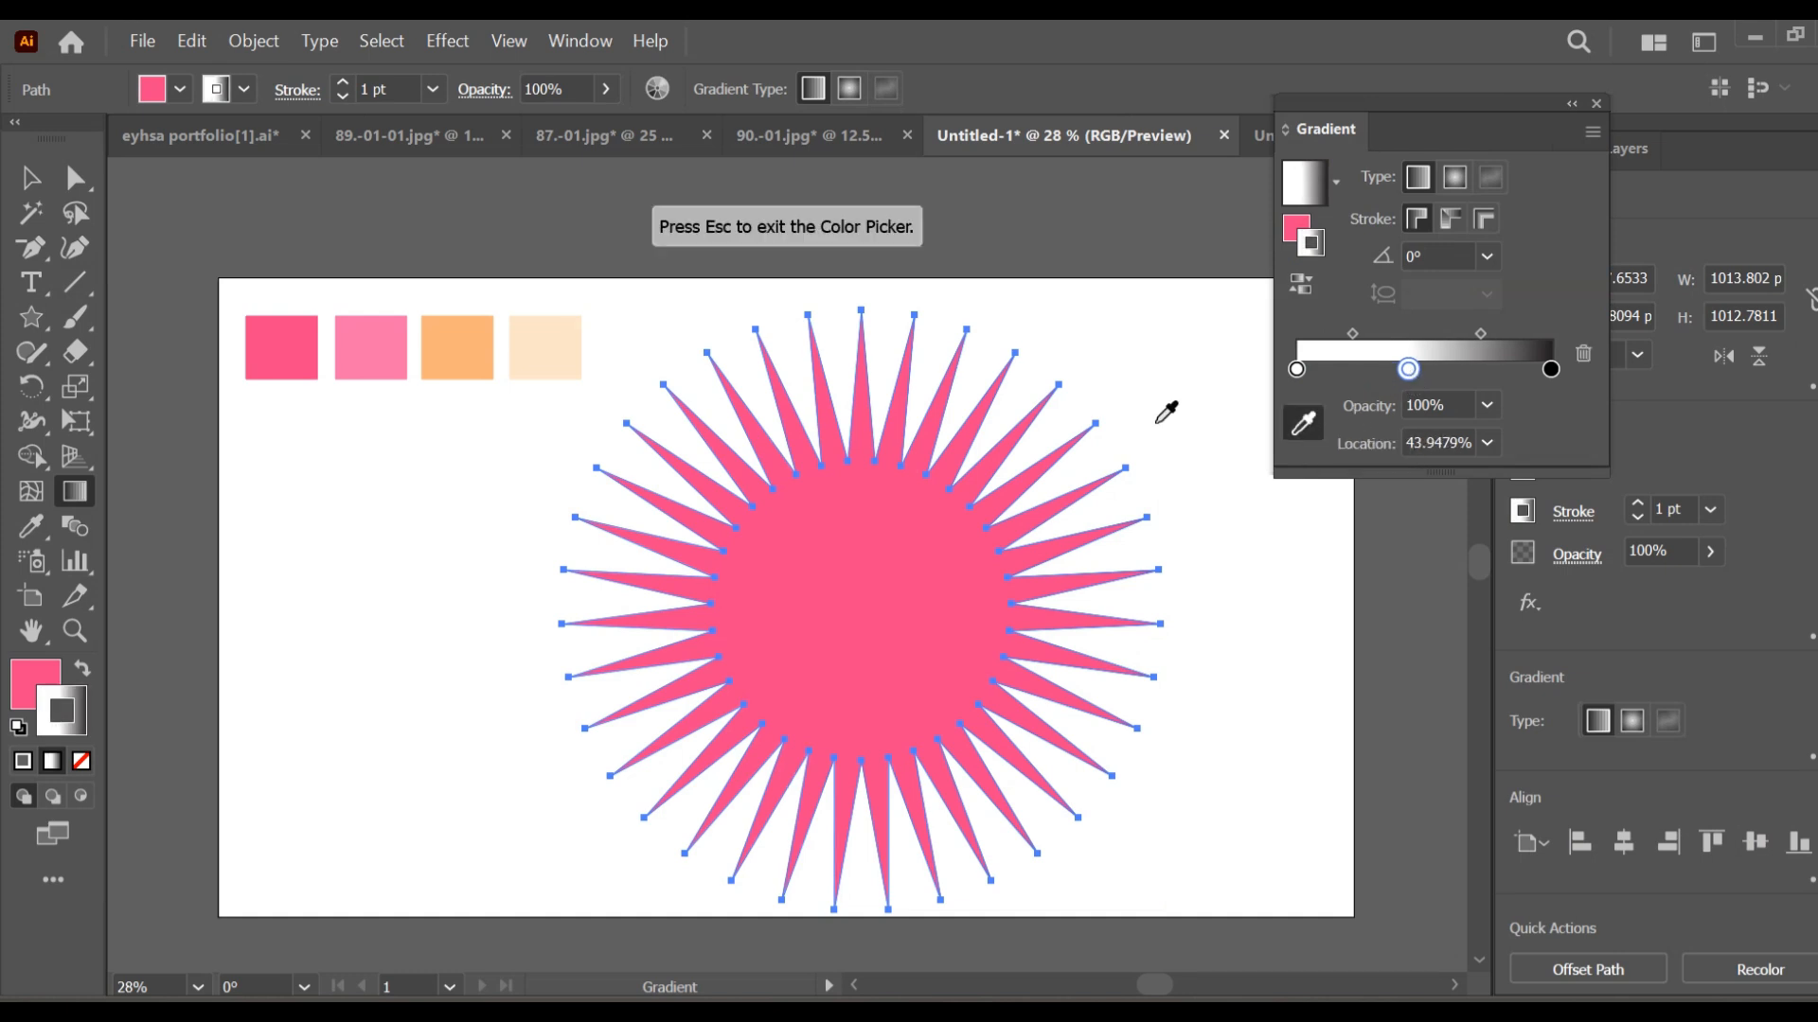
left_click(380, 356)
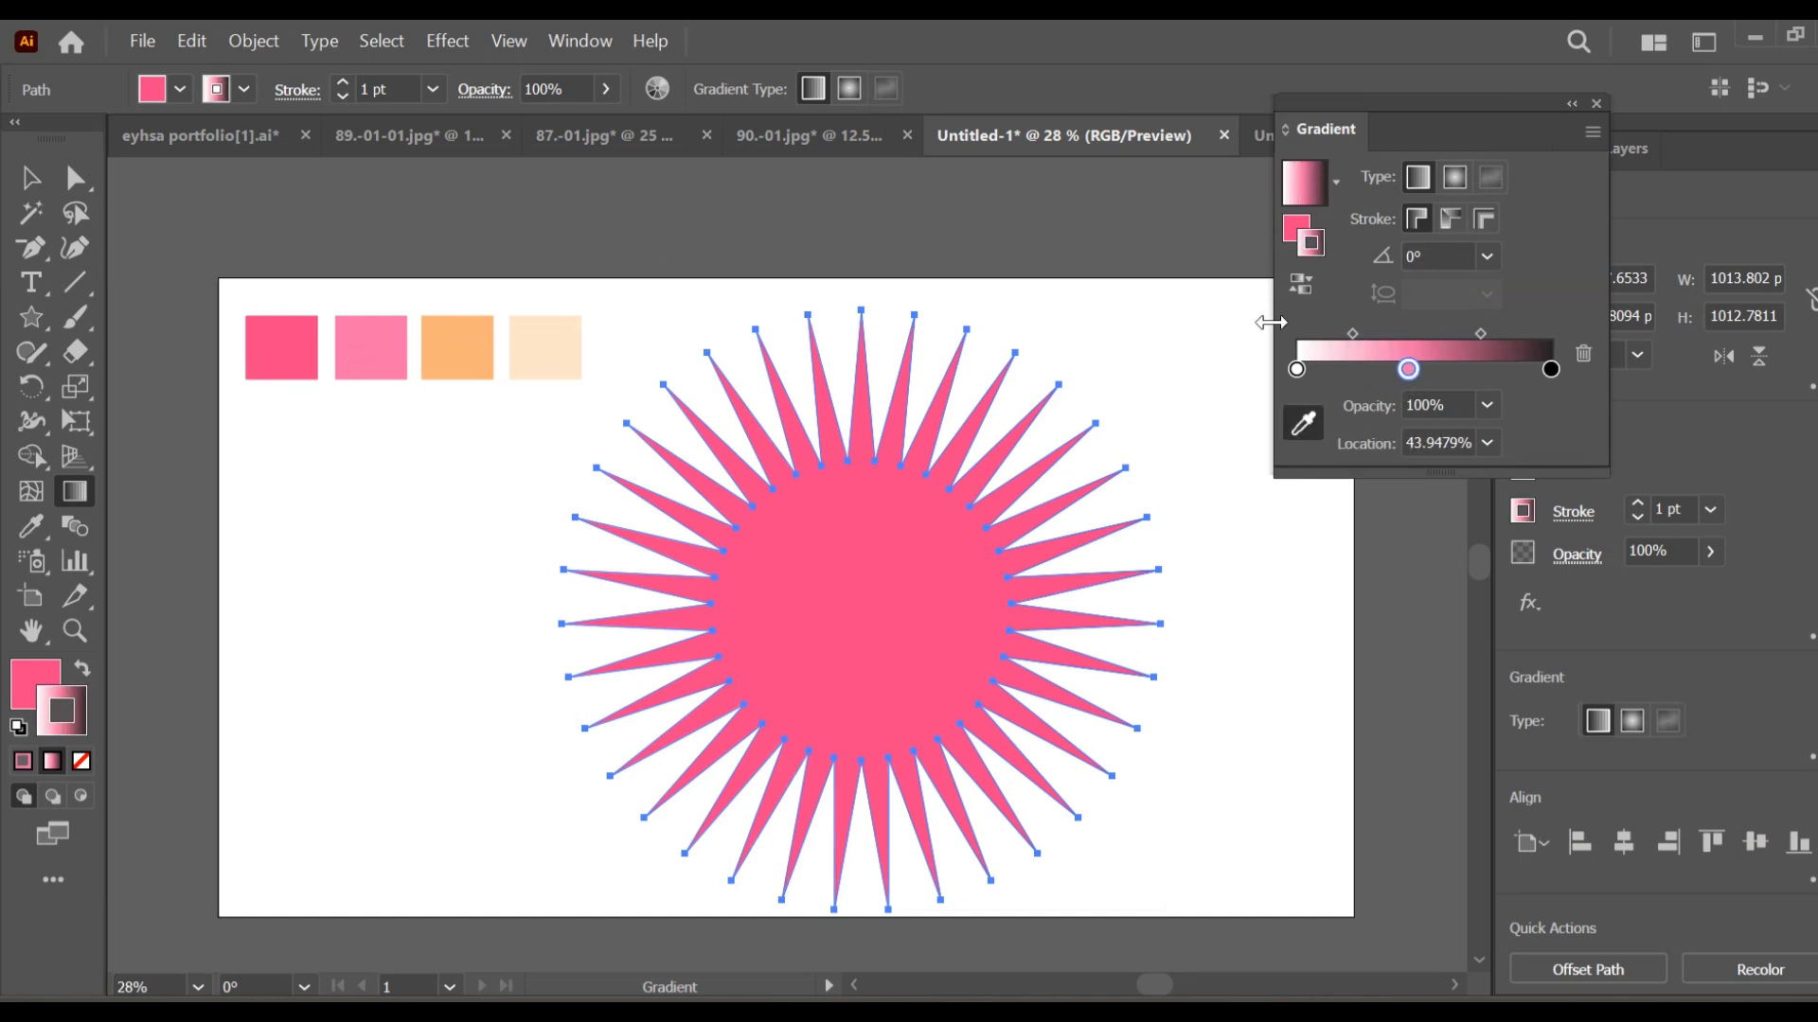
left_click(284, 321)
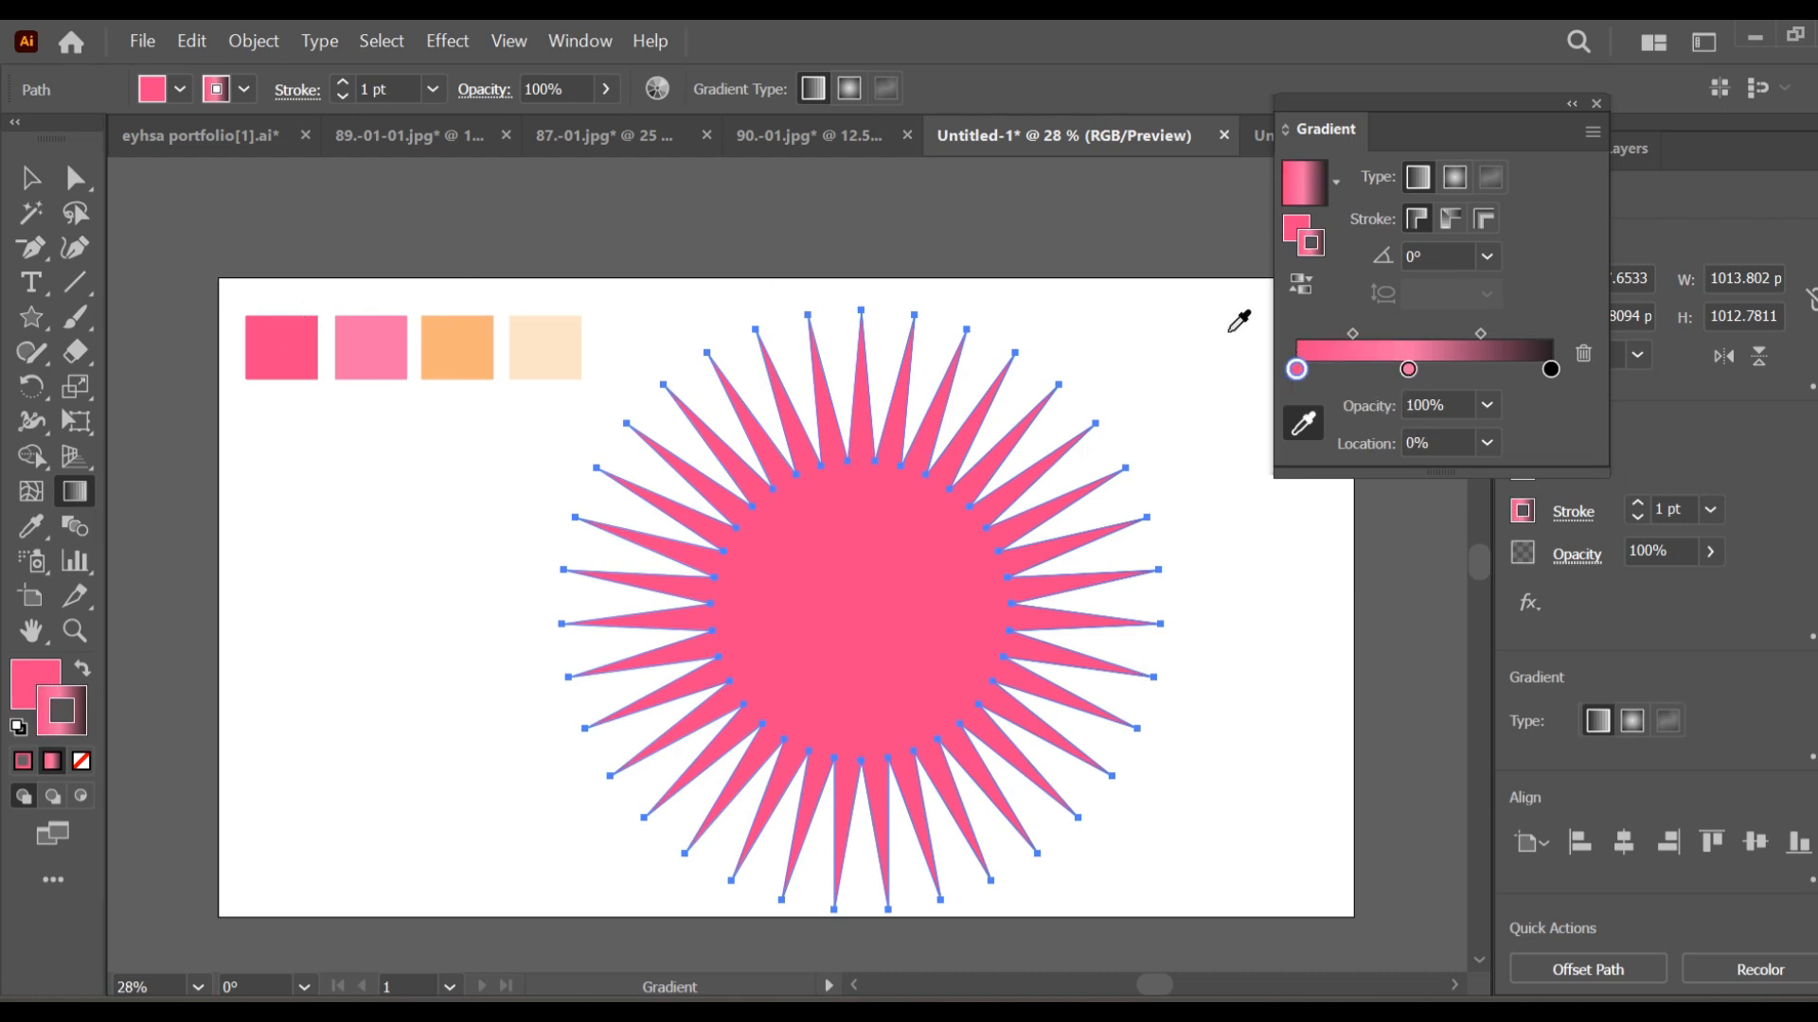
left_click(1550, 369)
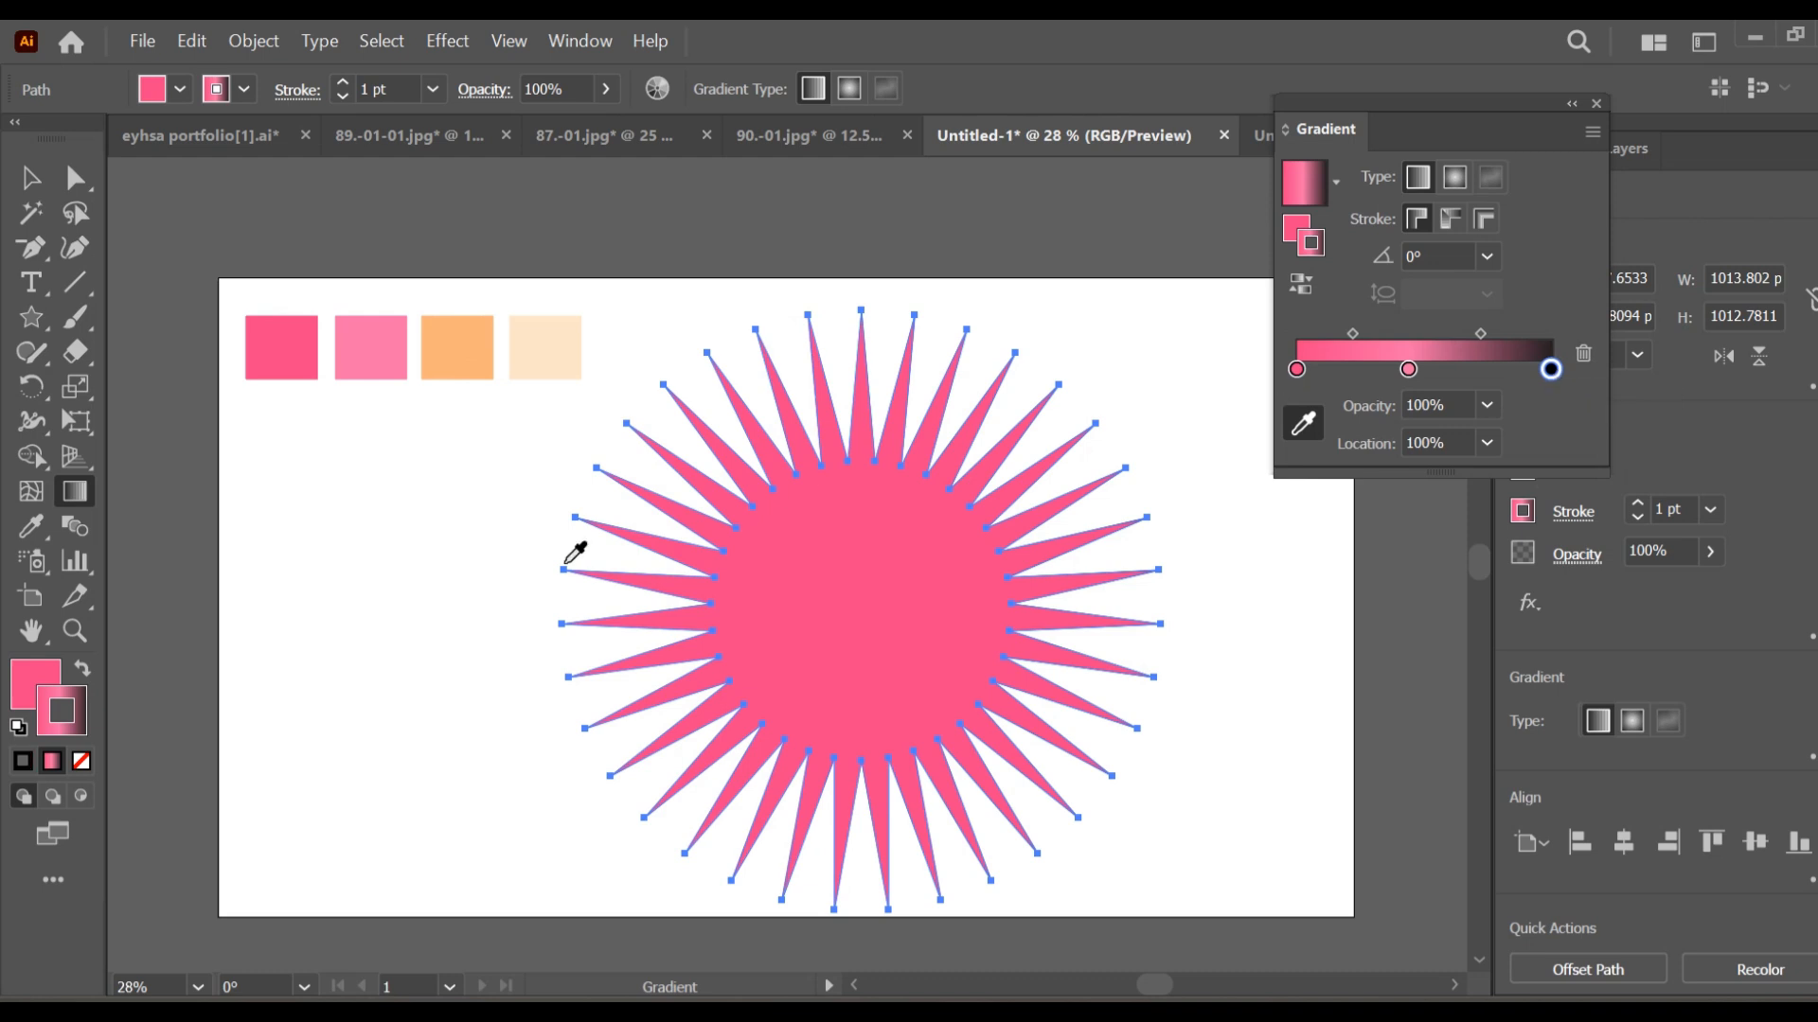
left_click(457, 546)
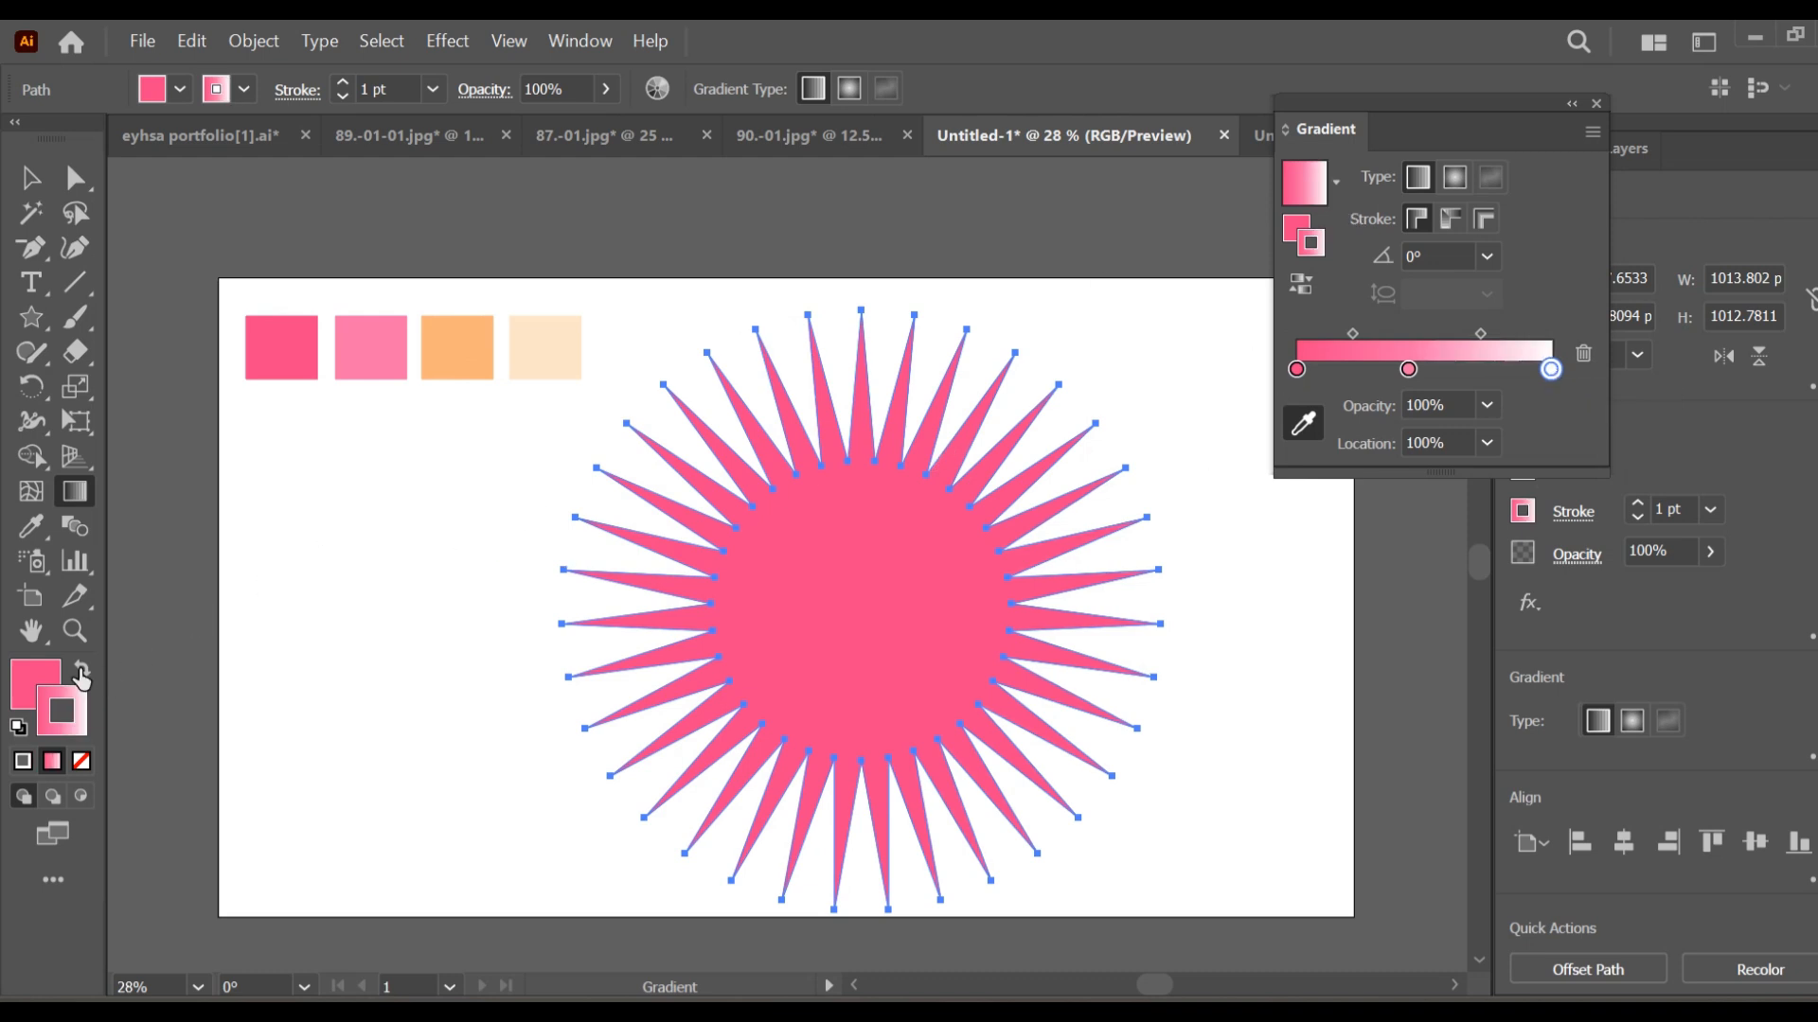
- Swap the gradient onto the starburst's fill and remove the stroke
left_click(81, 672)
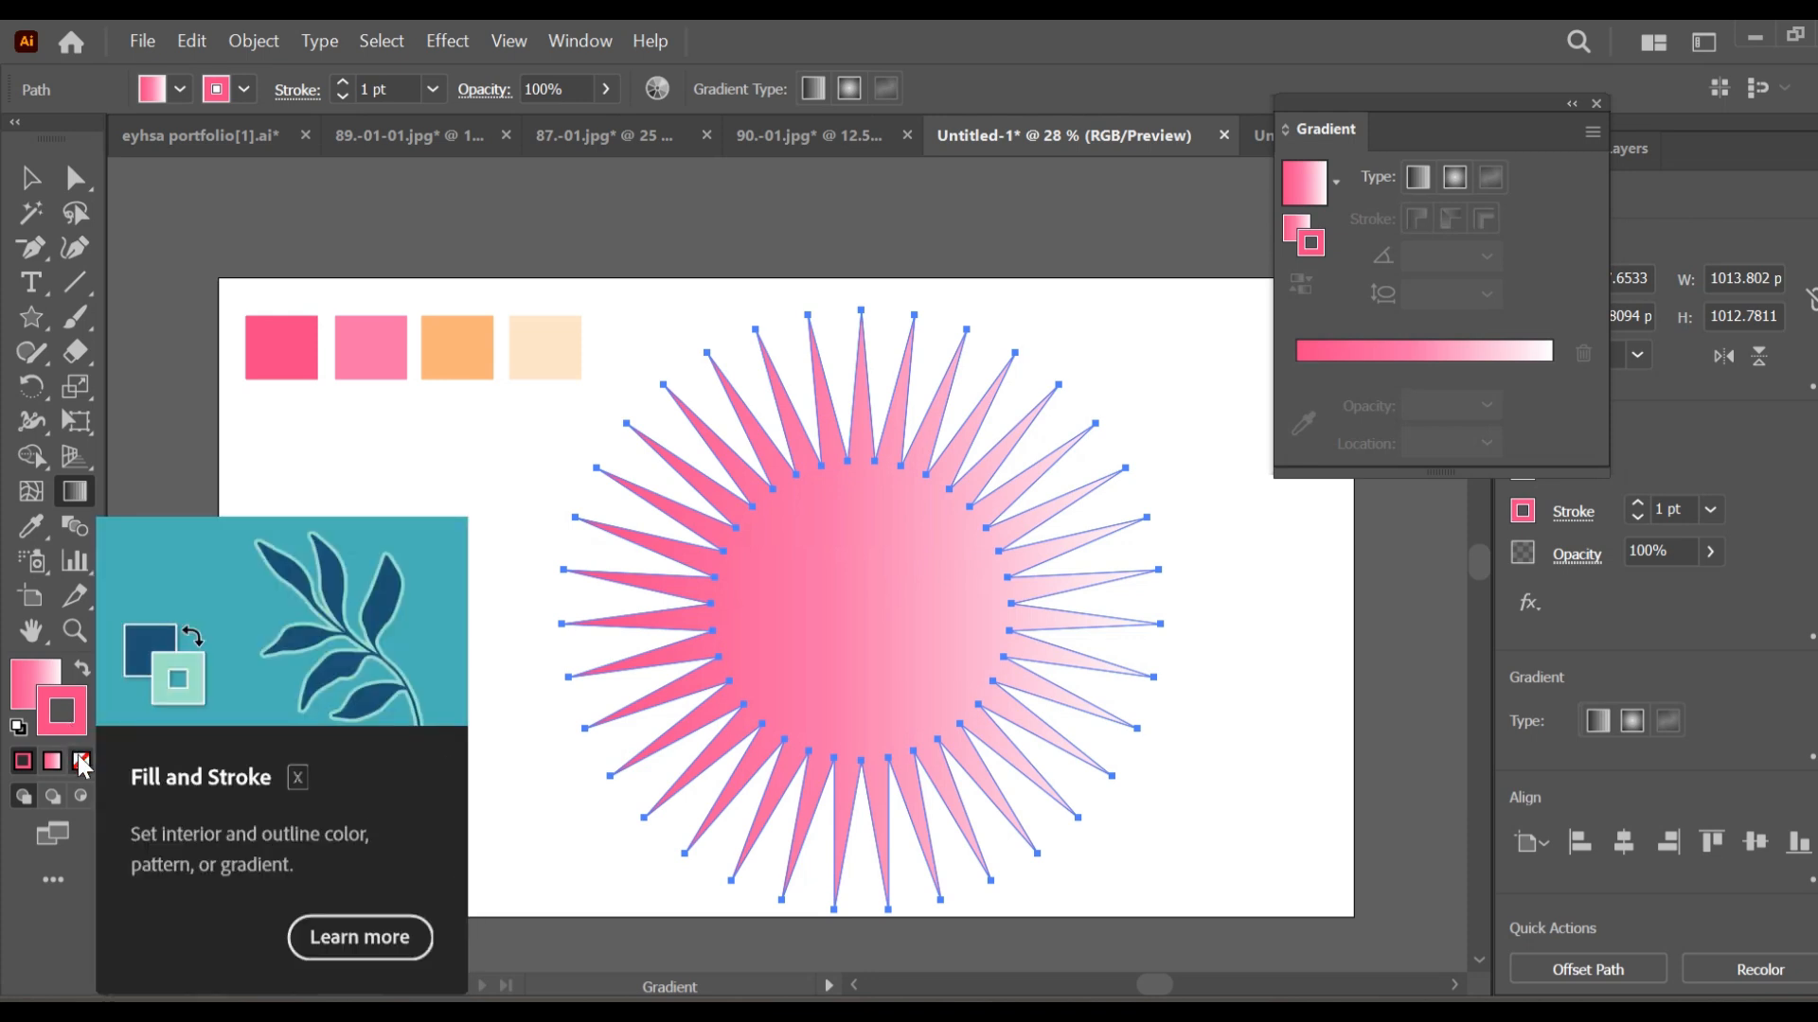
left_click(80, 762)
left_click(29, 662)
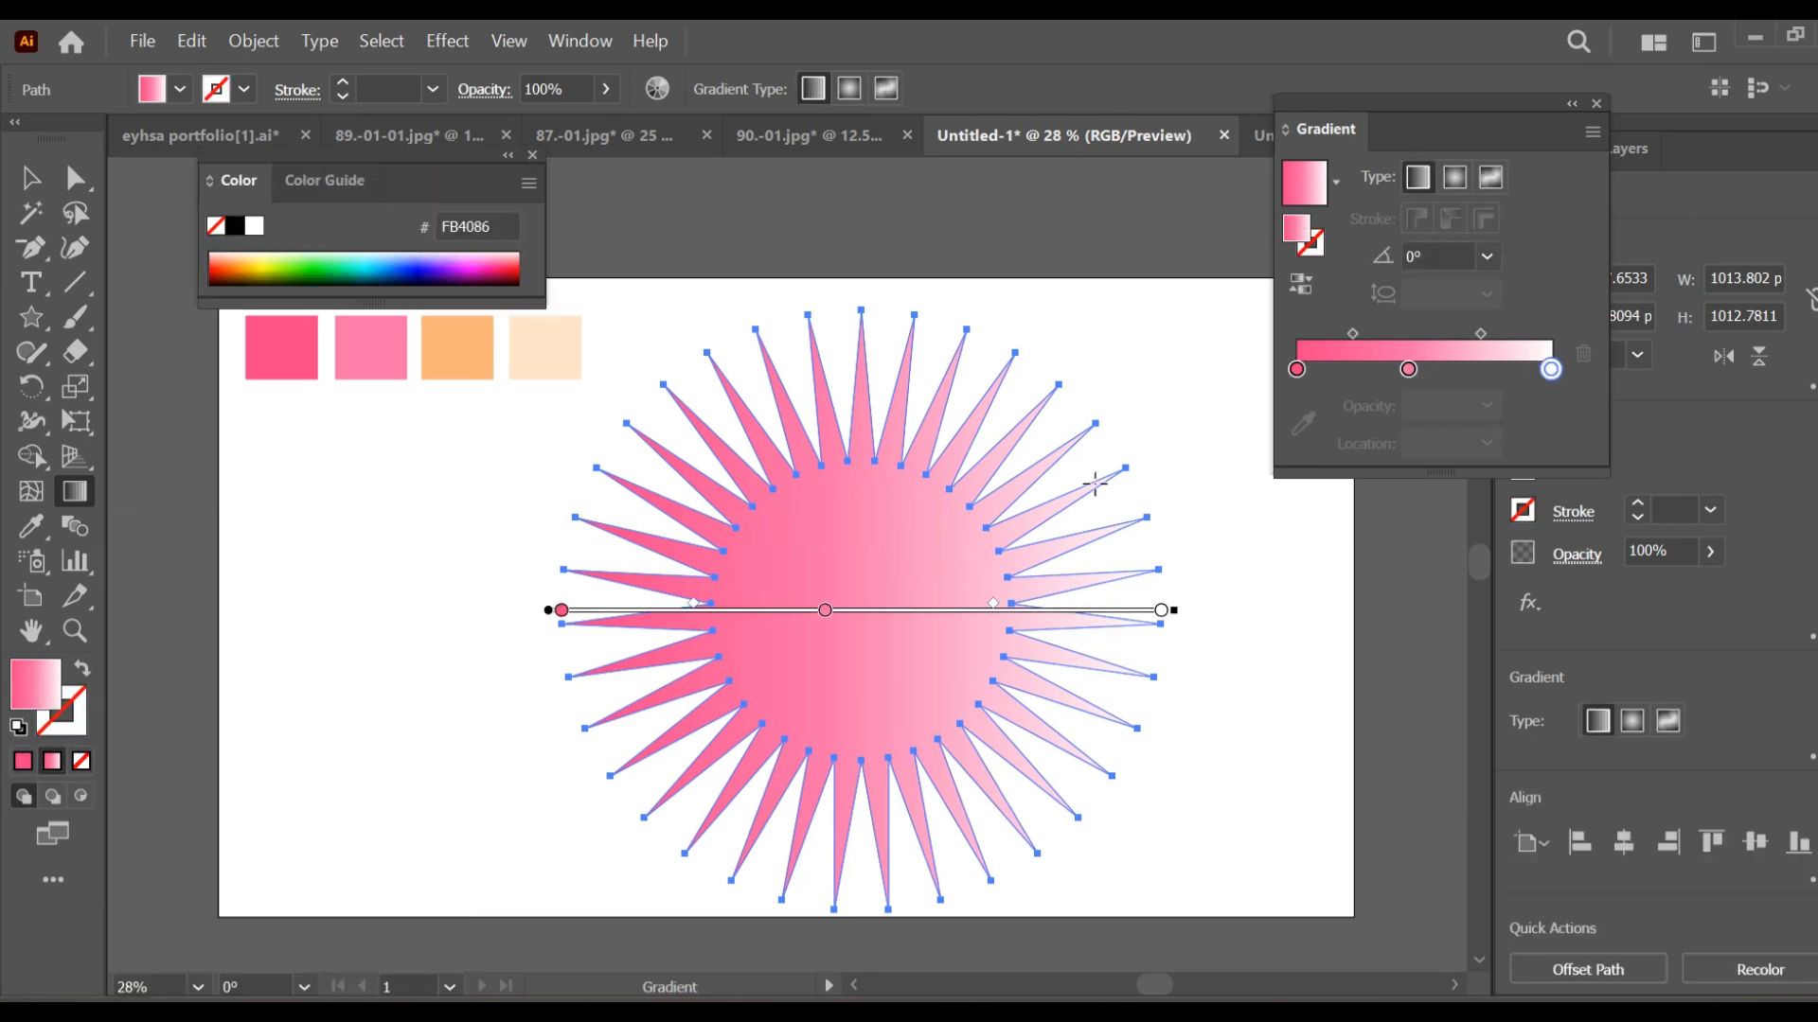
- Make the fill gradient radial, with the light pink stop at about 73% and the outer midpoint at about 48.5%
left_click_drag(1482, 334, 1481, 372)
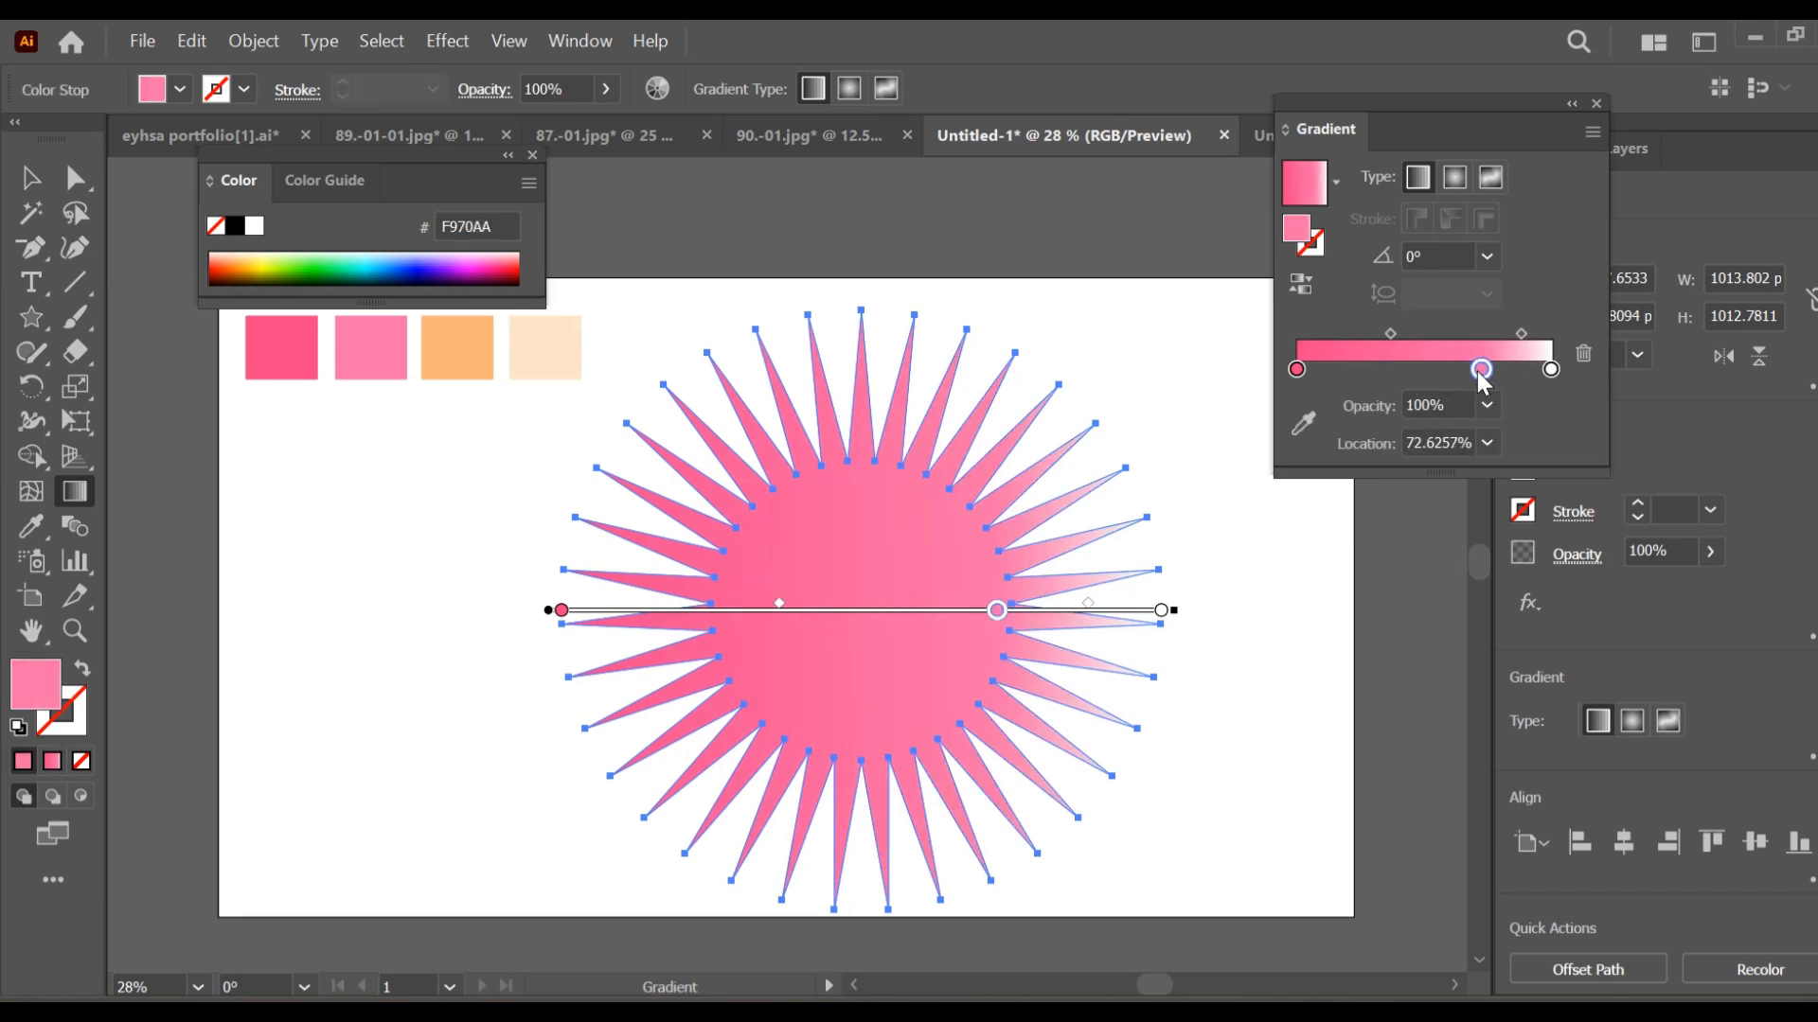
left_click(1454, 178)
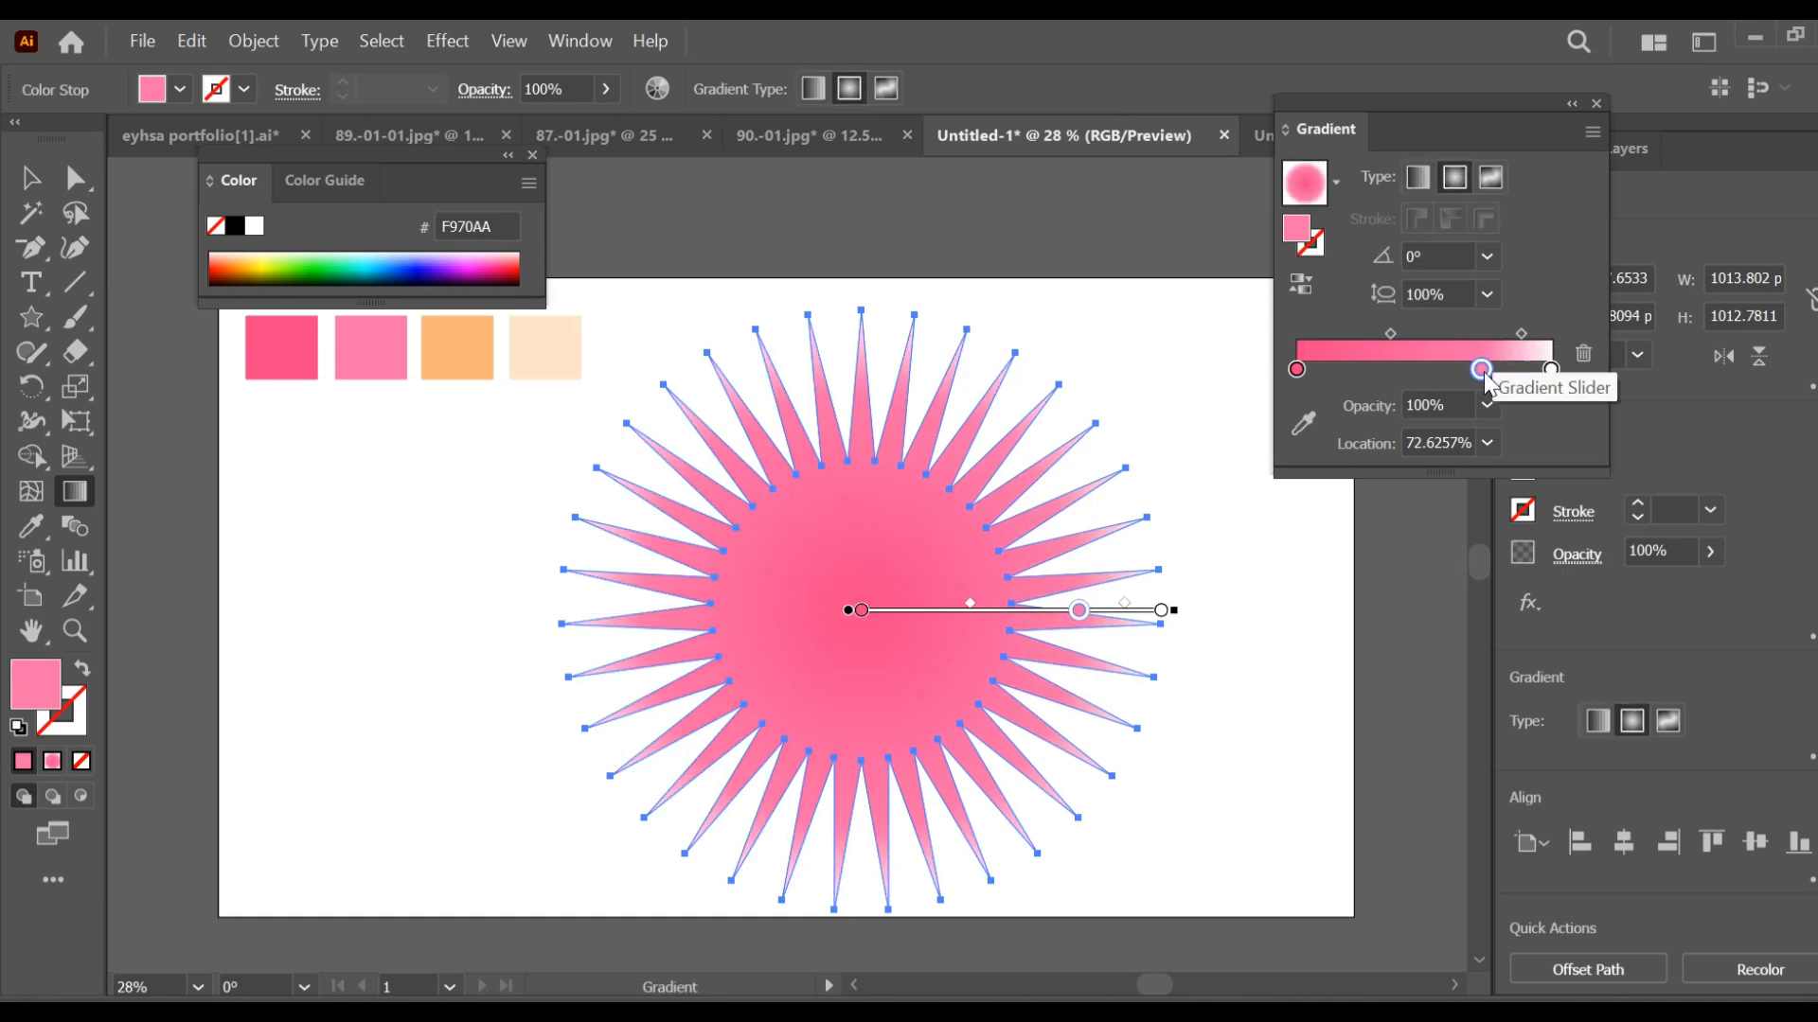
left_click_drag(1518, 332, 1519, 332)
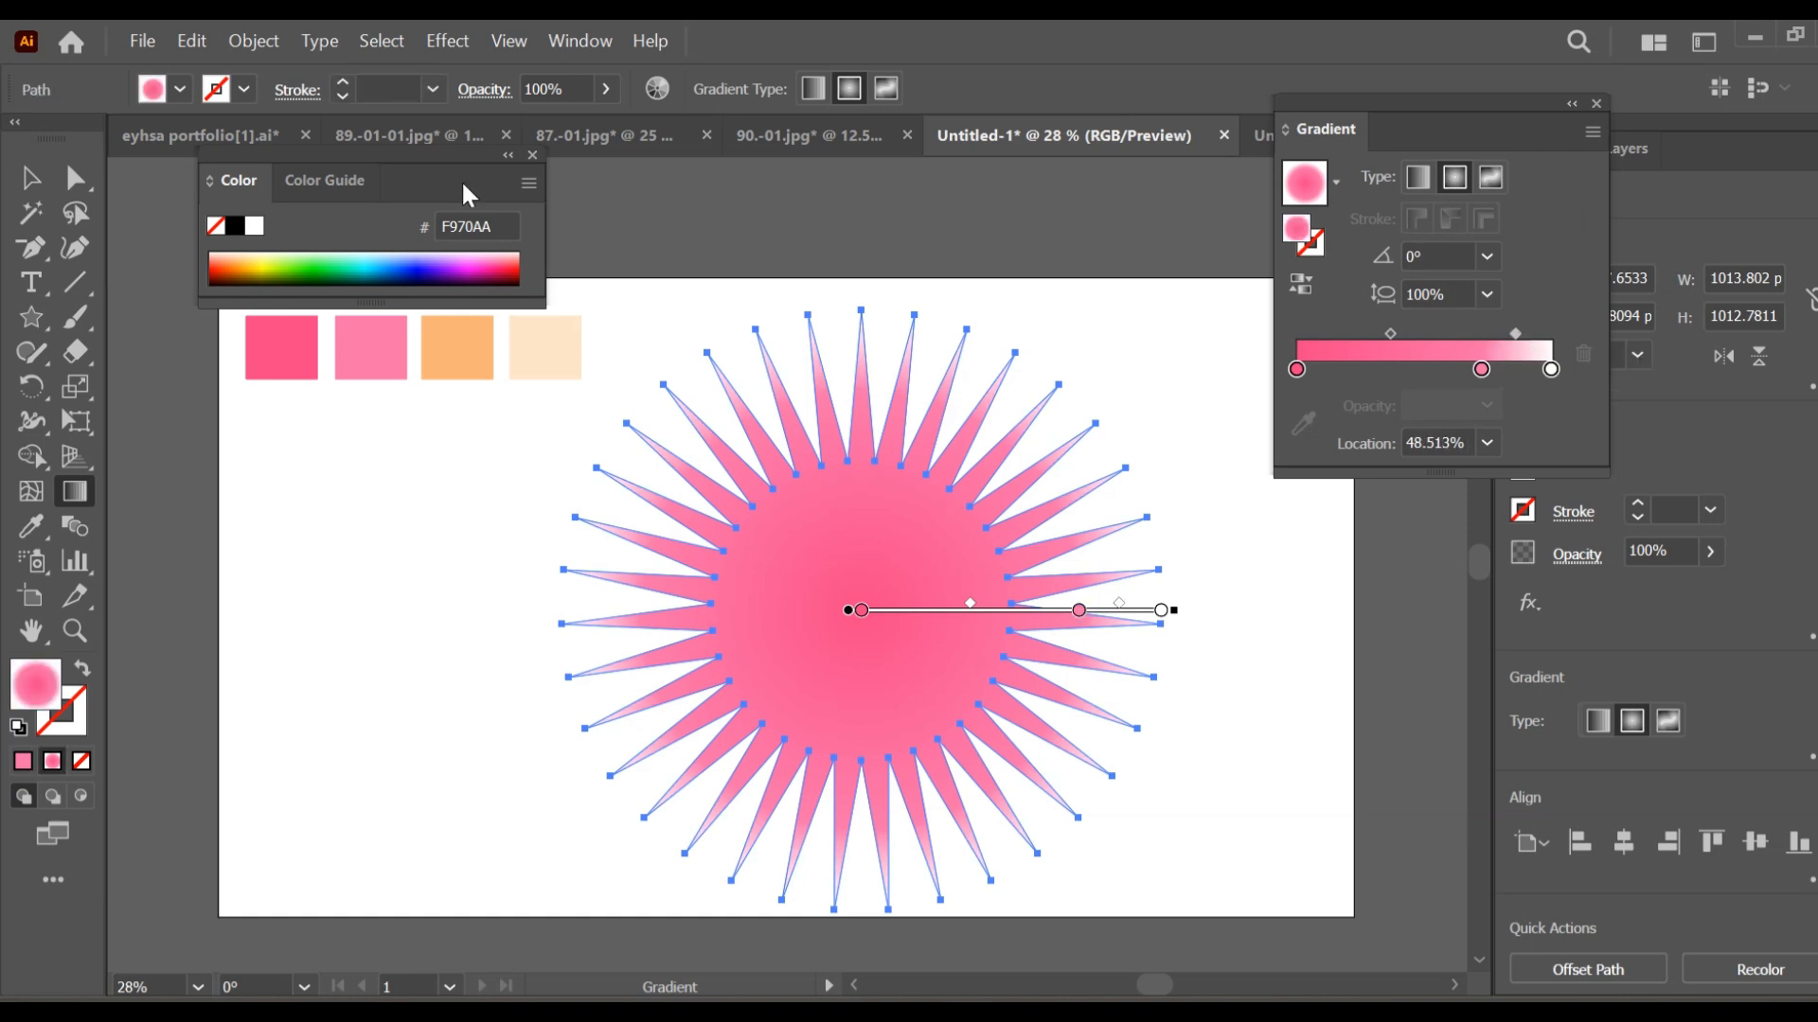
left_click(533, 153)
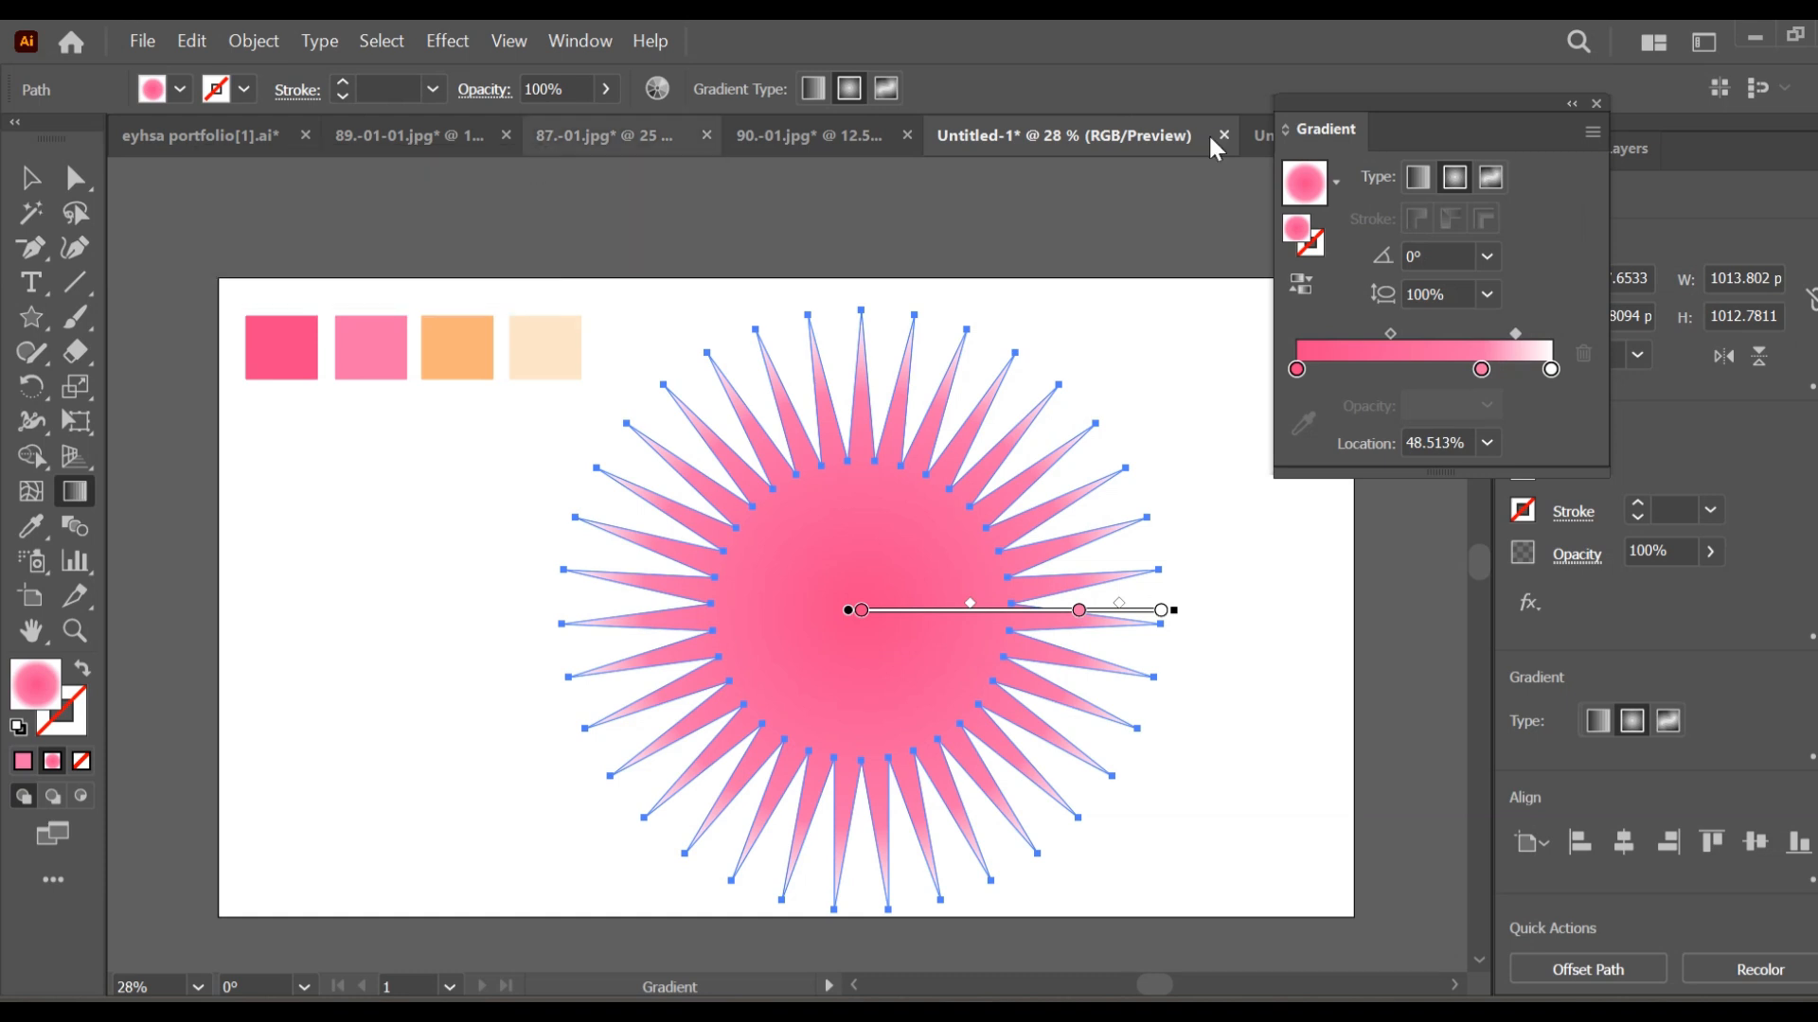
left_click(1596, 104)
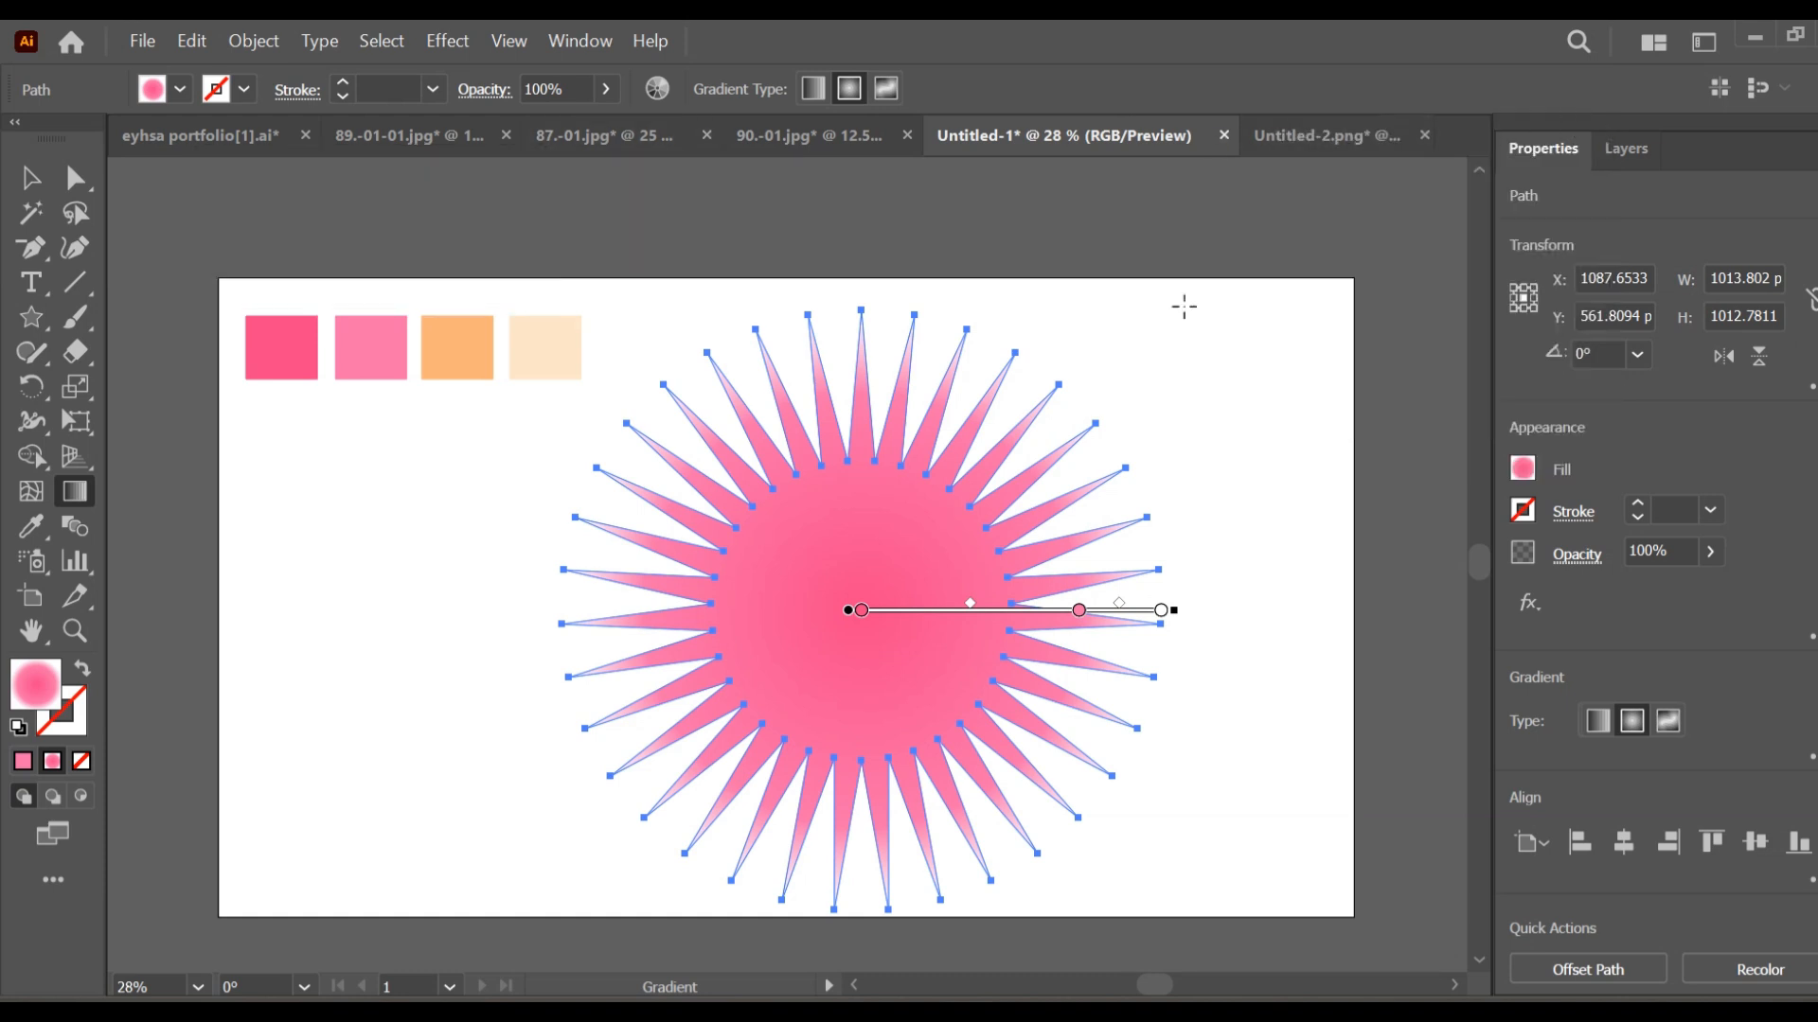
- Slightly round all corners of the starburst with the Direct Selection tool, bringing it to about 928 px wide
left_click(31, 178)
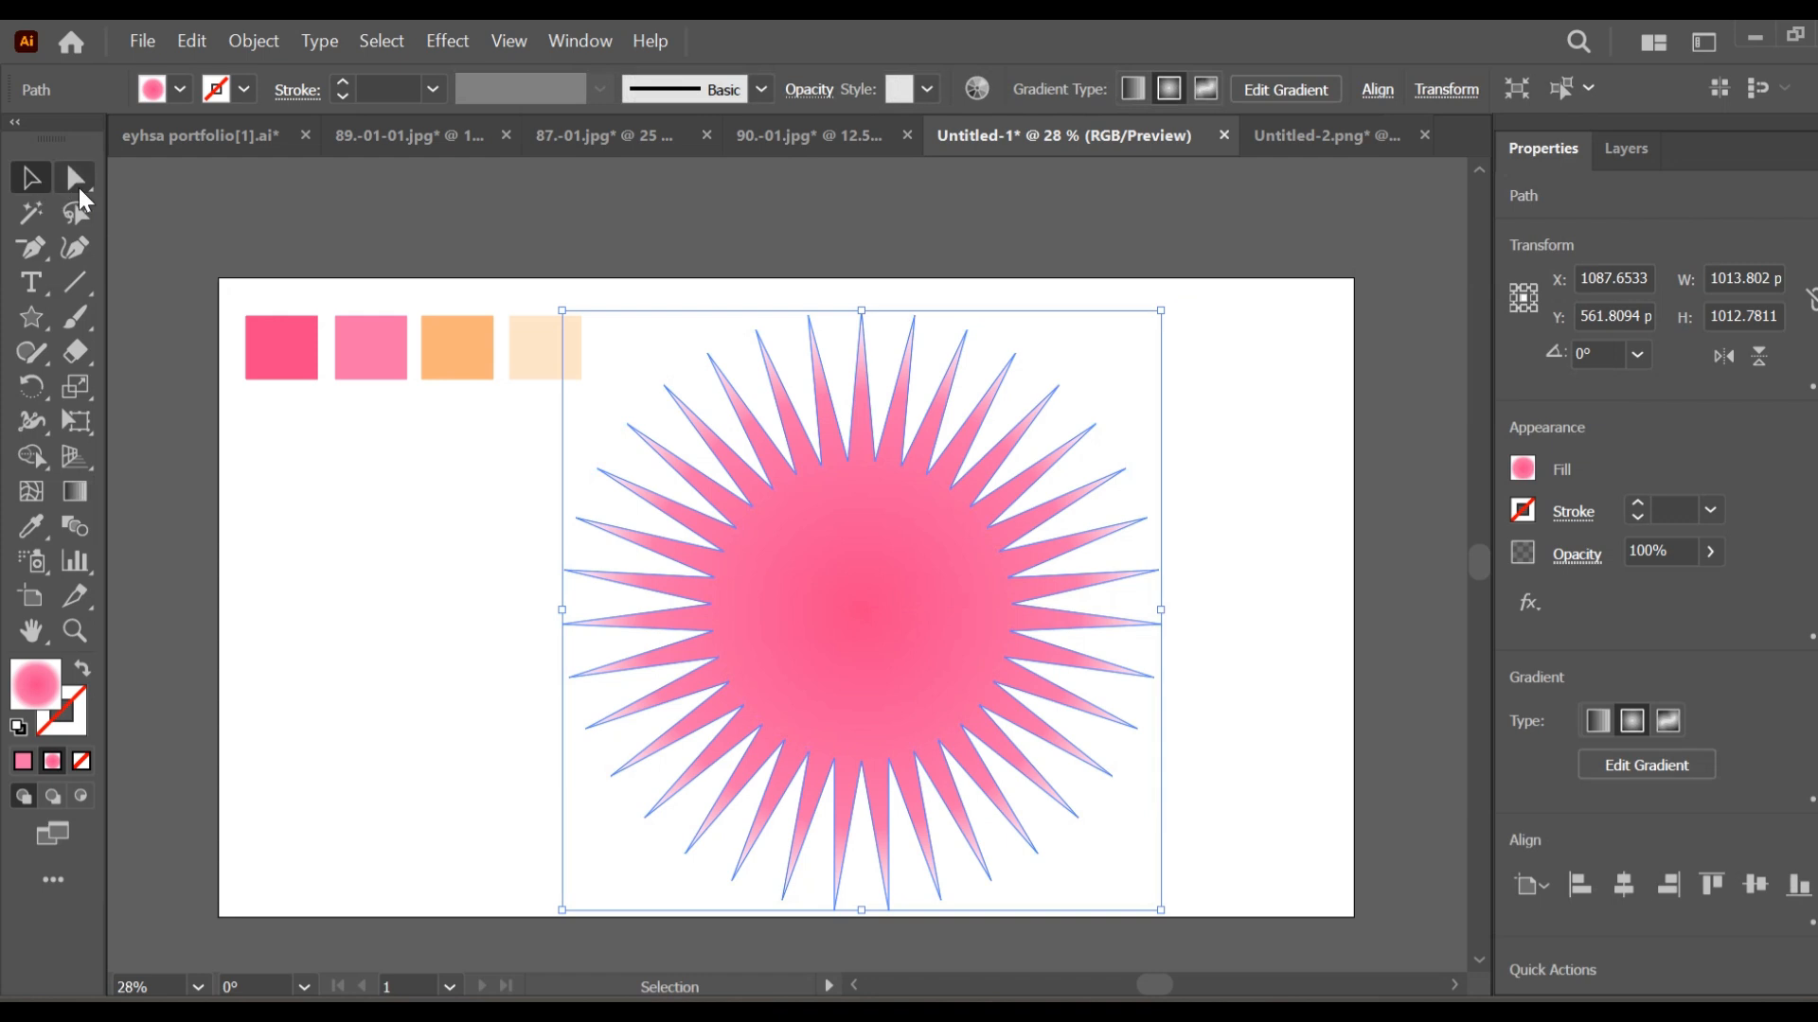
left_click(76, 178)
left_click_drag(861, 330, 861, 343)
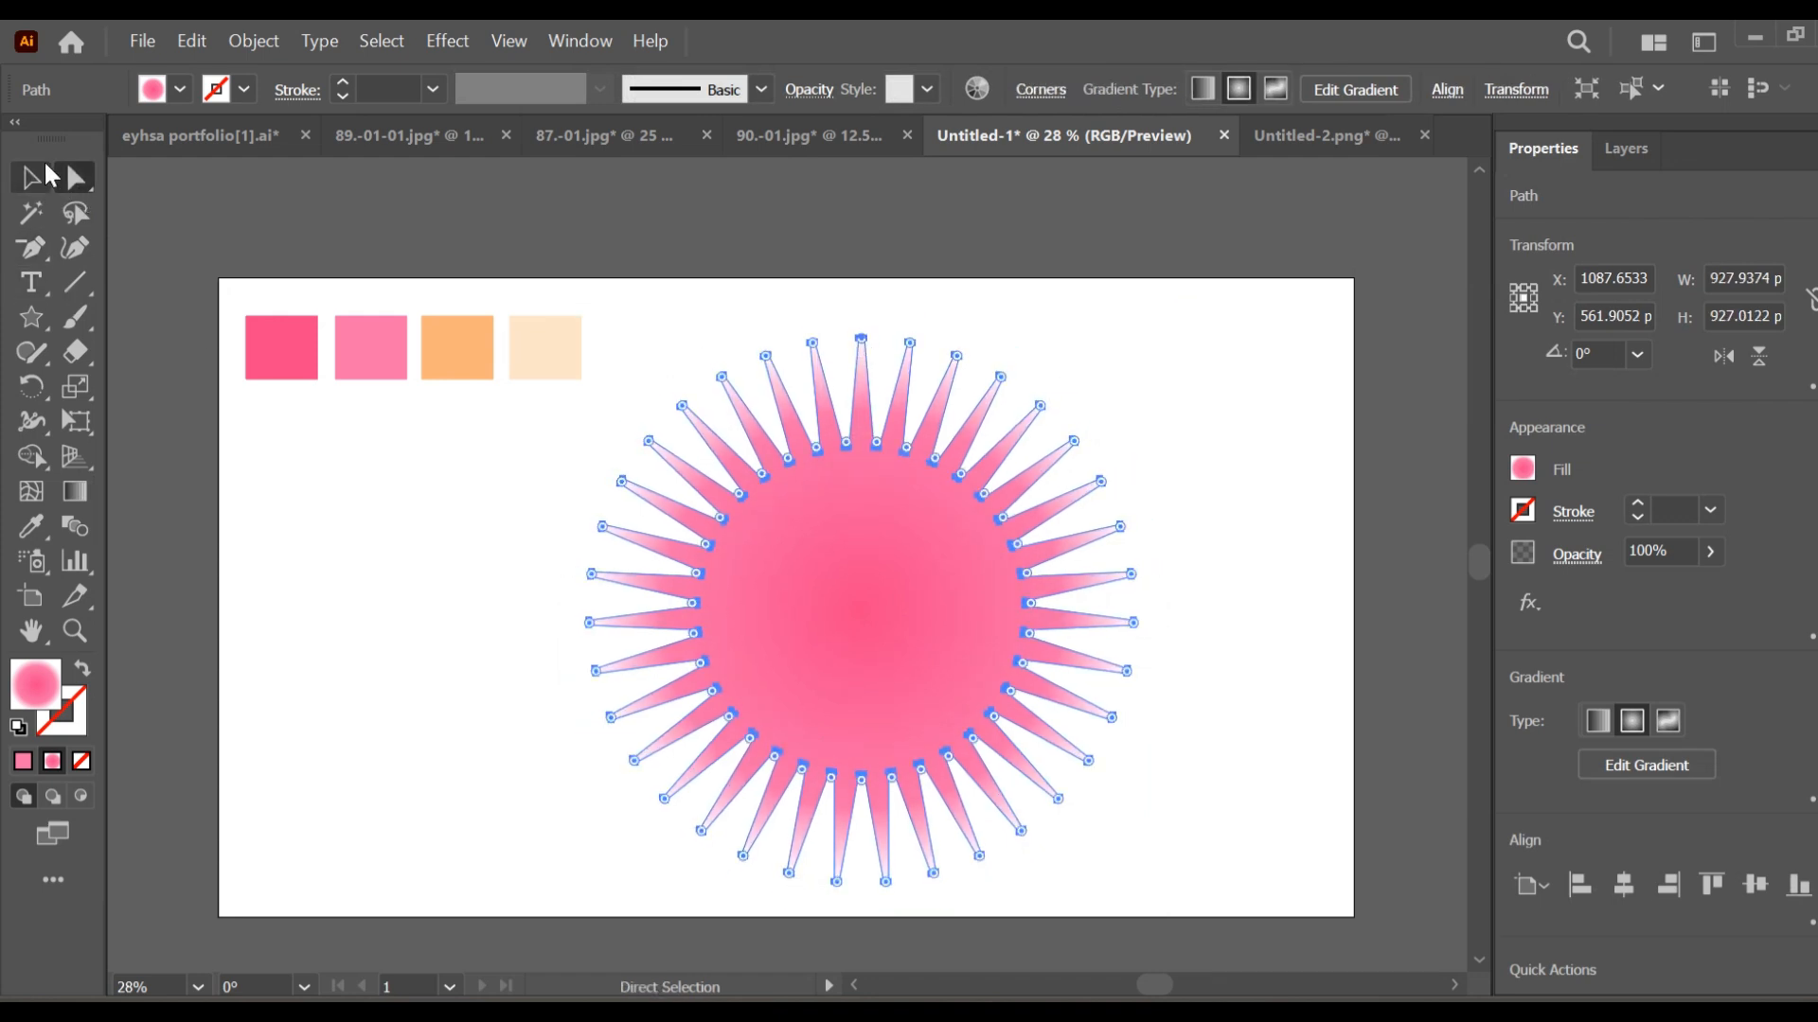
- Paste a copy of the starburst in front and scale it down around its center to about 82 px wide
left_click(31, 178)
left_click(189, 38)
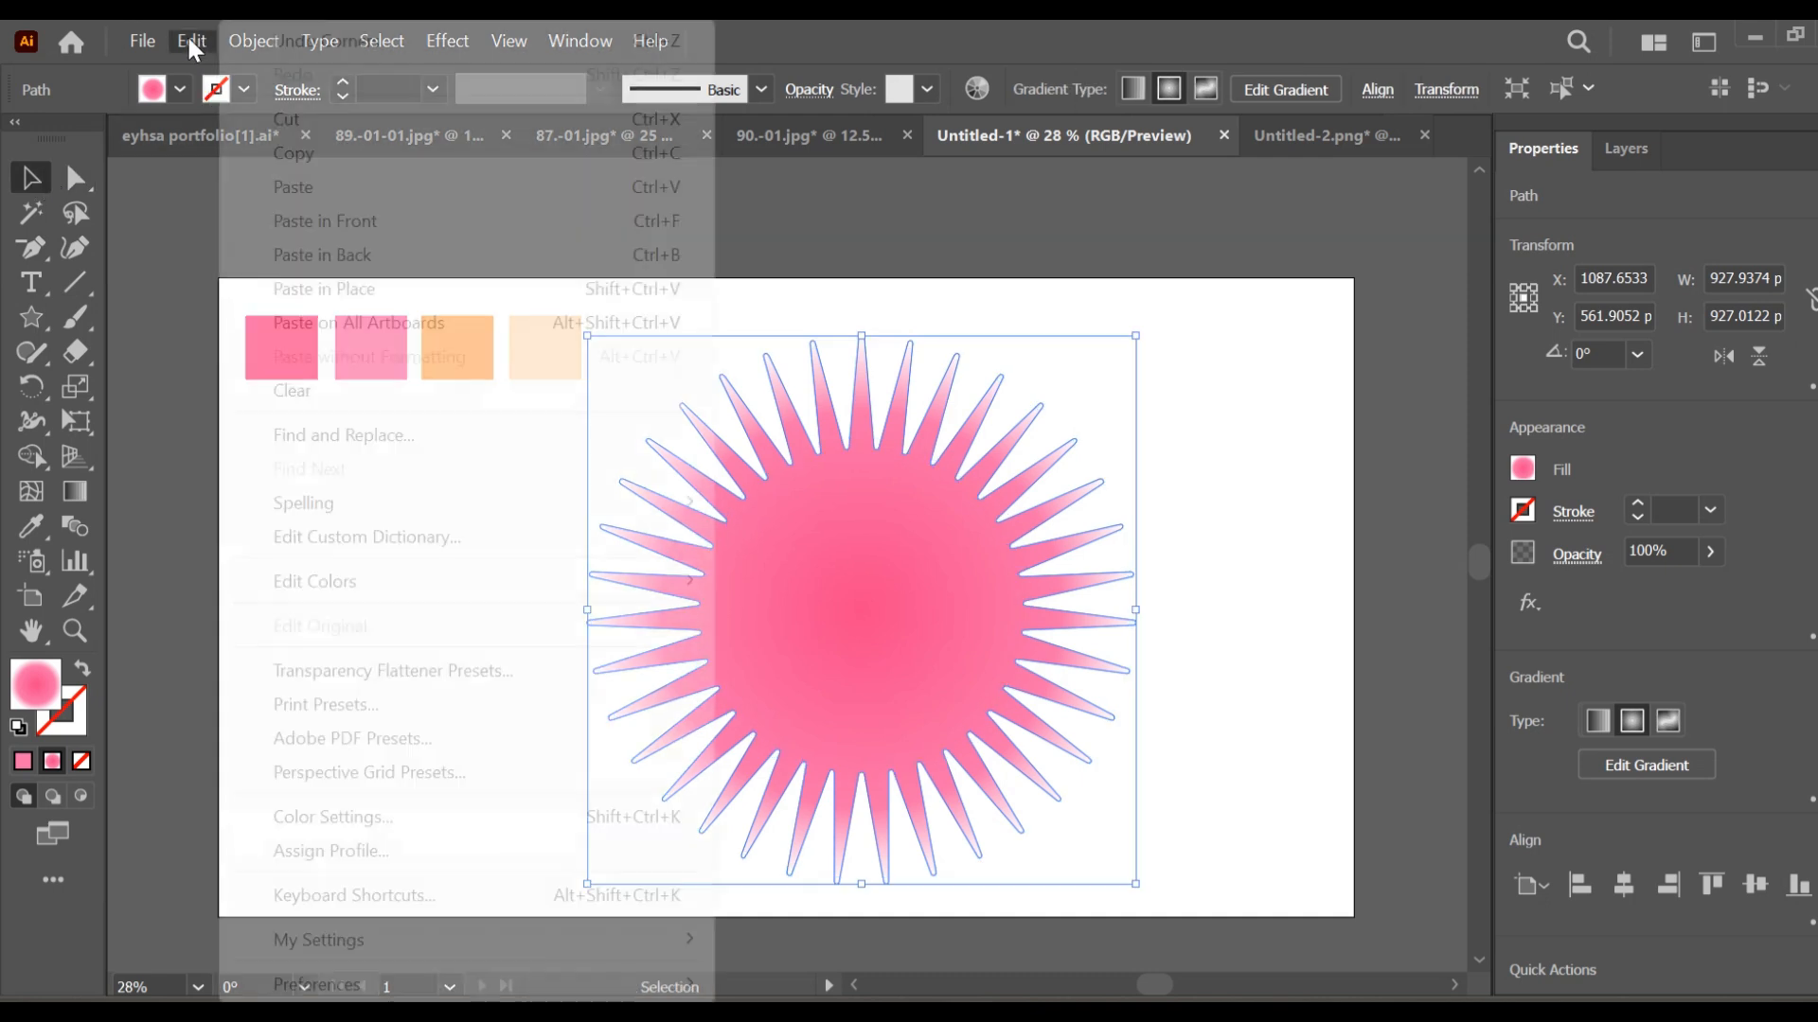
left_click(269, 159)
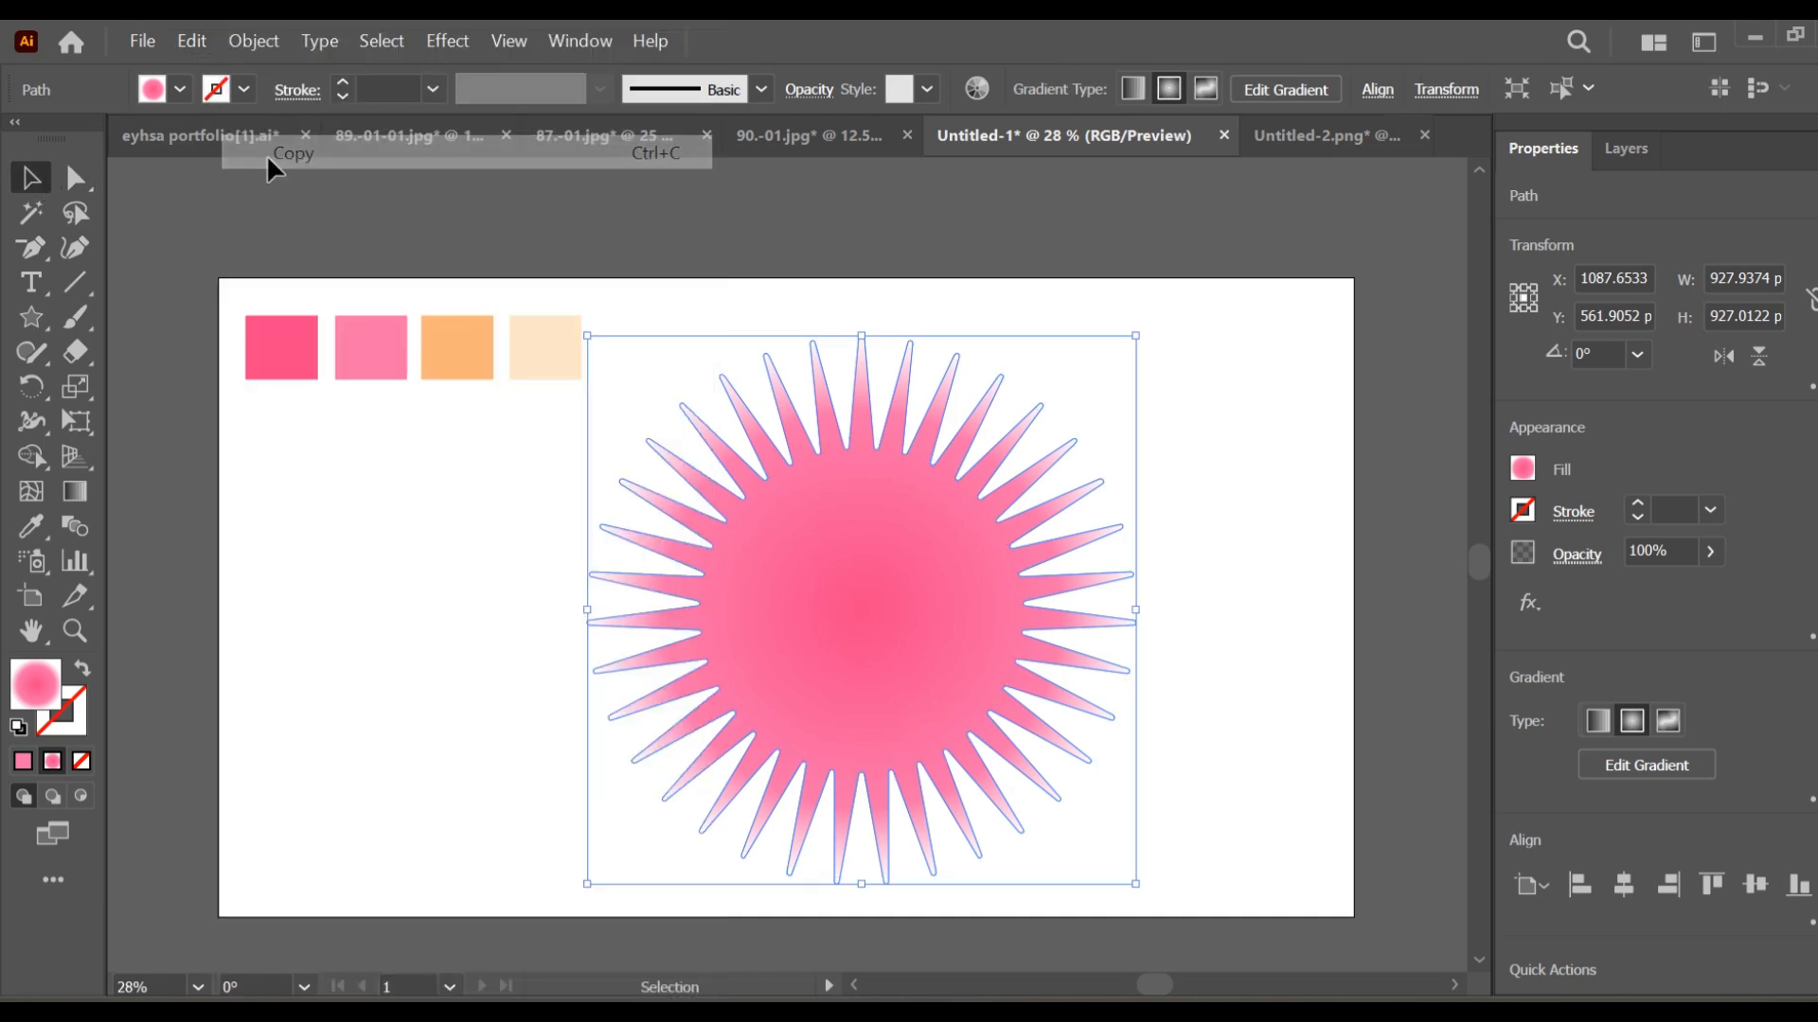
left_click(202, 48)
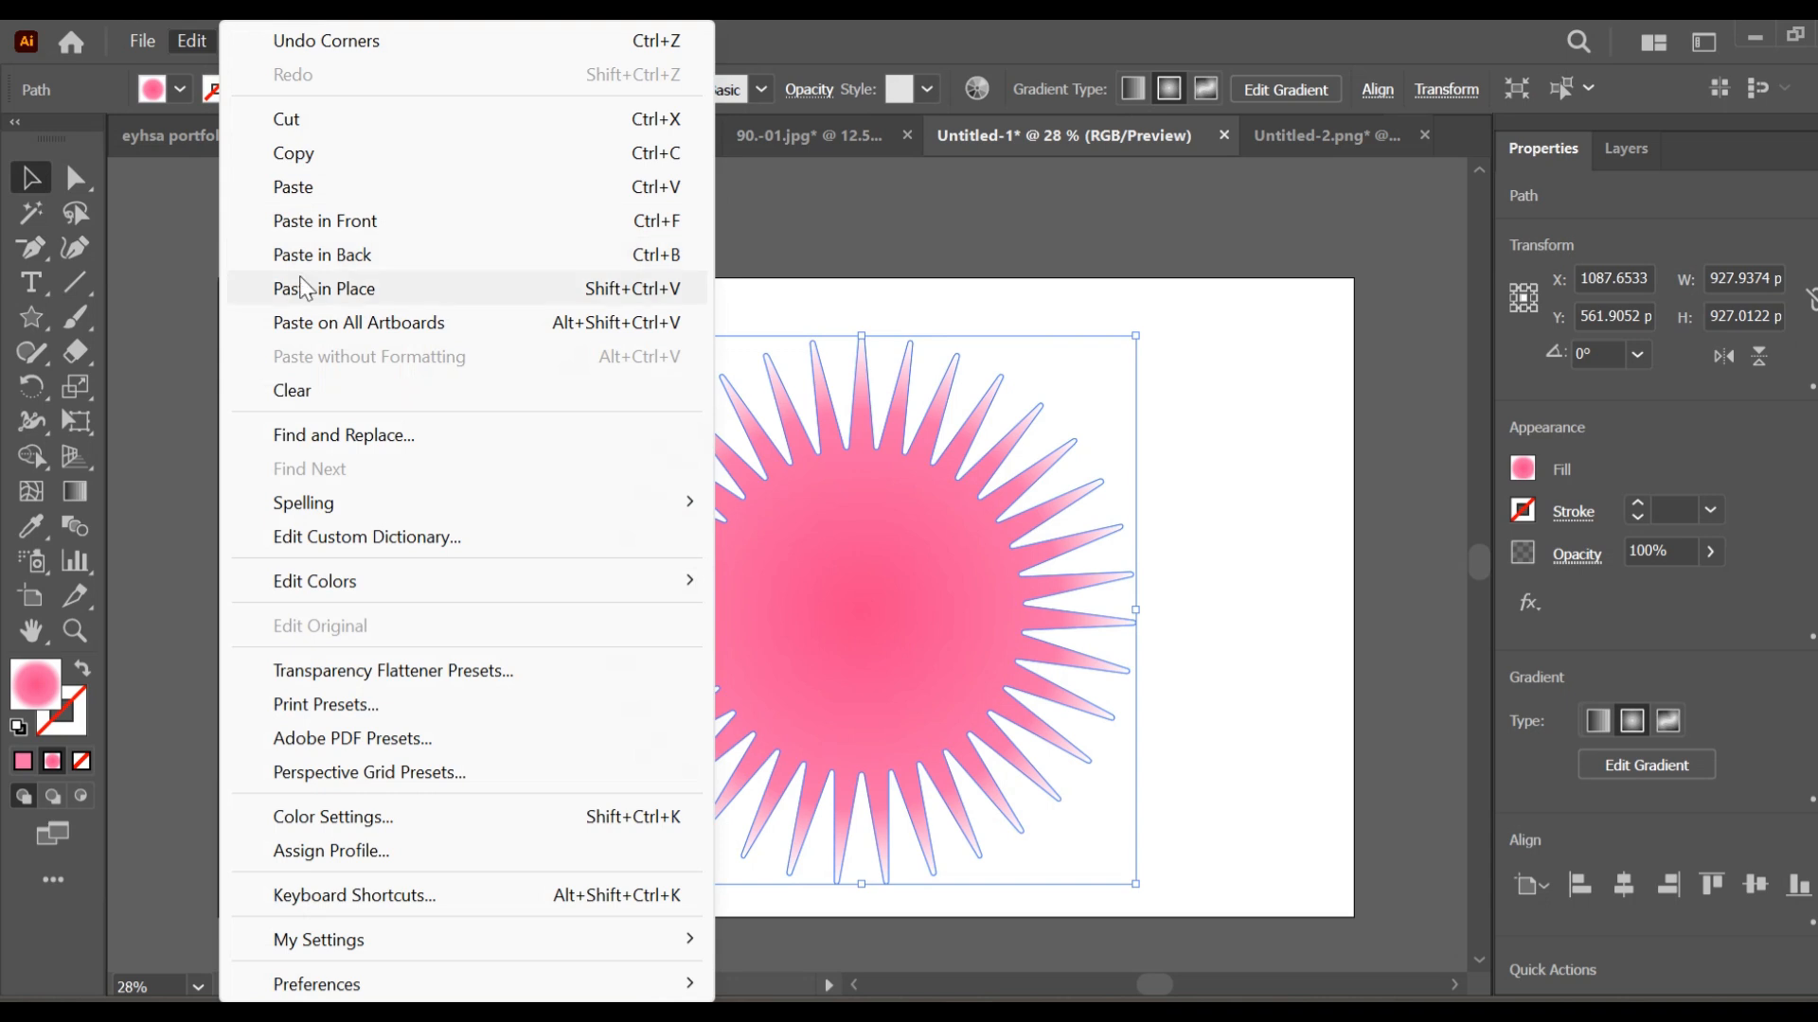
left_click(327, 223)
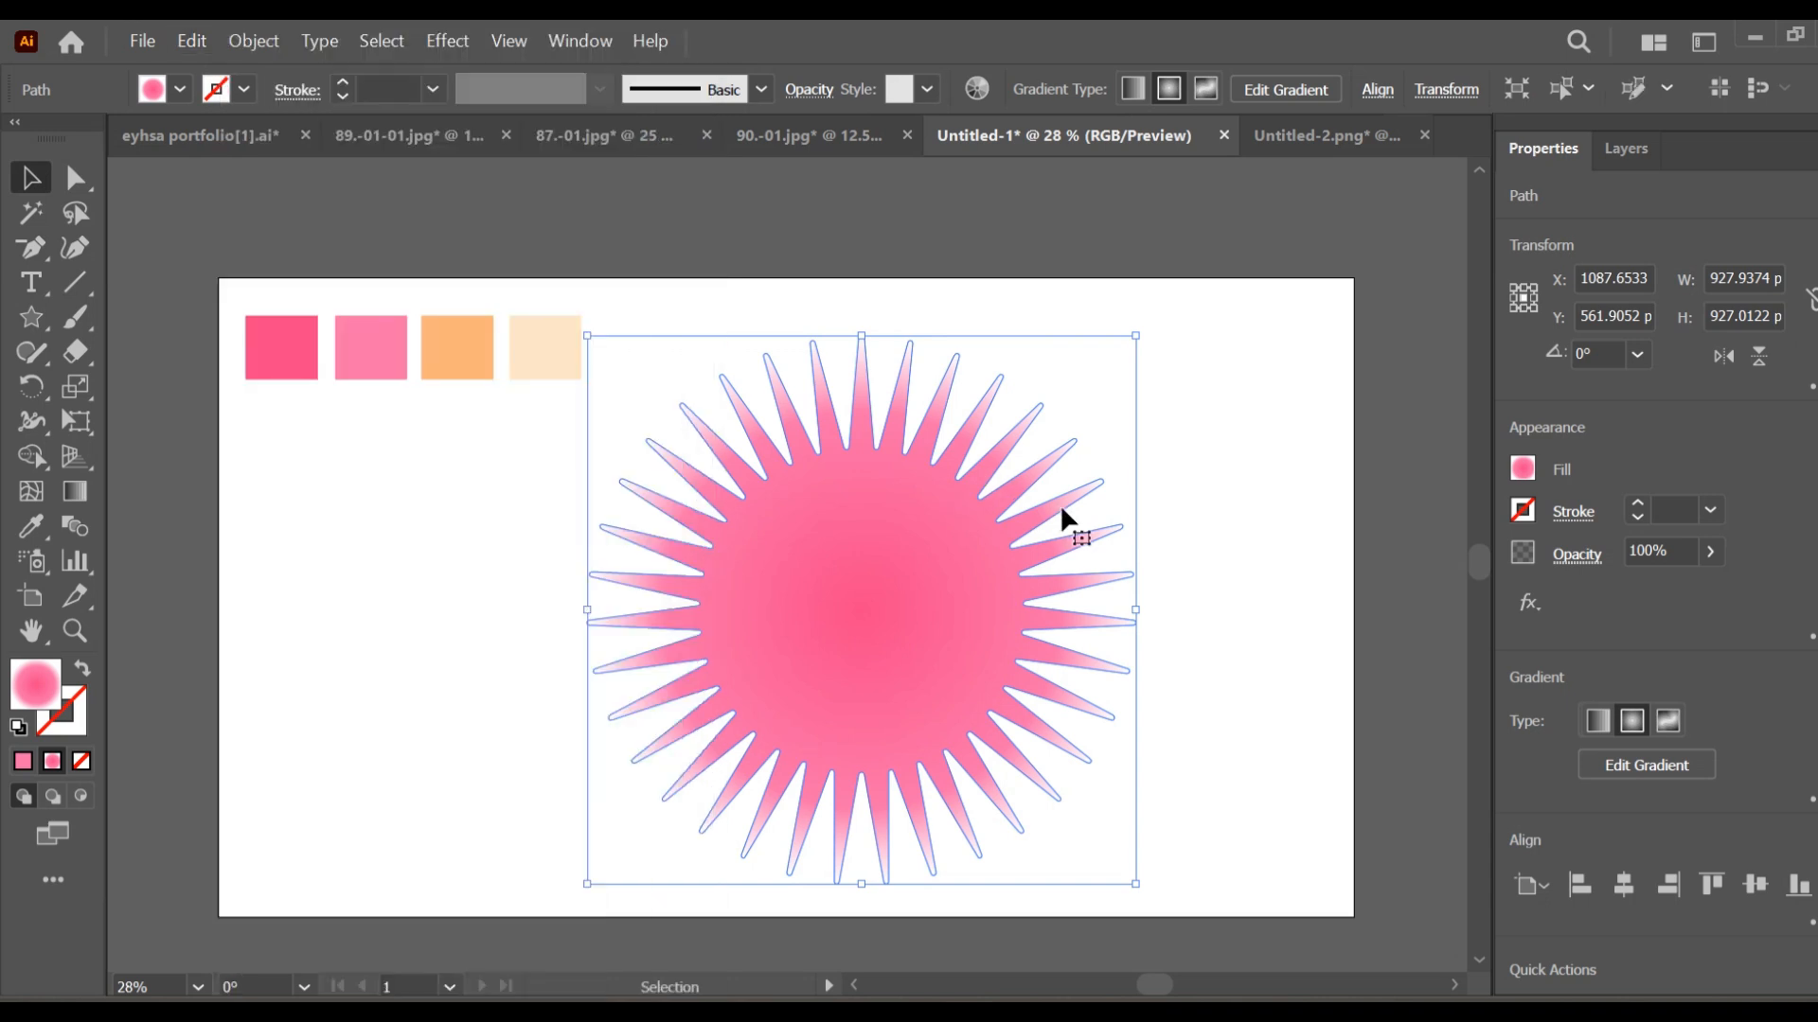
left_click_drag(1137, 610, 891, 564)
- Select the large and small starbursts together and make a blend between them
left_click_drag(718, 333, 968, 816)
left_click(254, 41)
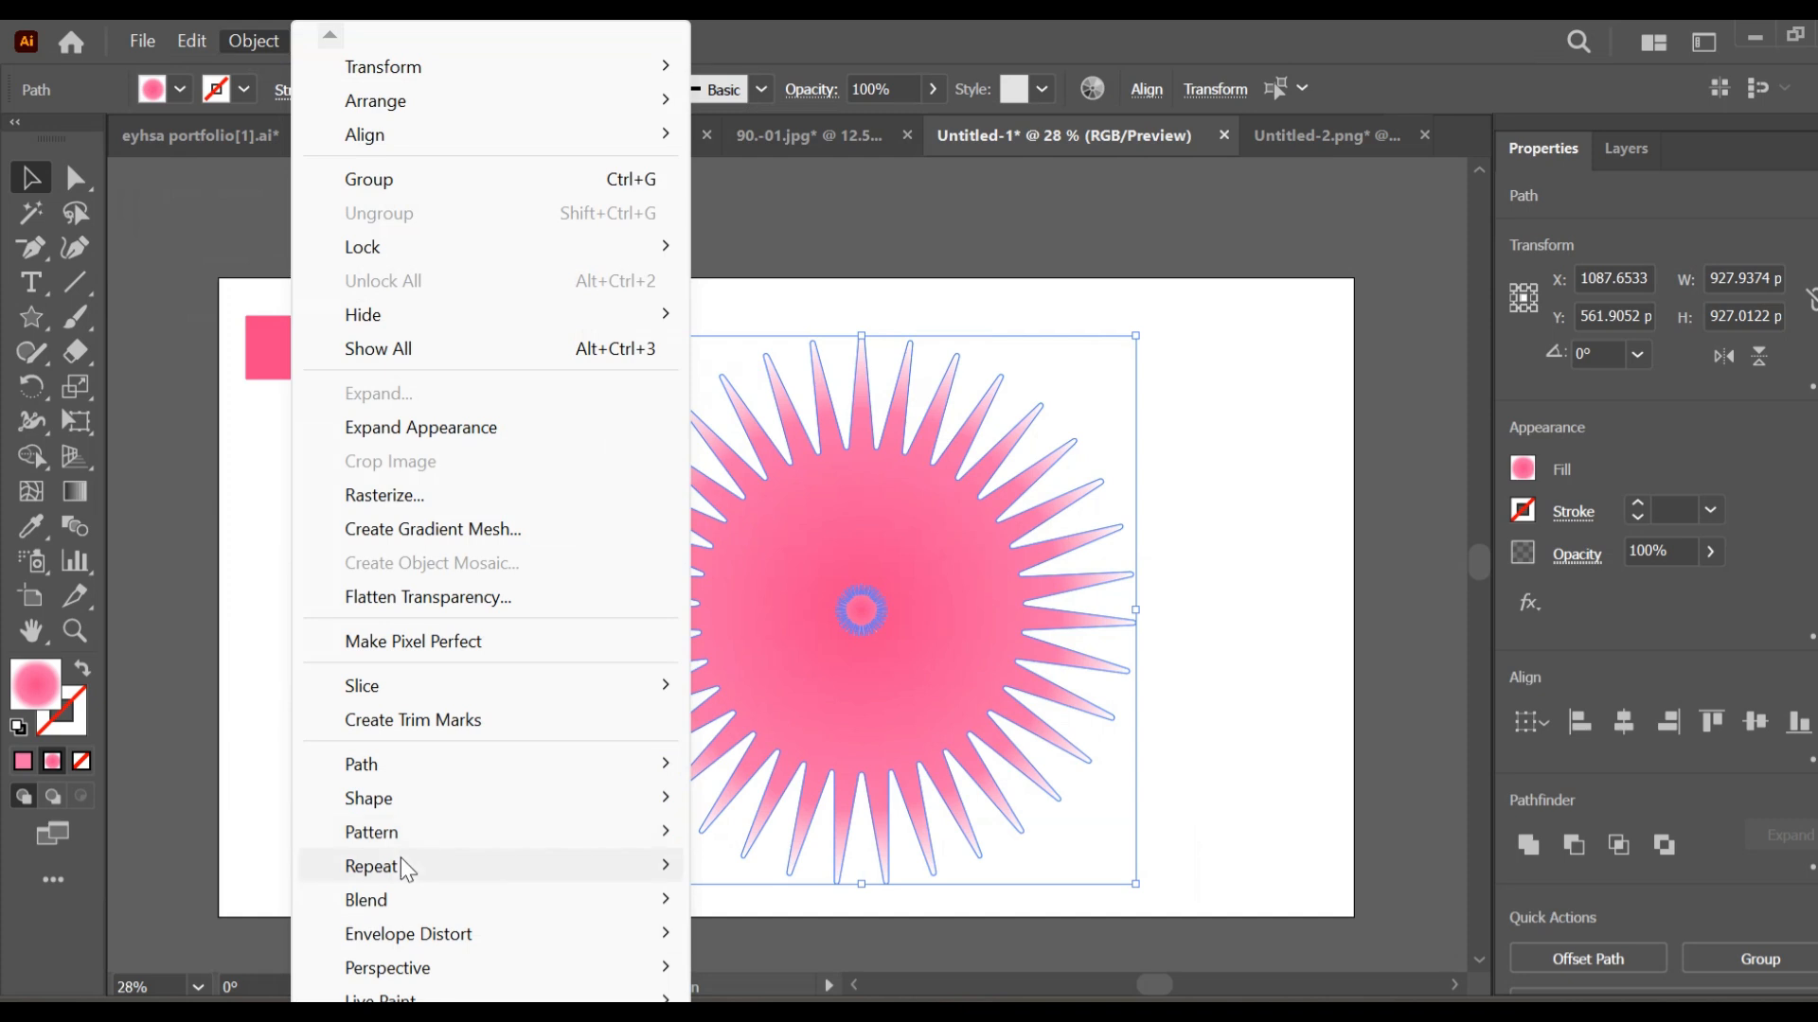
mouse_move(398, 898)
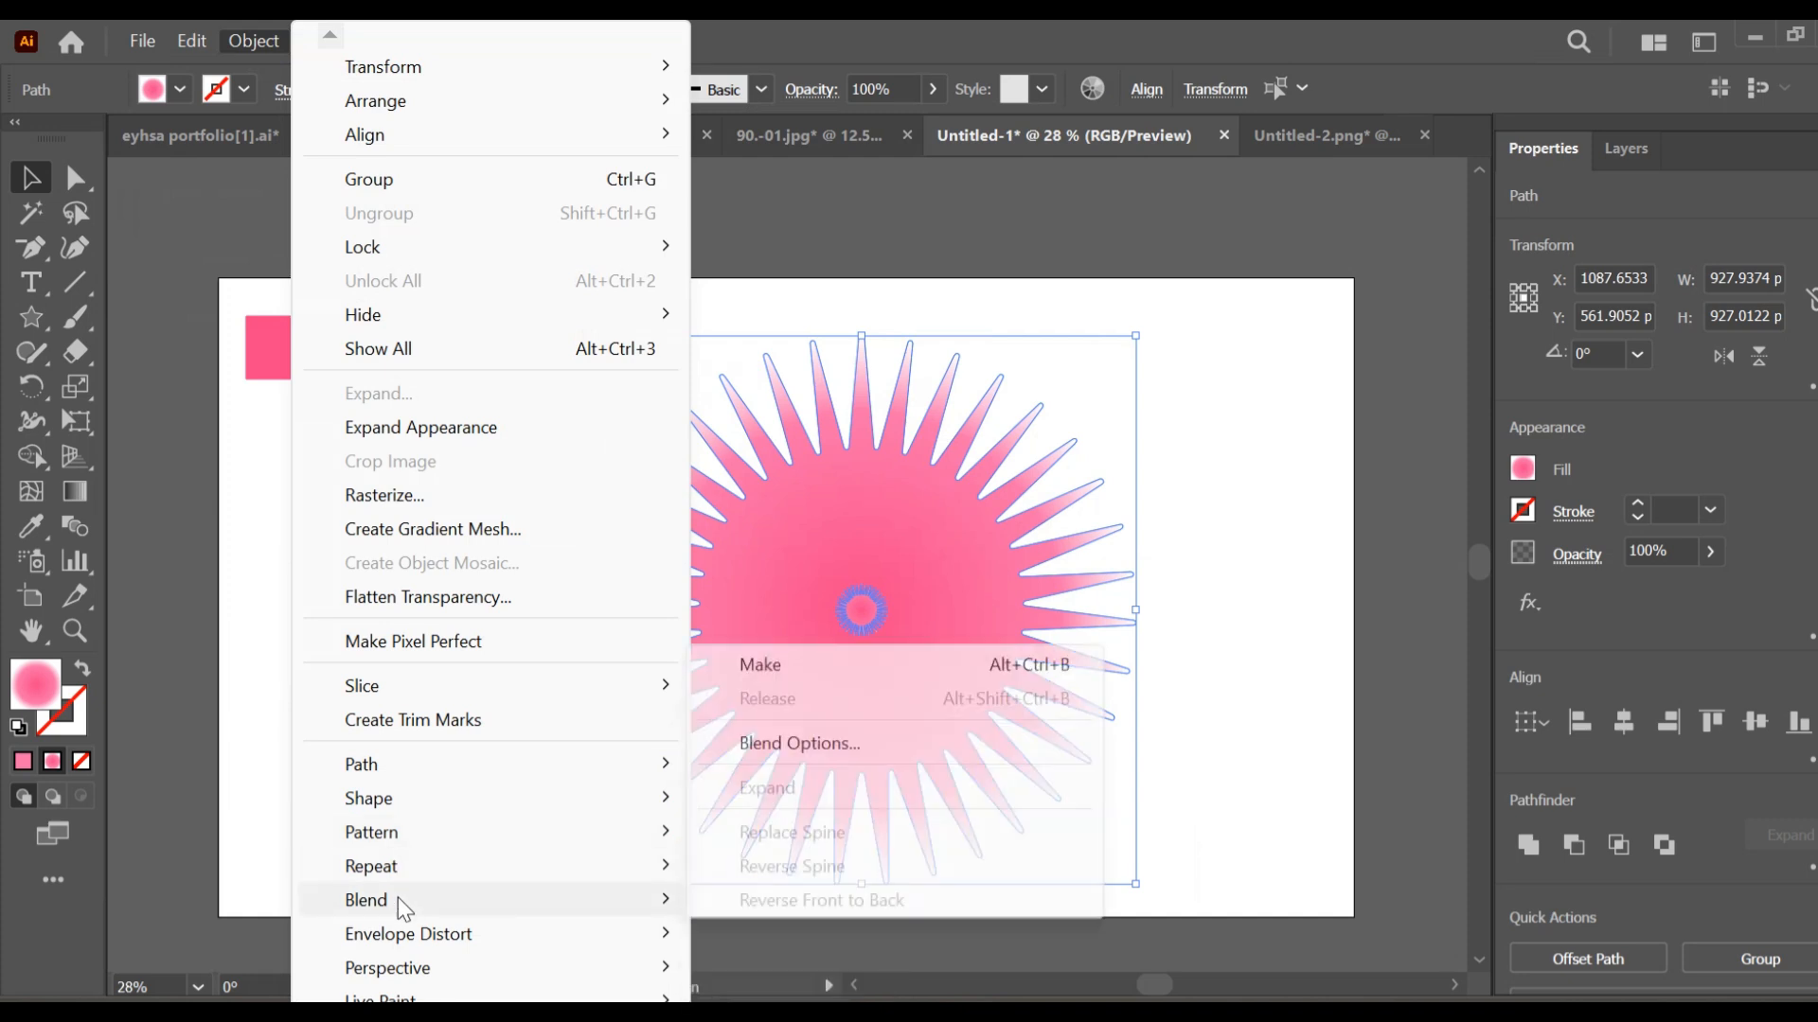
left_click(756, 667)
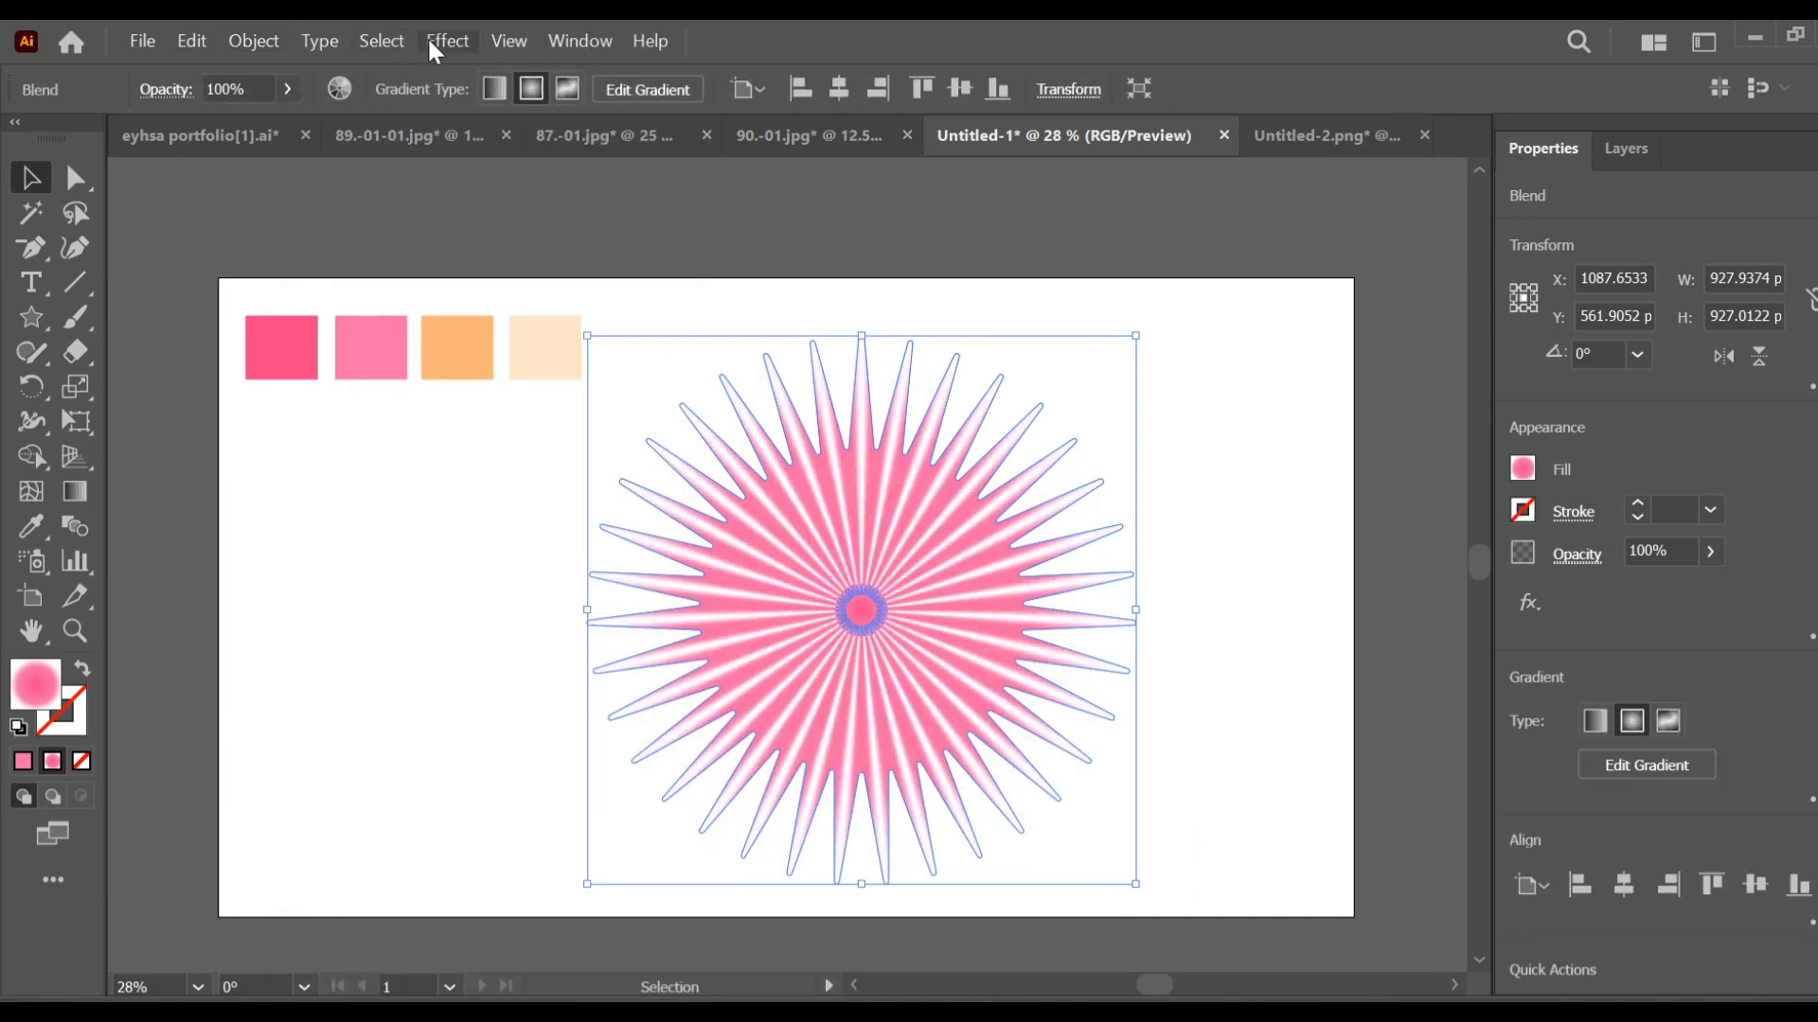
- Apply a Pucker & Bloat effect to the blended starburst
left_click(457, 42)
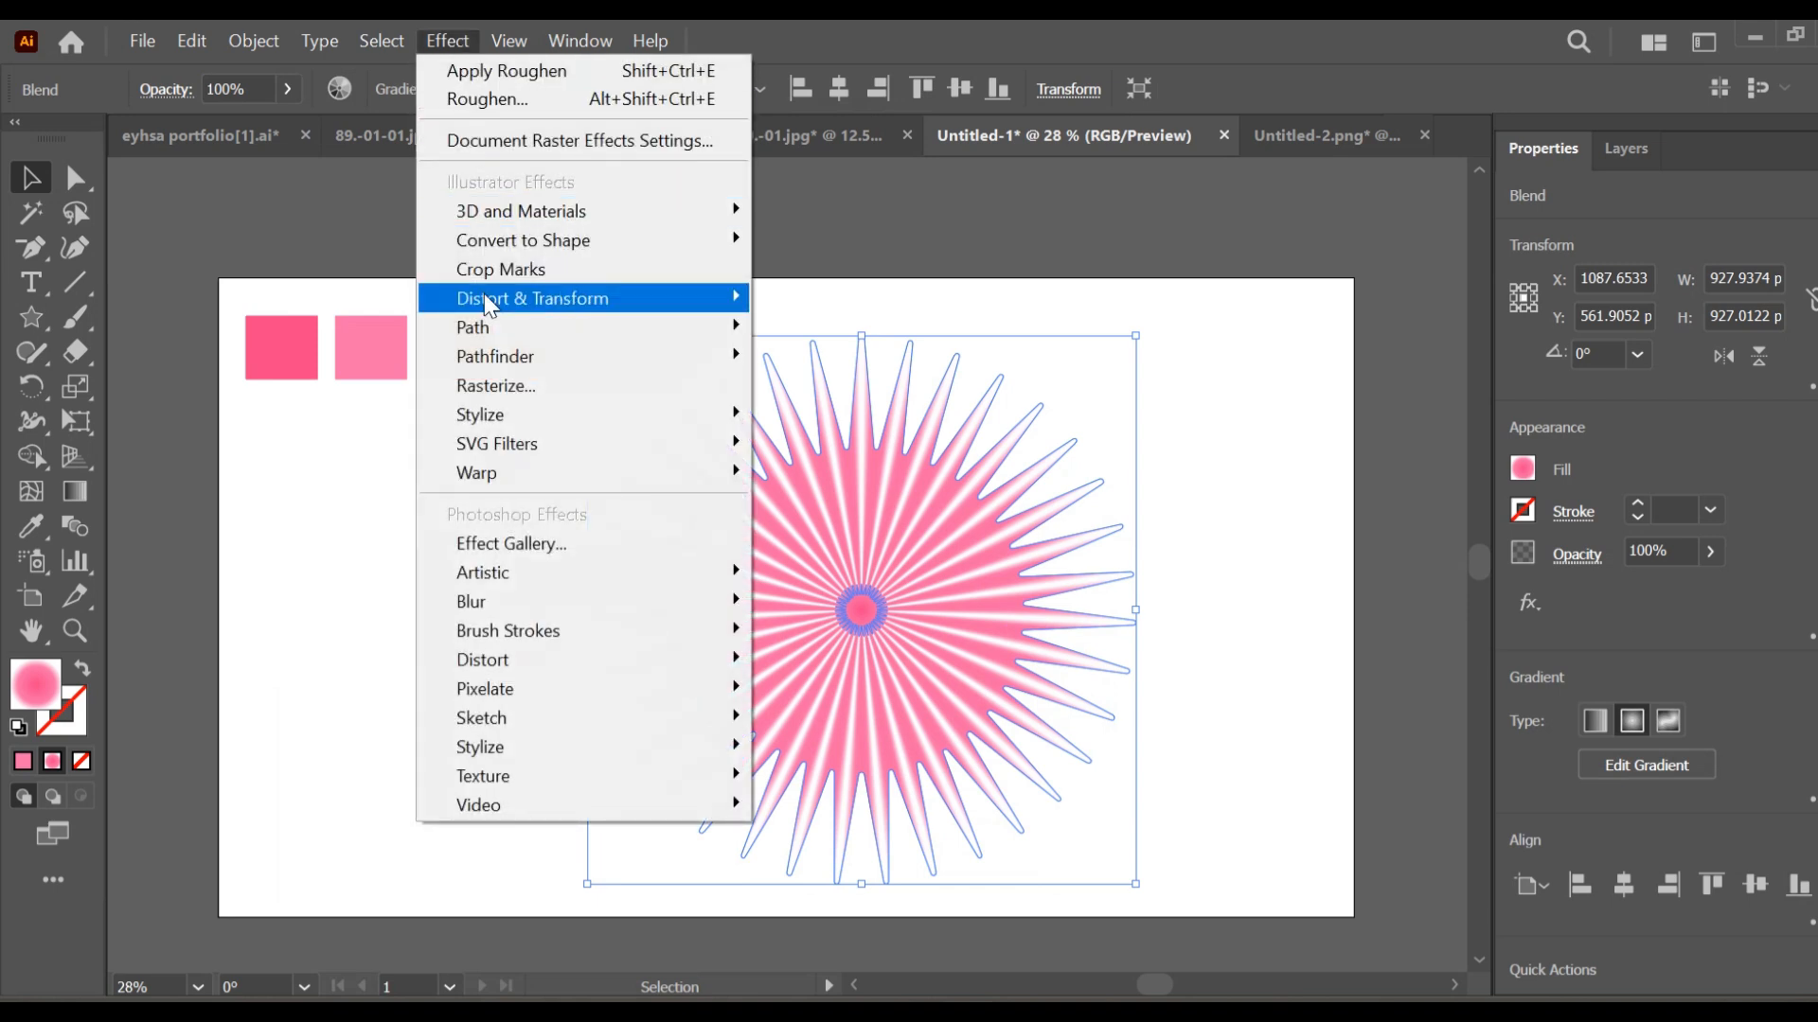
mouse_move(485, 295)
left_click(803, 338)
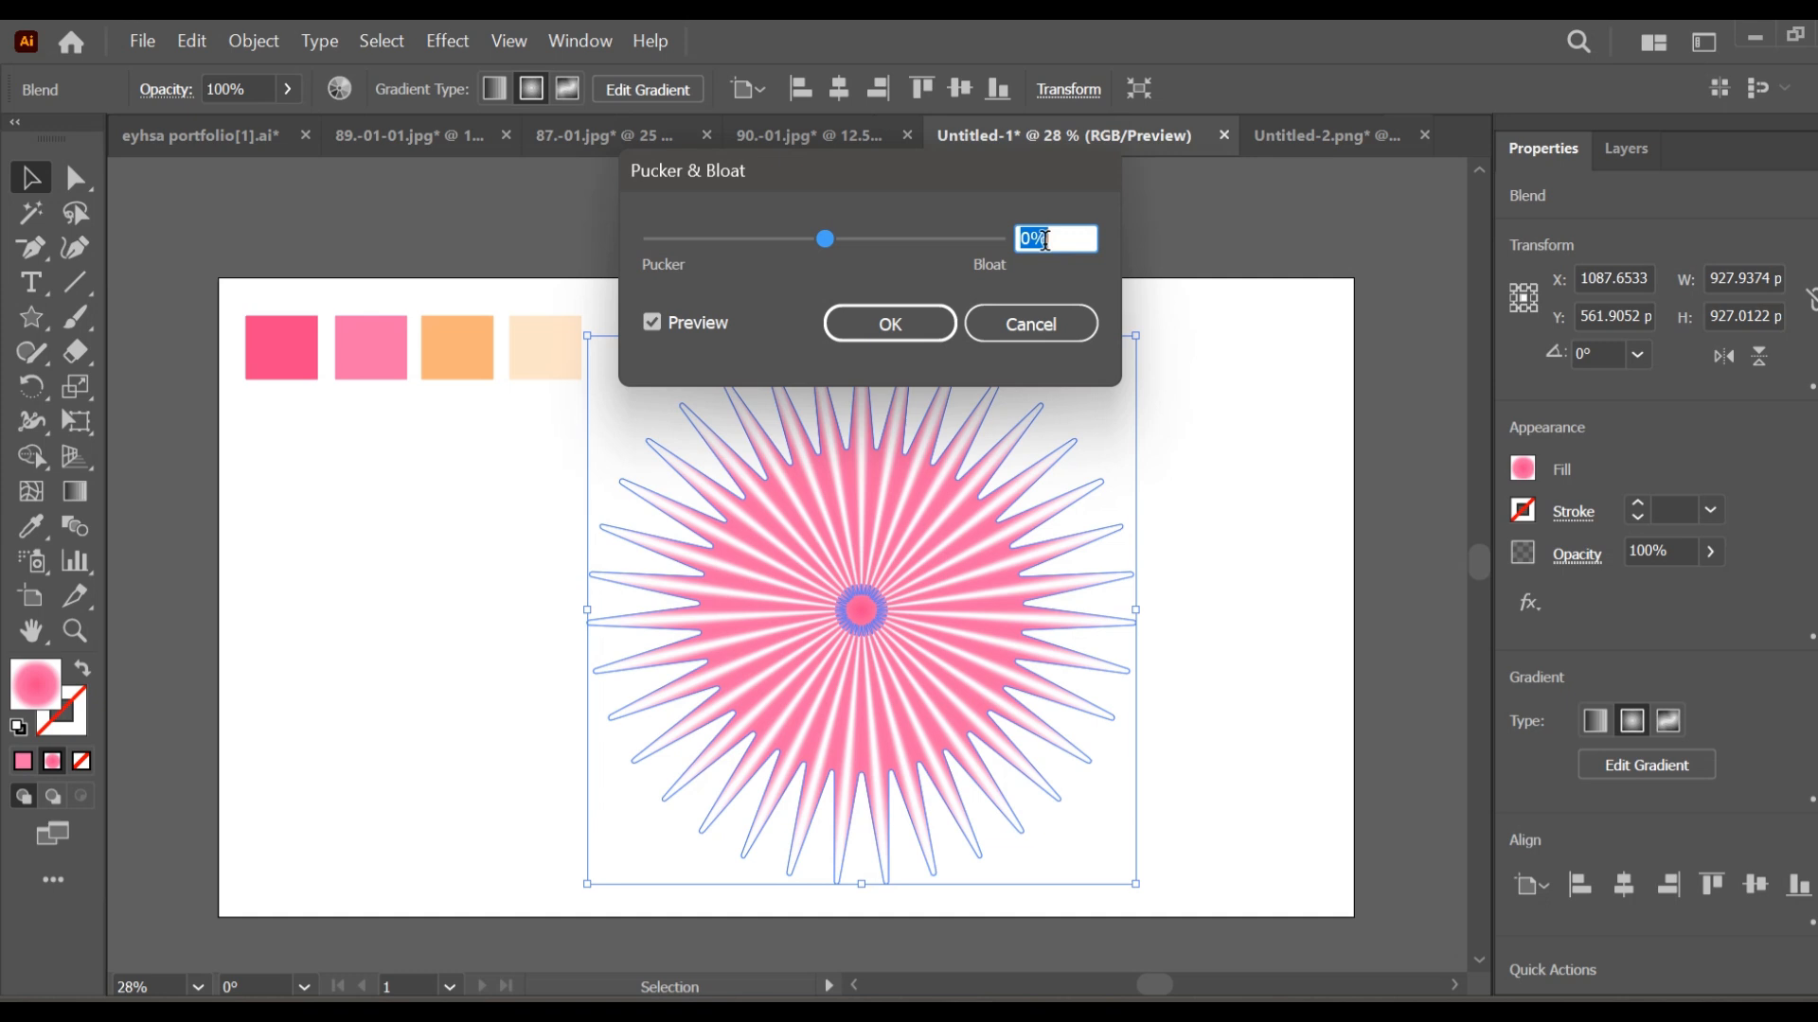
key("BackSpace")
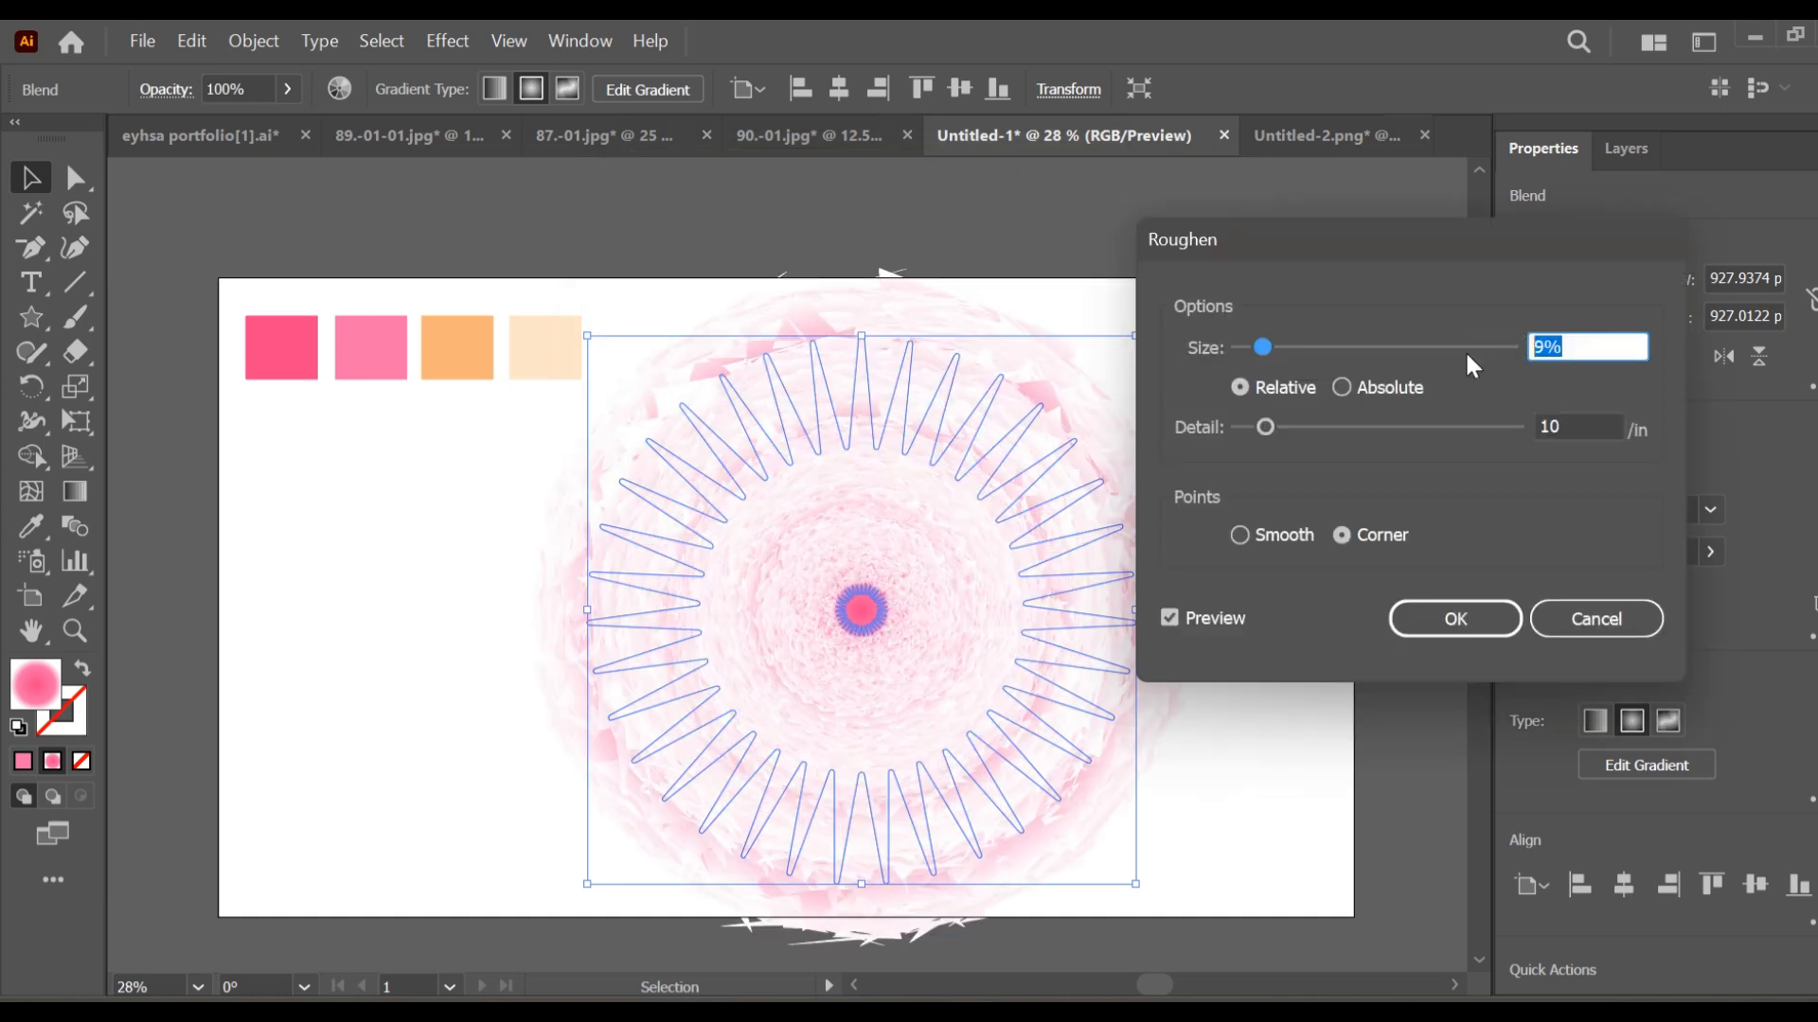
- Apply a Roughen effect to the blend with relative size 25%, detail 0/in and smooth points
type("25")
left_click(1239, 536)
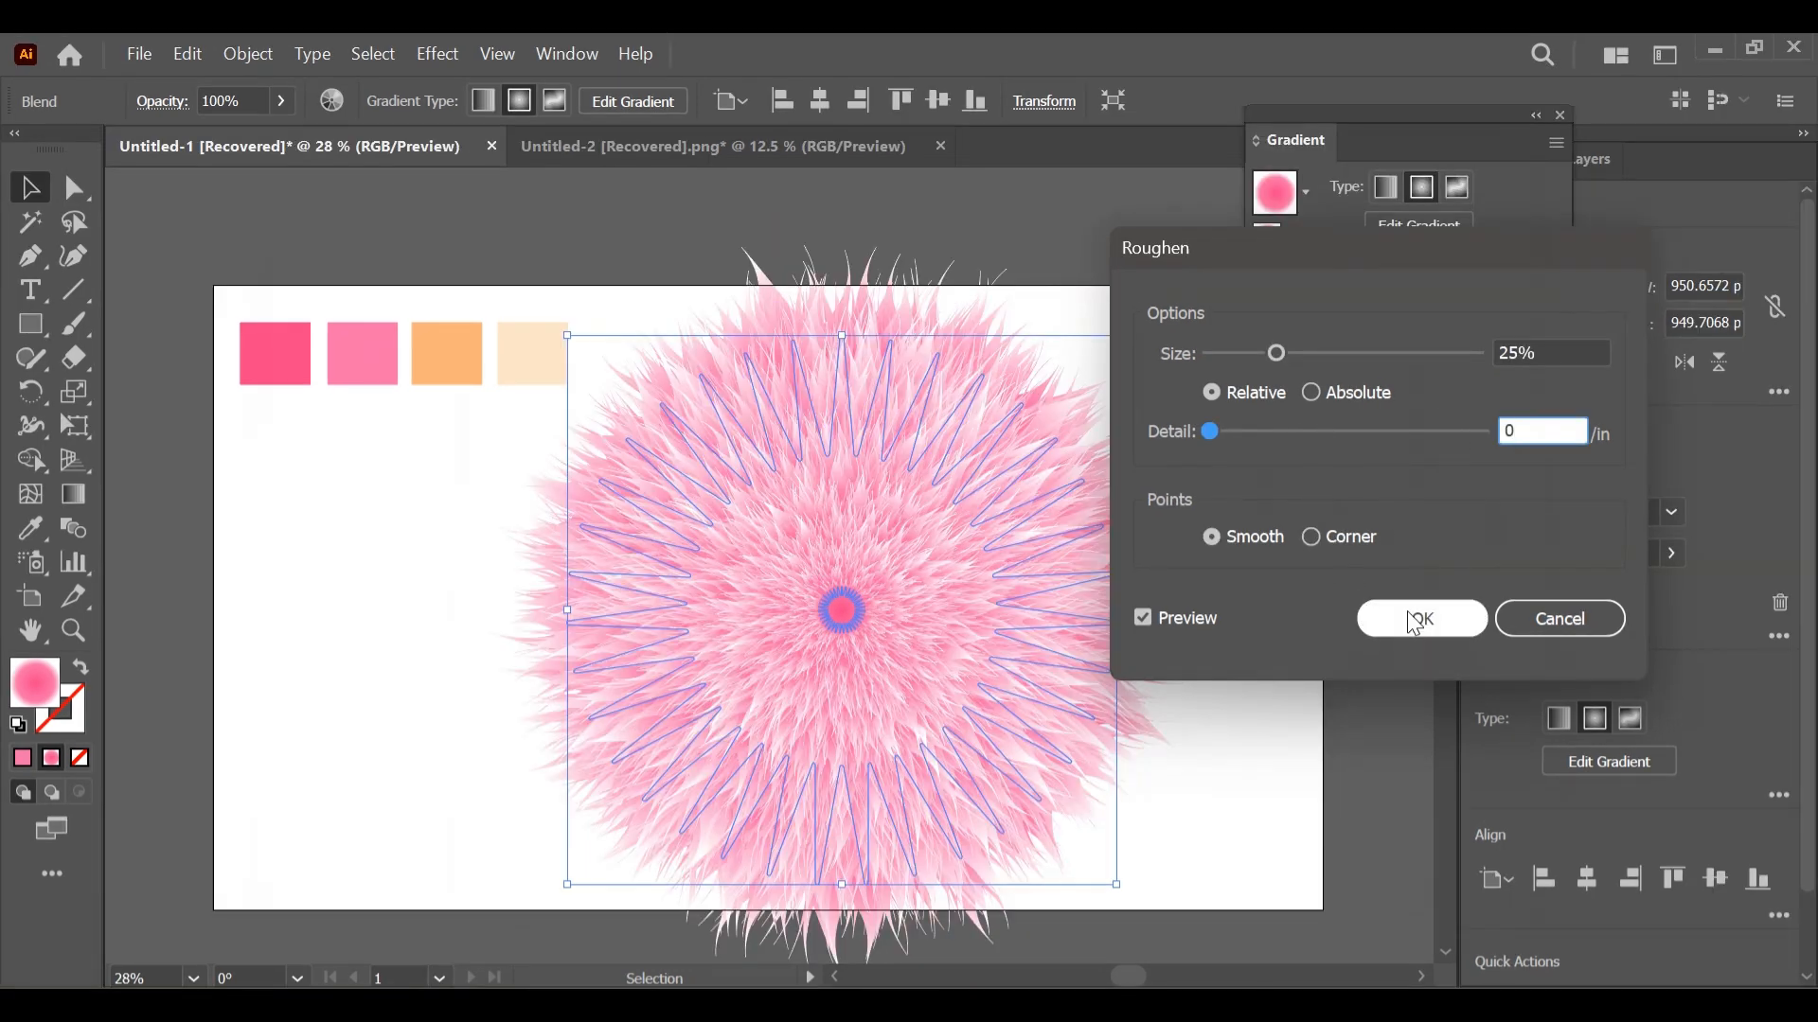
left_click(1417, 625)
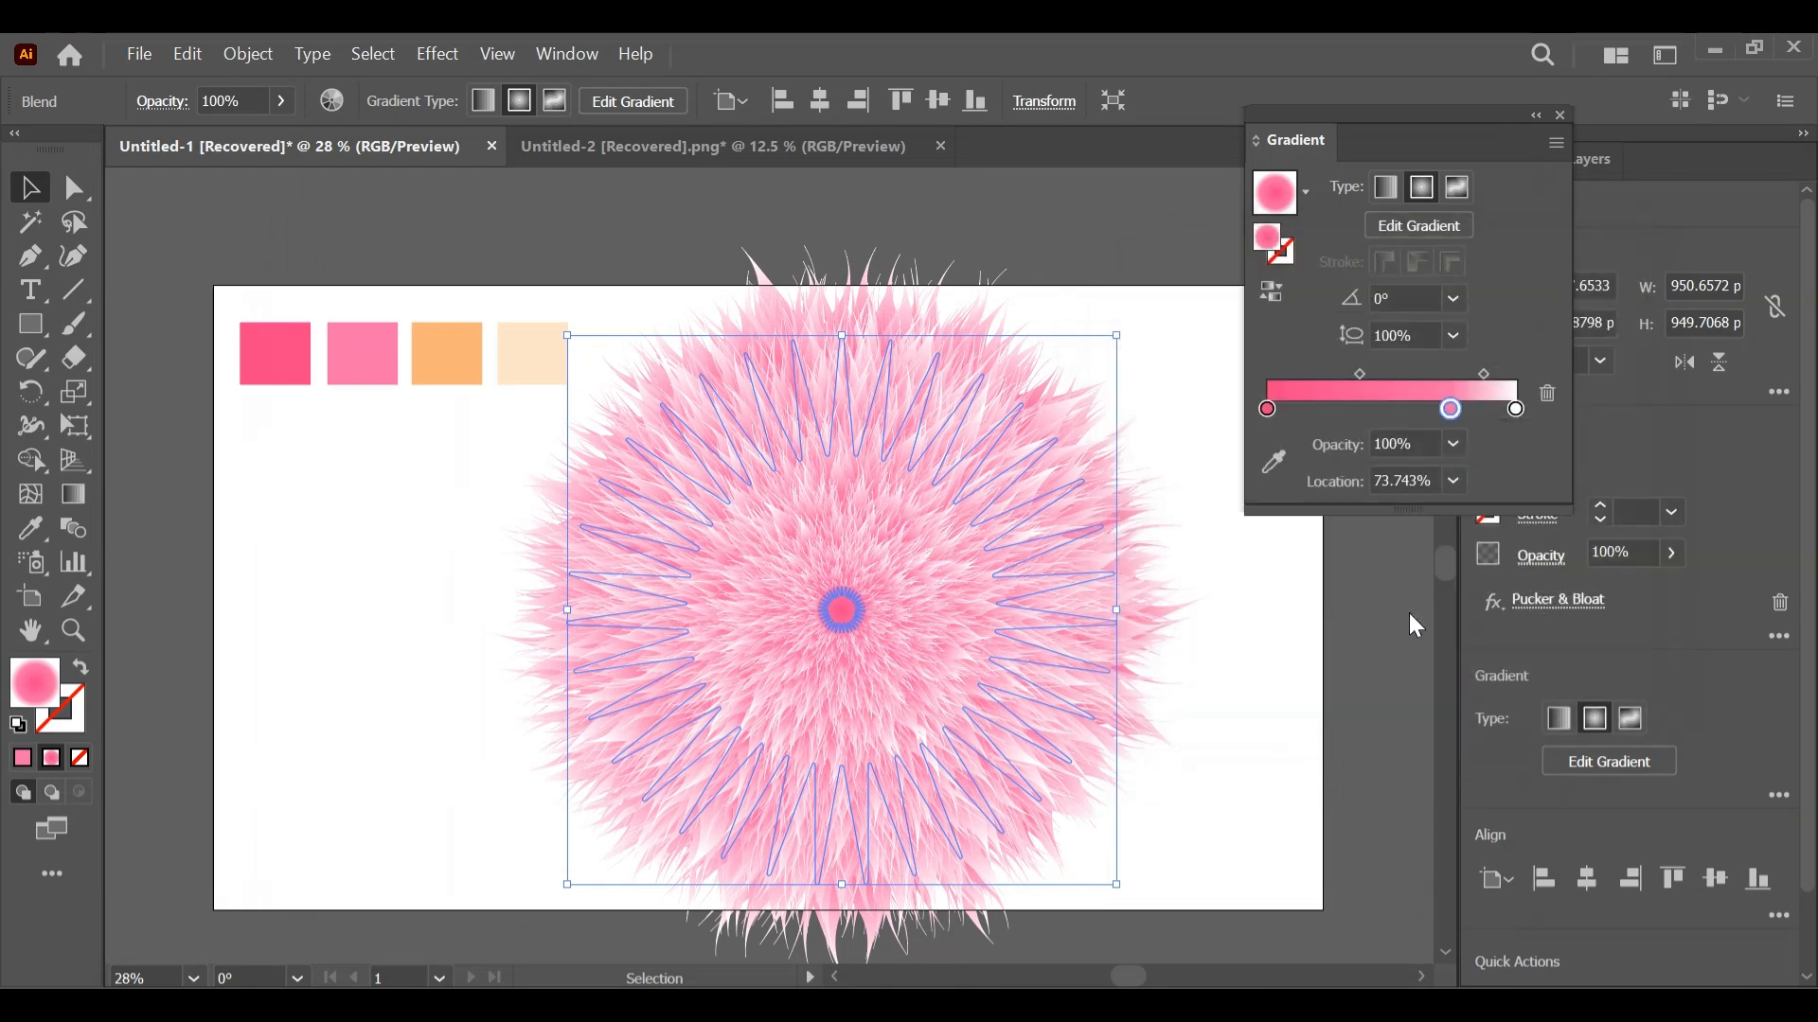
left_click(1562, 114)
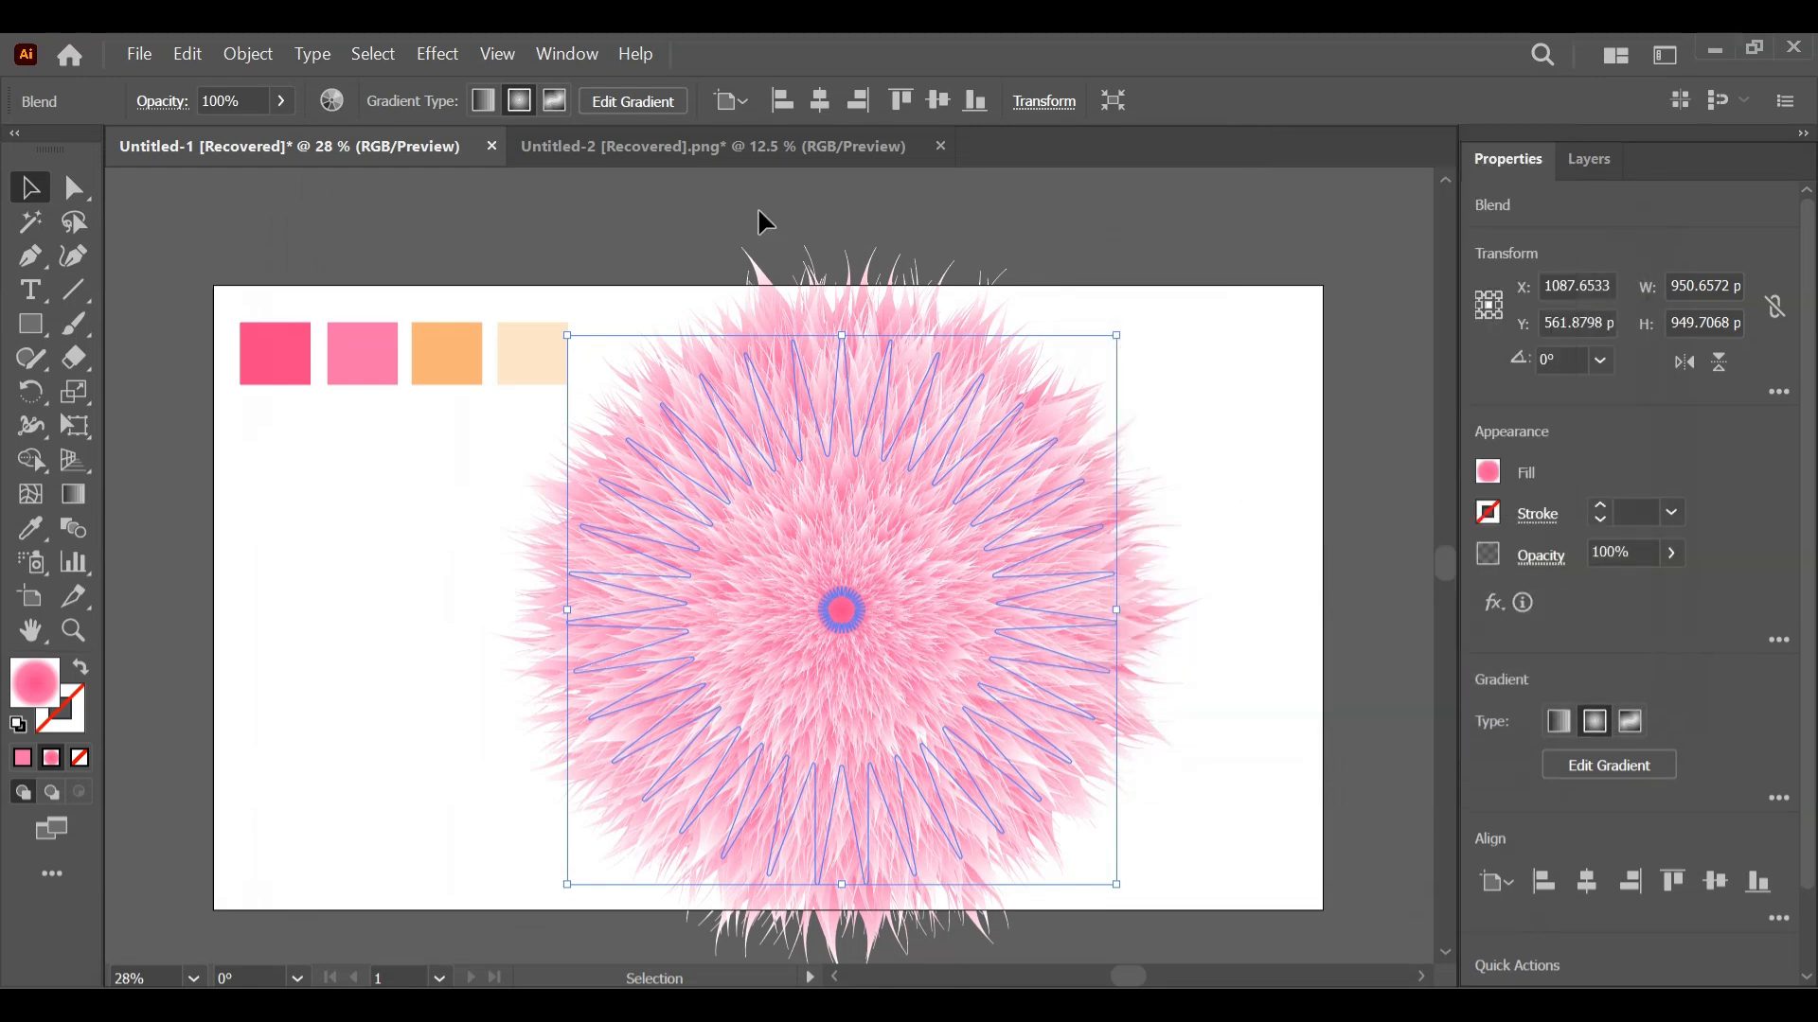
- Isolate the blend and move its small central starburst straight down to the fur ball's lower edge, at about Y 1094 px
double_click(841, 610)
left_click(841, 609)
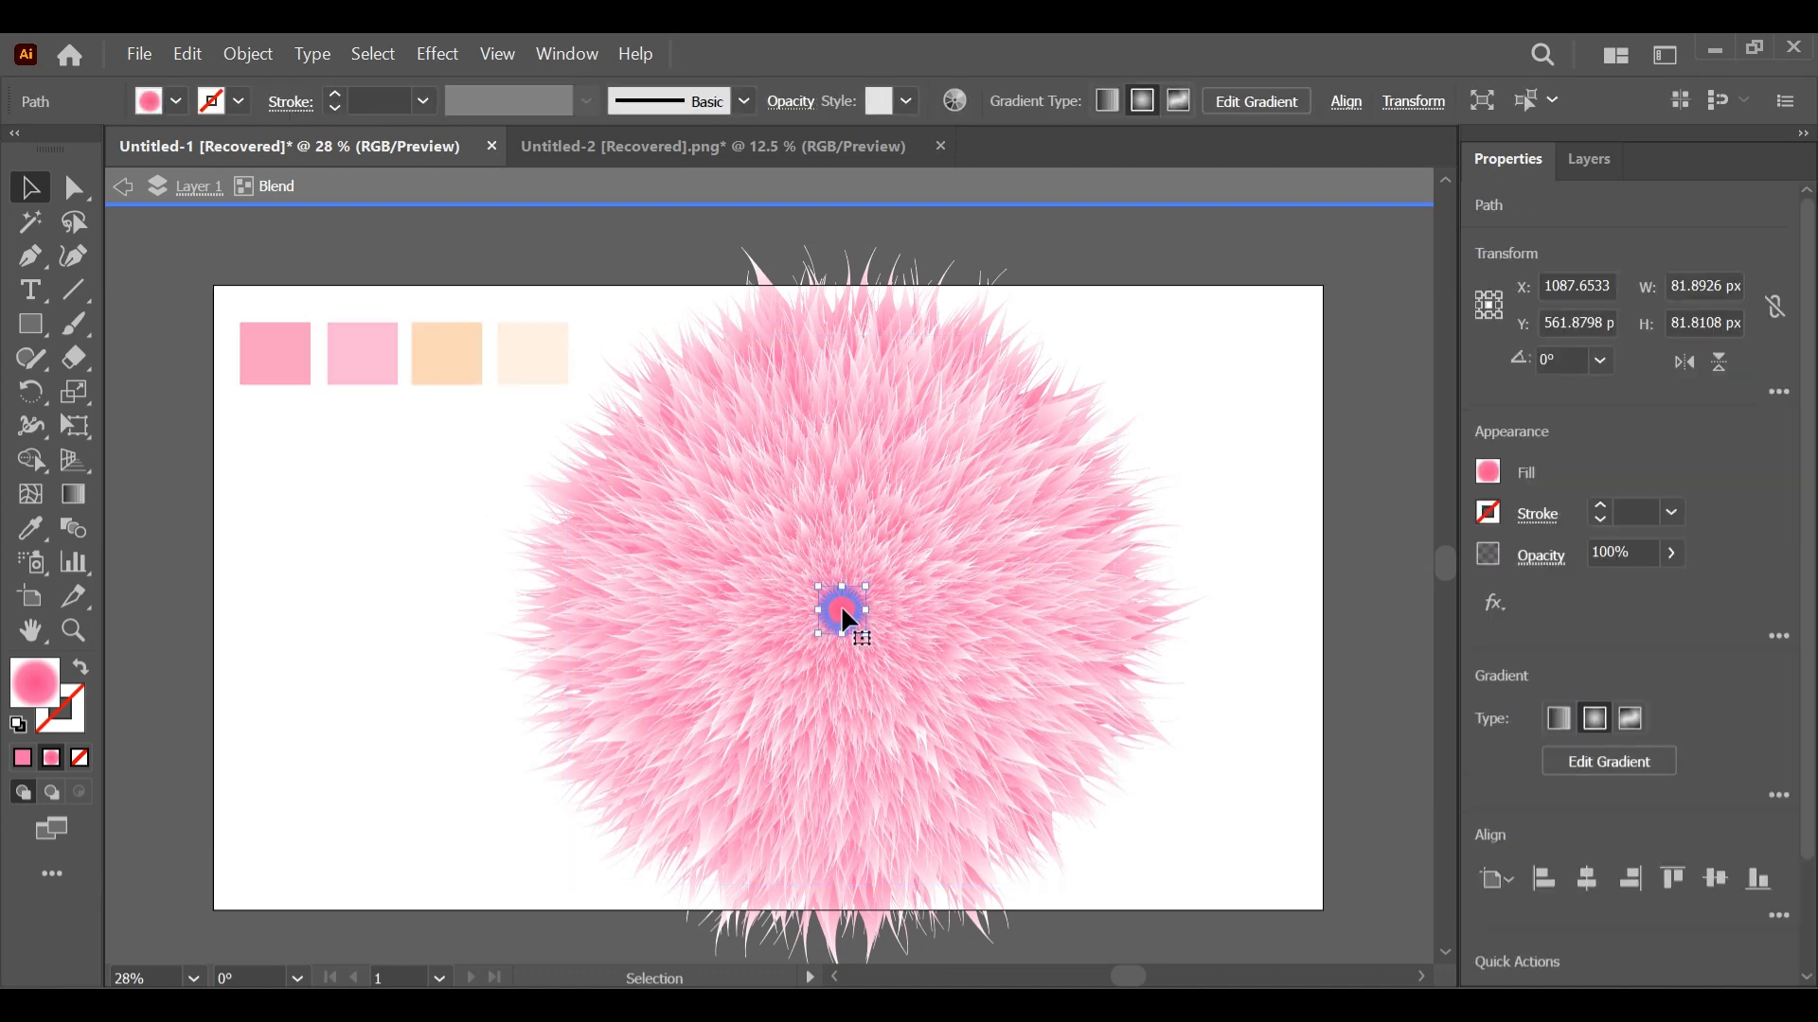
left_click_drag(842, 605, 843, 746)
left_click_drag(839, 835, 844, 911)
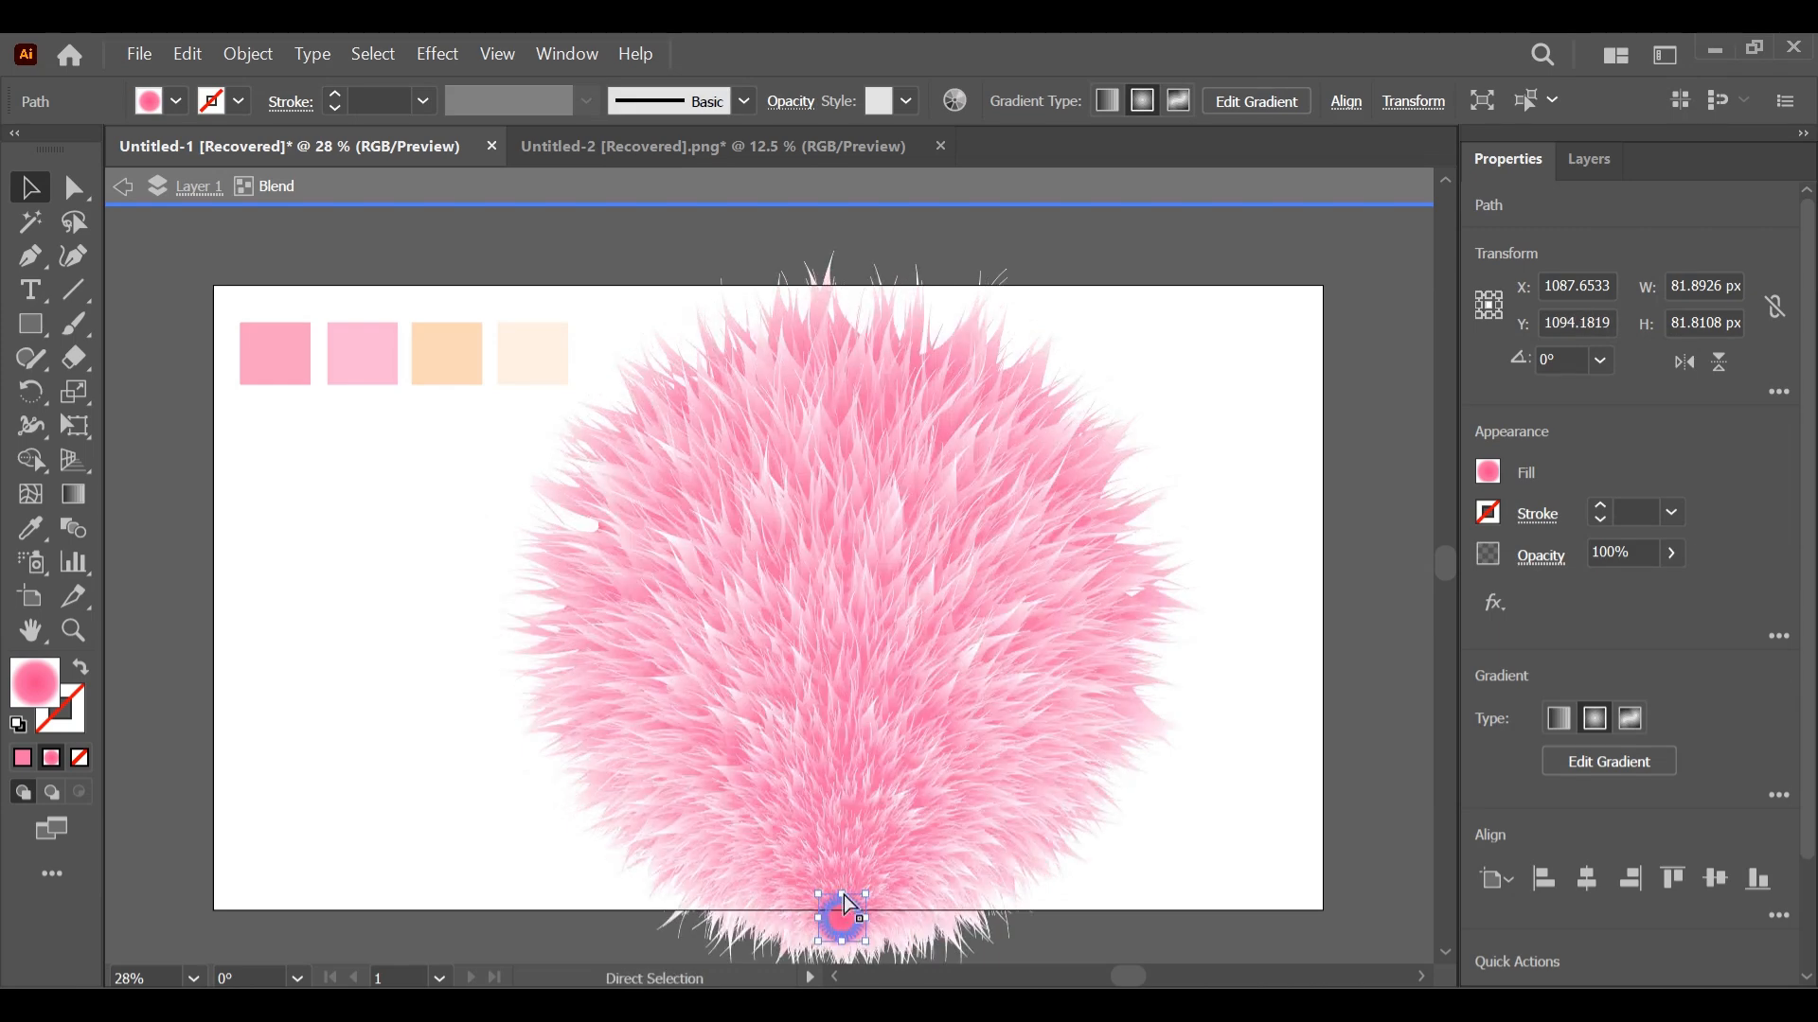
key("ctrl+minus")
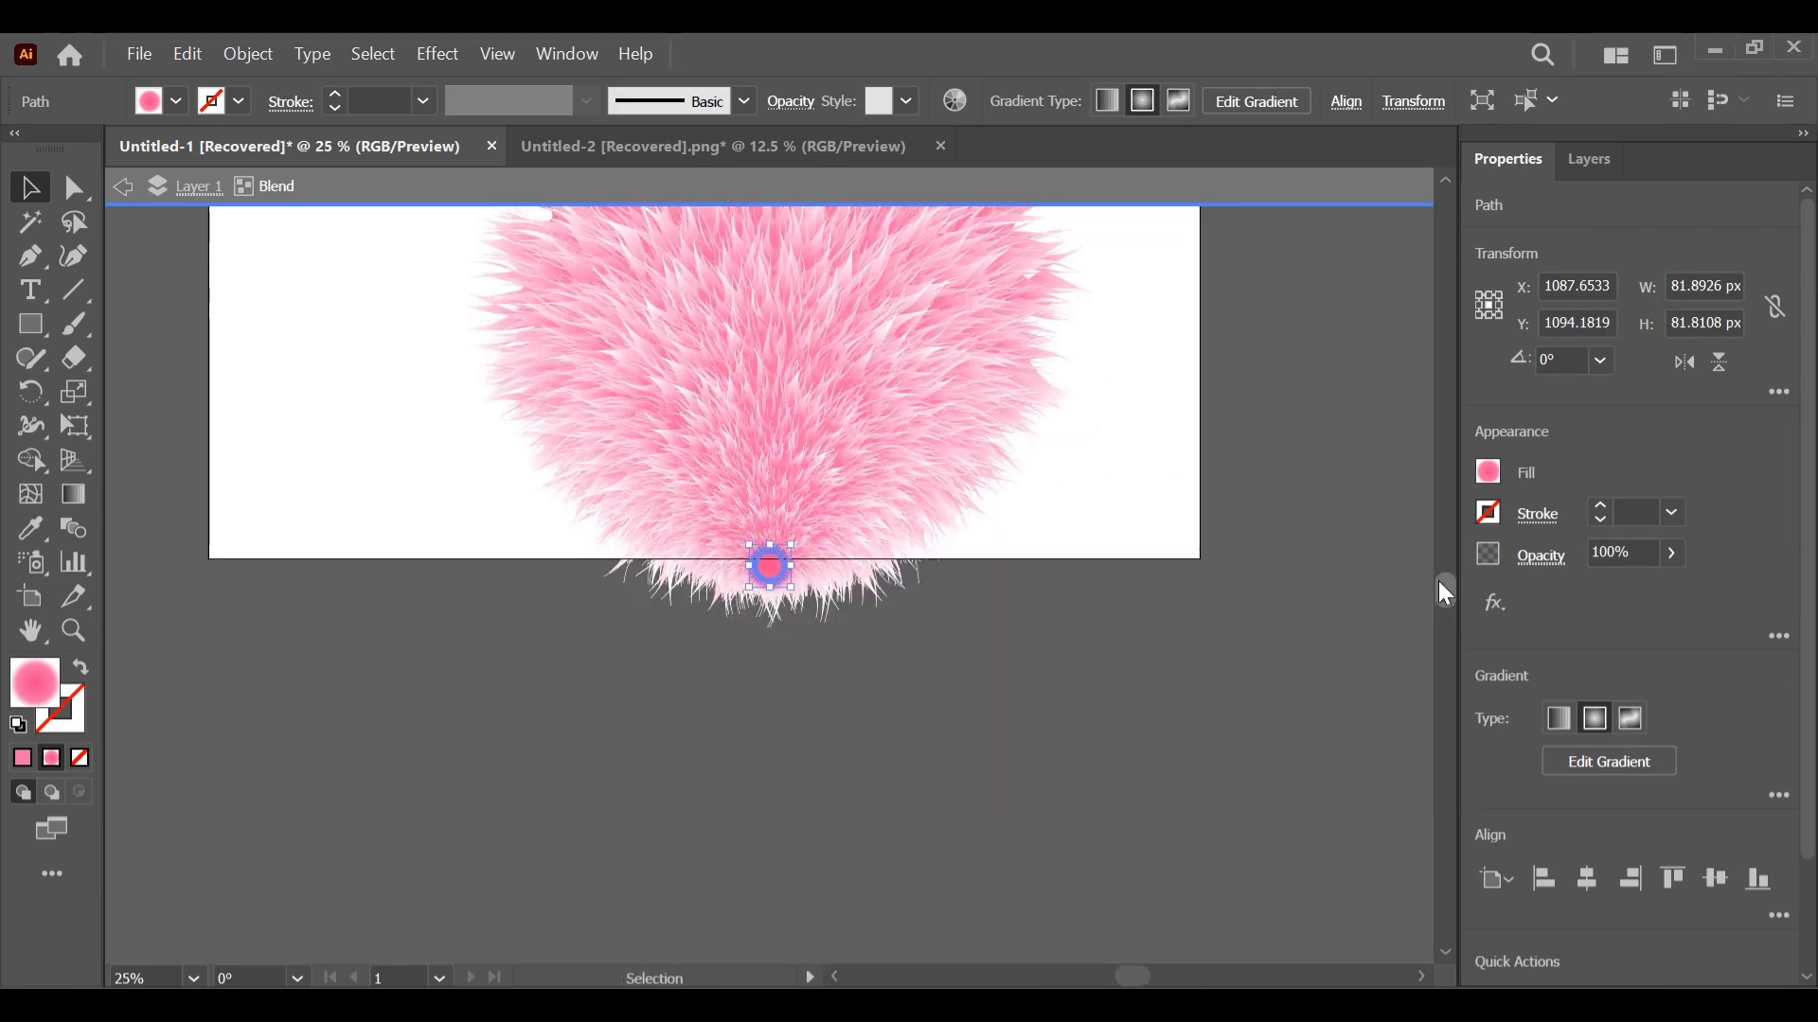
left_click_drag(1446, 580, 1443, 568)
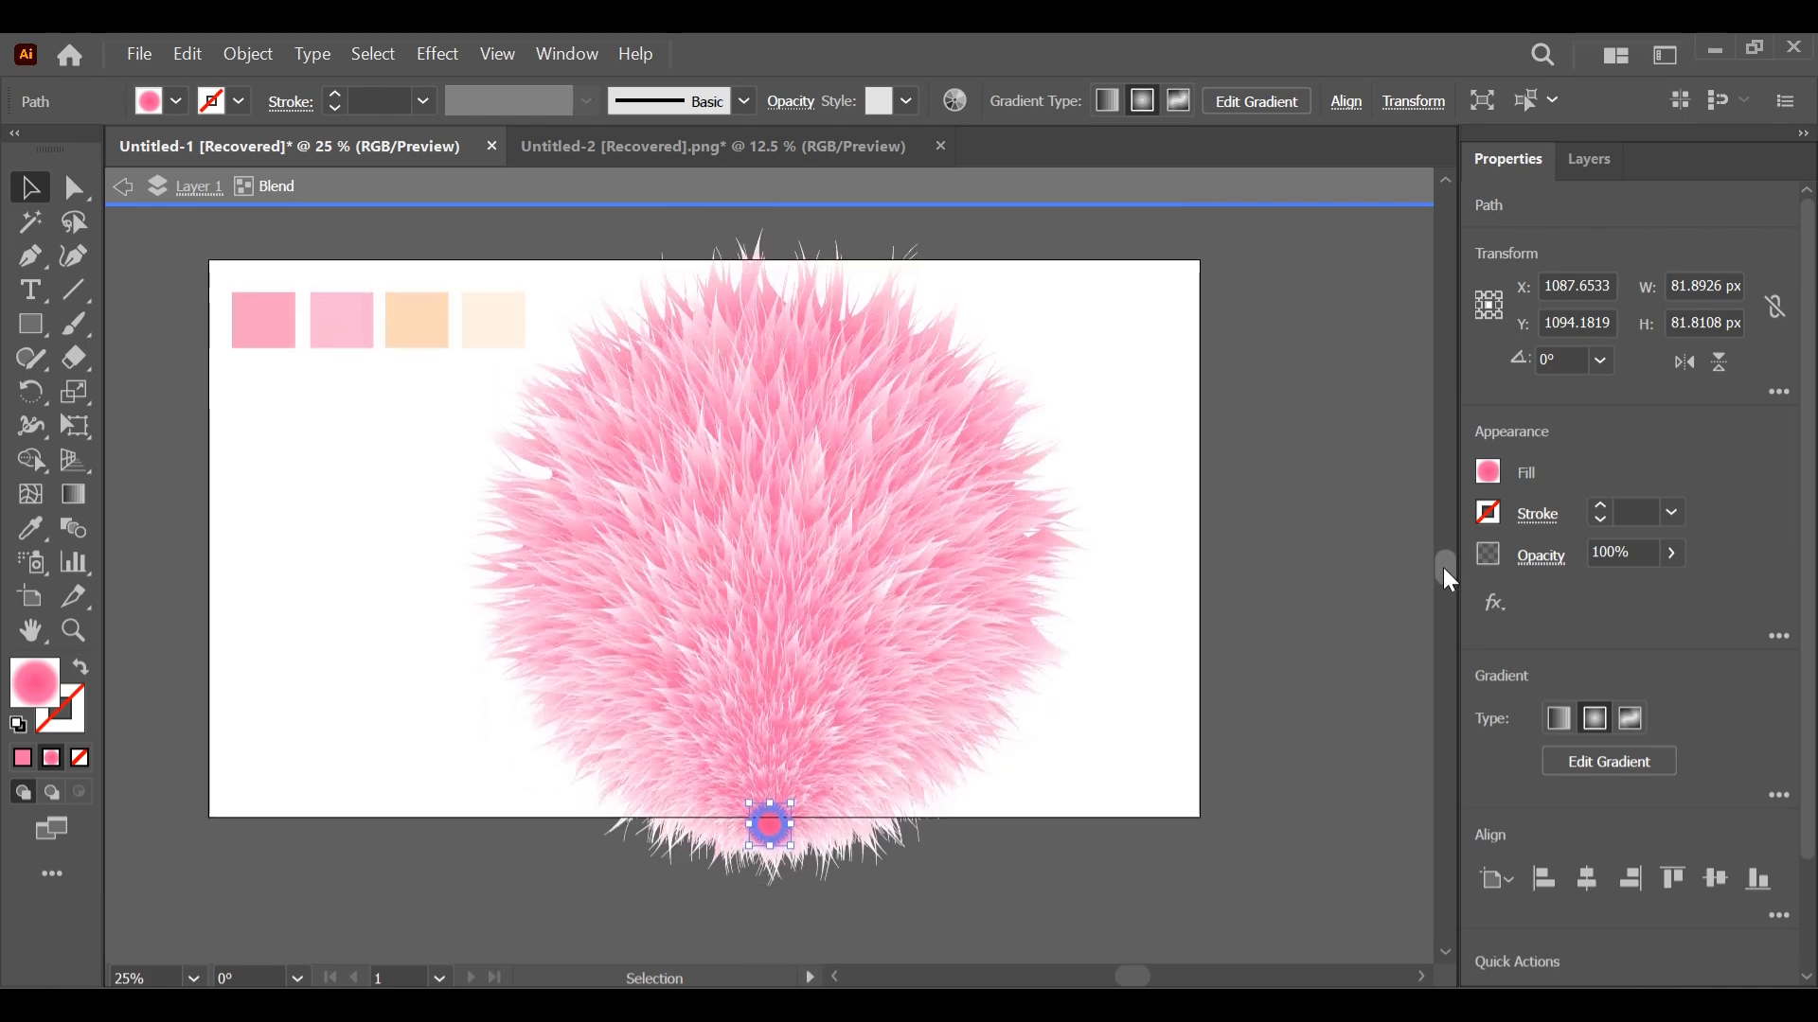
- Move the blend's small starburst straight down to about Y 1321 px and shrink the whole fur blend to fit inside the artboard
key("ctrl+minus")
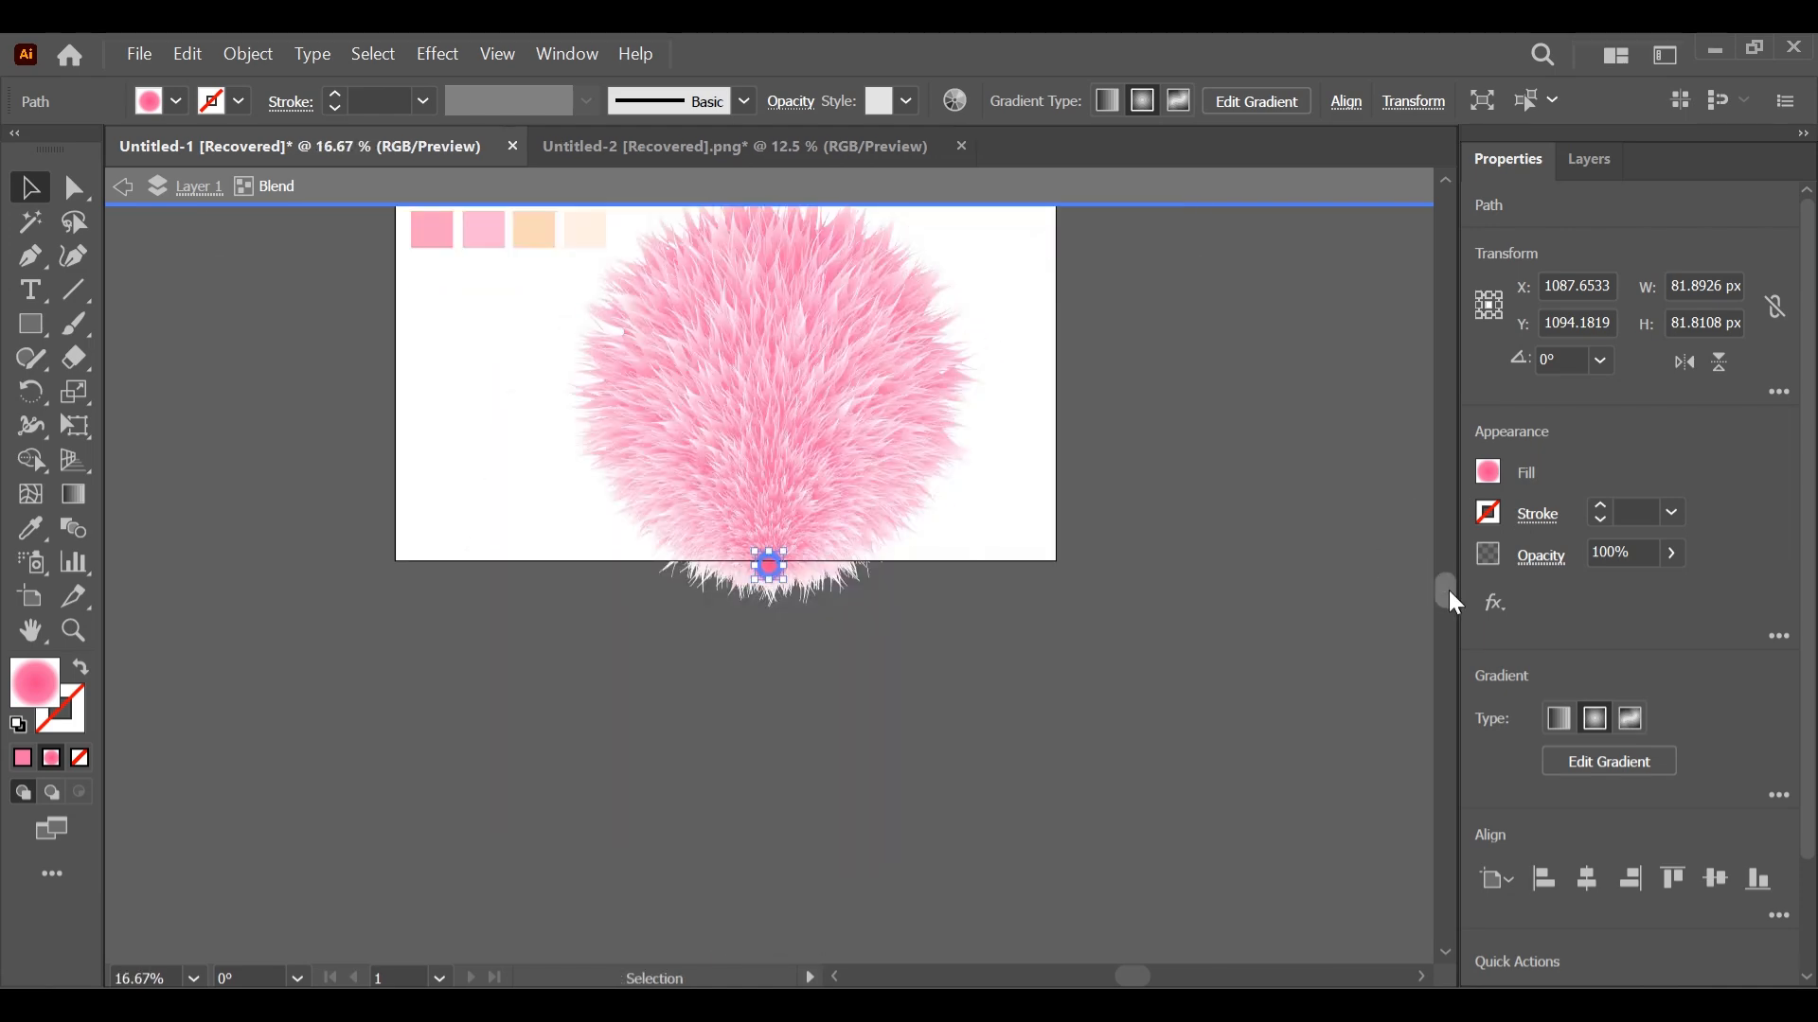
left_click_drag(1449, 592, 1448, 575)
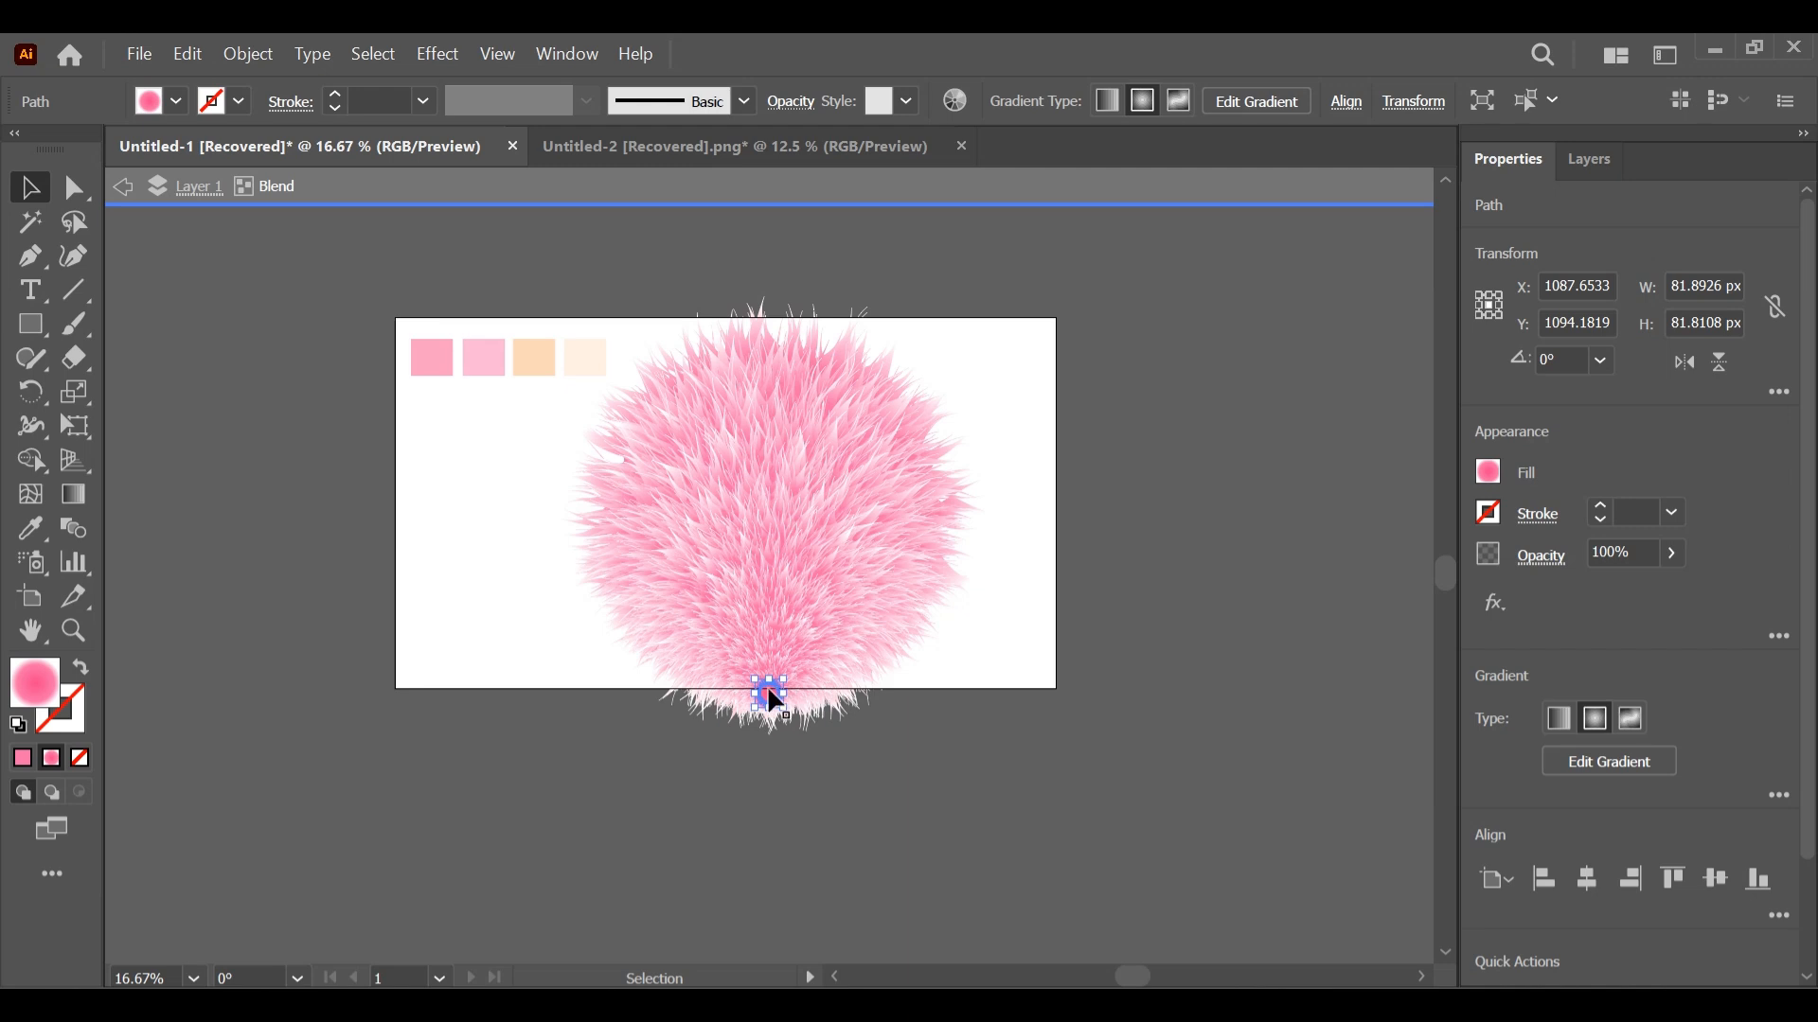
left_click_drag(769, 728, 769, 729)
left_click(768, 740, "shift")
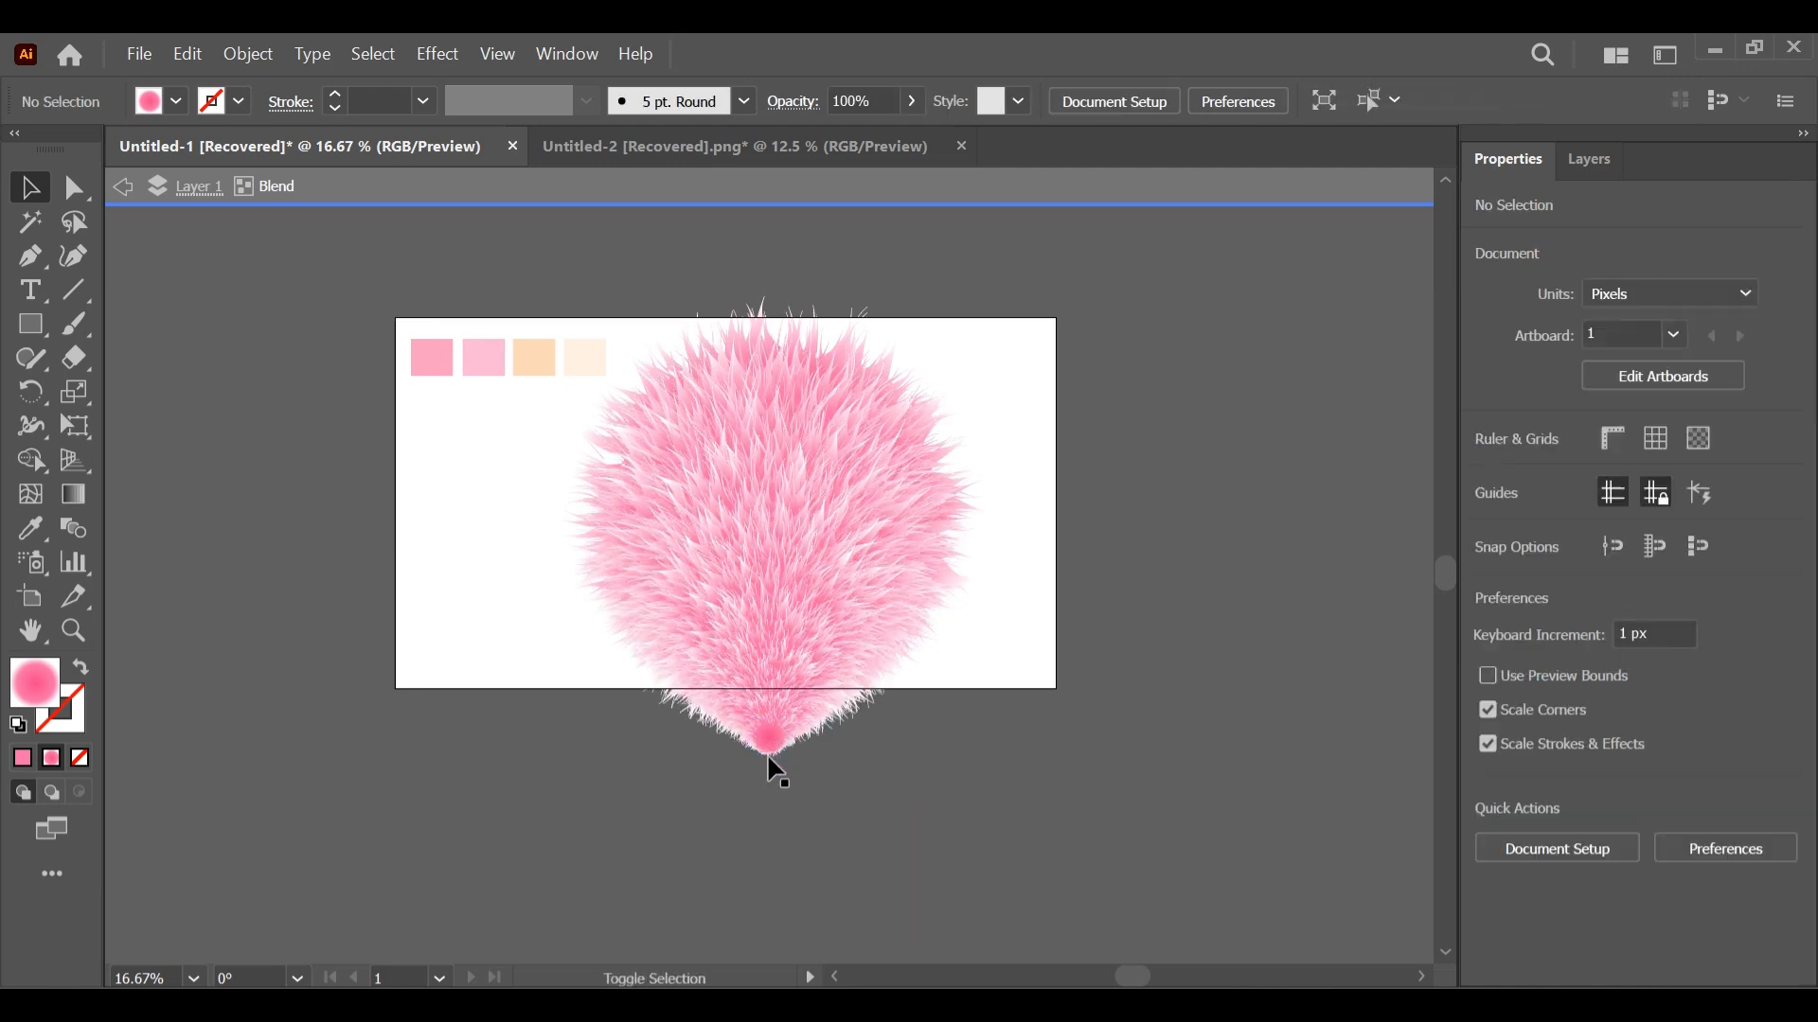
left_click_drag(768, 744, 768, 776)
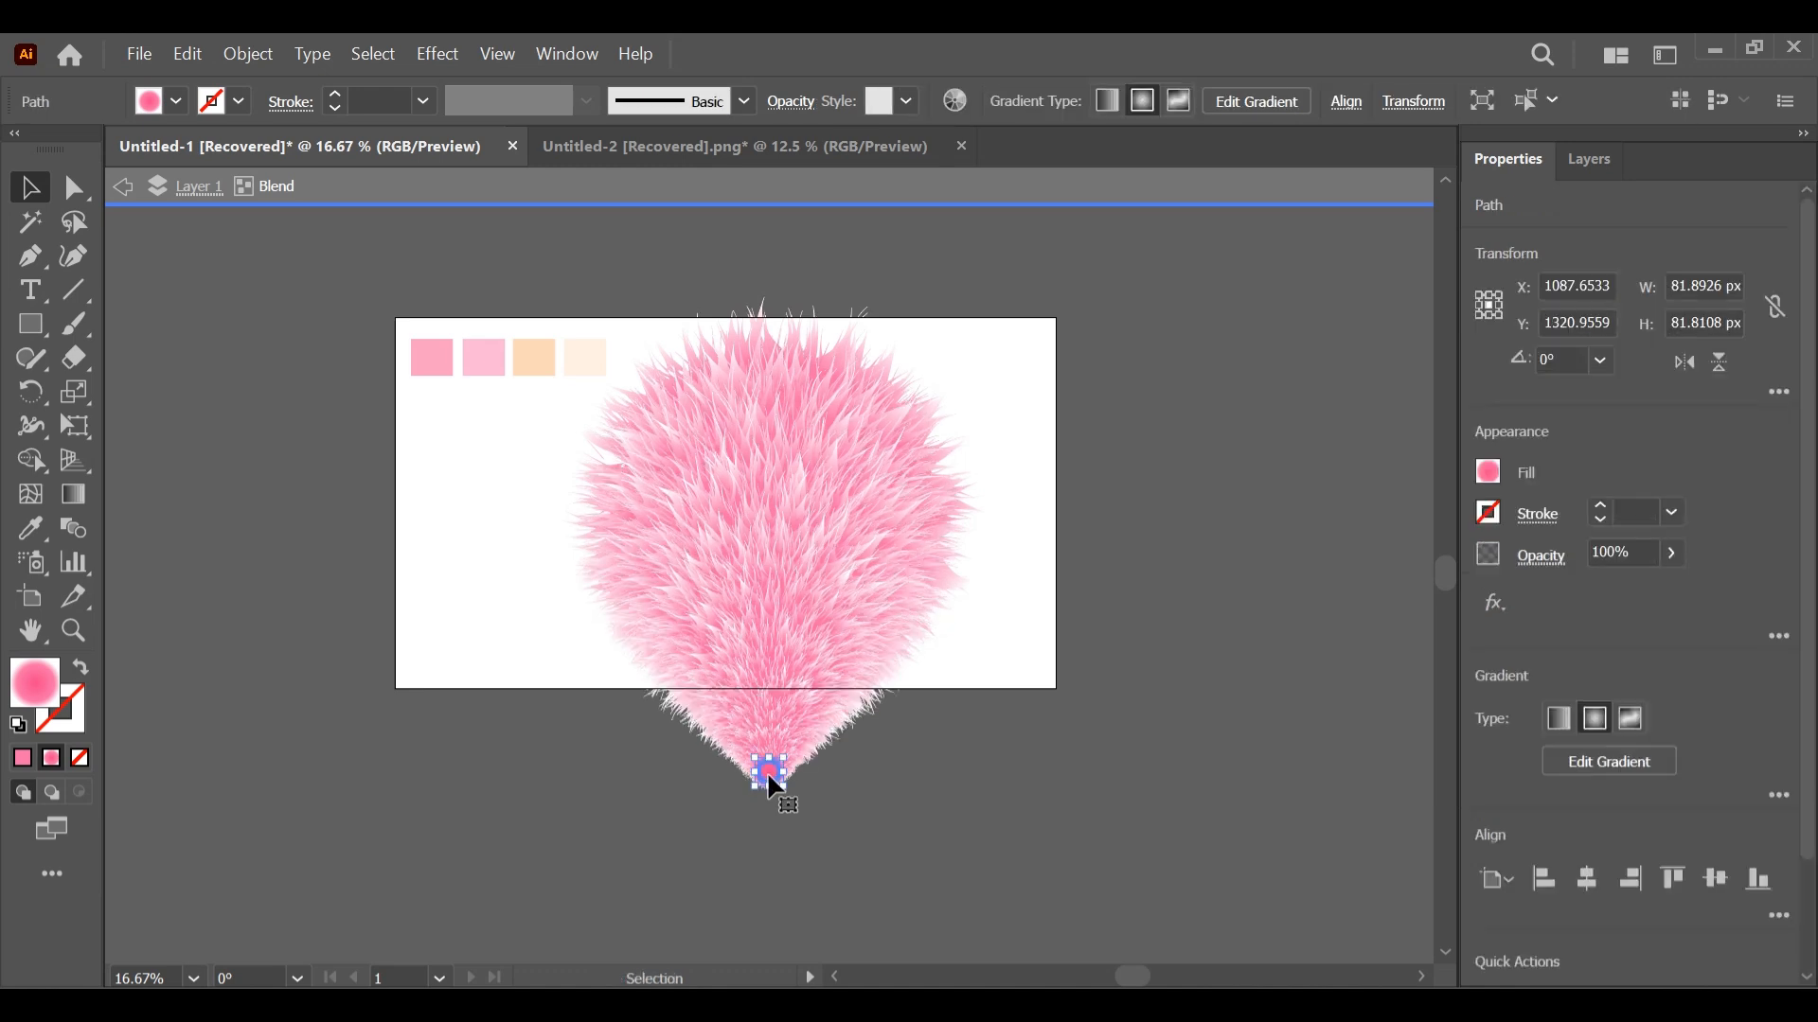
left_click(766, 769, "shift")
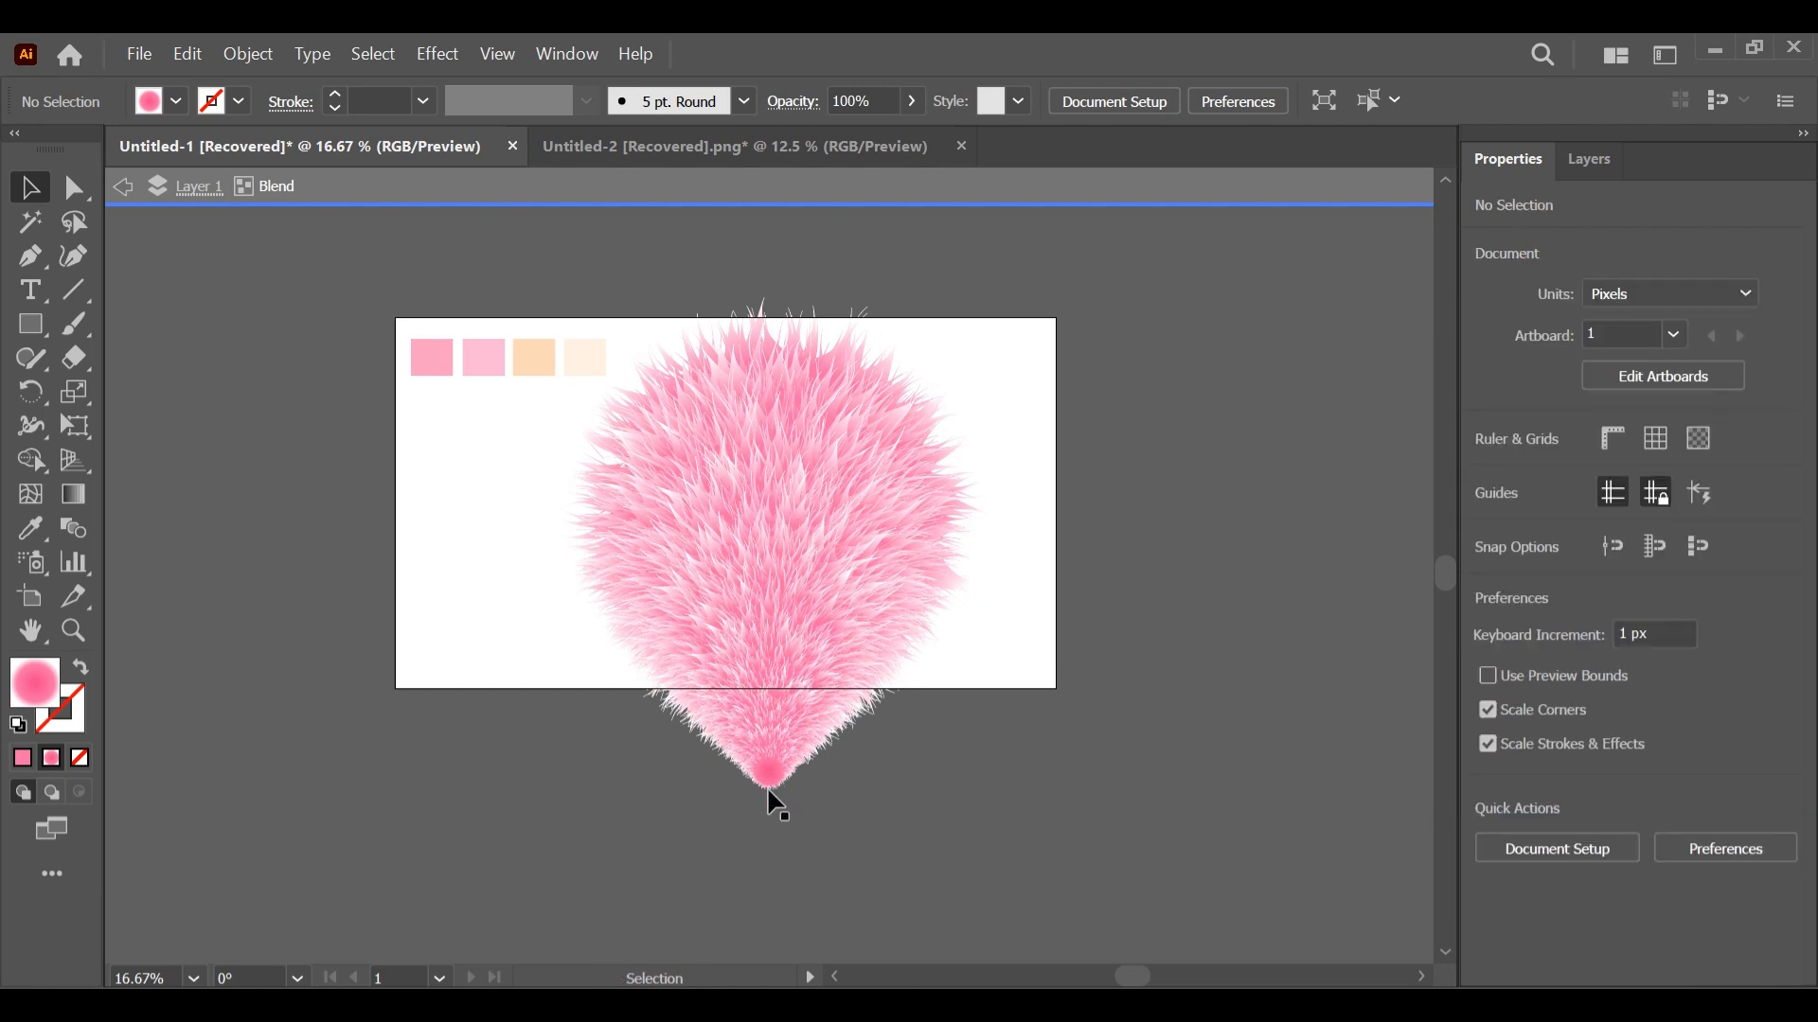
left_click(767, 778)
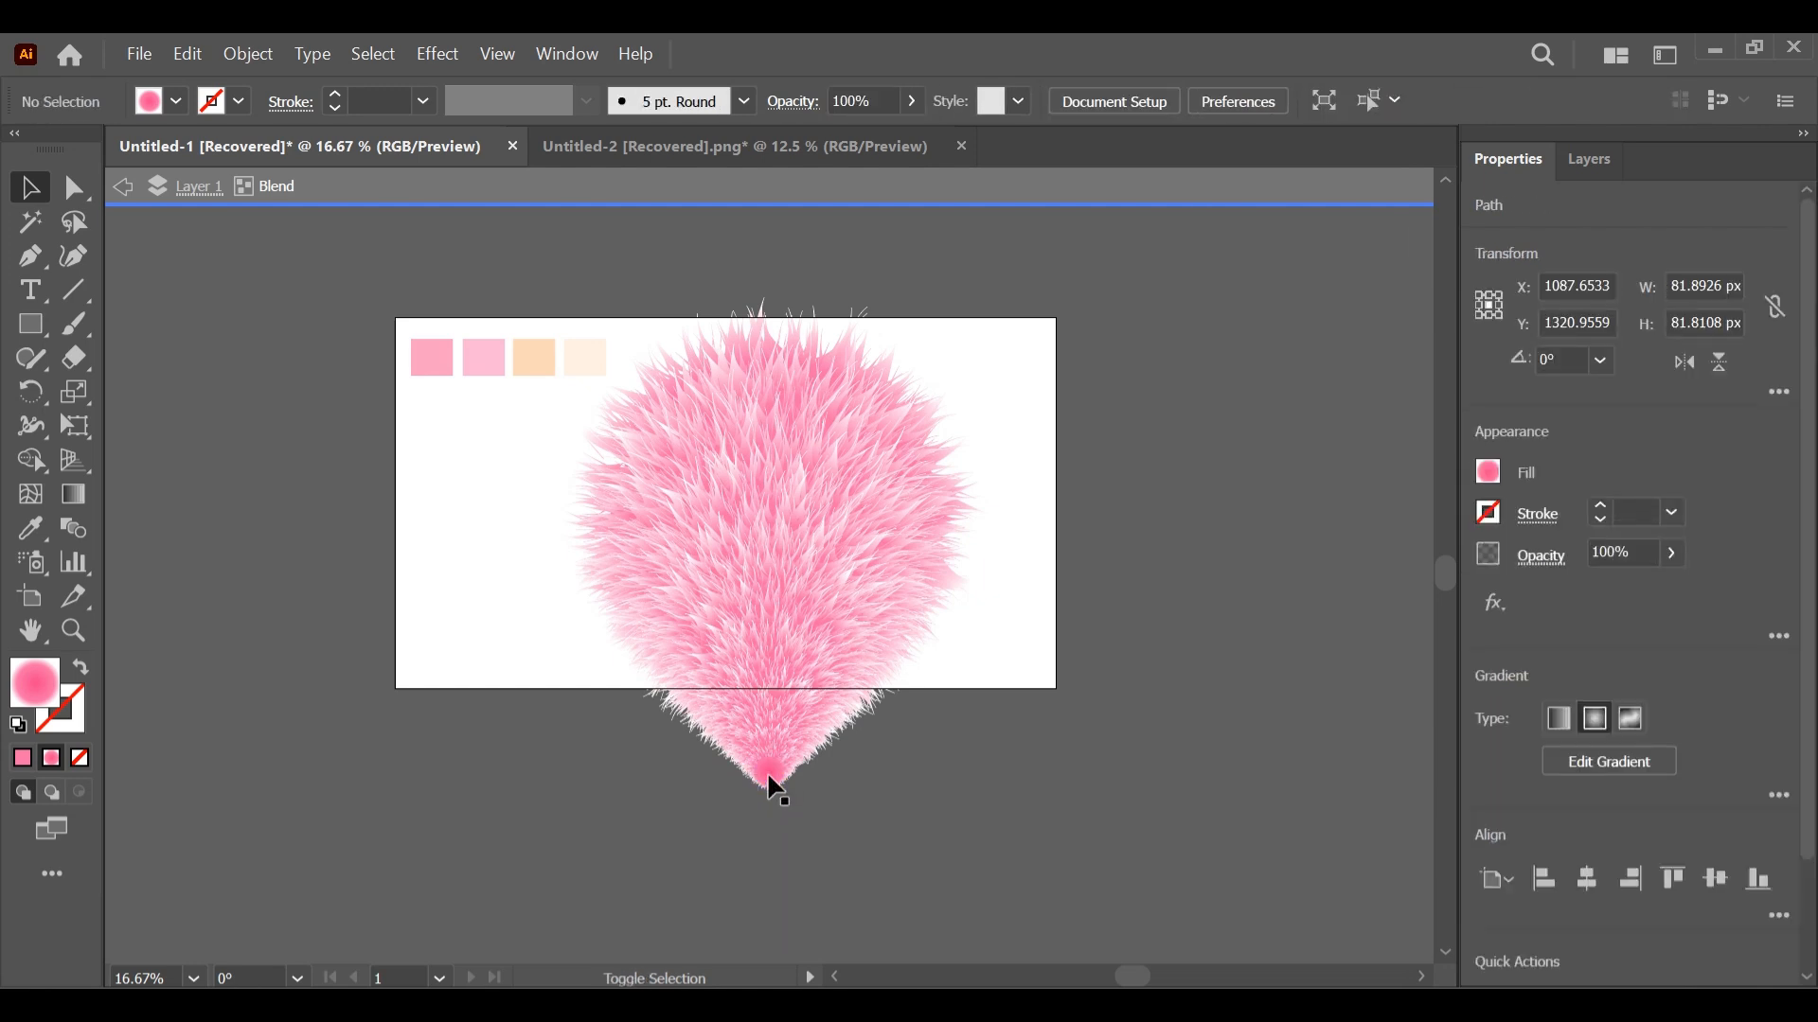
key("ctrl+=")
scroll(1447, 579, "up", 3)
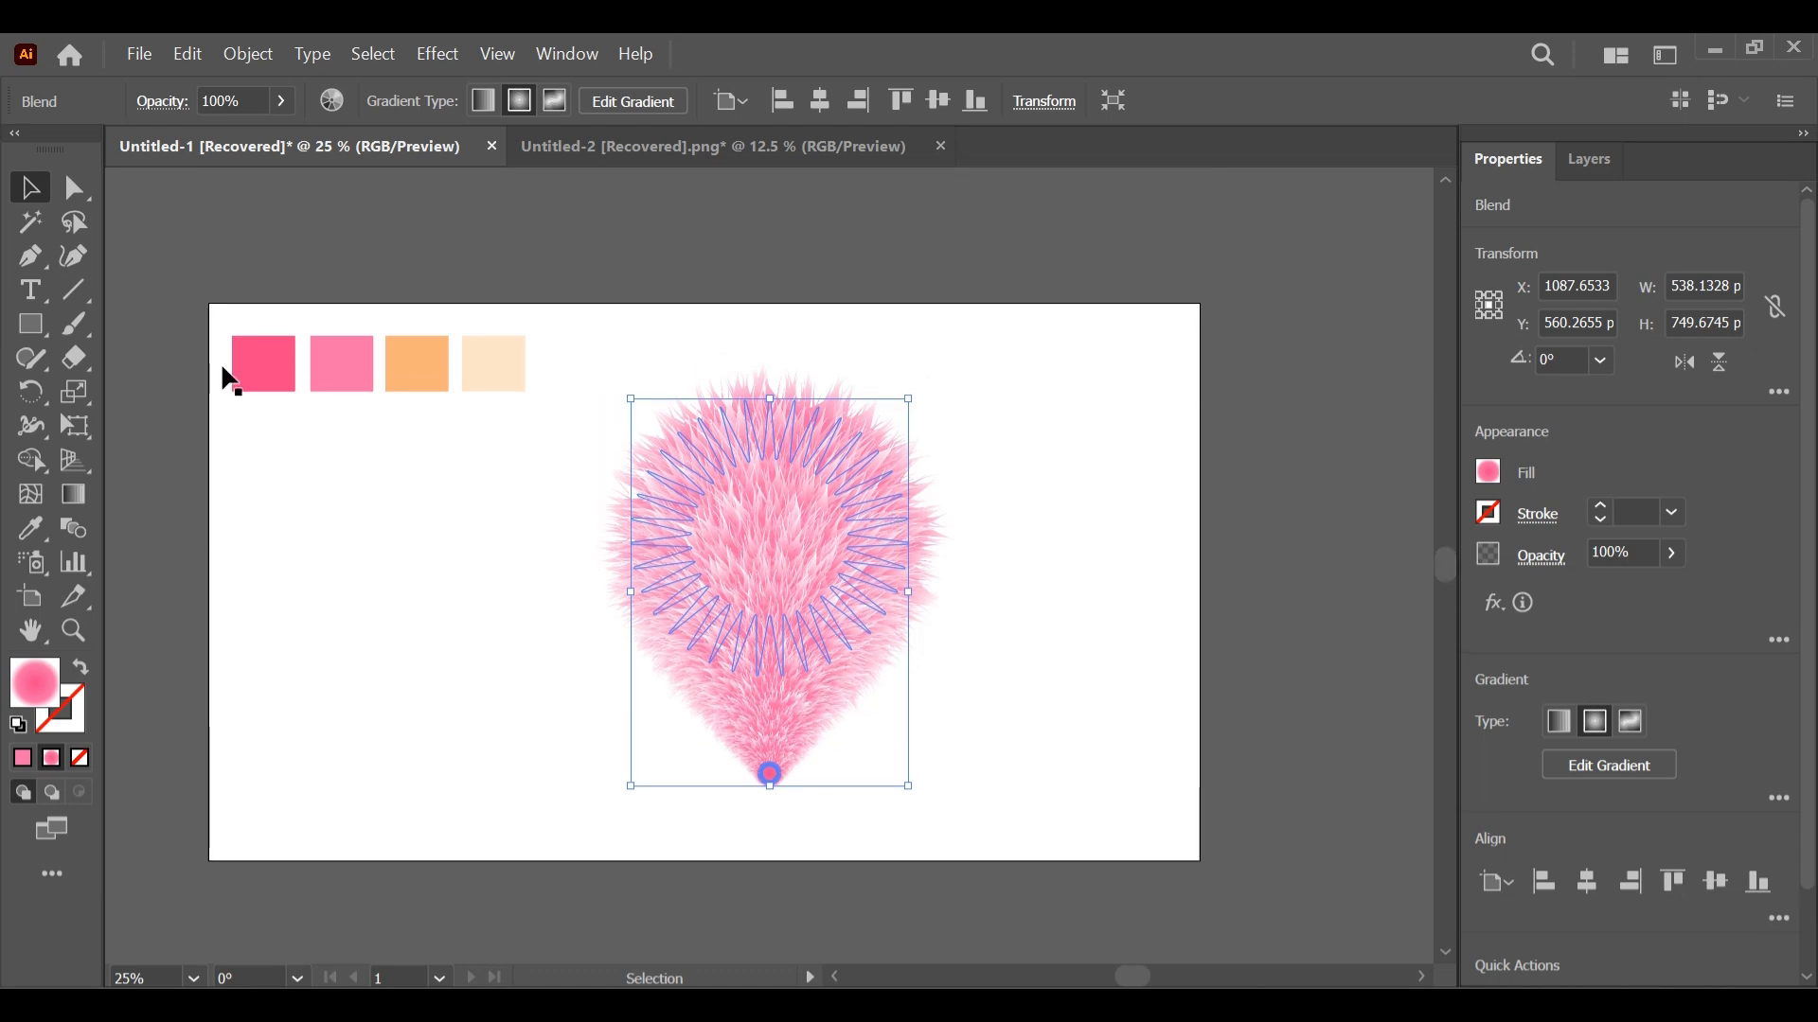
- Draw a rectangle covering the whole artboard with the pink radial gradient fill and send it to the back
left_click(26, 325)
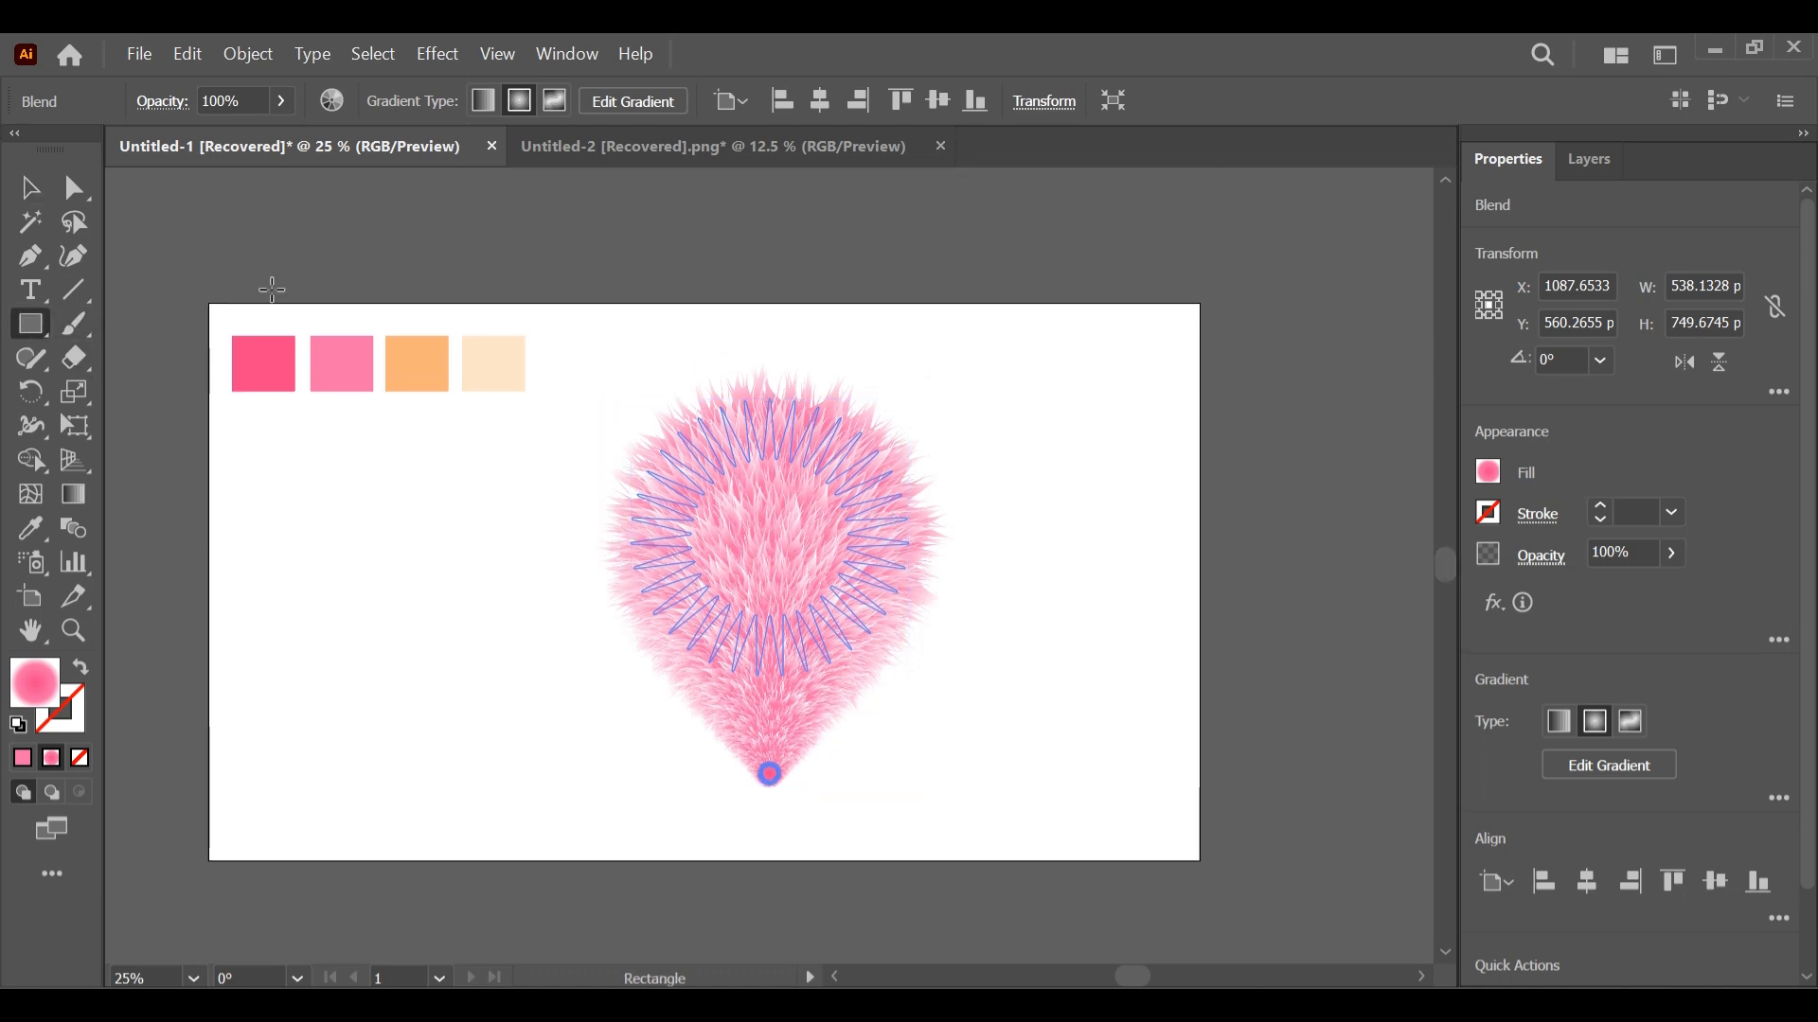
left_click_drag(210, 304, 1201, 861)
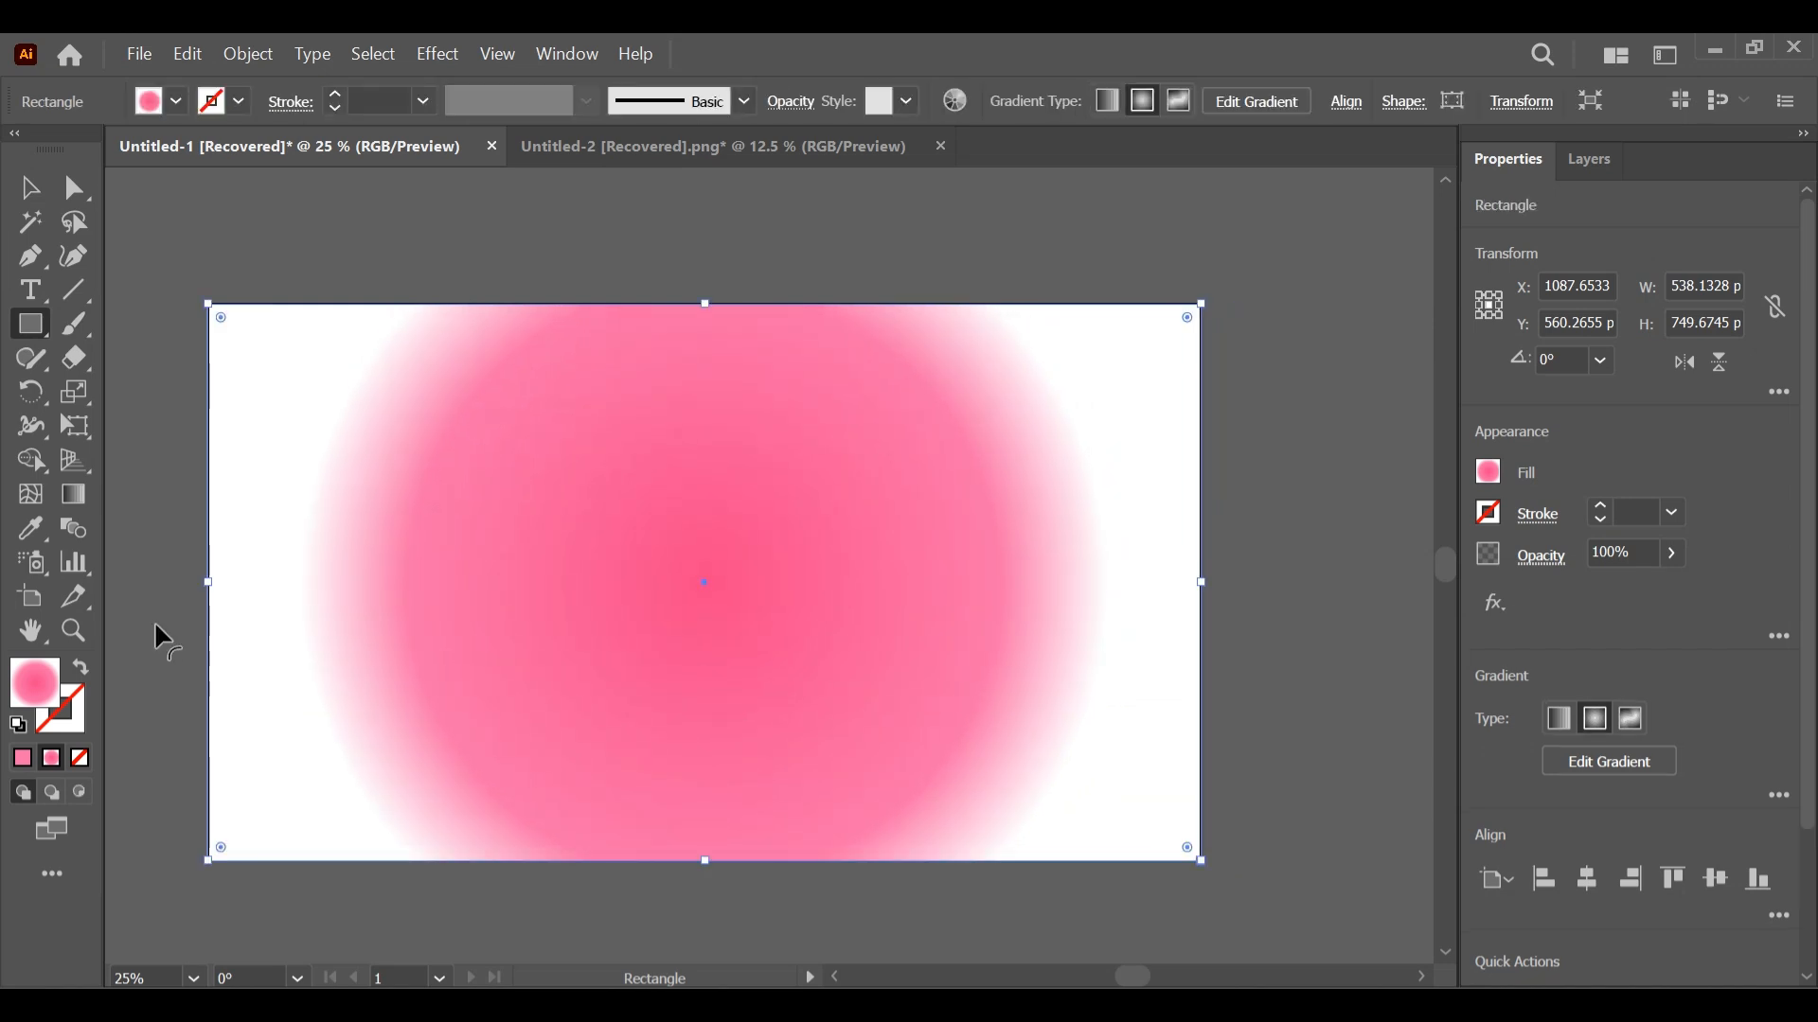
left_click(79, 758)
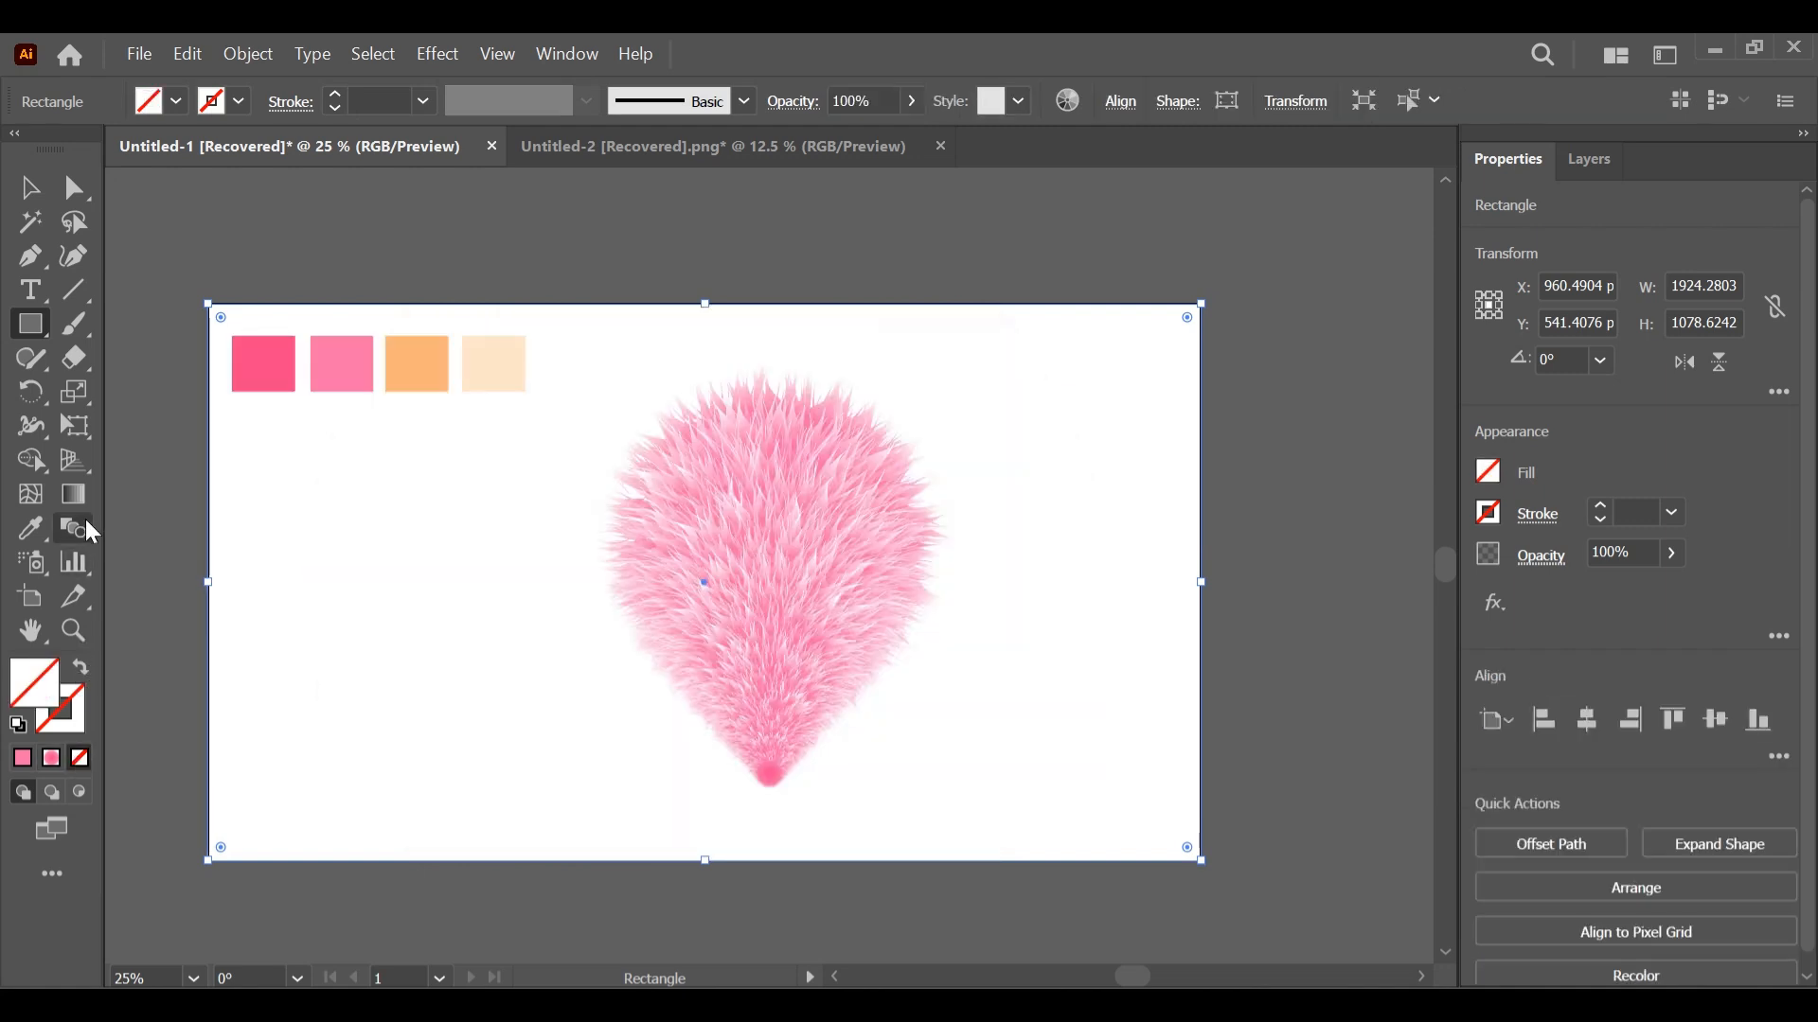
double_click(73, 495)
left_click(1048, 343)
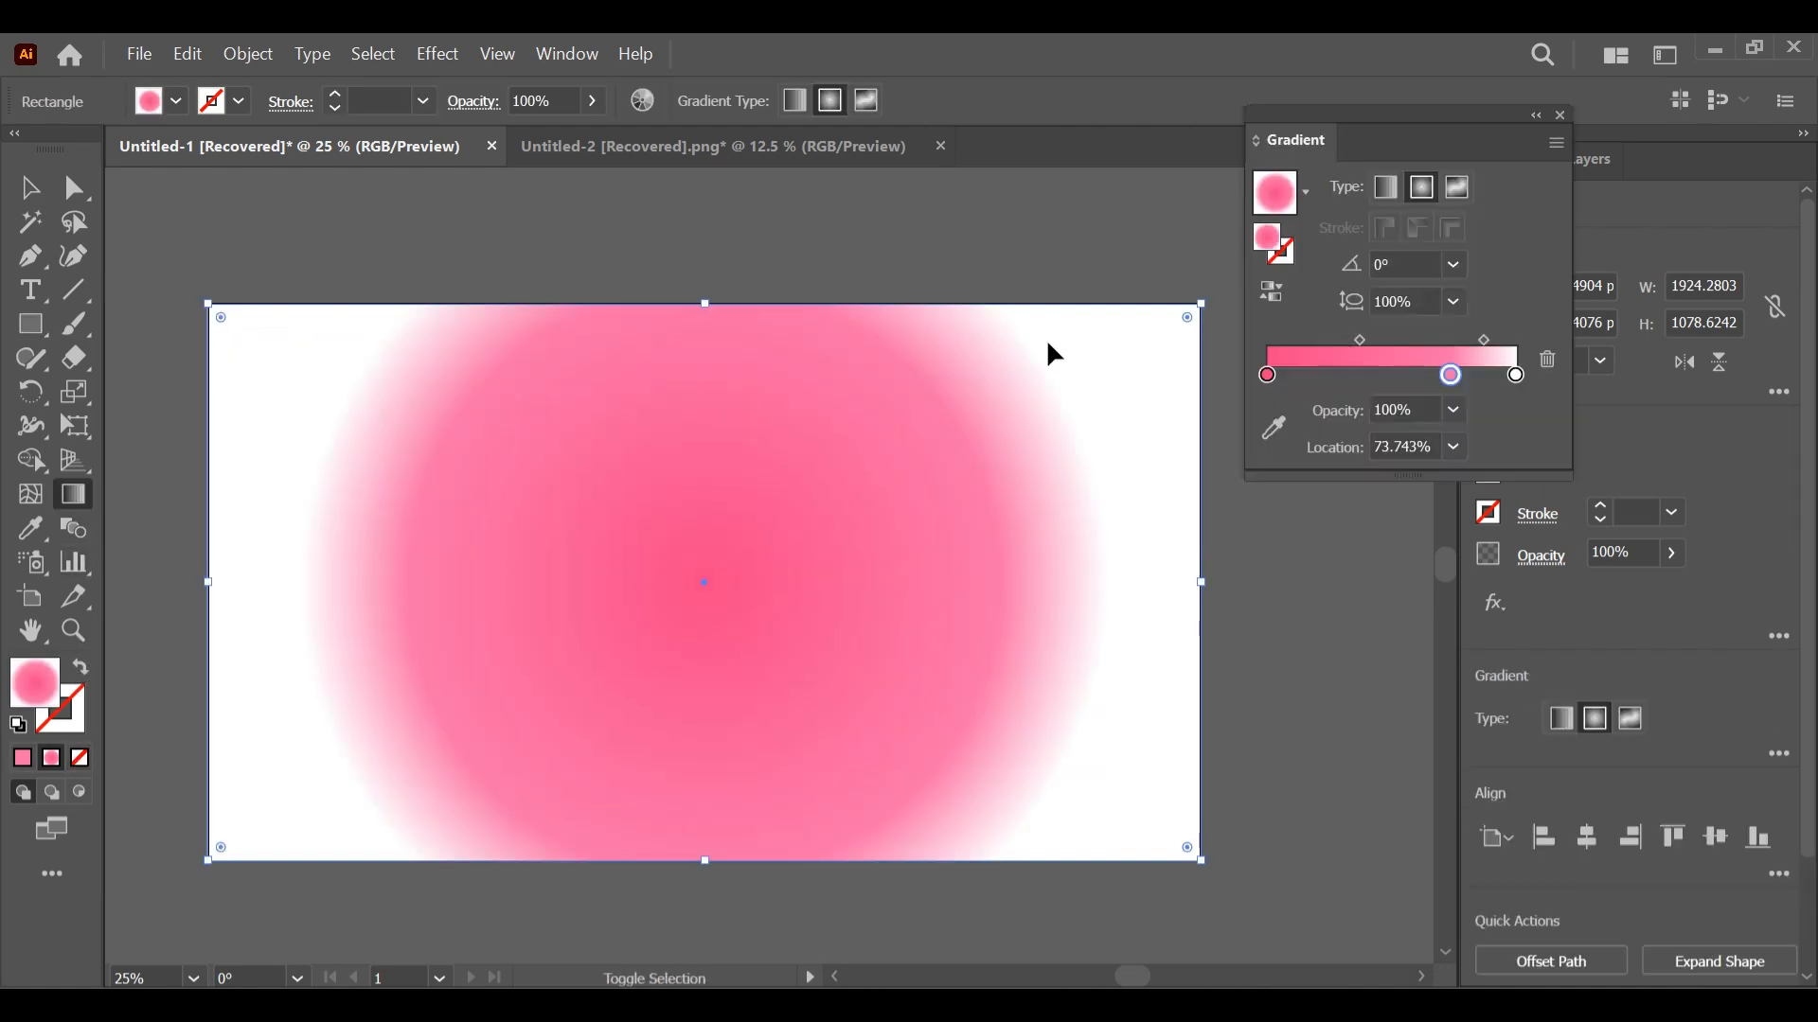
key("ctrl+shift+bracketleft")
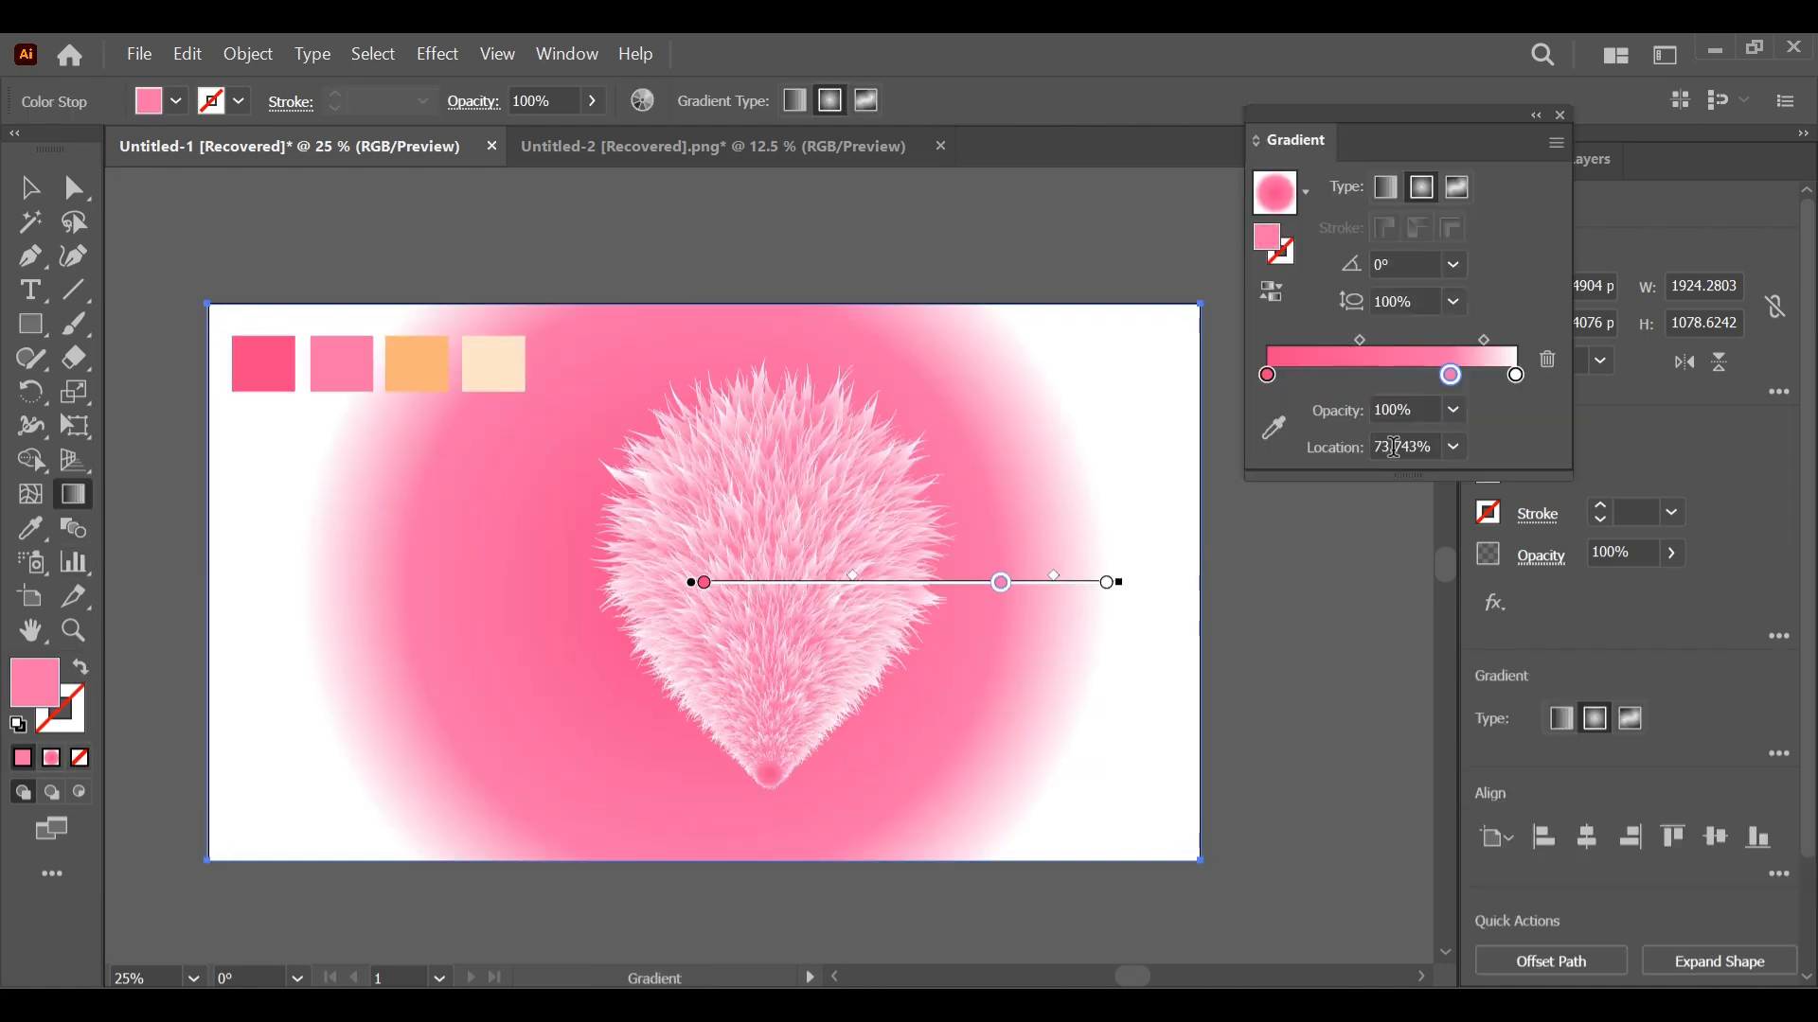
left_click(1270, 435)
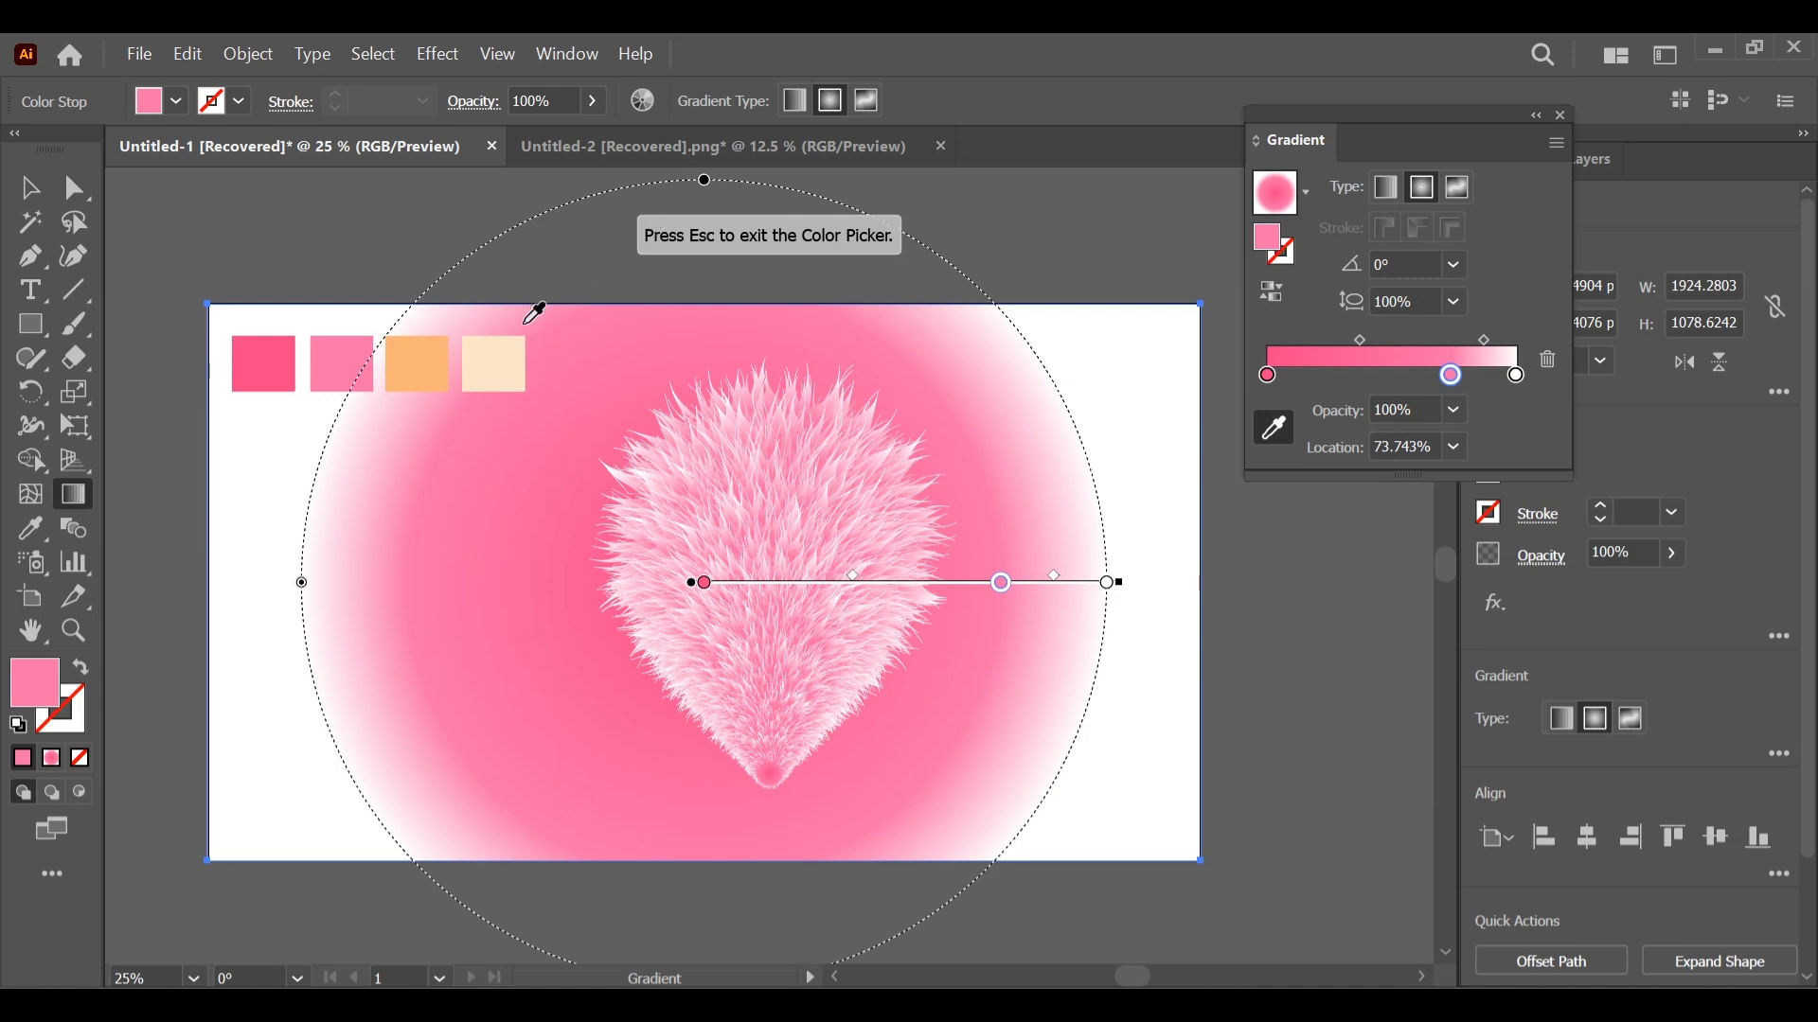
left_click(433, 350)
key("Escape")
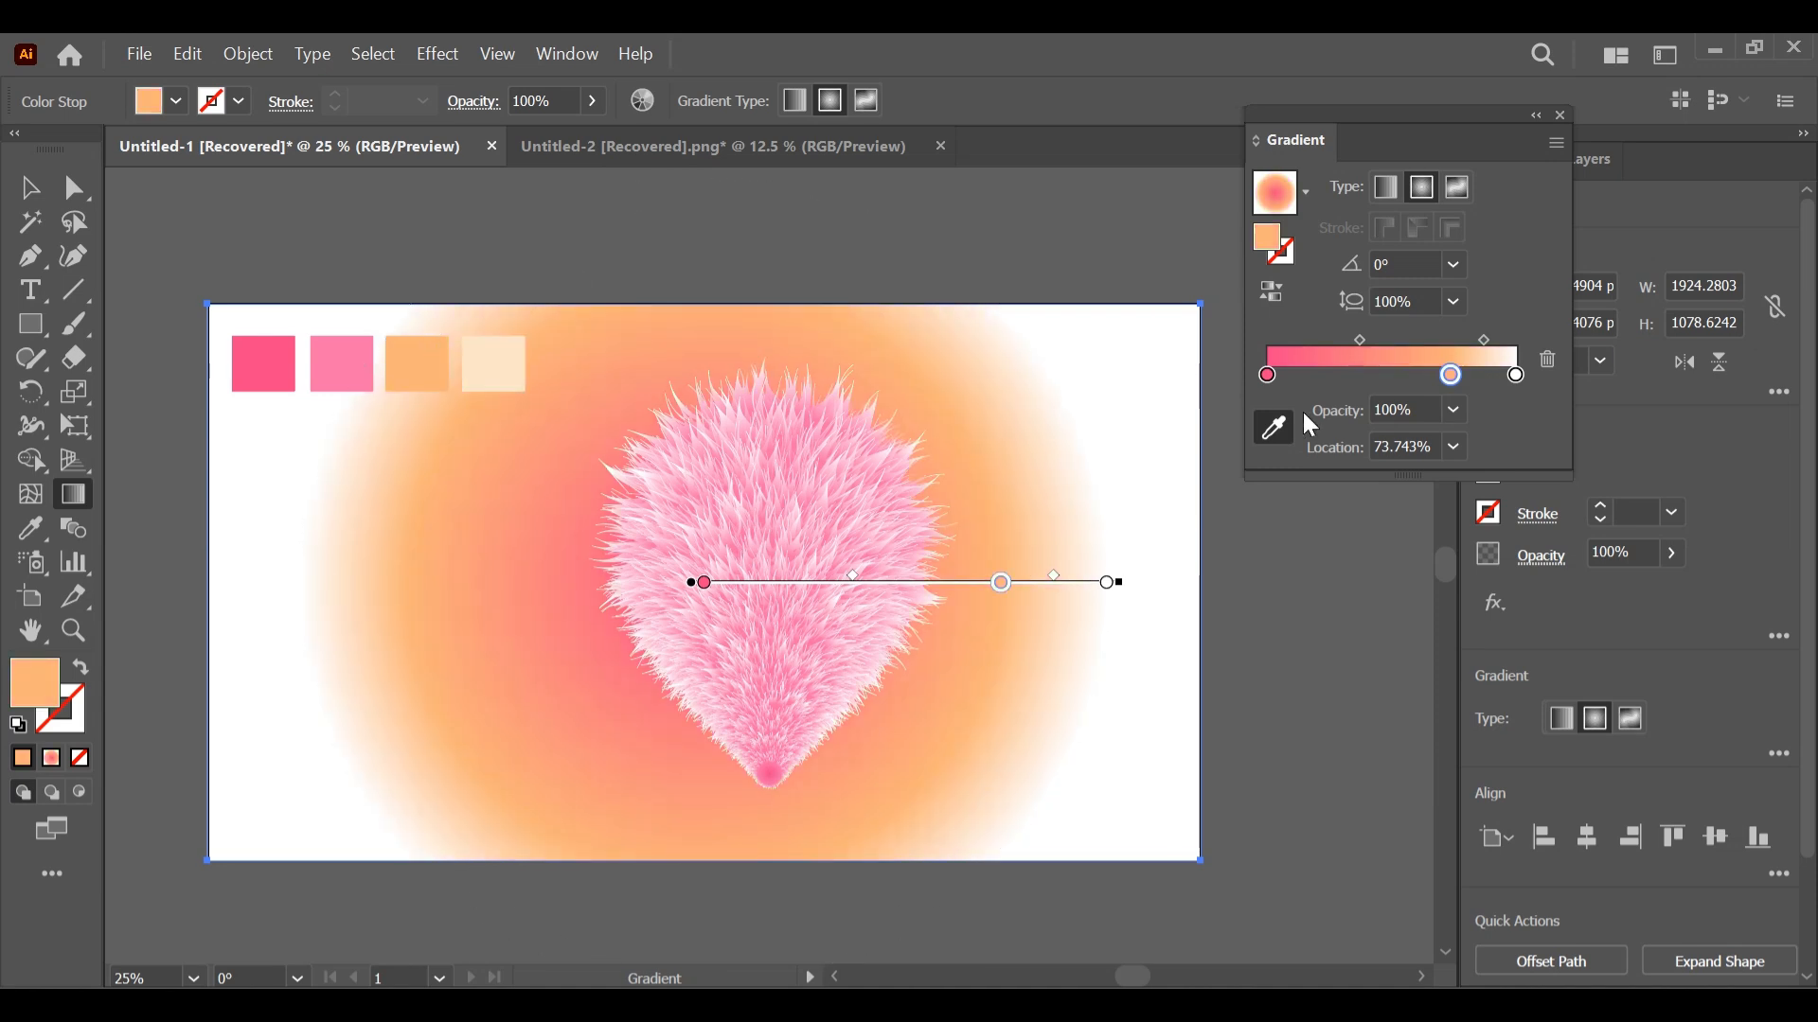
- Delete the middle stop of the background gradient and recolour the outer stop with the light cream swatch
left_click(1543, 361)
left_click(1516, 374)
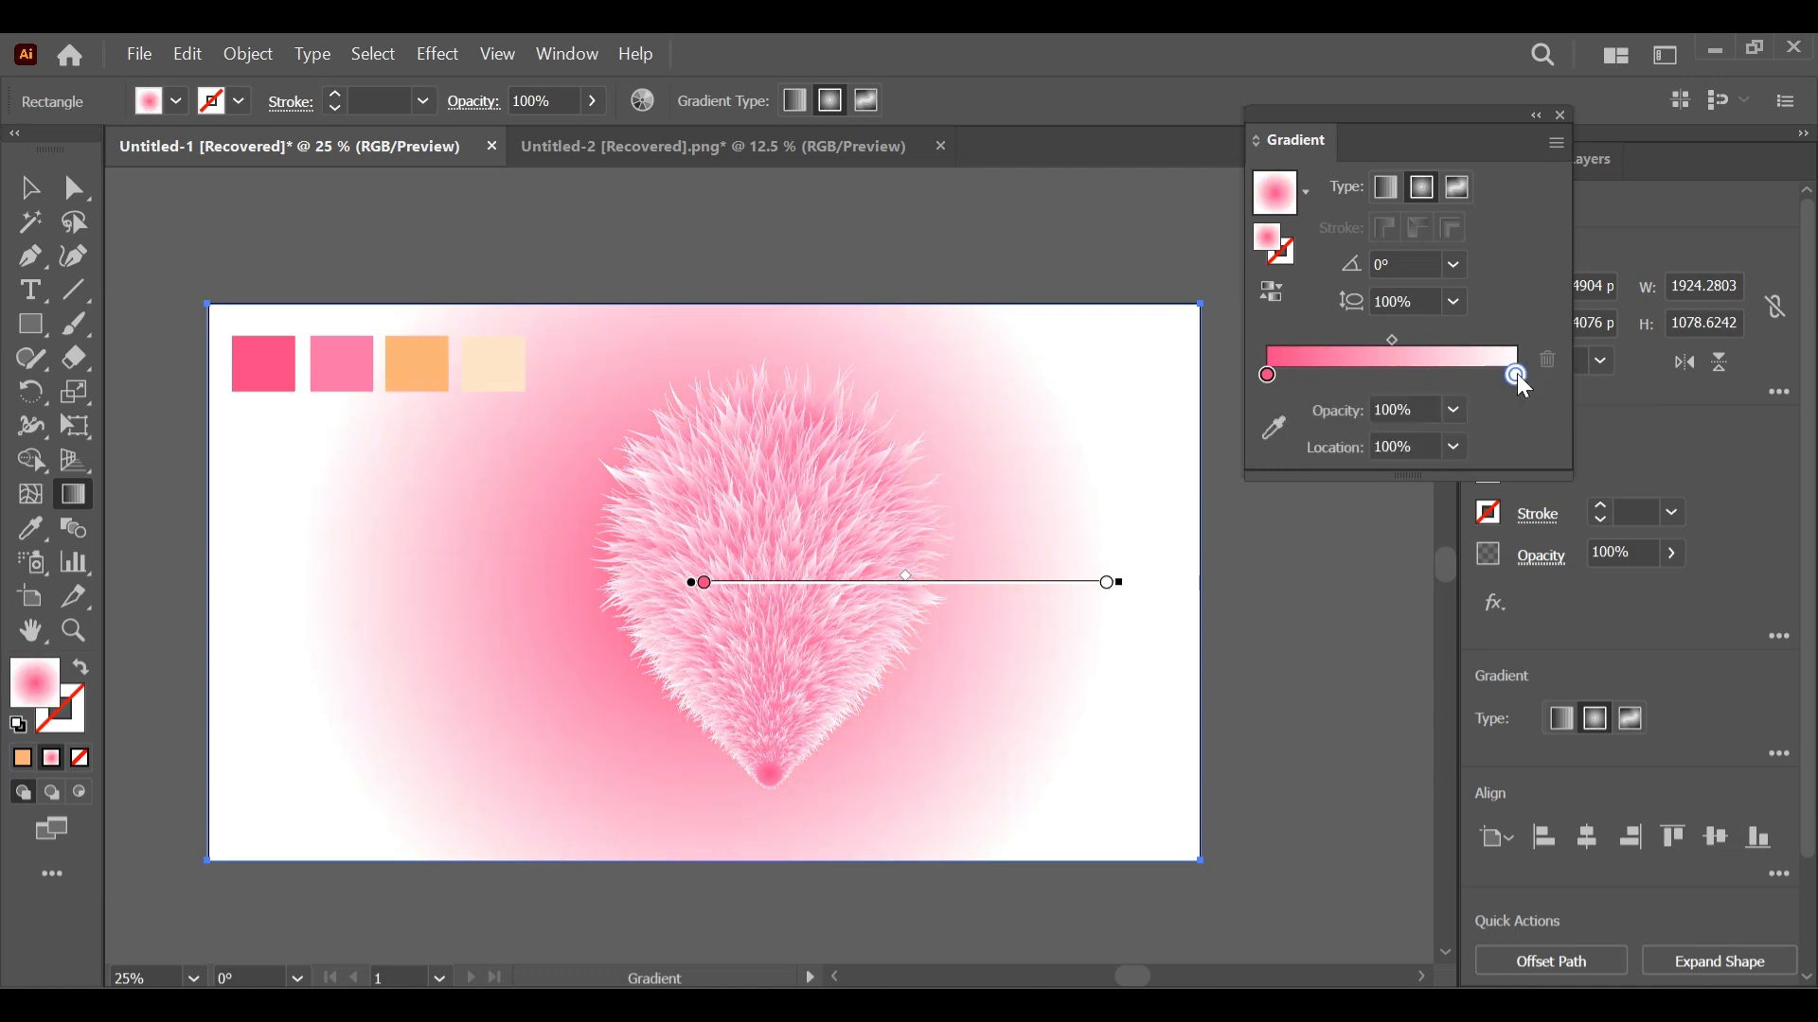
left_click(1286, 424)
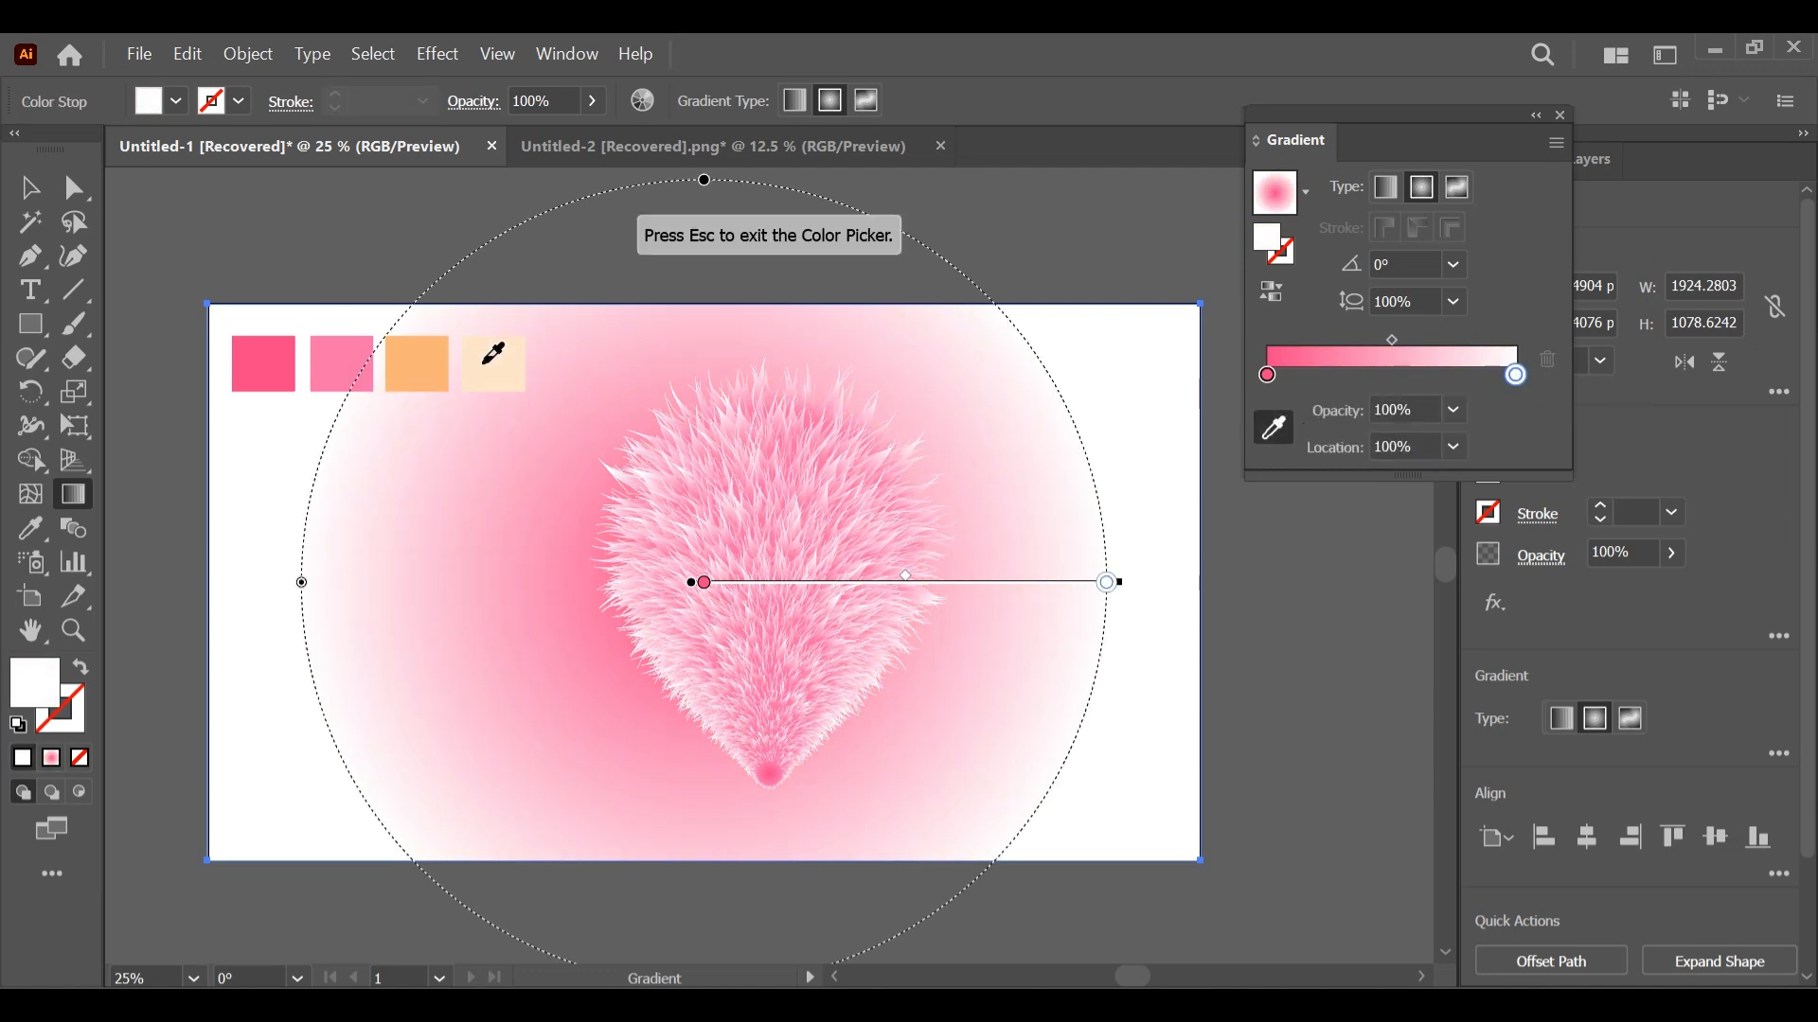
left_click(486, 362)
key("Escape")
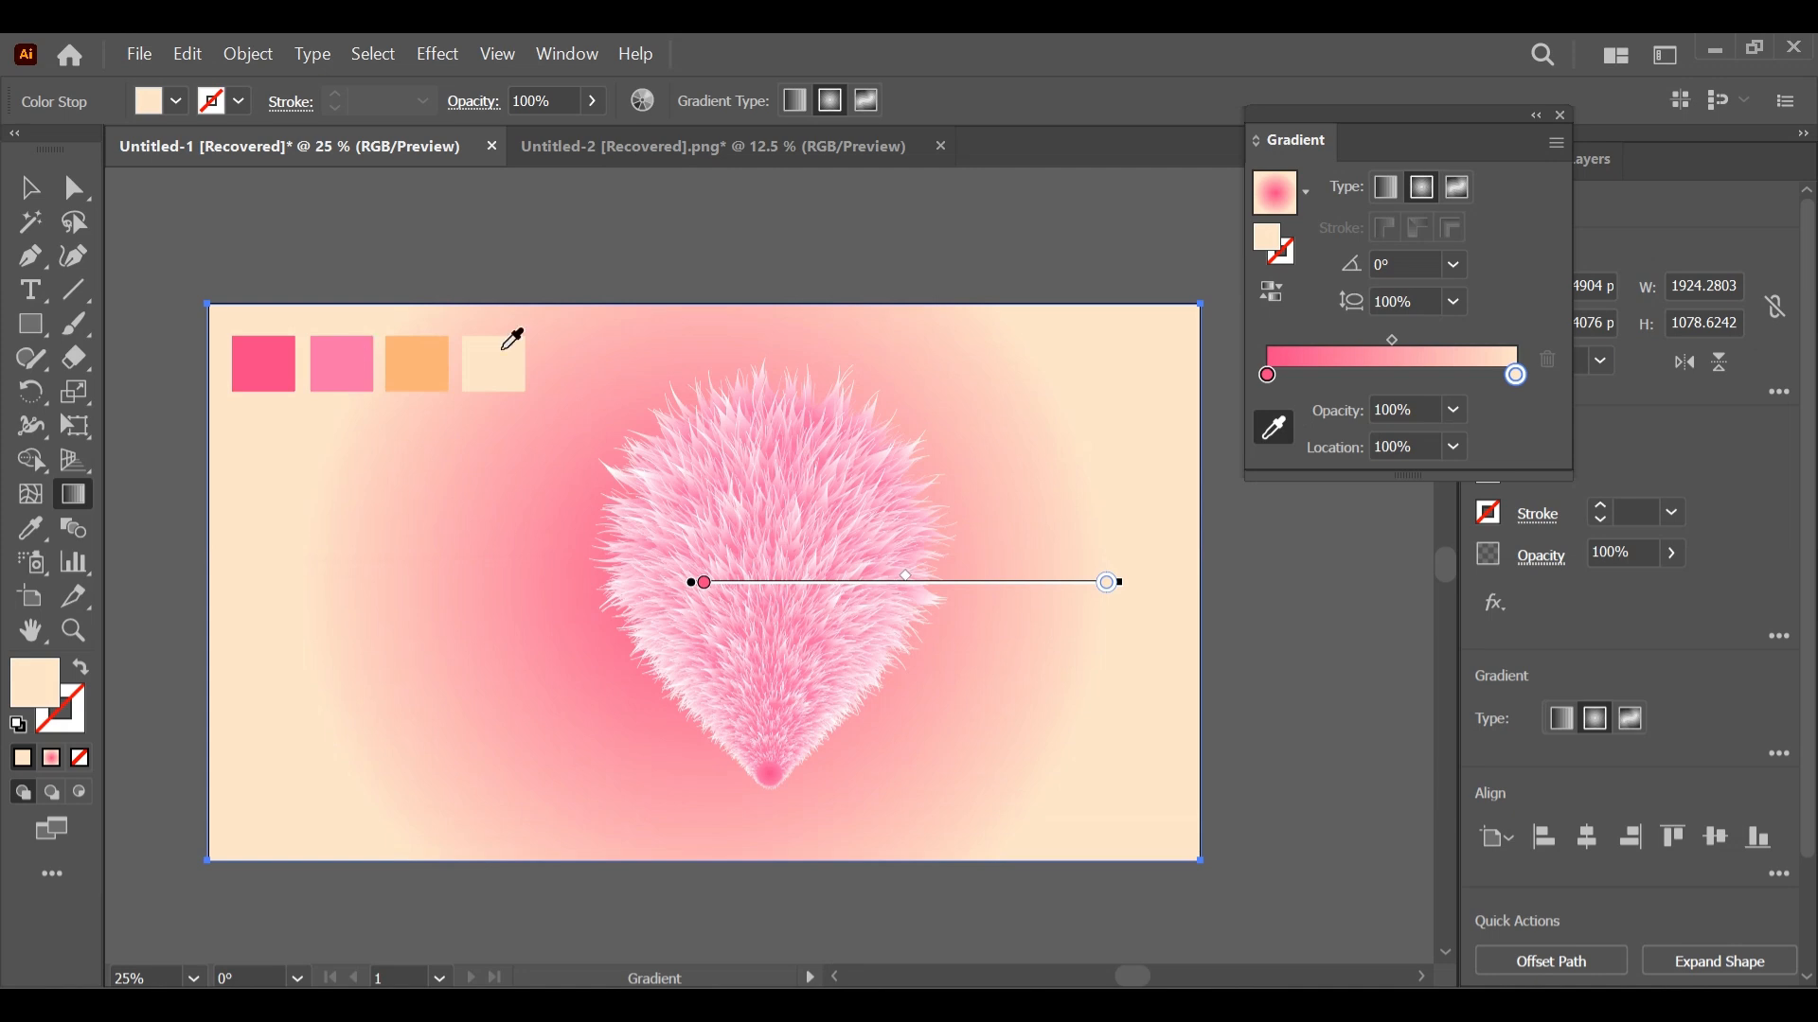
- Recolour the gradient's inner stop with the orange swatch and reverse the gradient so cream sits at the centre
left_click(1269, 376)
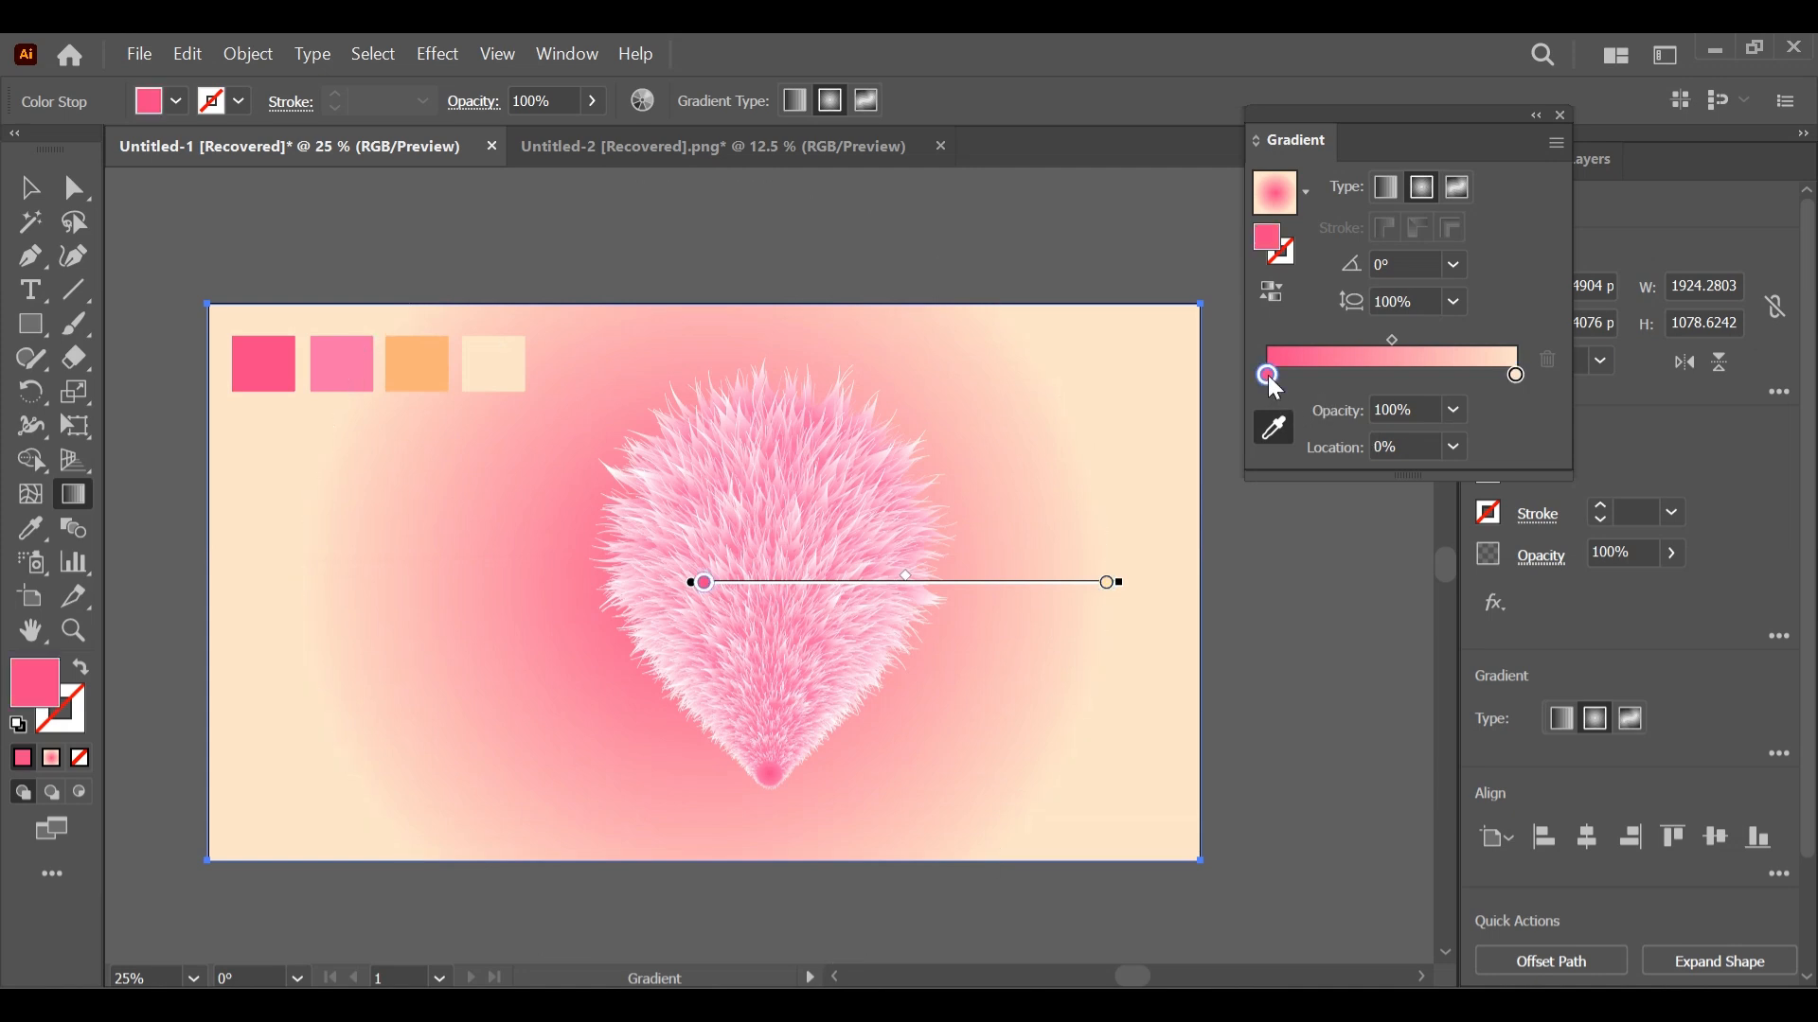
left_click(426, 361)
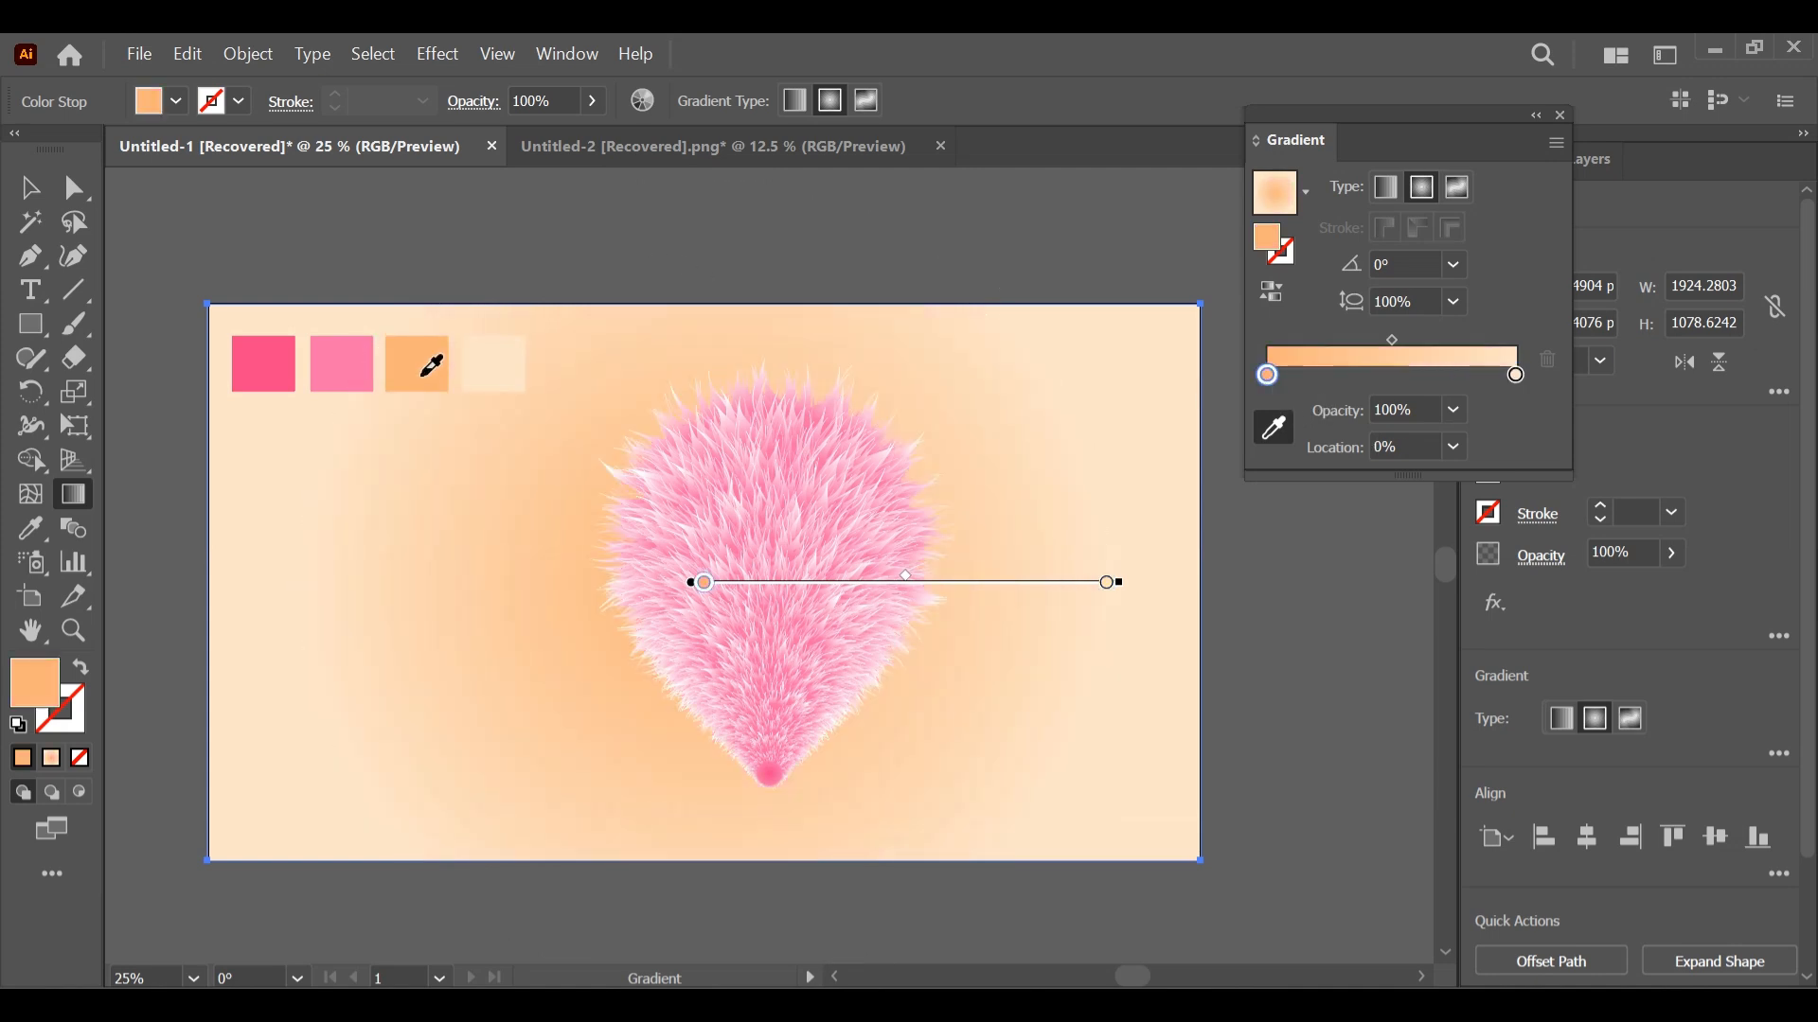
left_click(1277, 293)
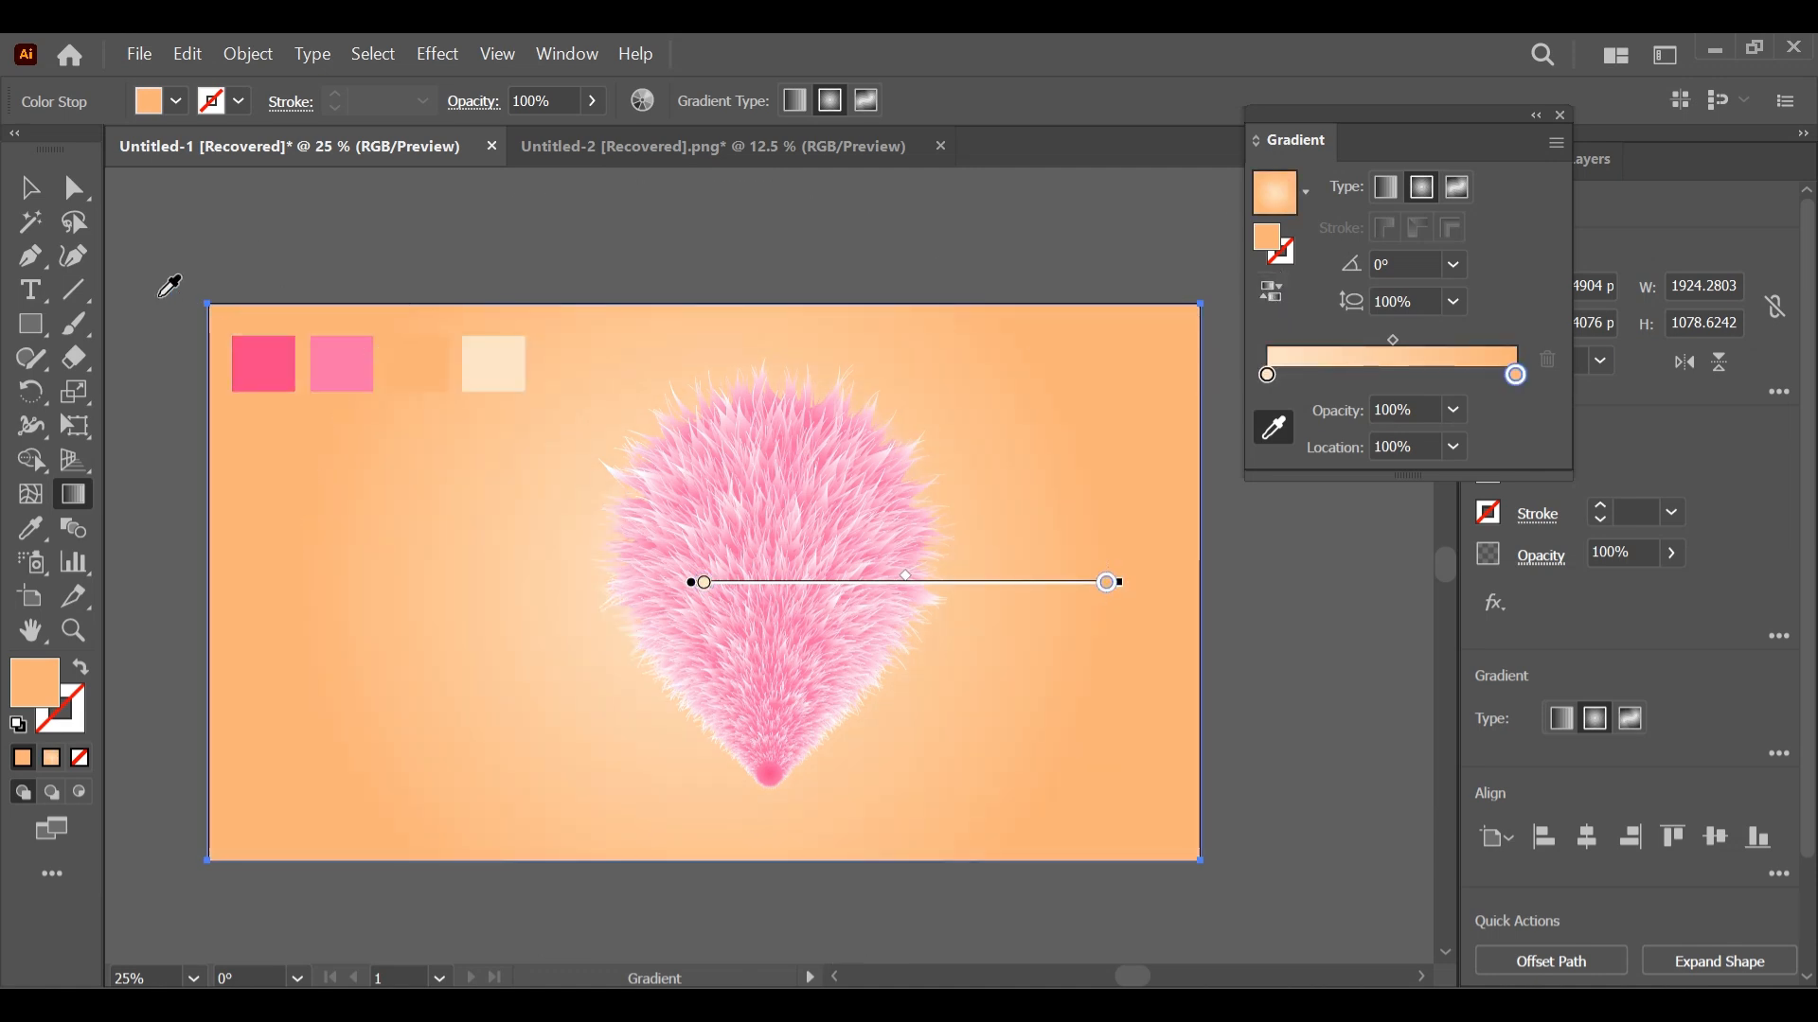
- Close the gradient settings and lock the background rectangle
left_click(29, 194)
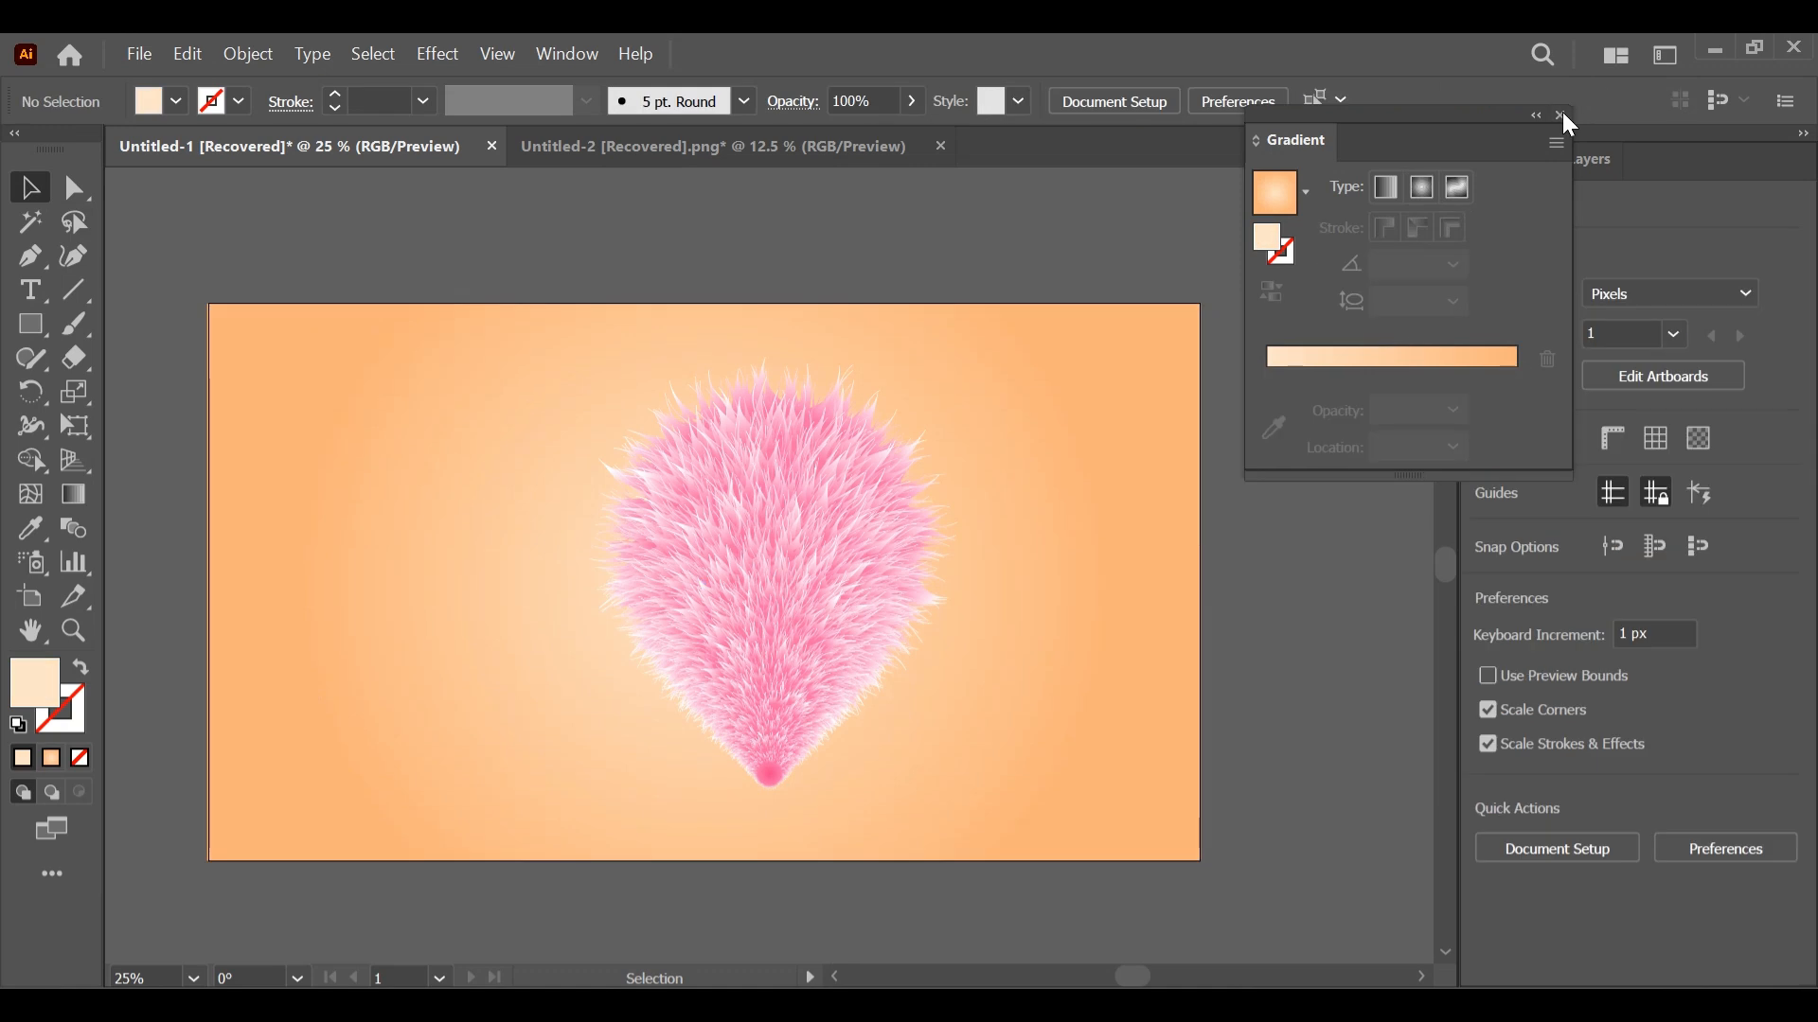
left_click(1560, 115)
left_click(1123, 479)
key("ctrl+shift+a")
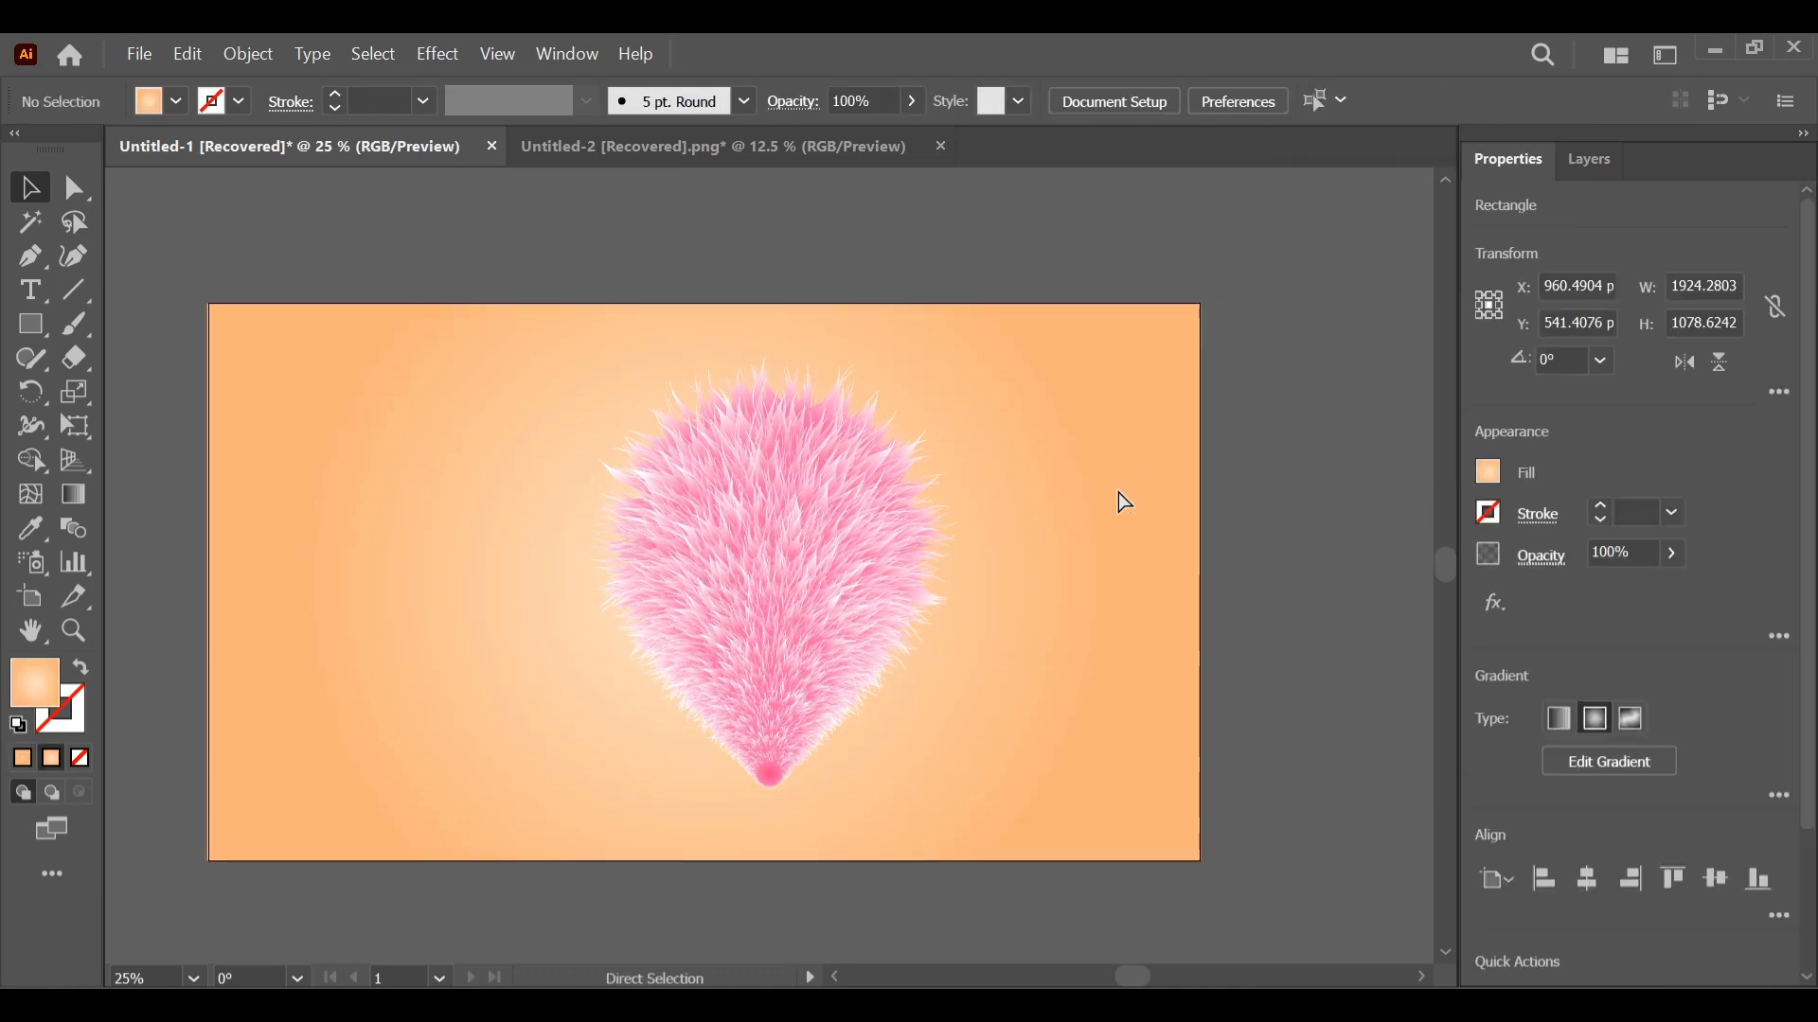
- Group the fur blend and centre it horizontally on the artboard
left_click(625, 464)
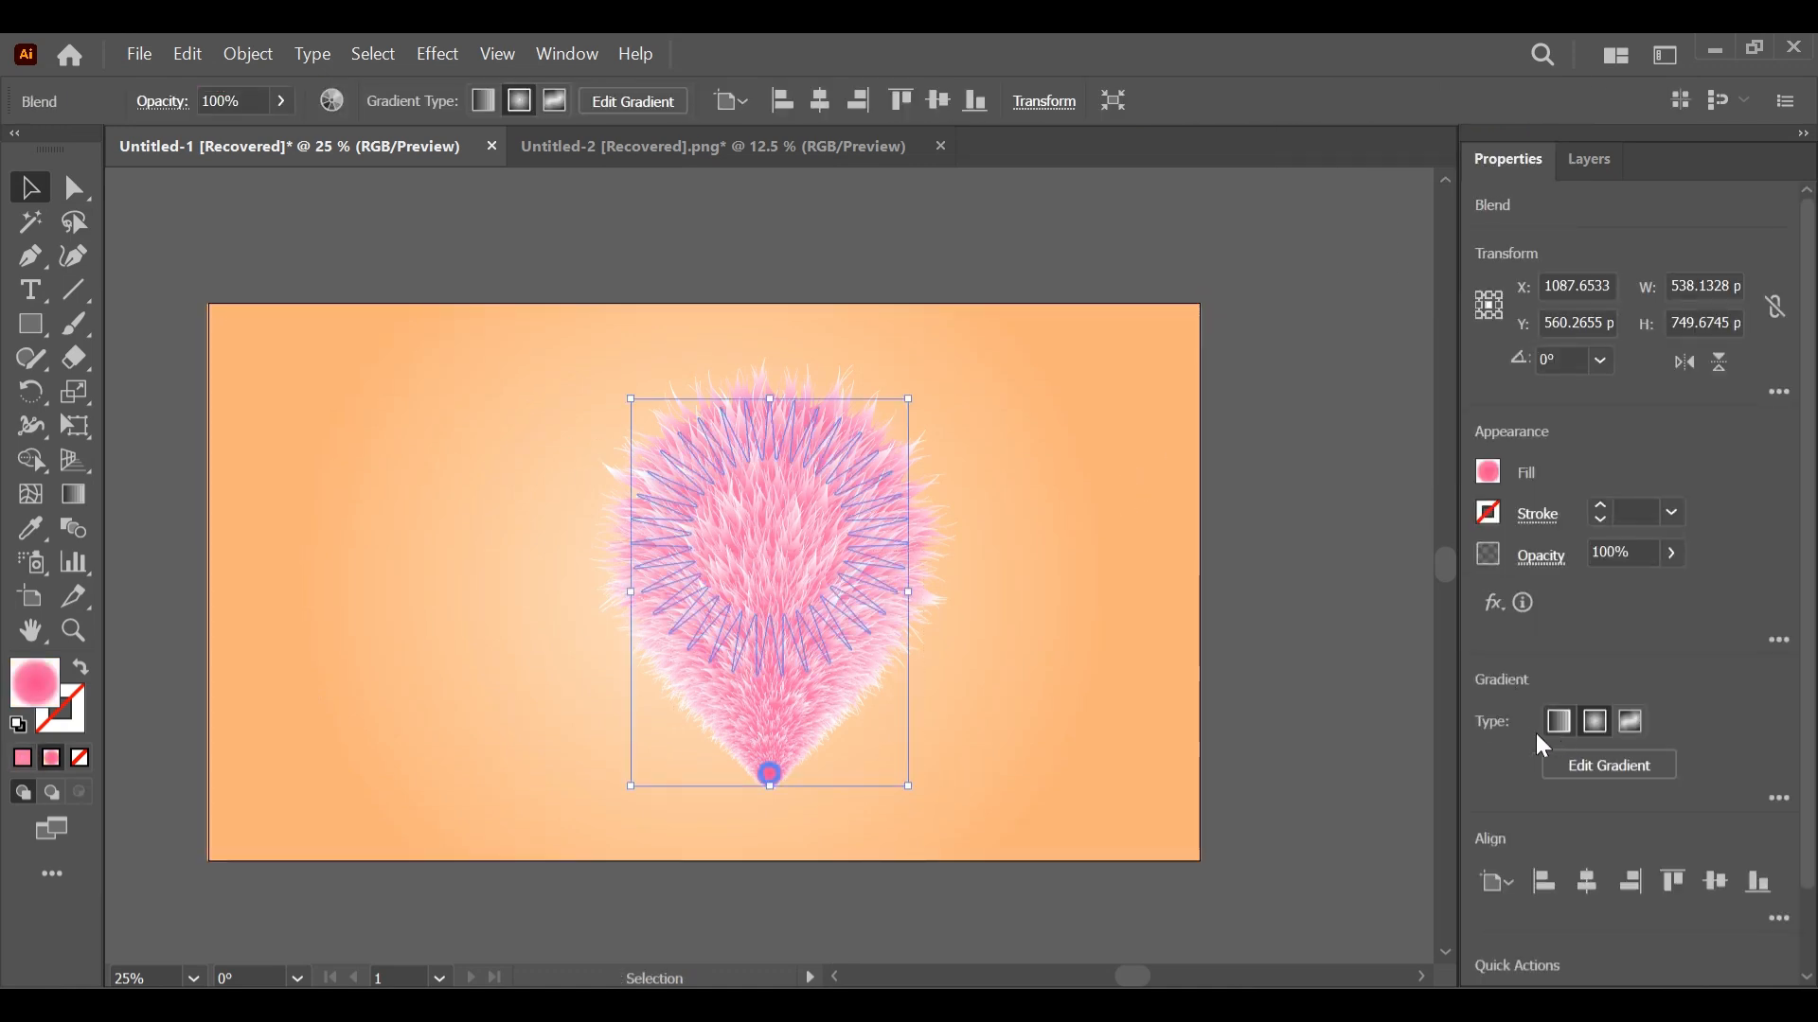
key("ctrl+g")
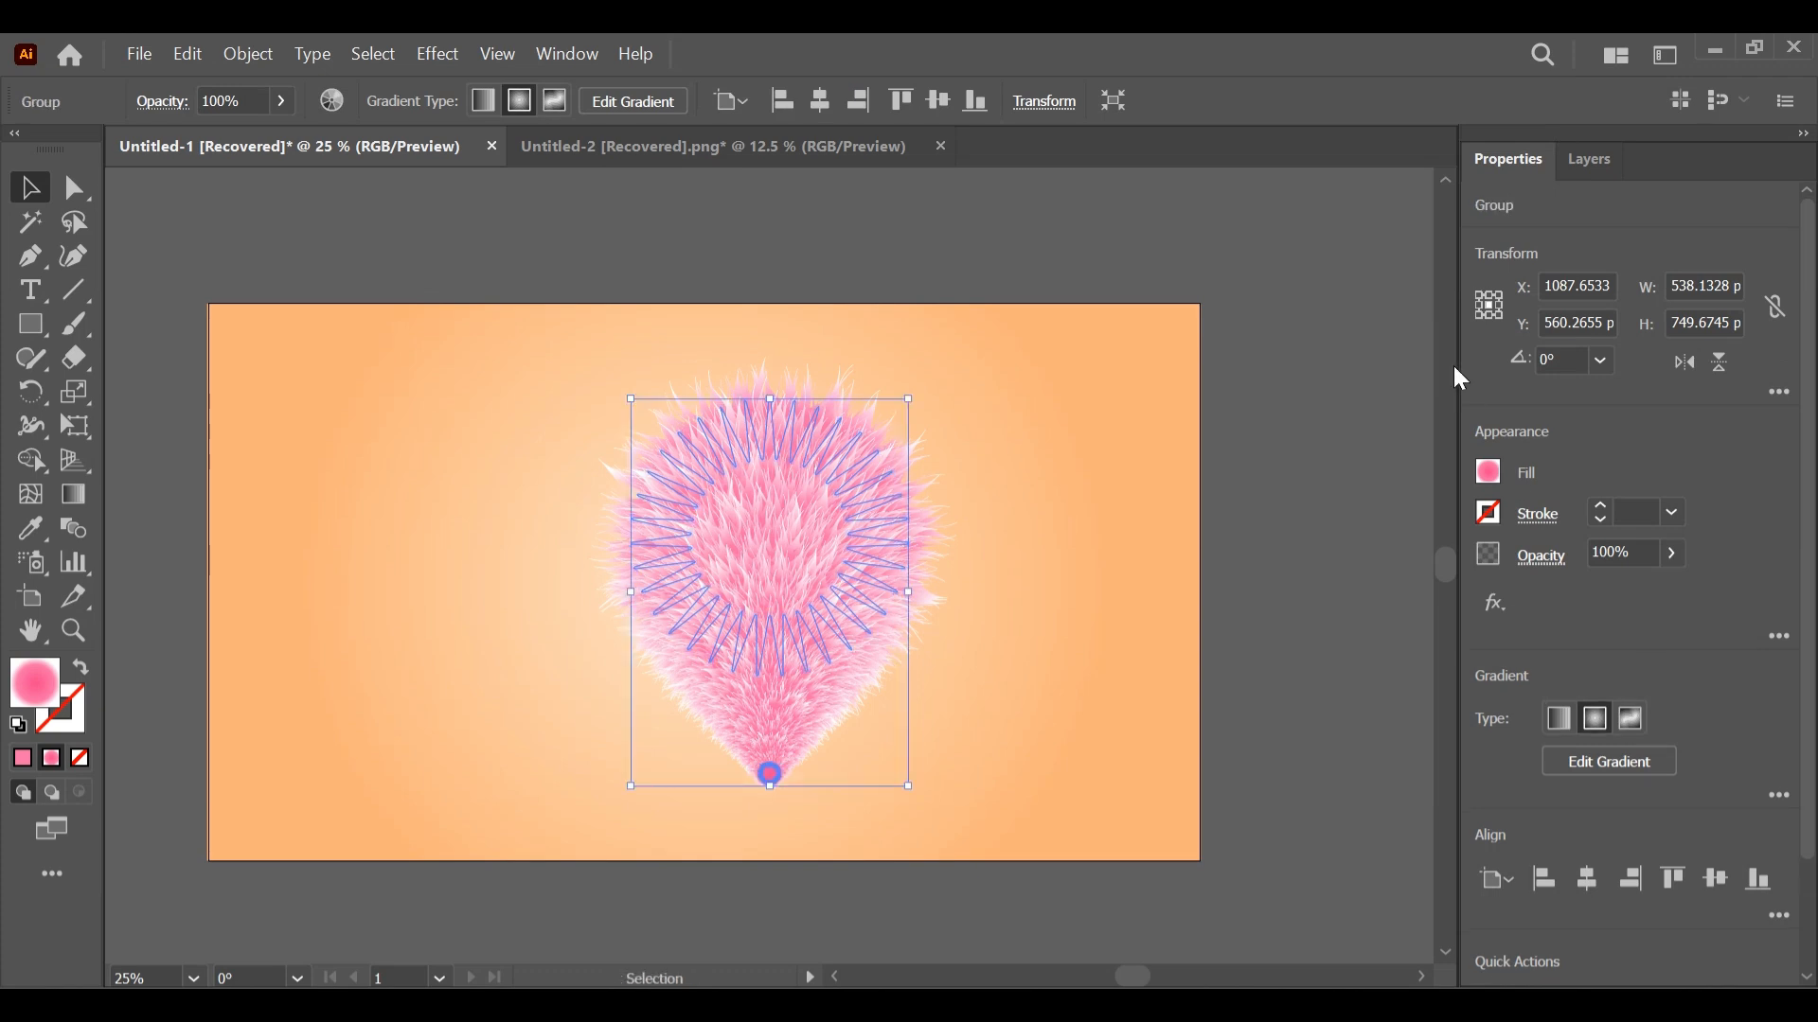
left_click(824, 104)
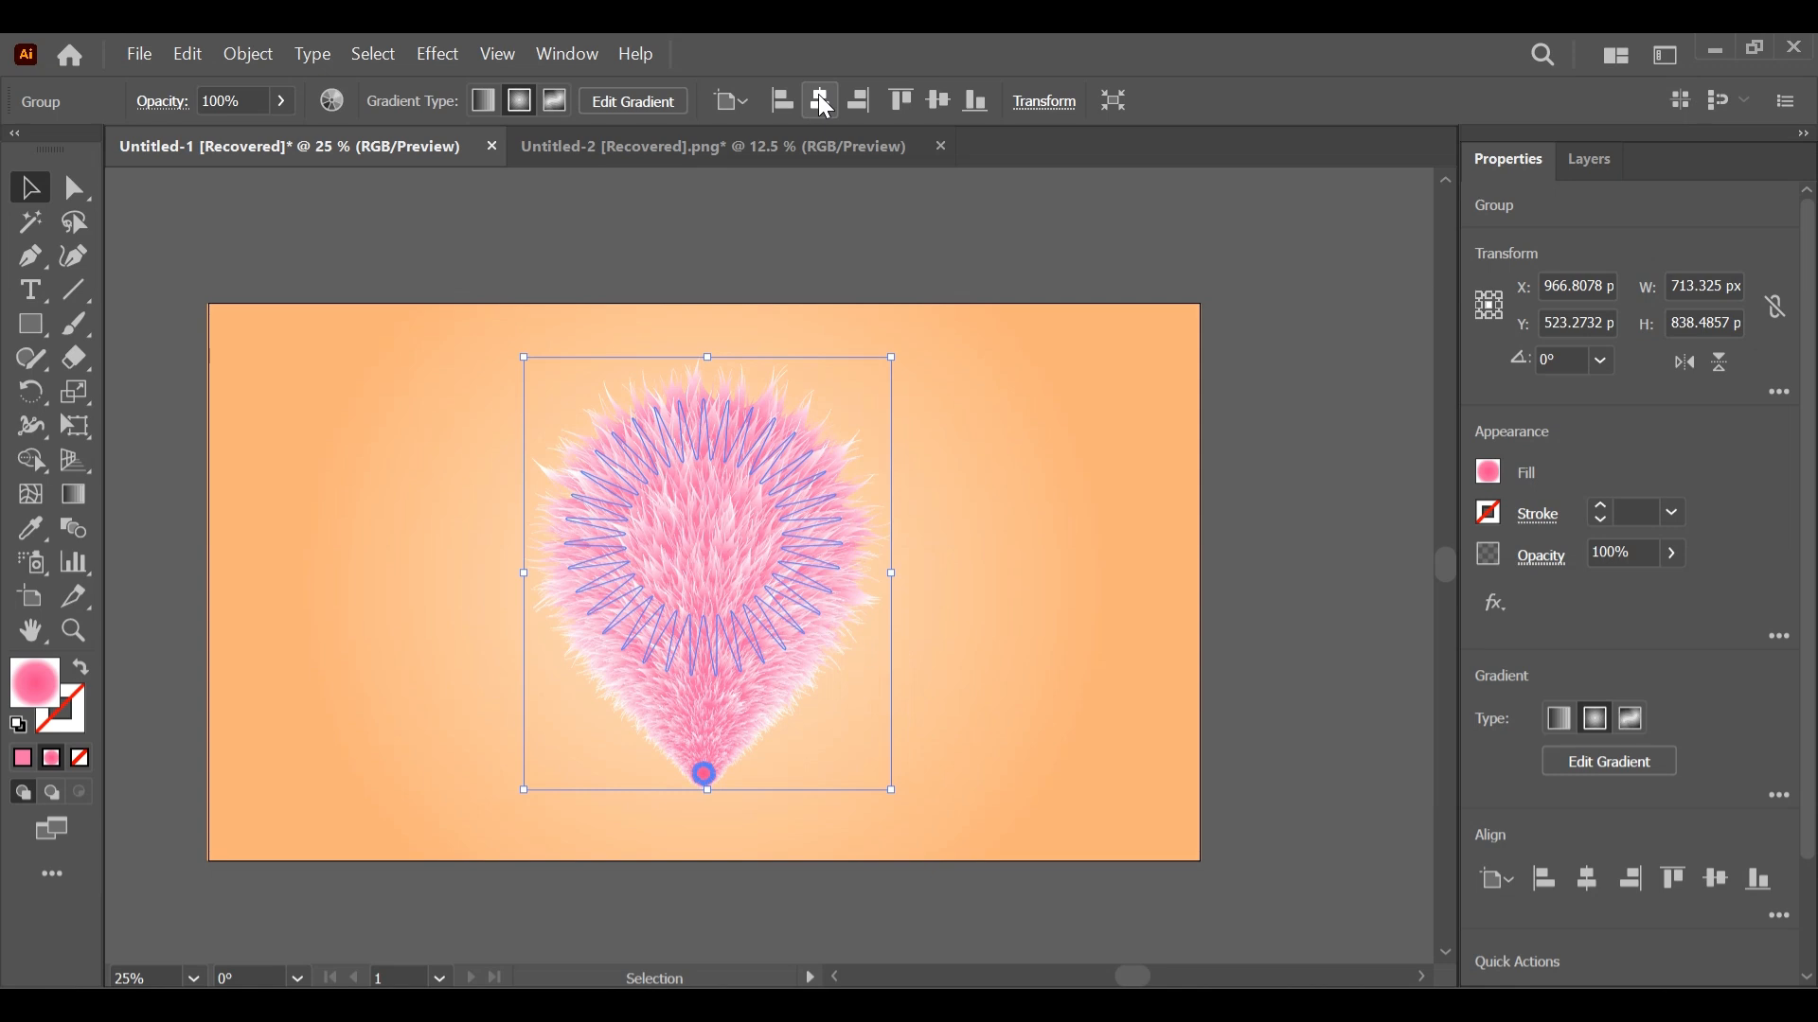
left_click(452, 469)
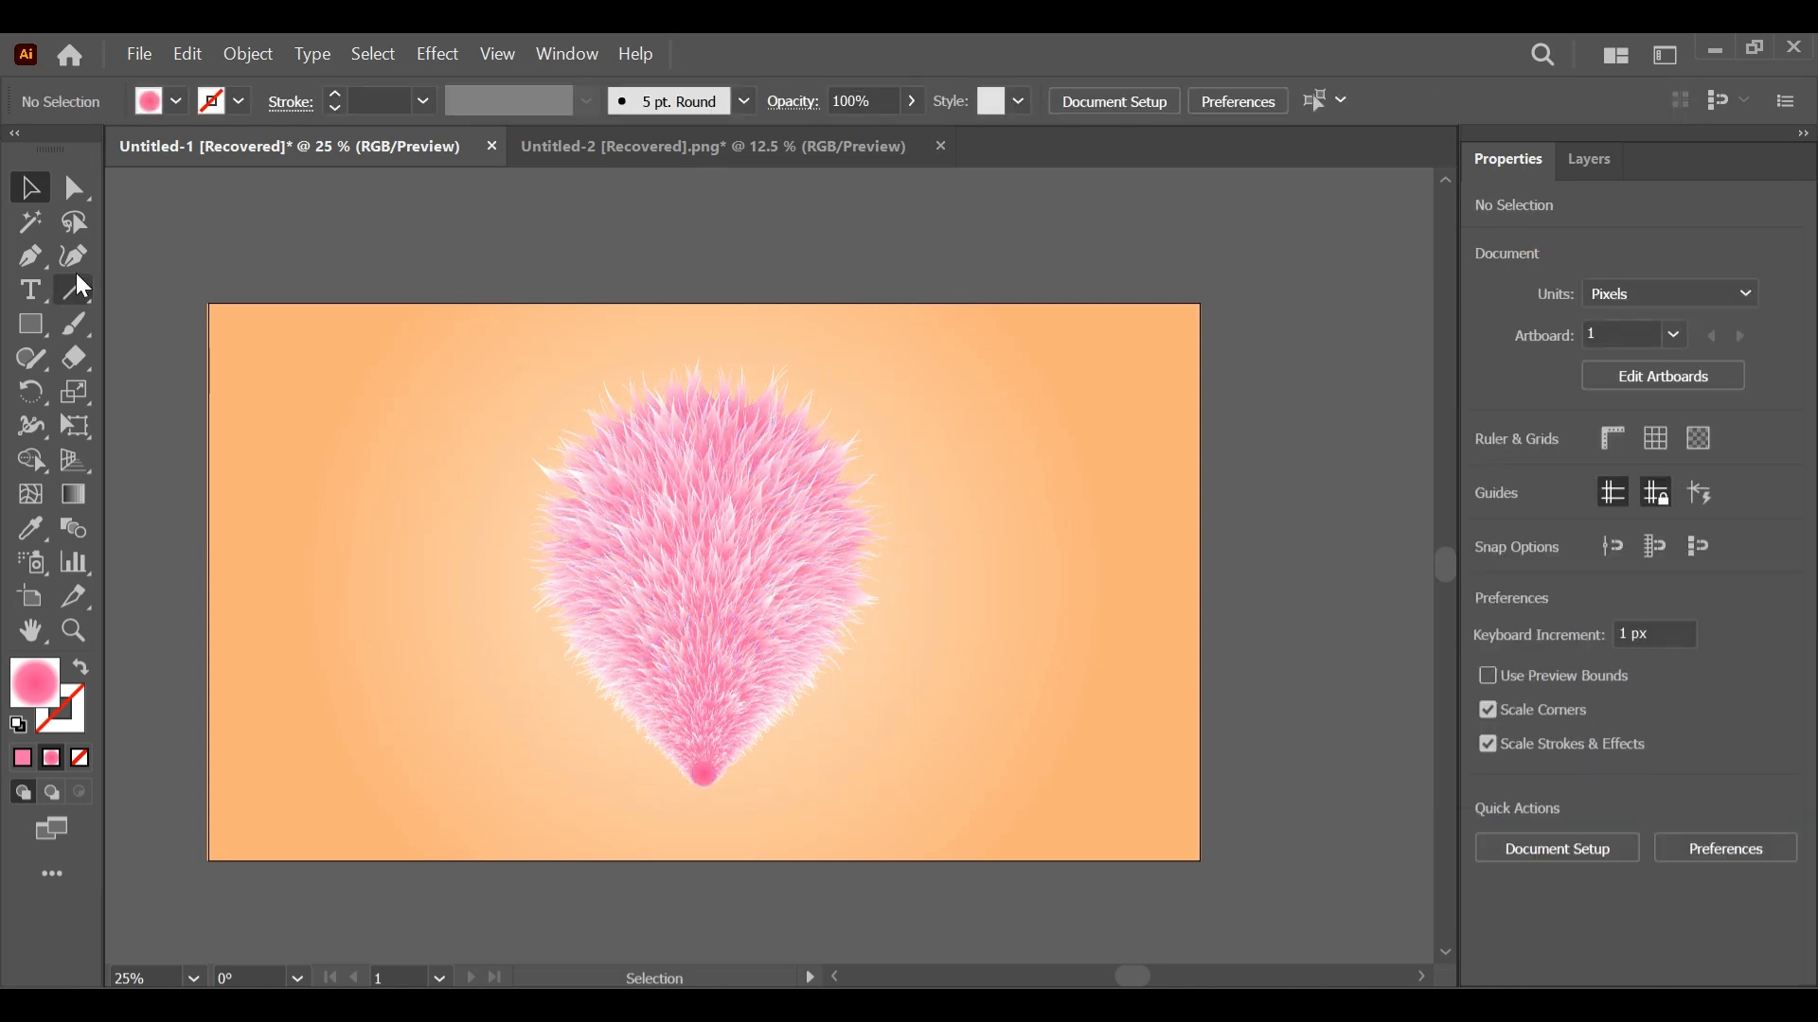
- Draw a circle about 185 px wide over the upper left of the fur shape for the eye
left_click(55, 313)
key("l")
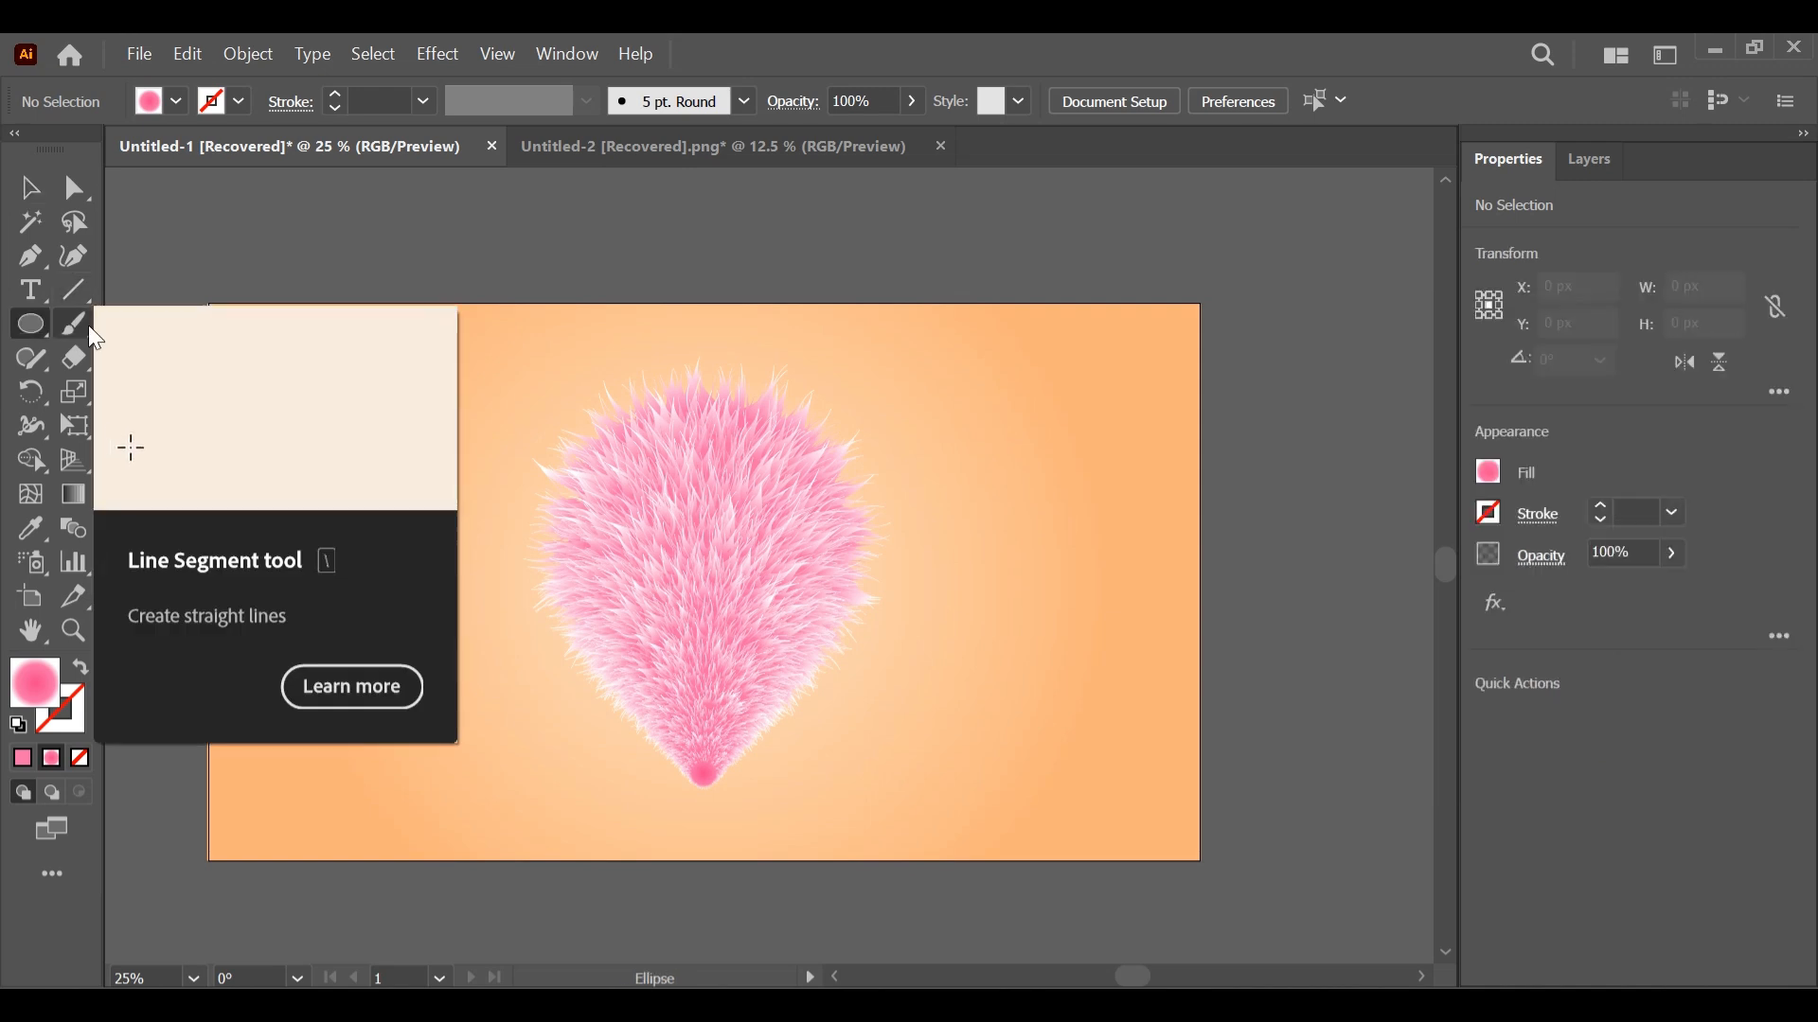
left_click_drag(651, 563, 554, 466)
- Fill the eye circle with off-white F2EDED and shift it to about X 797, Y 394 px
left_click(28, 533)
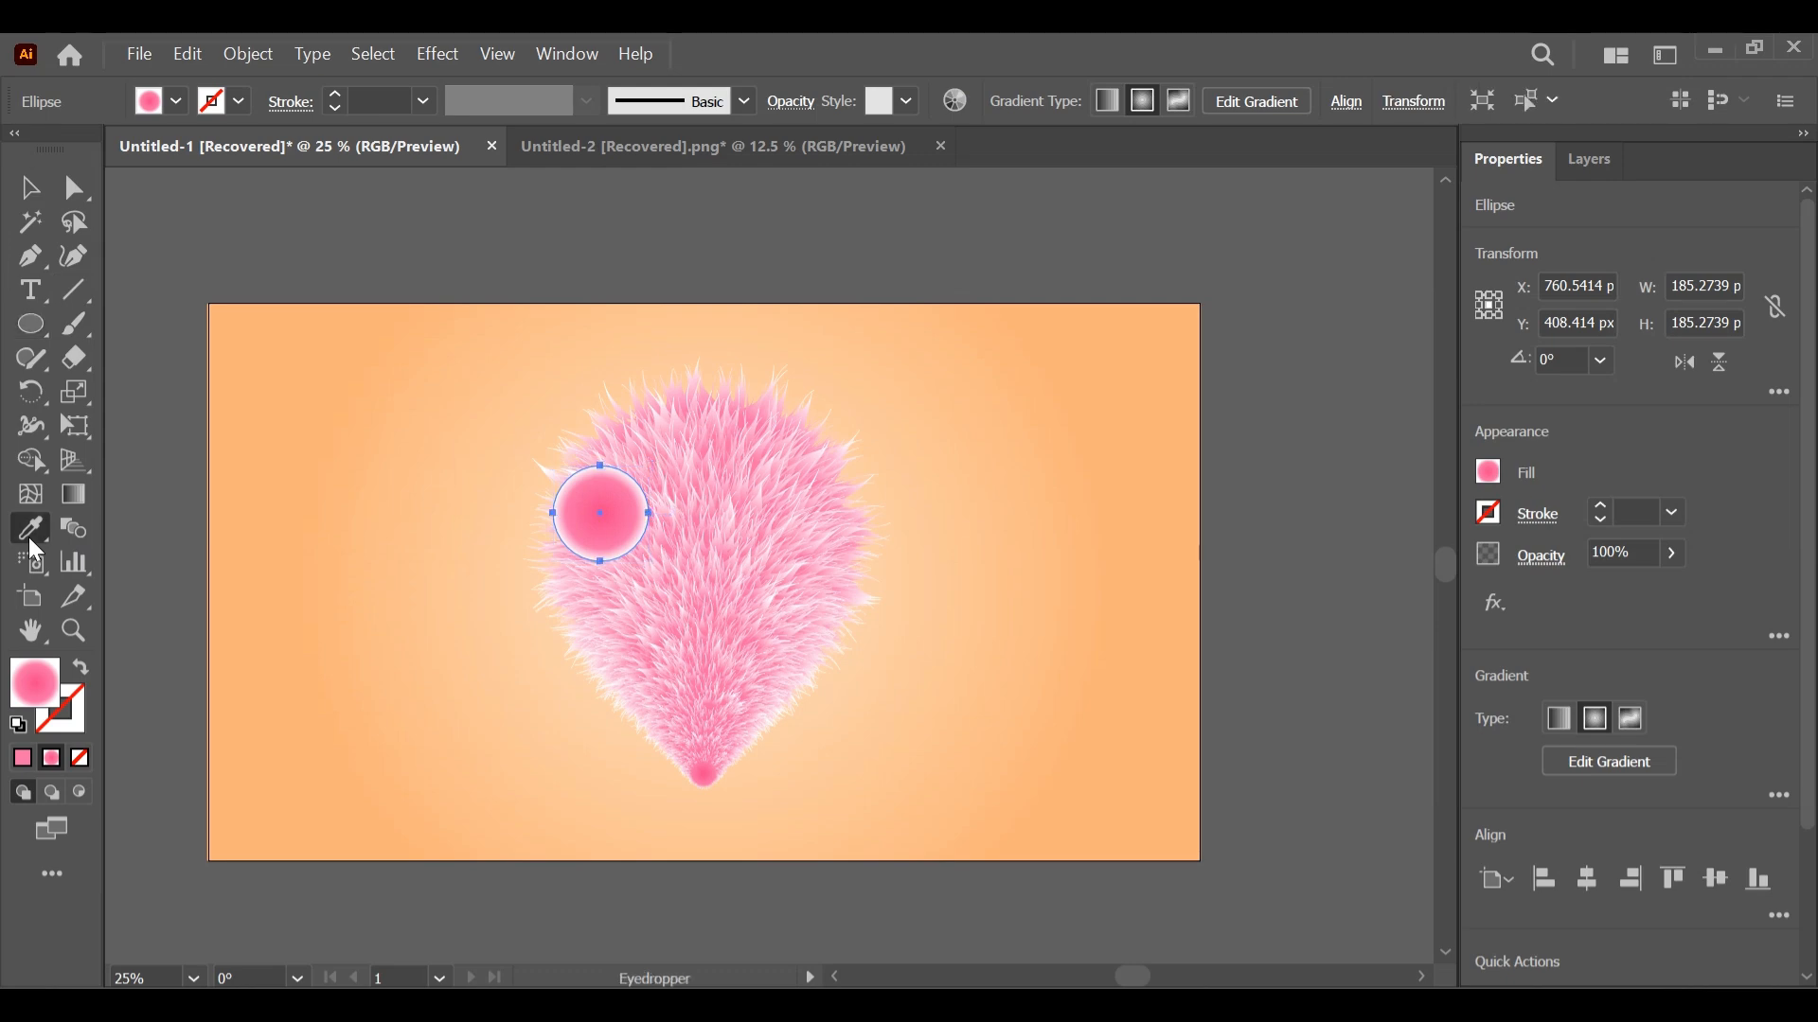
double_click(45, 712)
left_click_drag(93, 434, 86, 300)
left_click(726, 309)
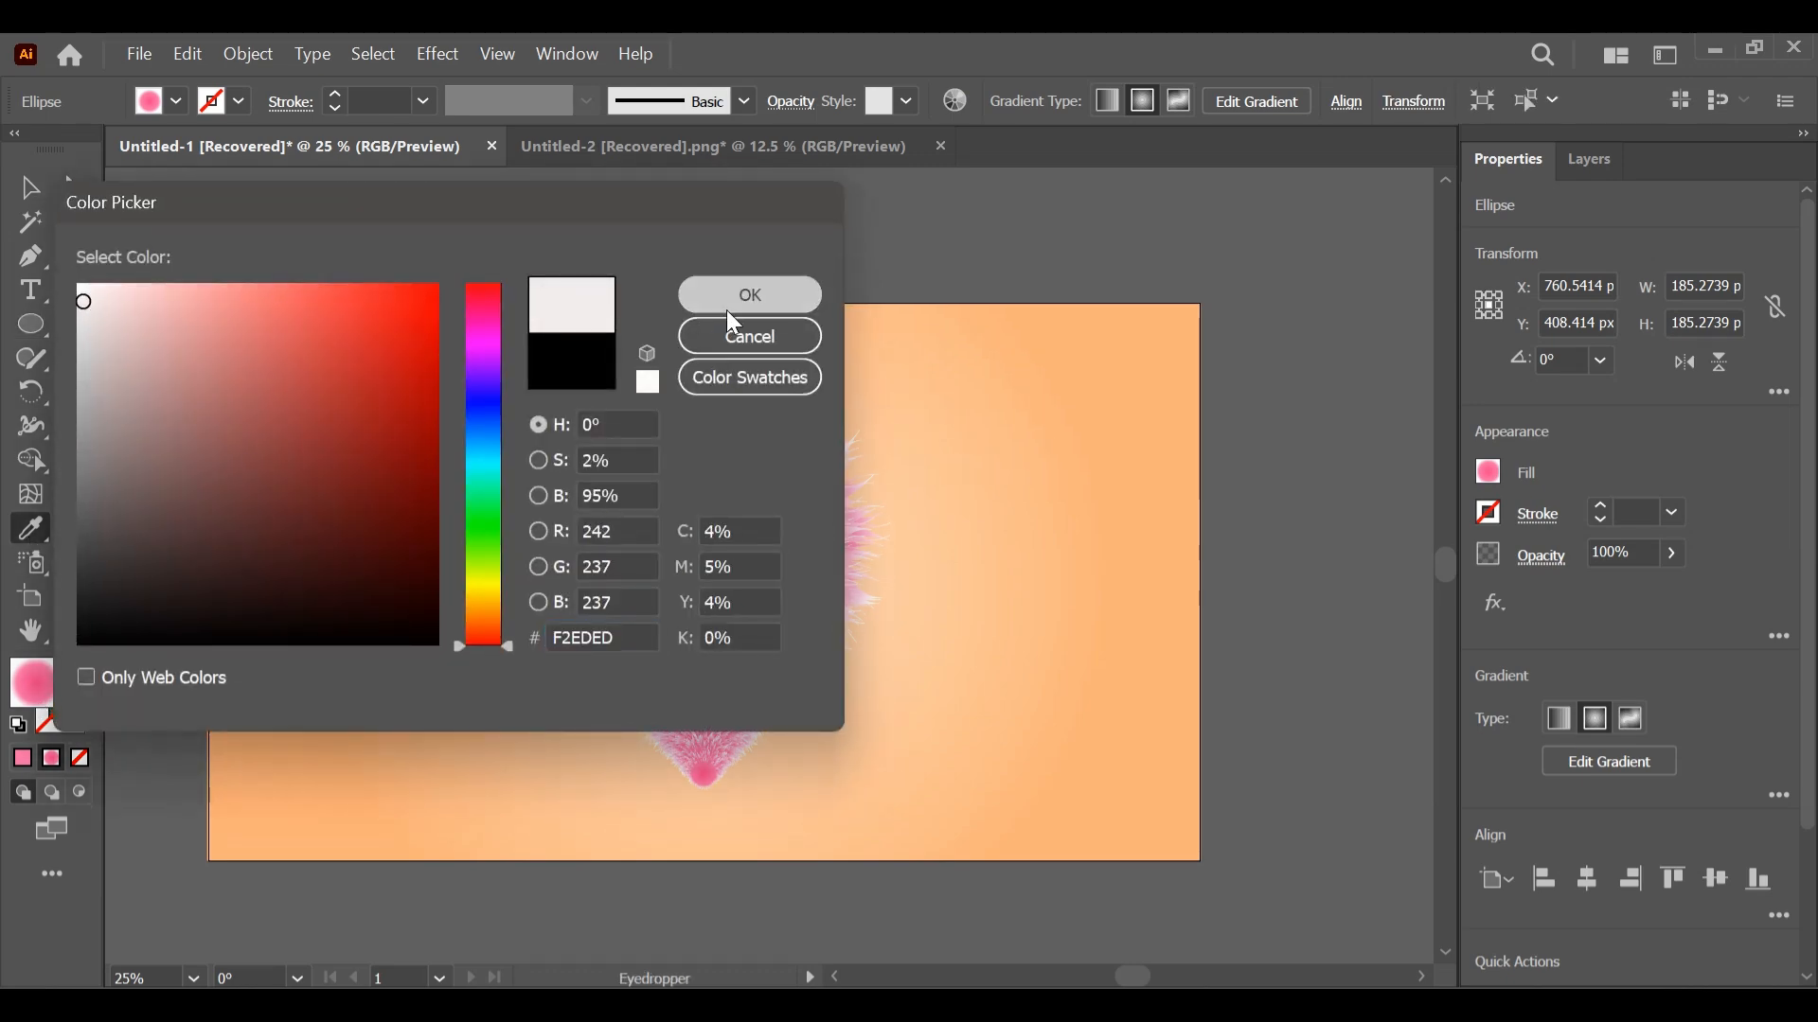
left_click(44, 194)
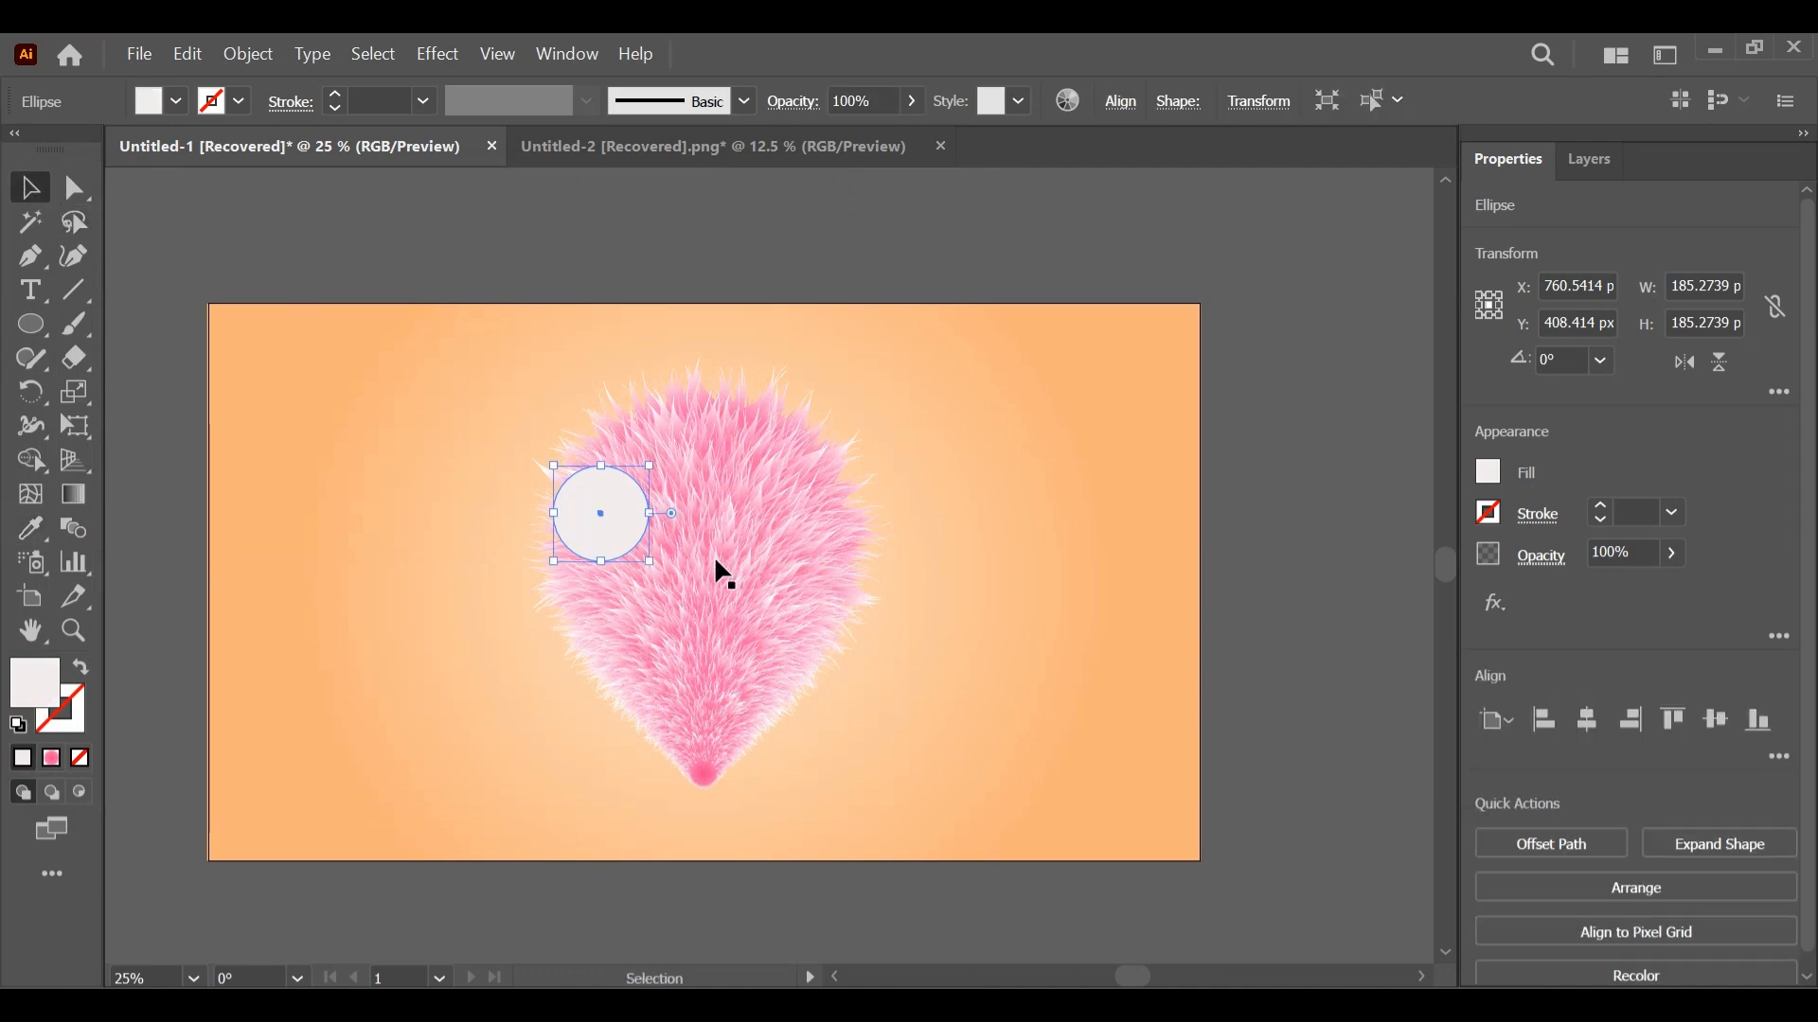
left_click_drag(624, 516, 643, 509)
- Draw a blue circle about 99 px wide as the iris and position it inside the eye at about X 829, Y 404 px
left_click(40, 322)
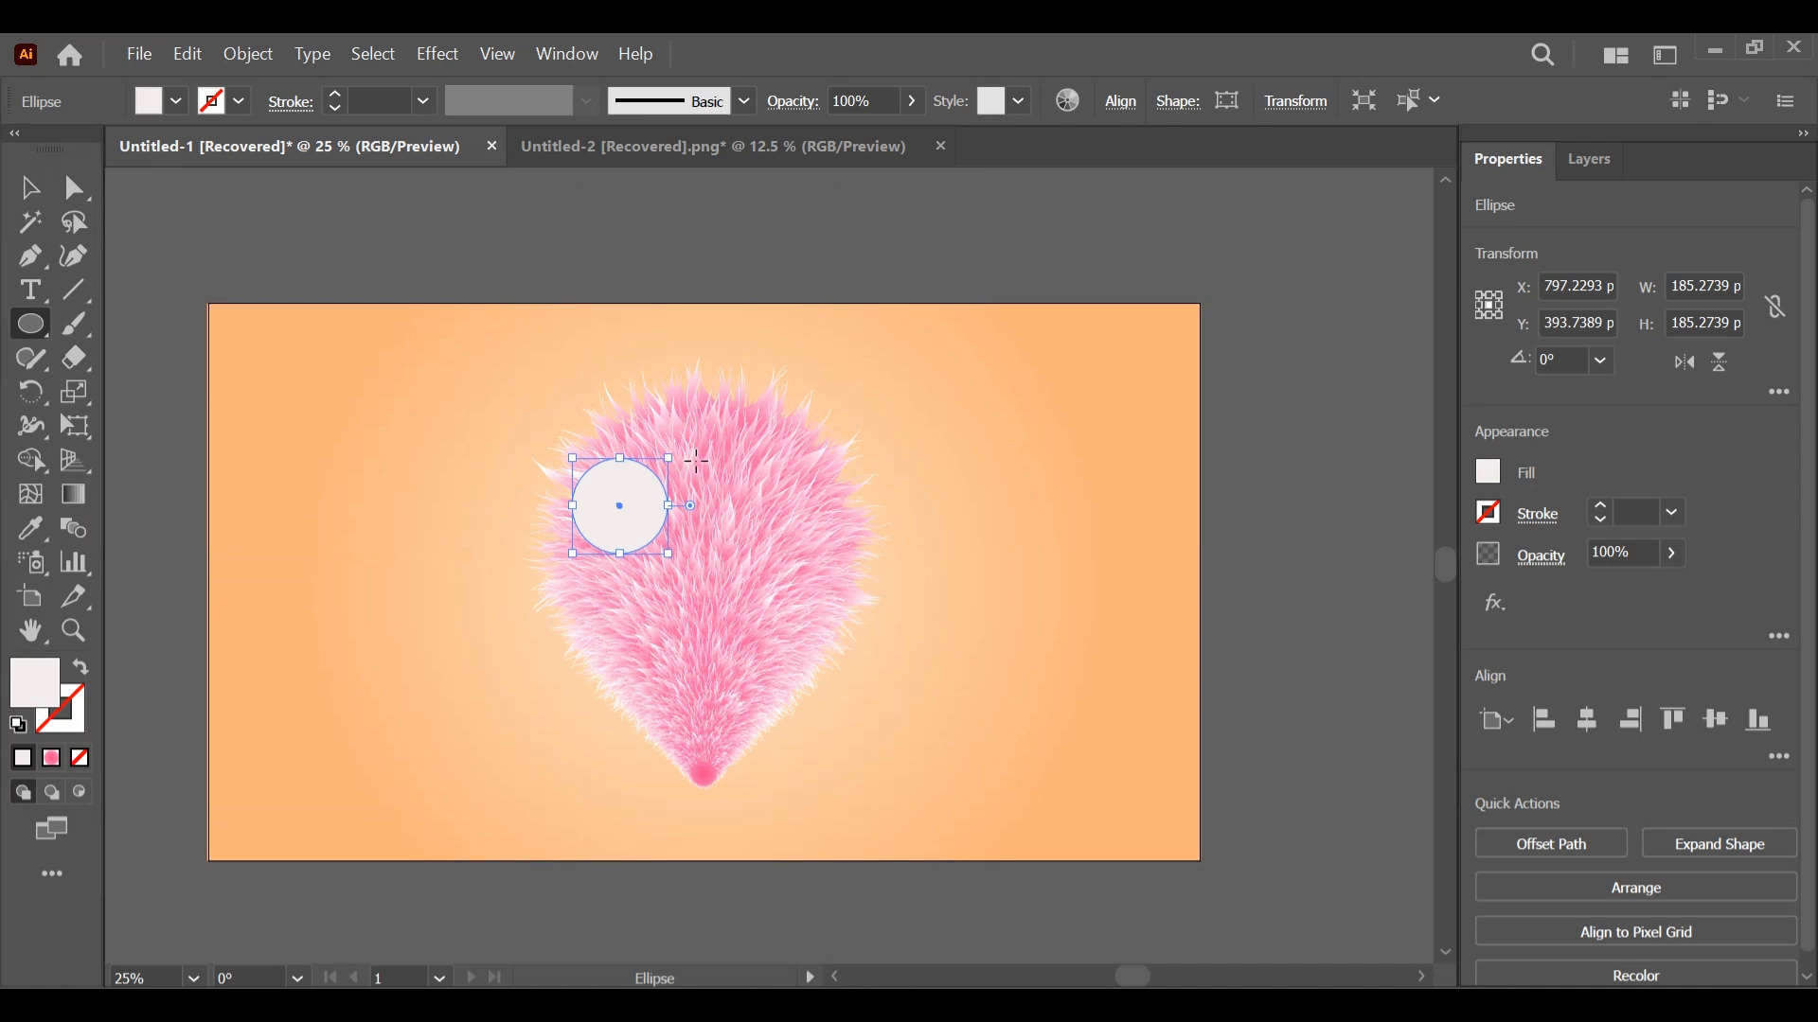
left_click_drag(655, 524, 603, 474)
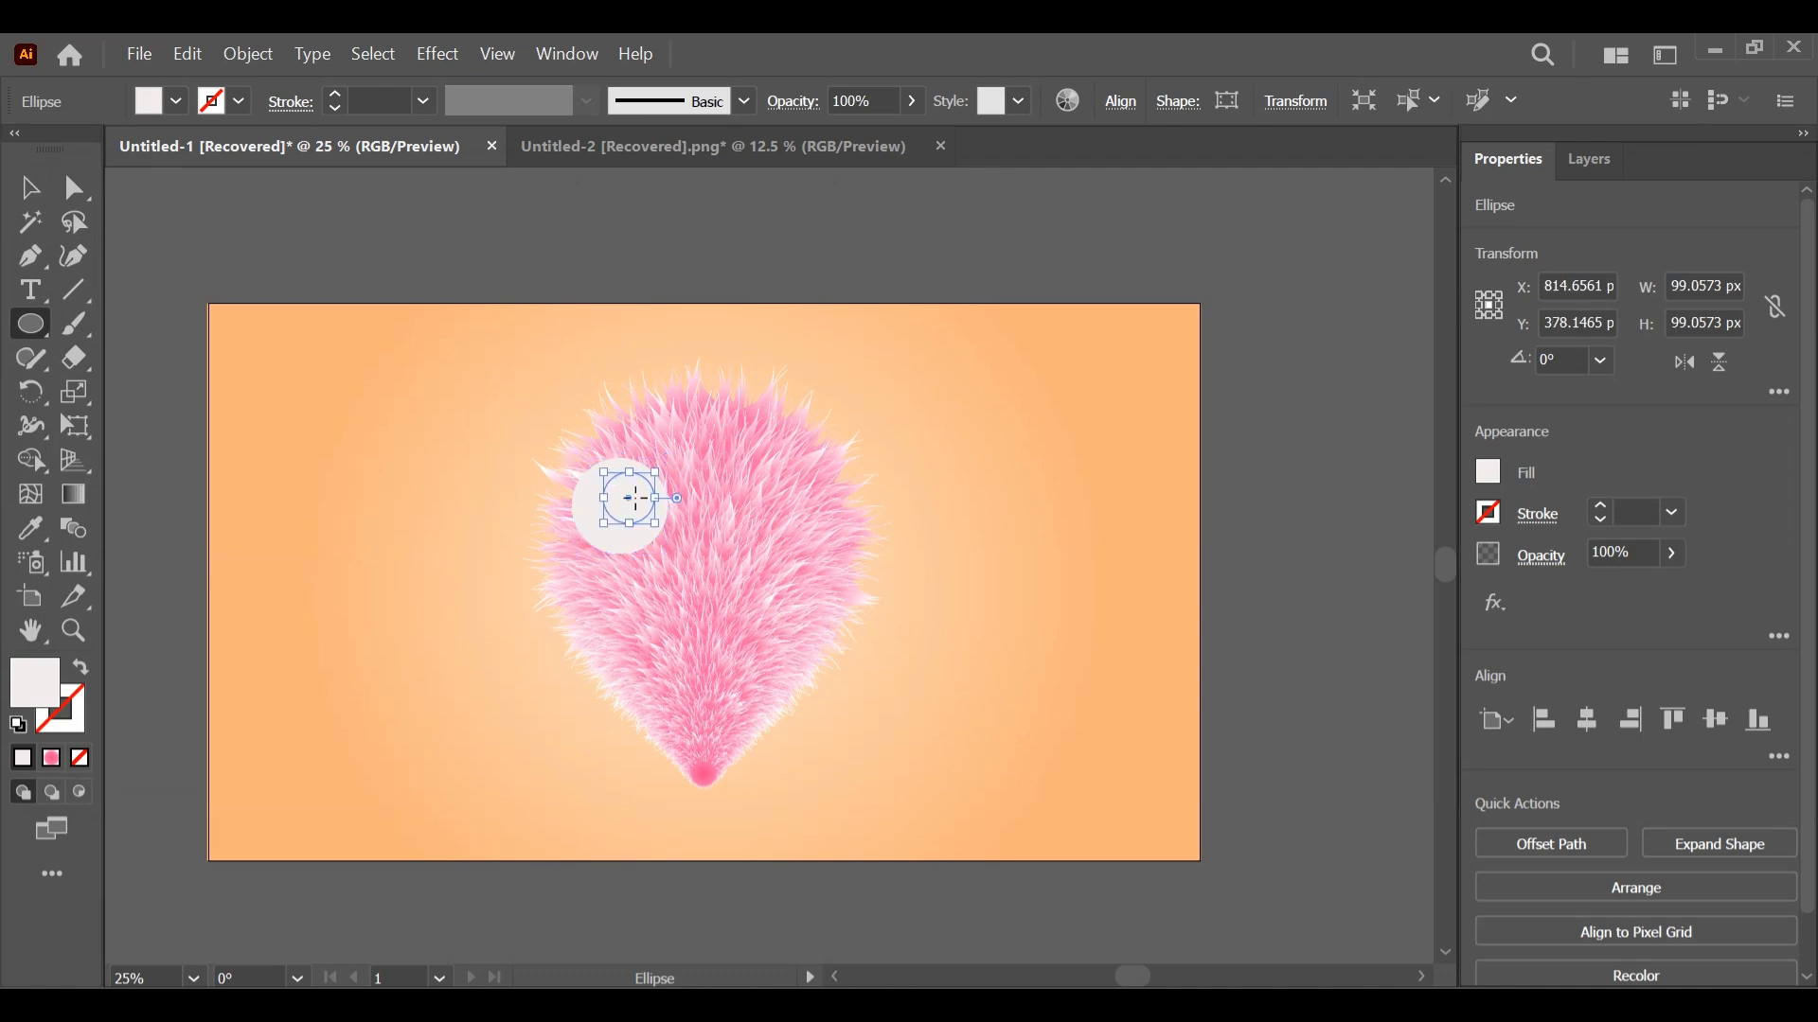
left_click(171, 104)
left_click(159, 155)
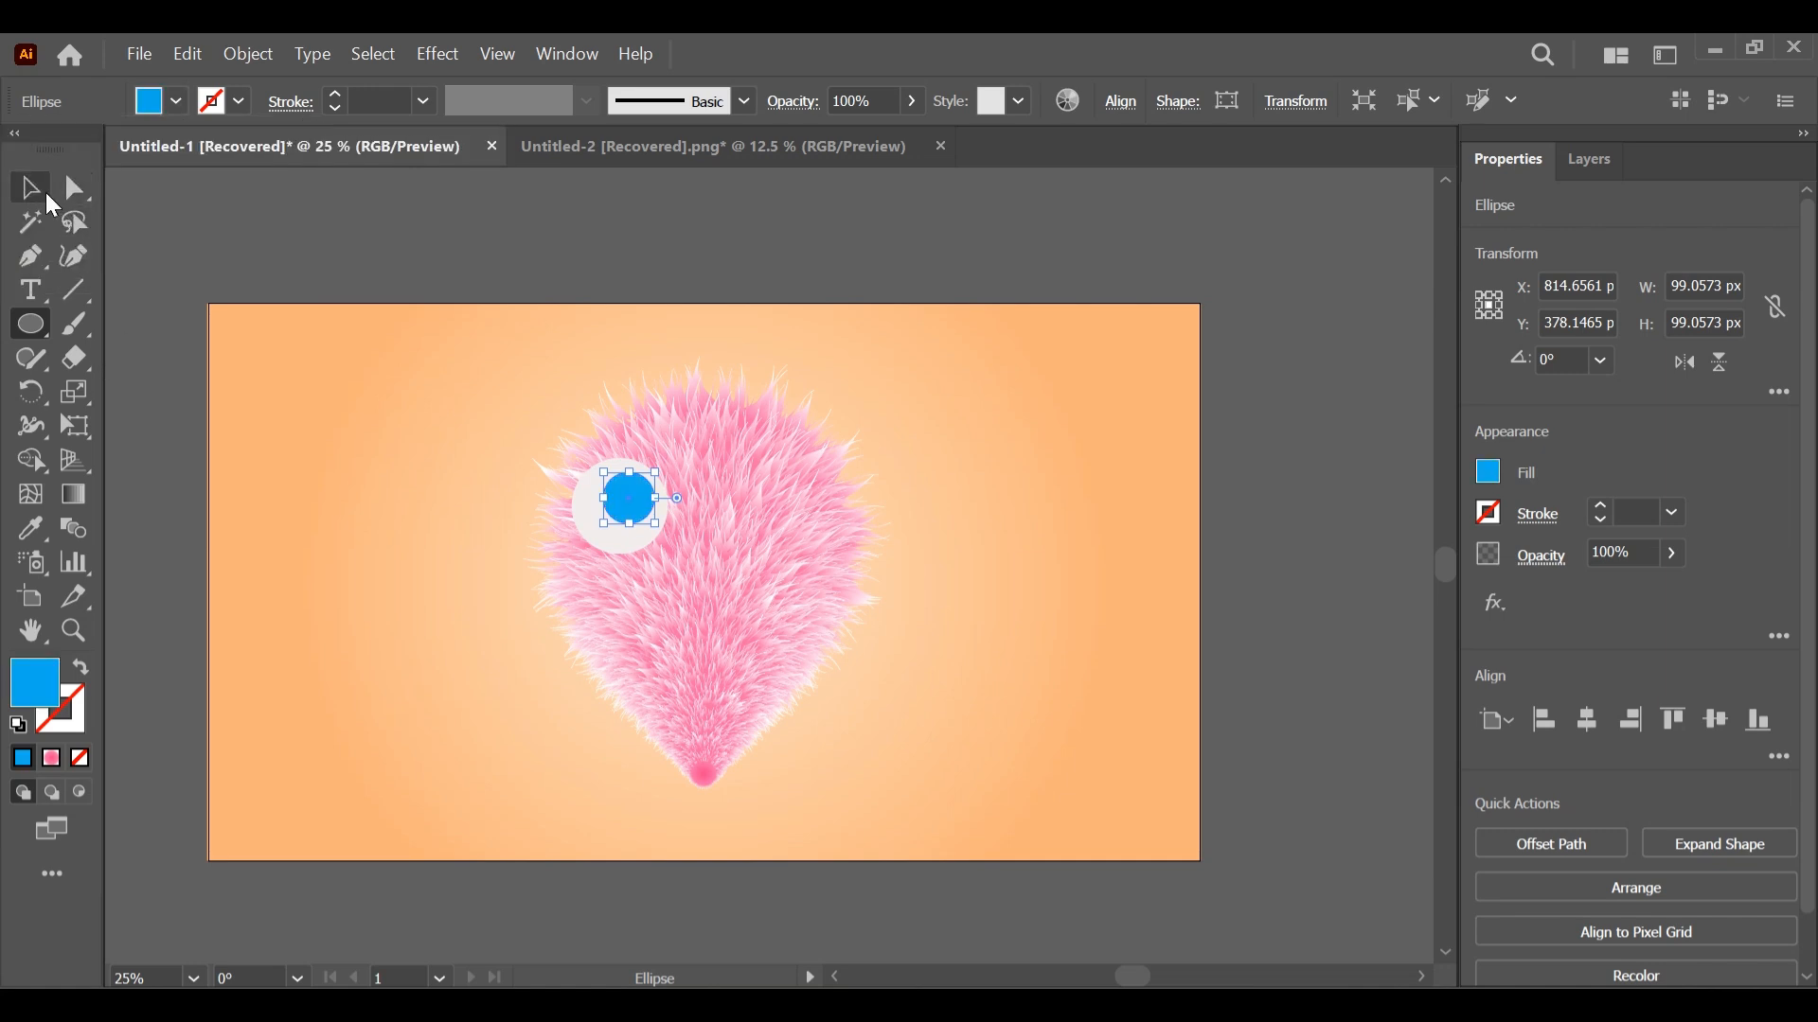
key("v")
left_click(421, 361)
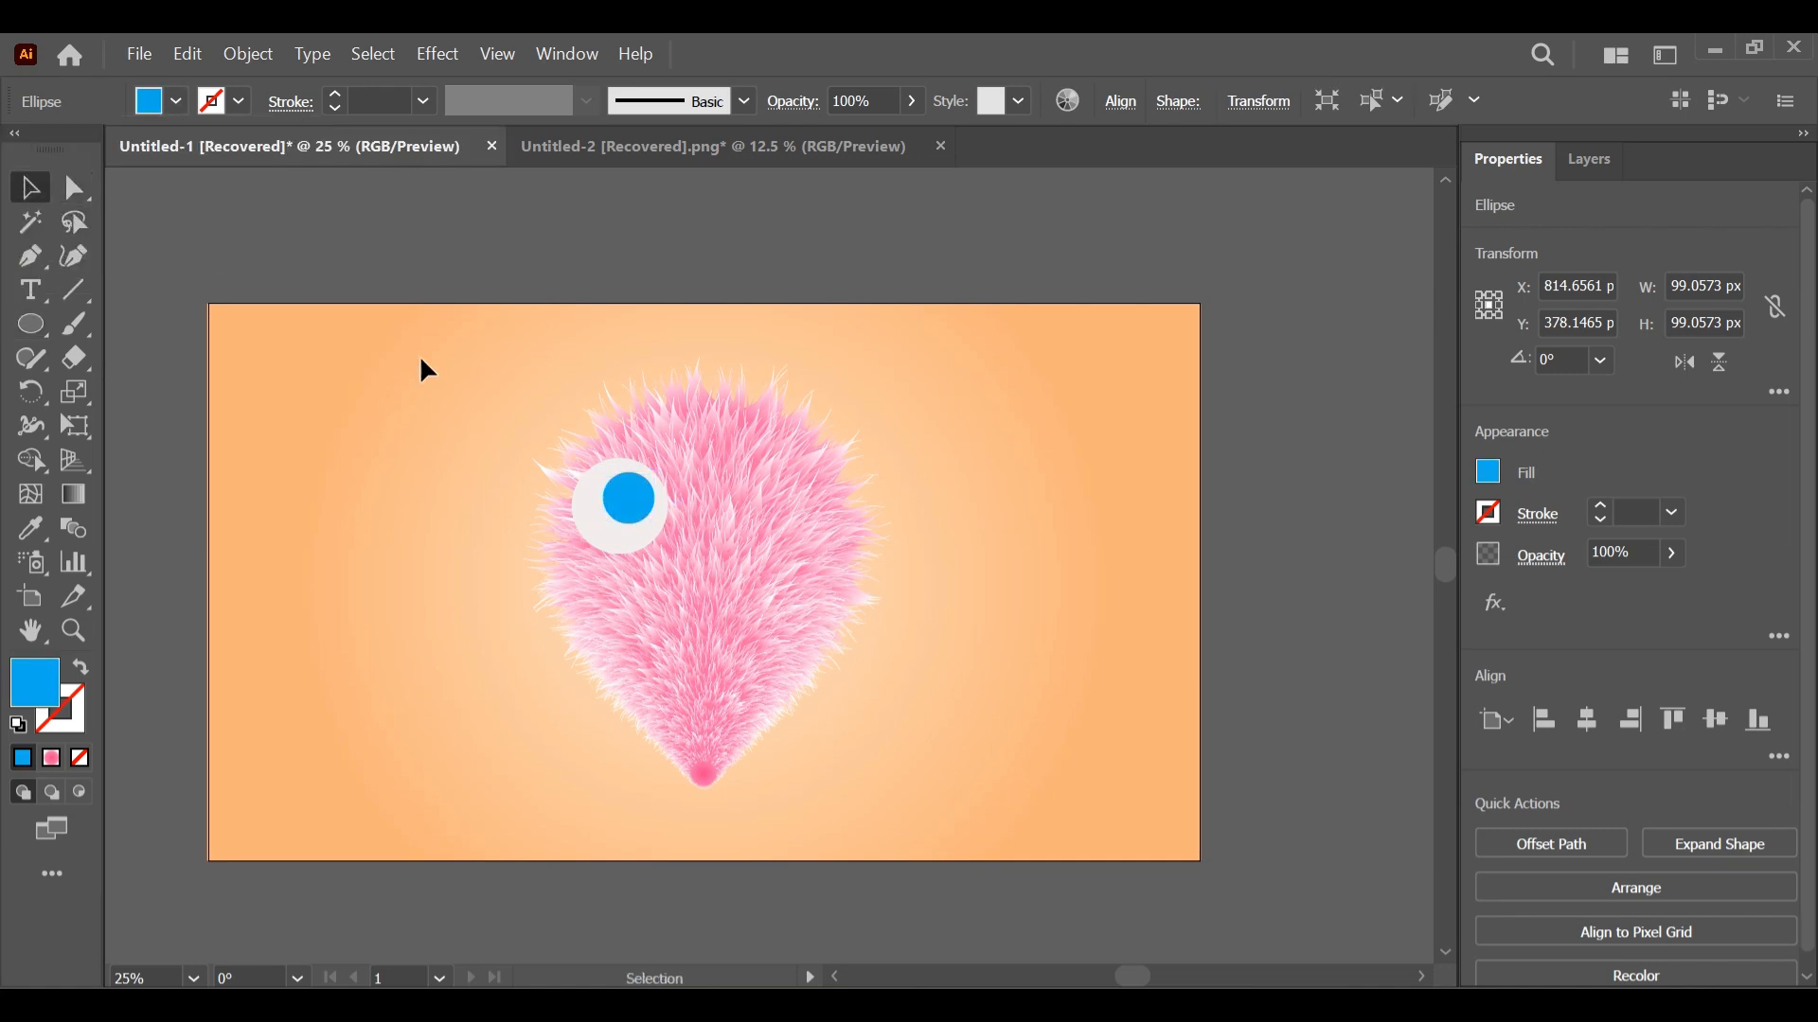
left_click(645, 523)
left_click(38, 331)
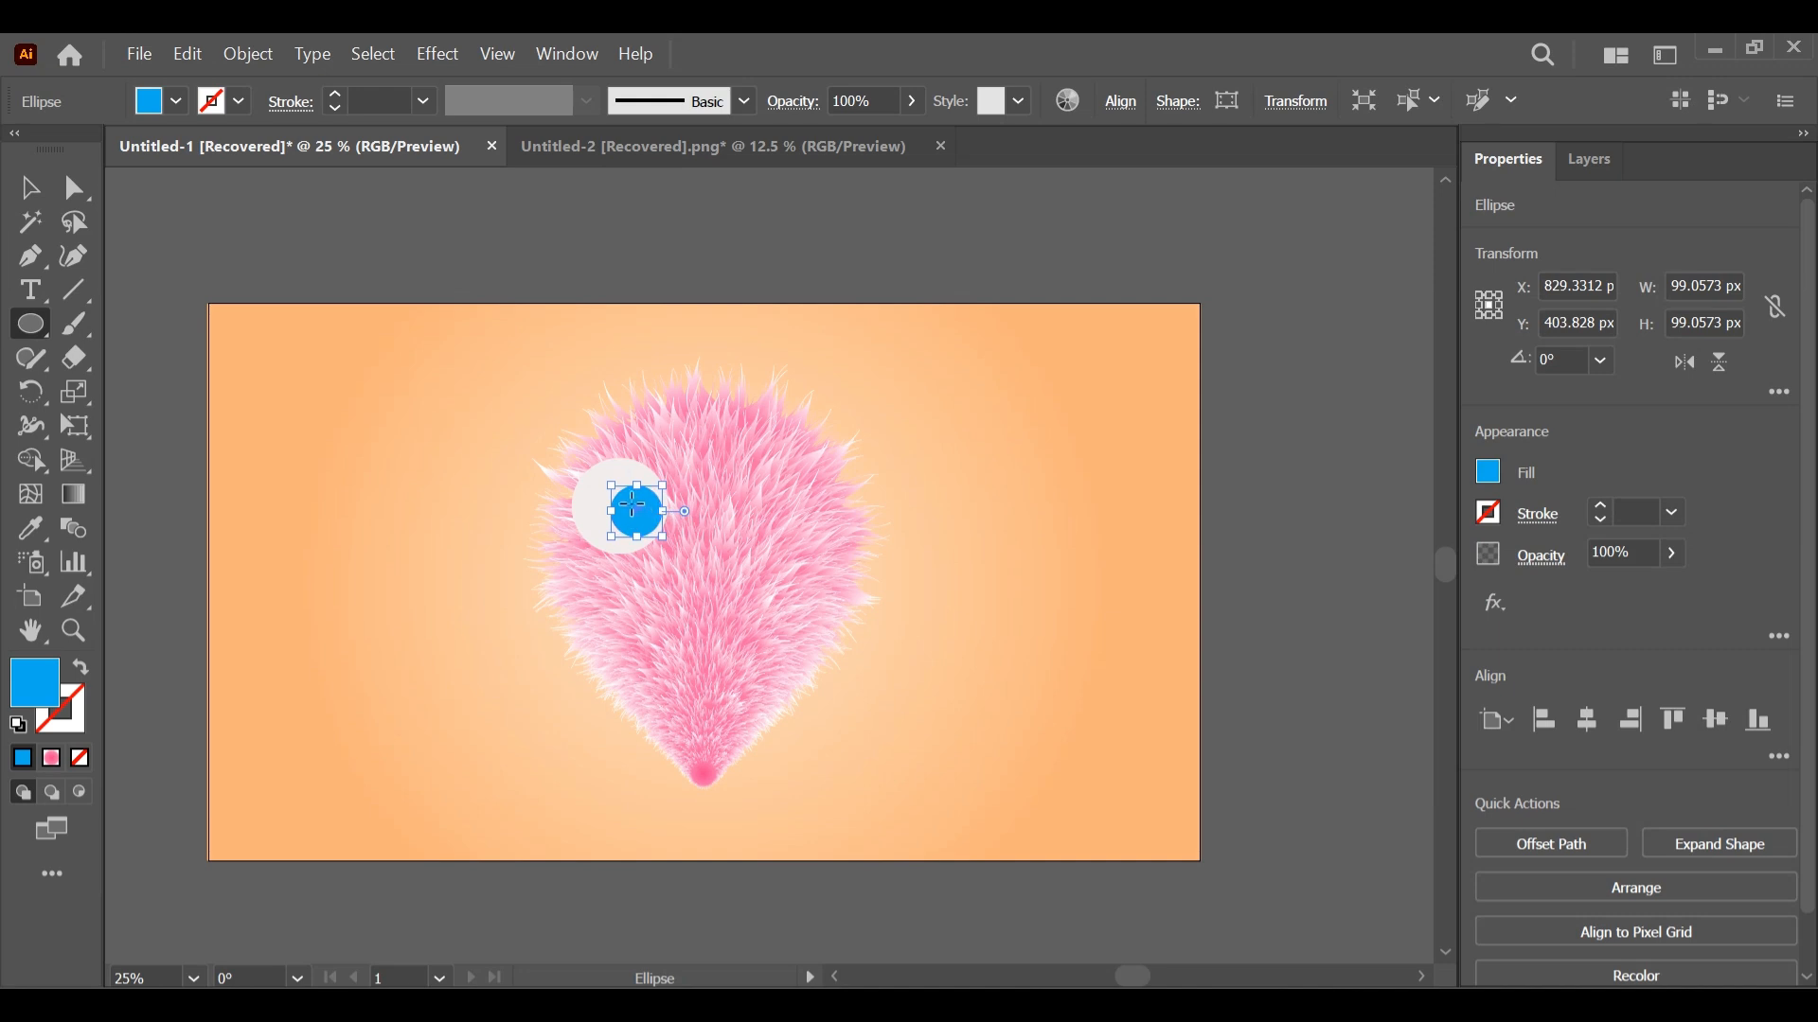
- Draw a black pupil circle about 50 px wide and position it inside the blue iris at about X 847, Y 410 px
left_click_drag(623, 490, 650, 515)
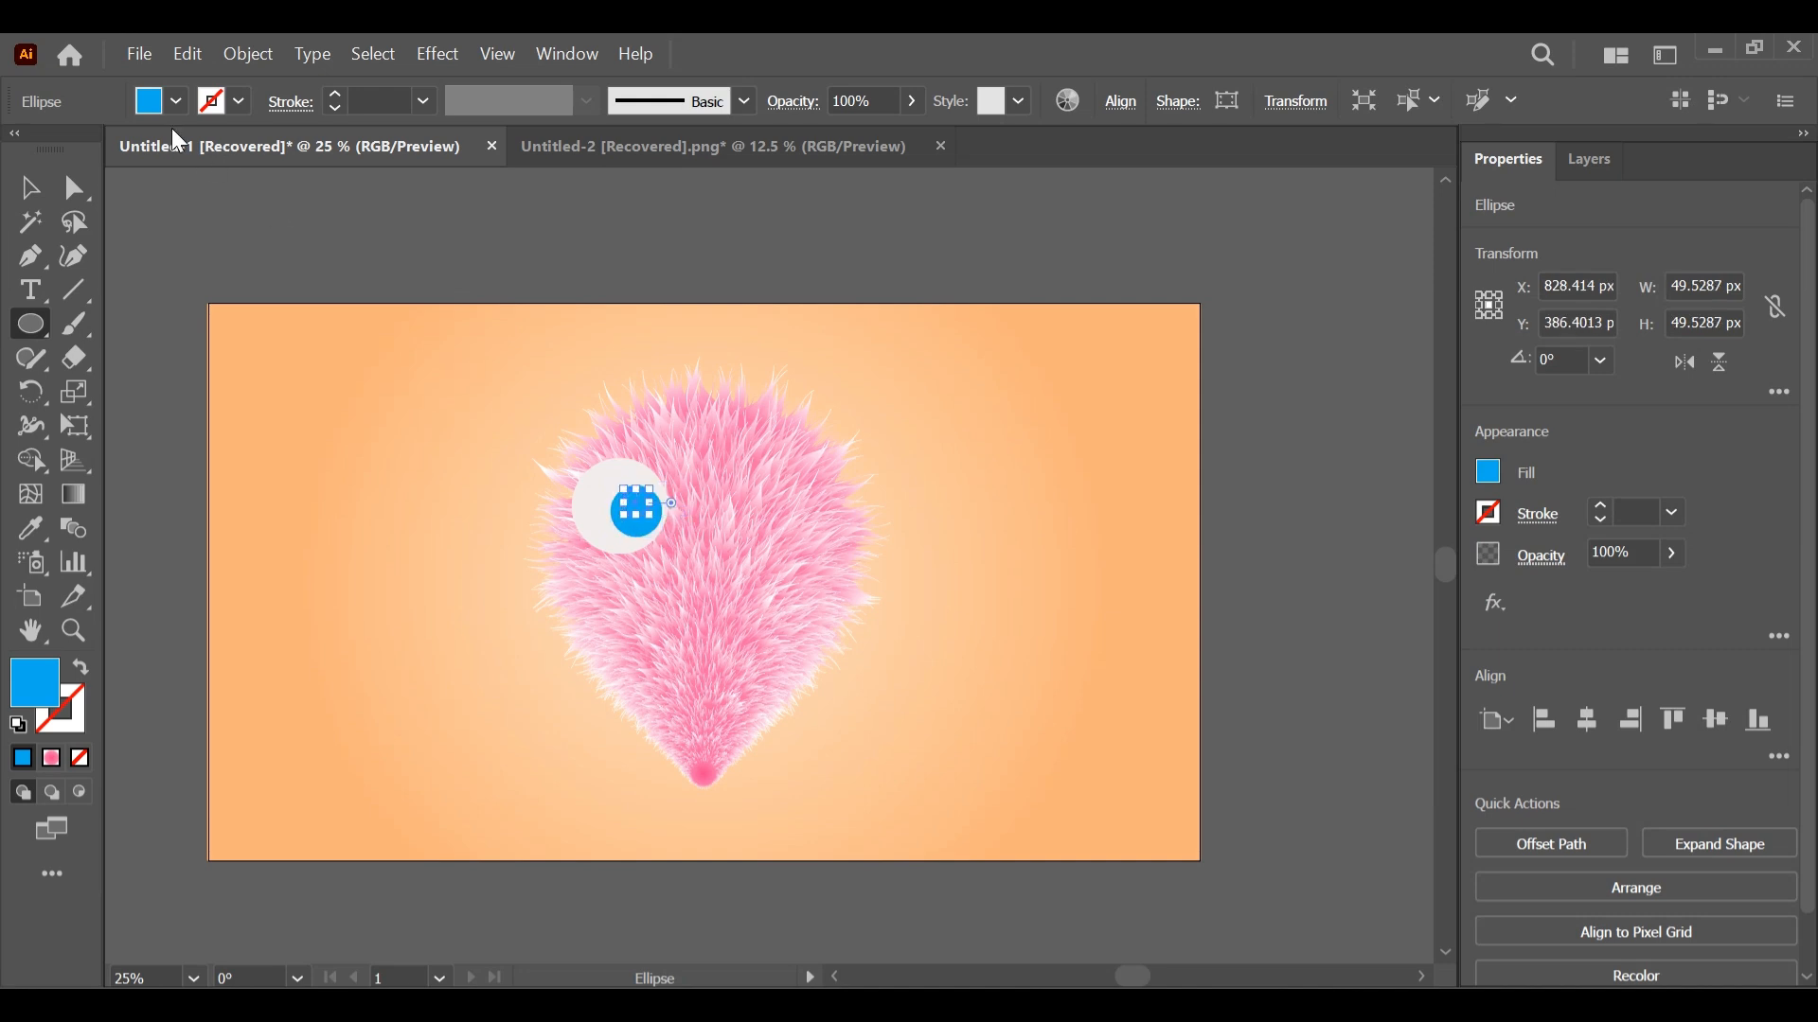
left_click(146, 106)
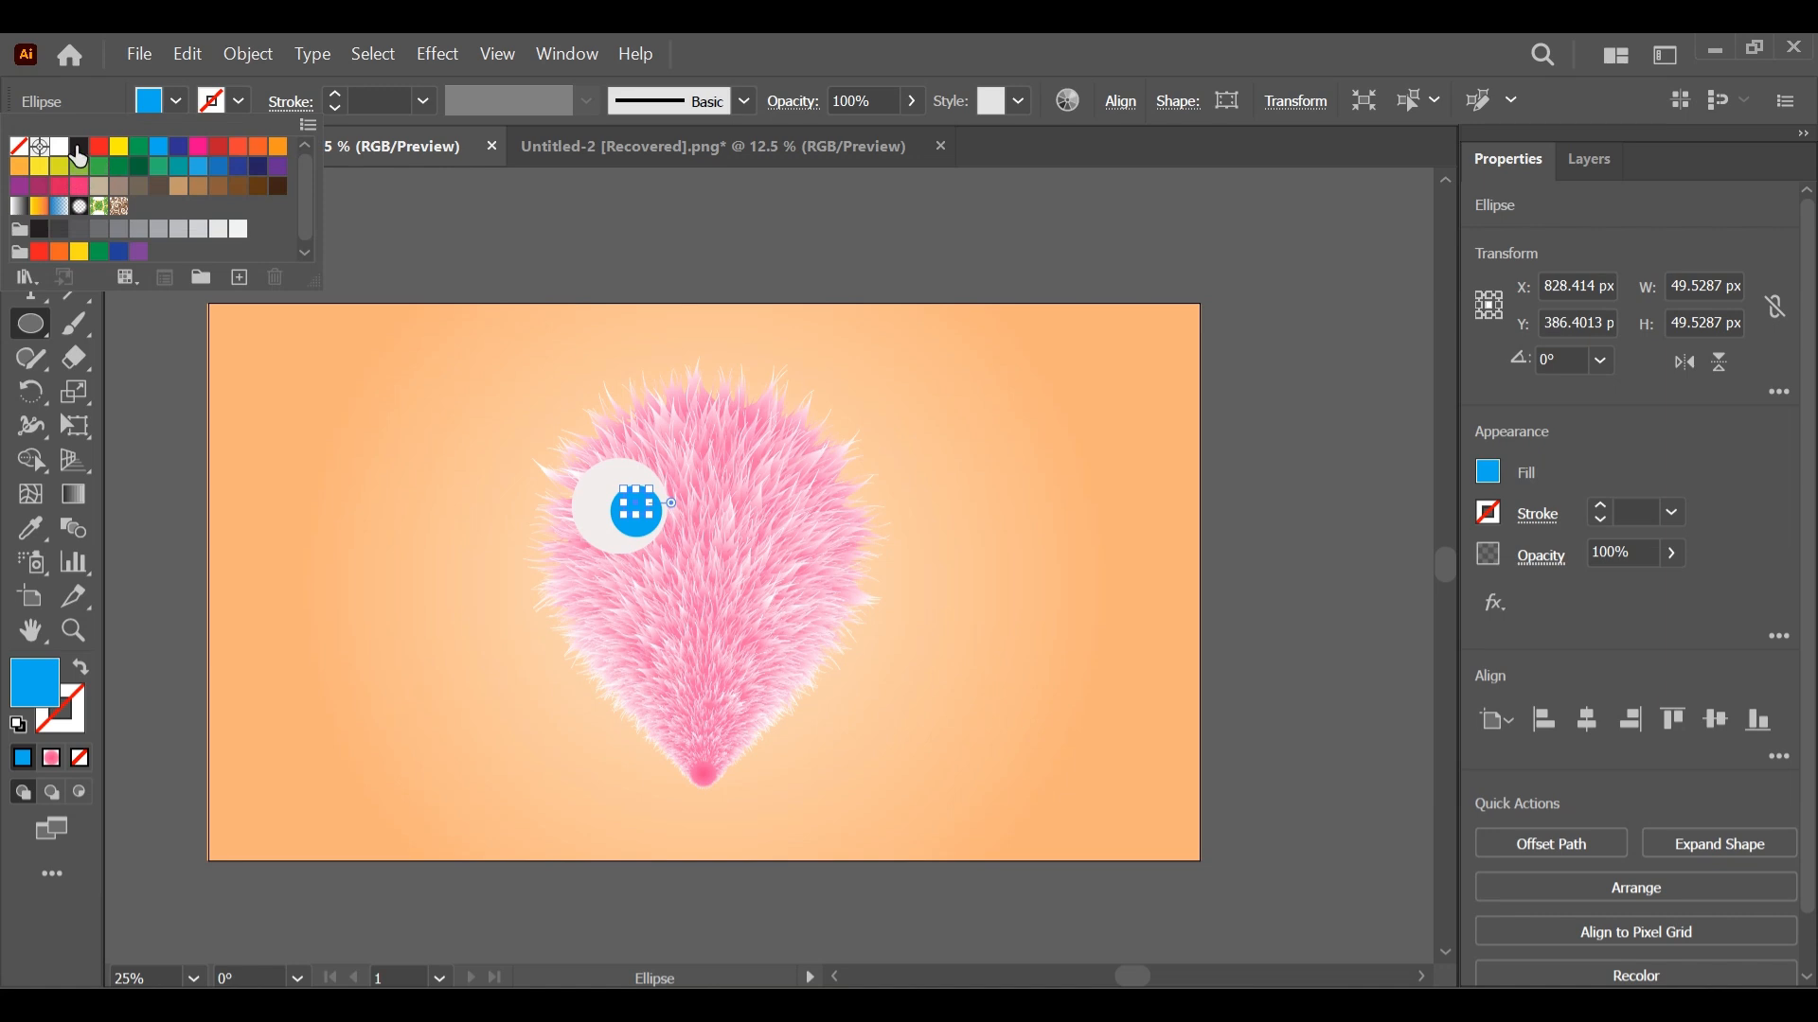
left_click(79, 152)
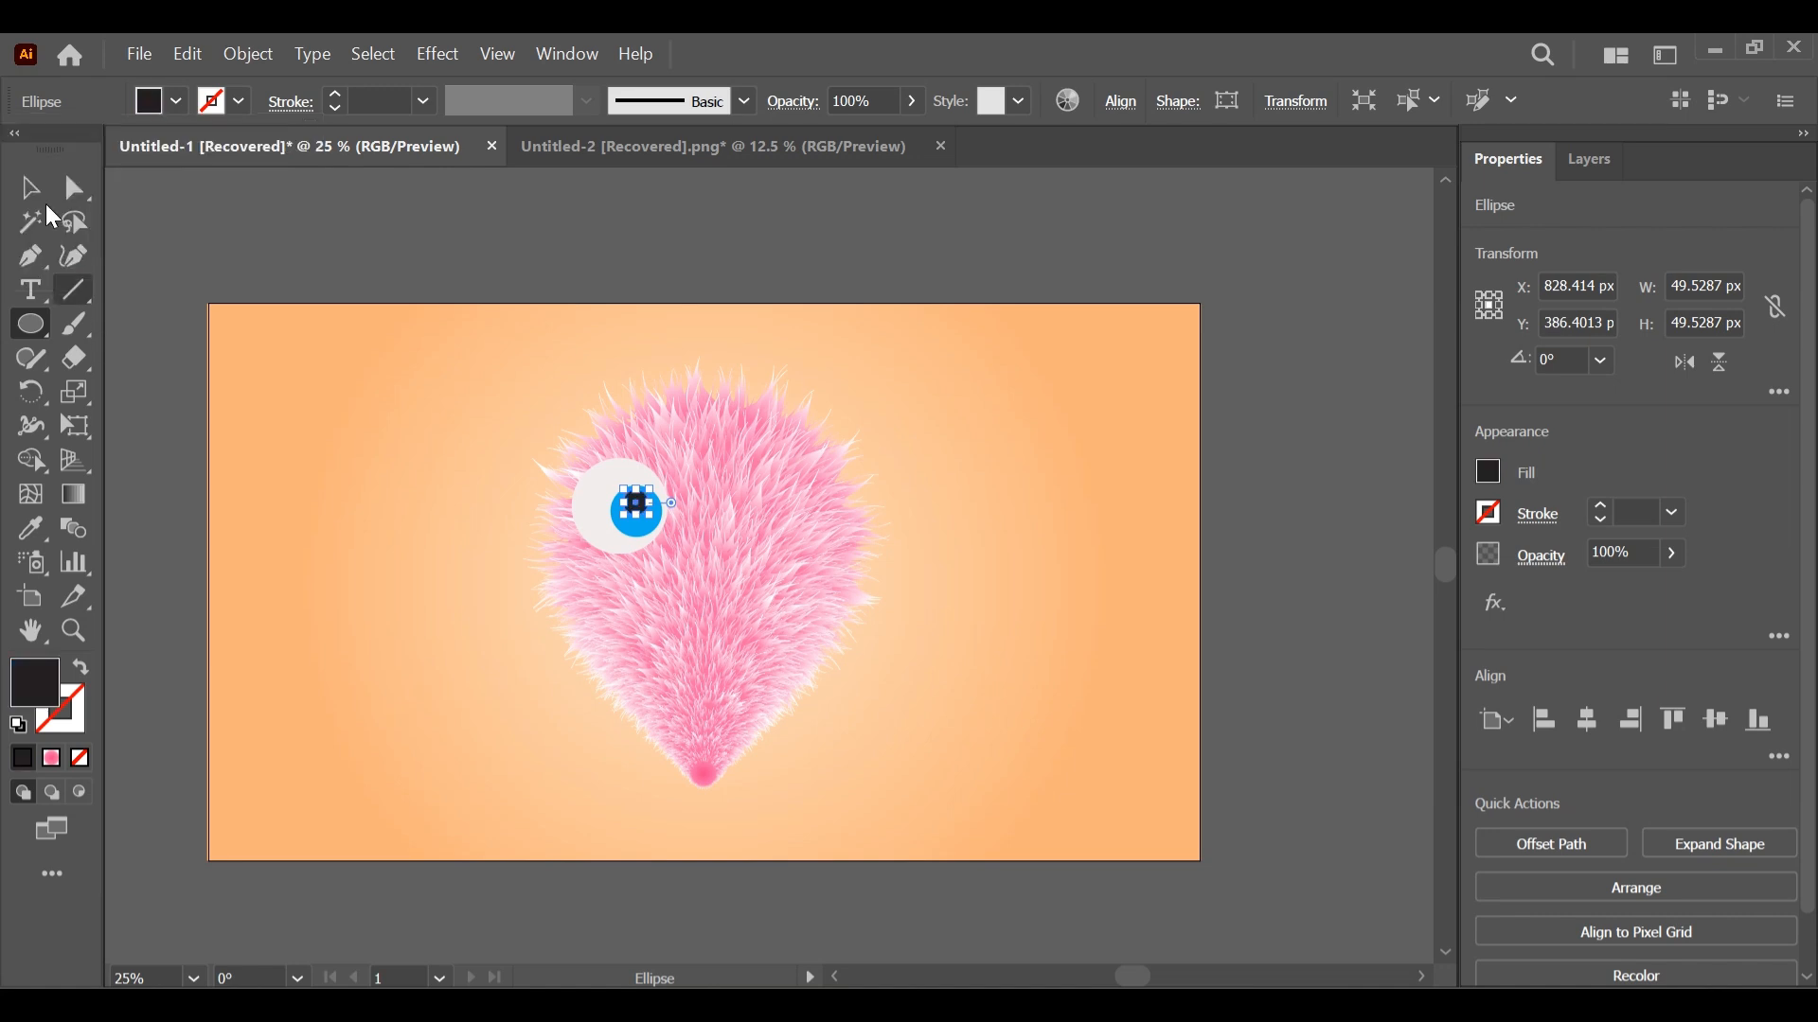
left_click(31, 188)
left_click(419, 420)
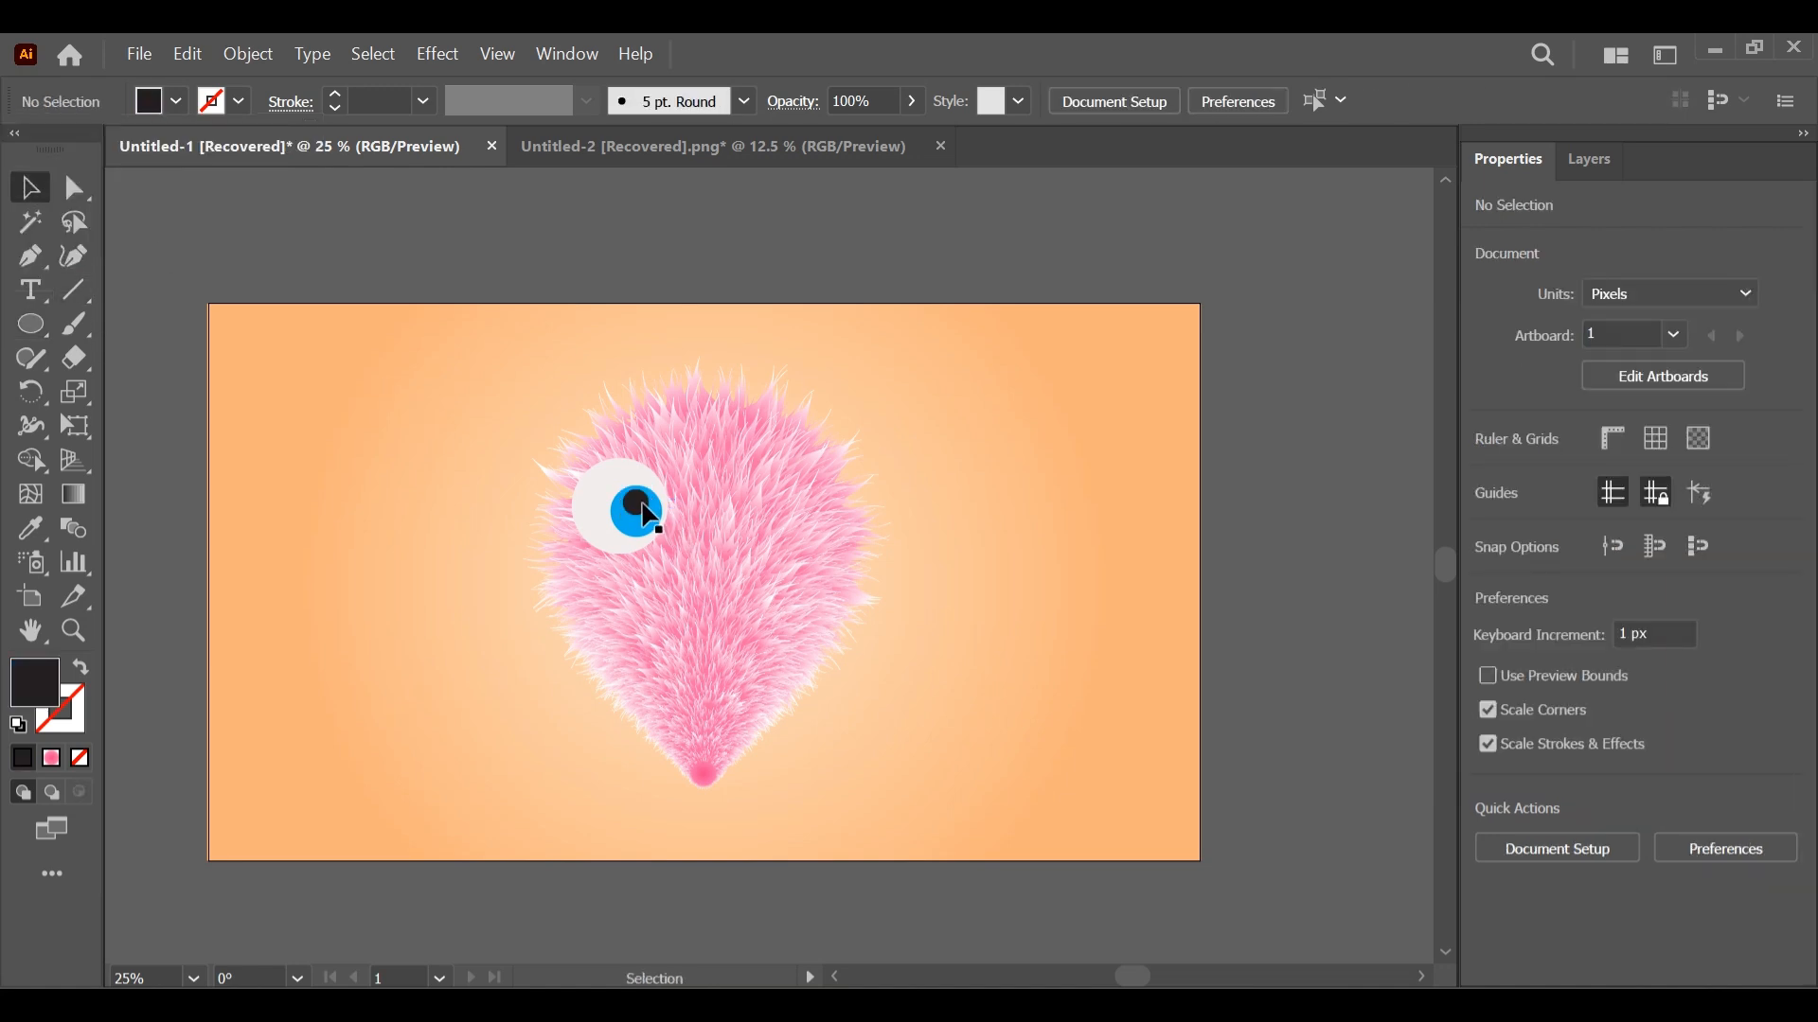
left_click_drag(641, 506, 655, 527)
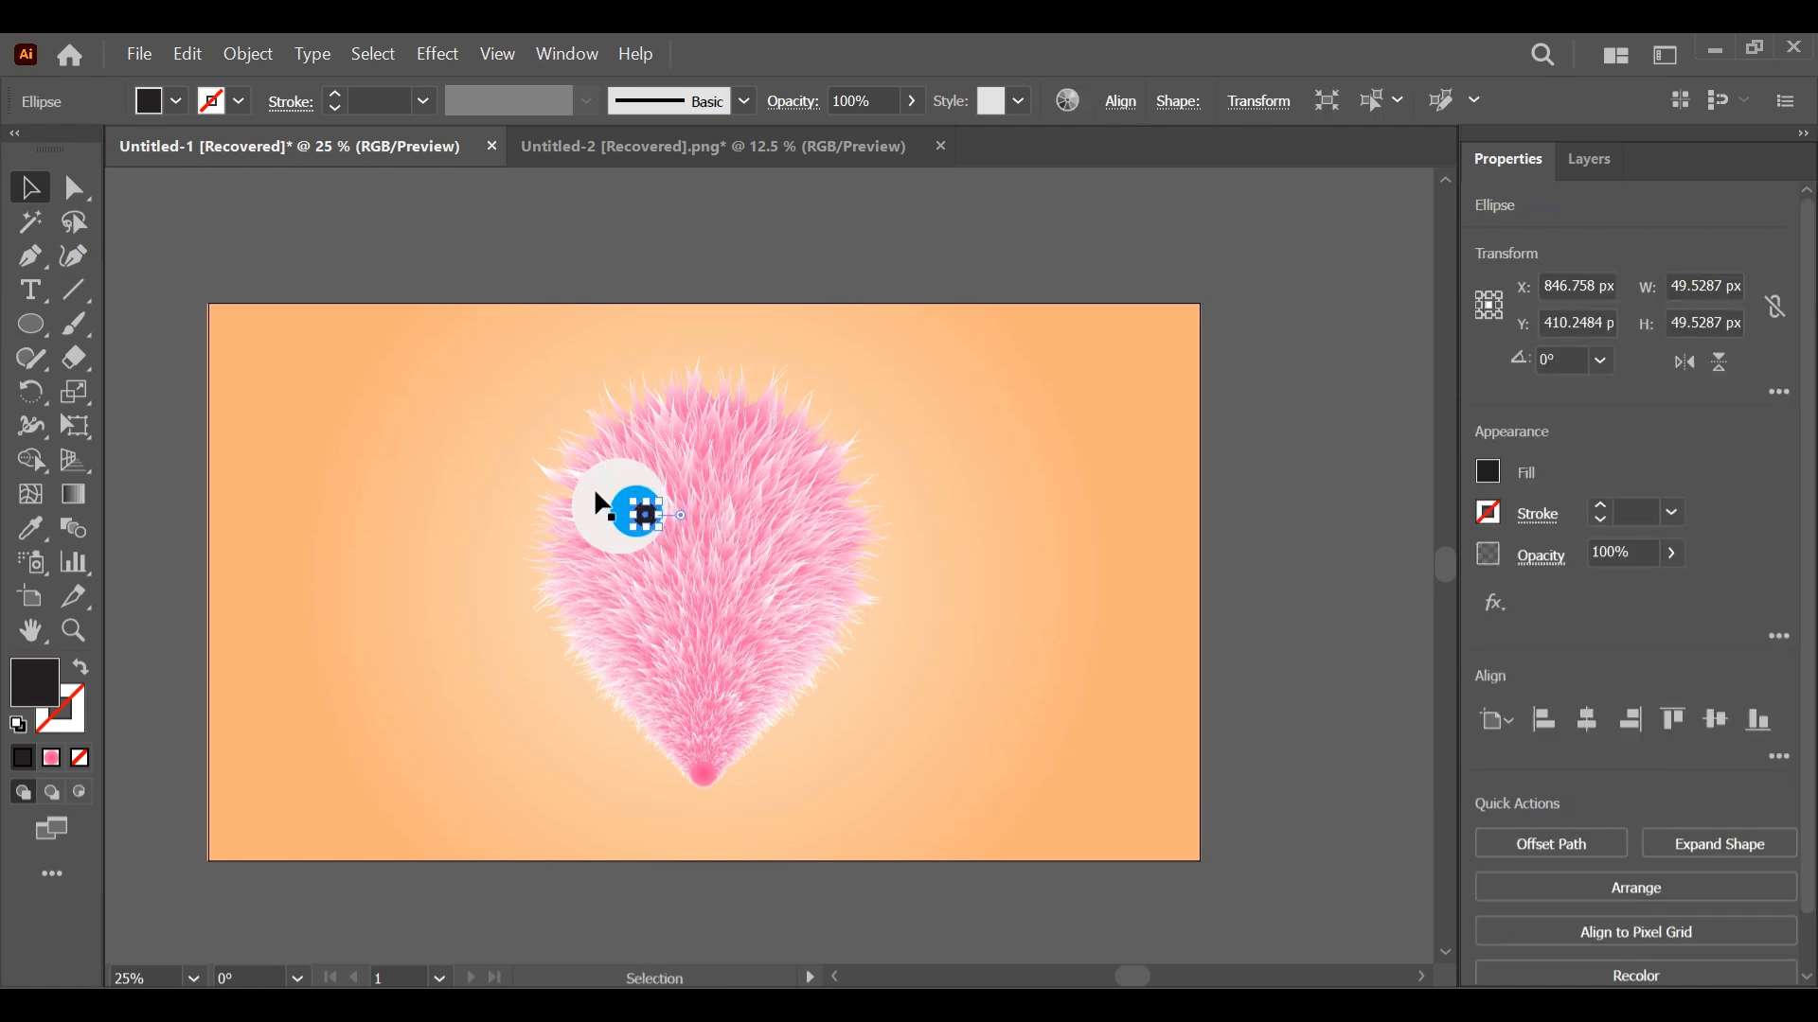
- Draw a highlight circle about 12 px wide in the eye's off-white at the upper-left edge of the pupil
left_click(596, 493)
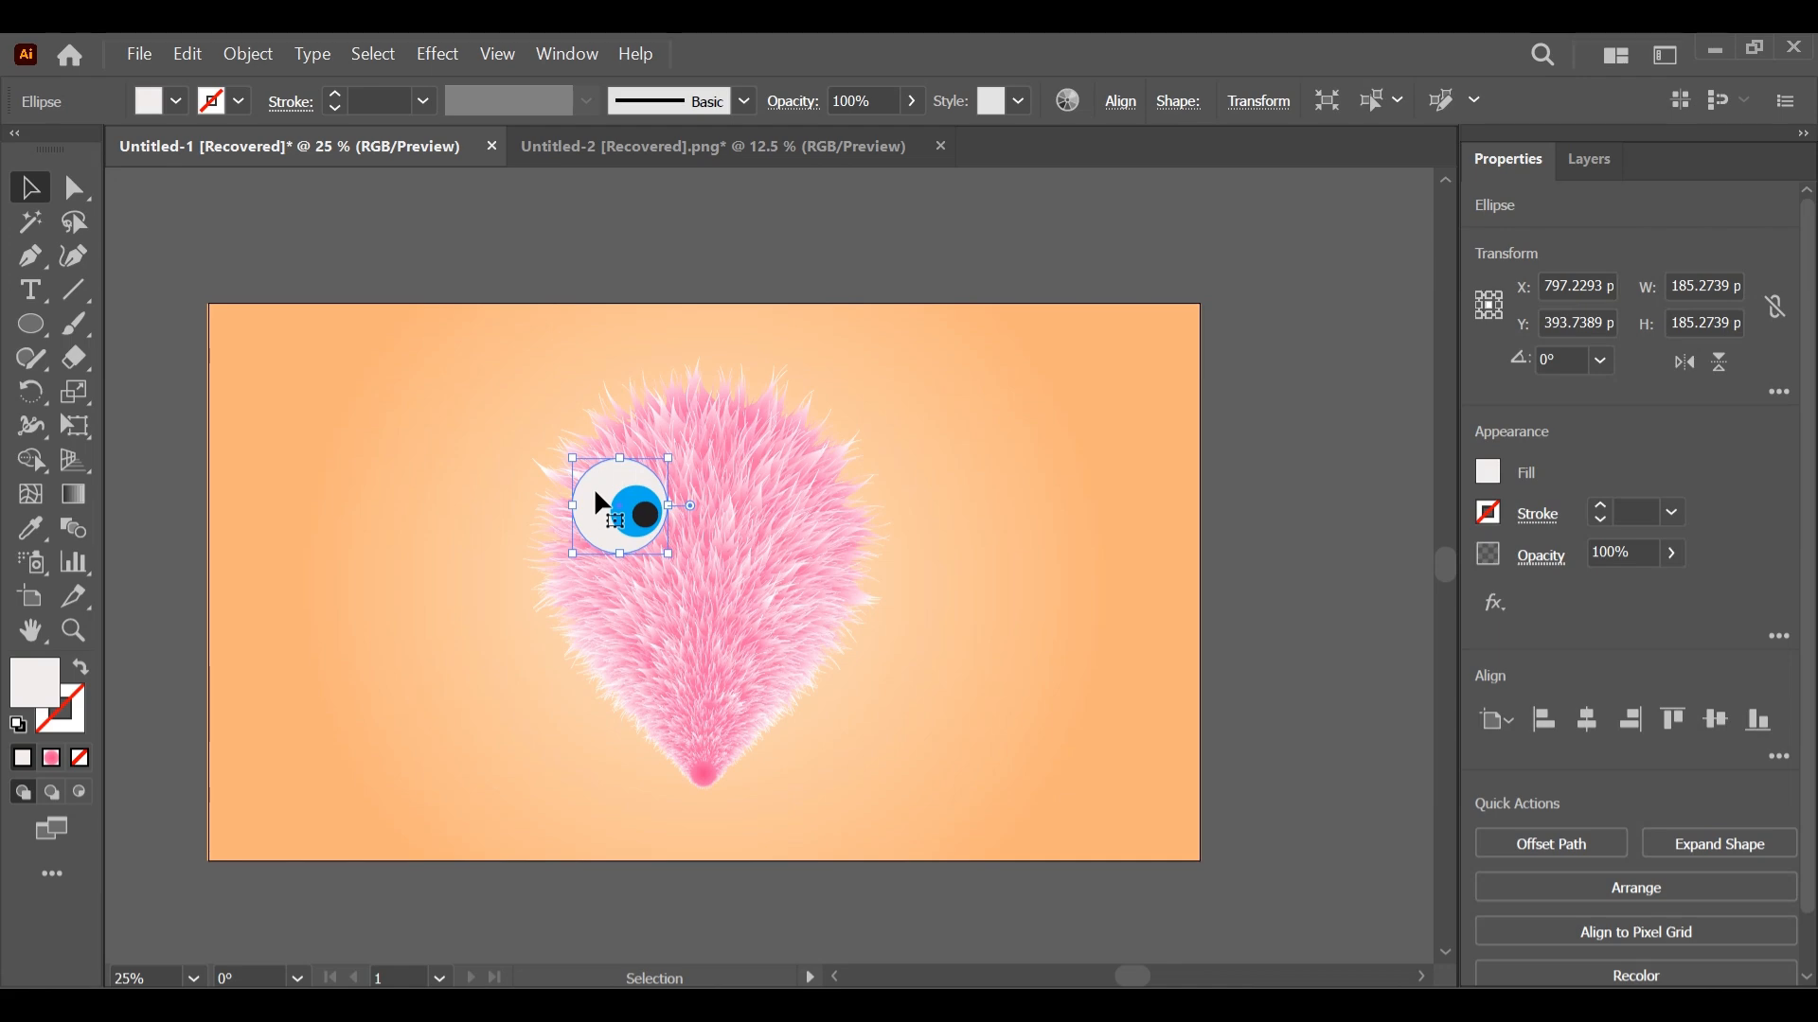
left_click(31, 332)
key("ctrl+plus")
key("ctrl+plus")
key("ctrl+plus")
key("ctrl+plus")
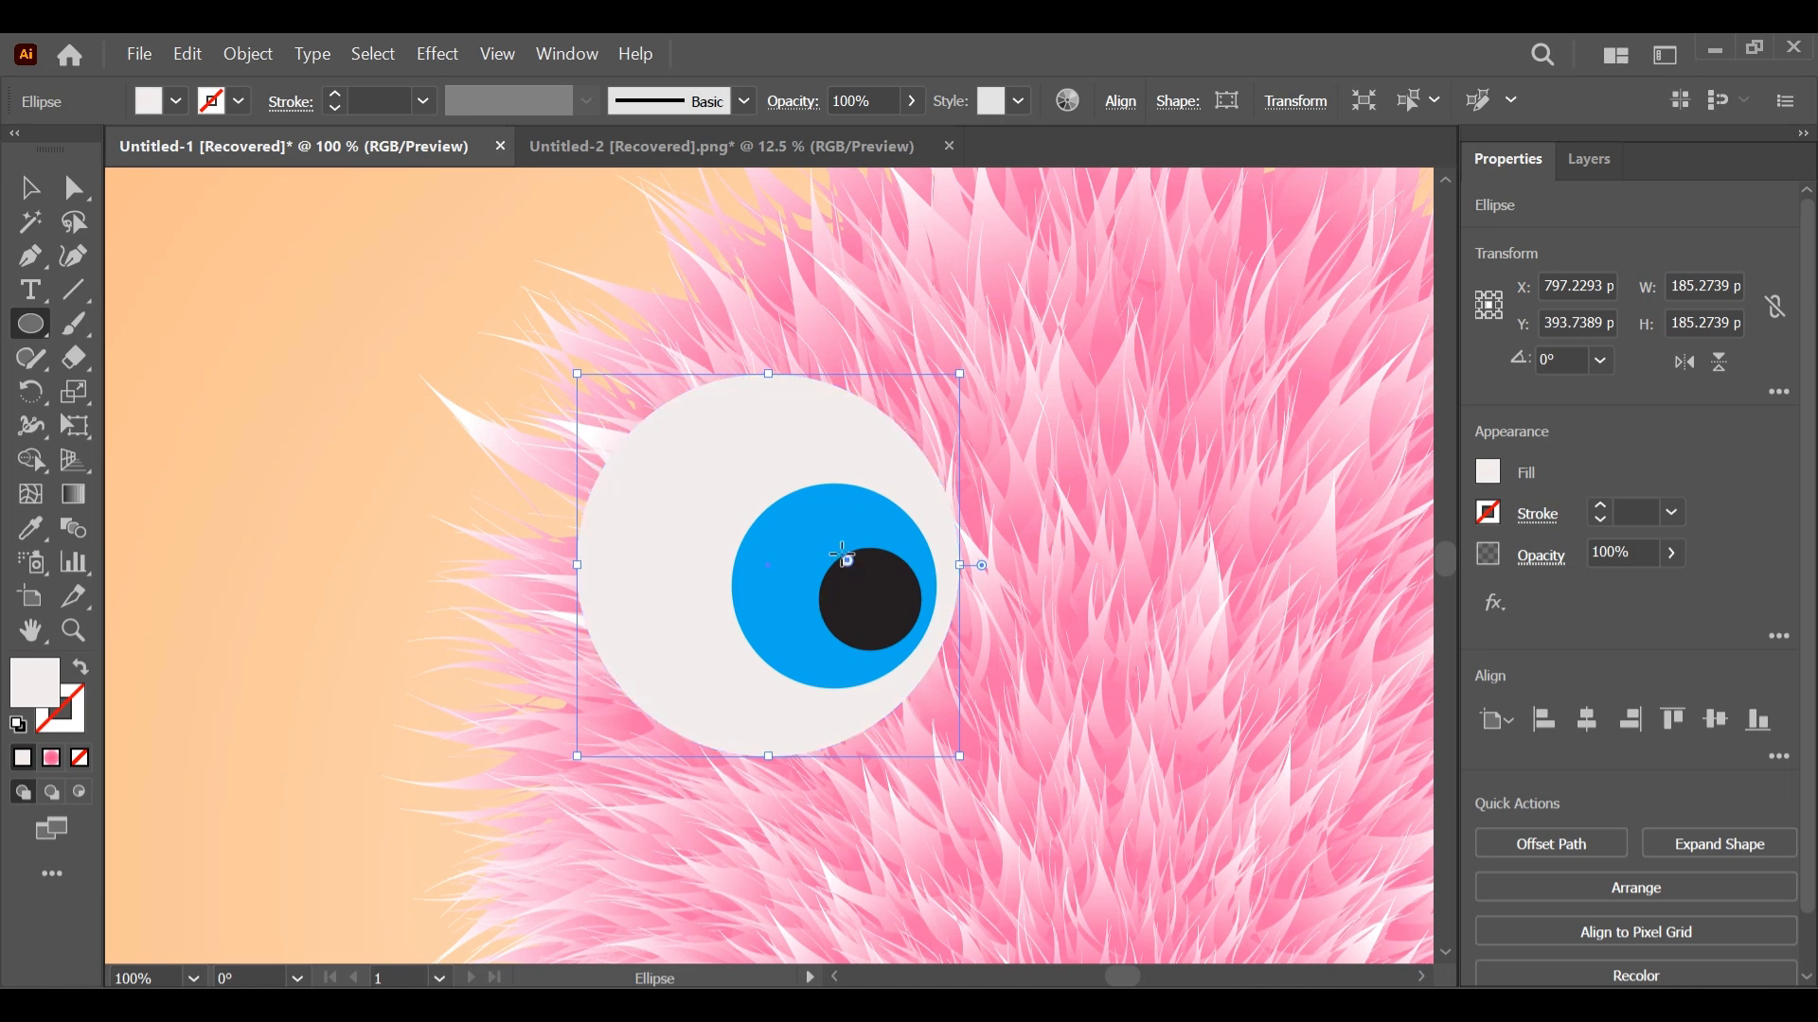
left_click_drag(836, 548, 848, 560)
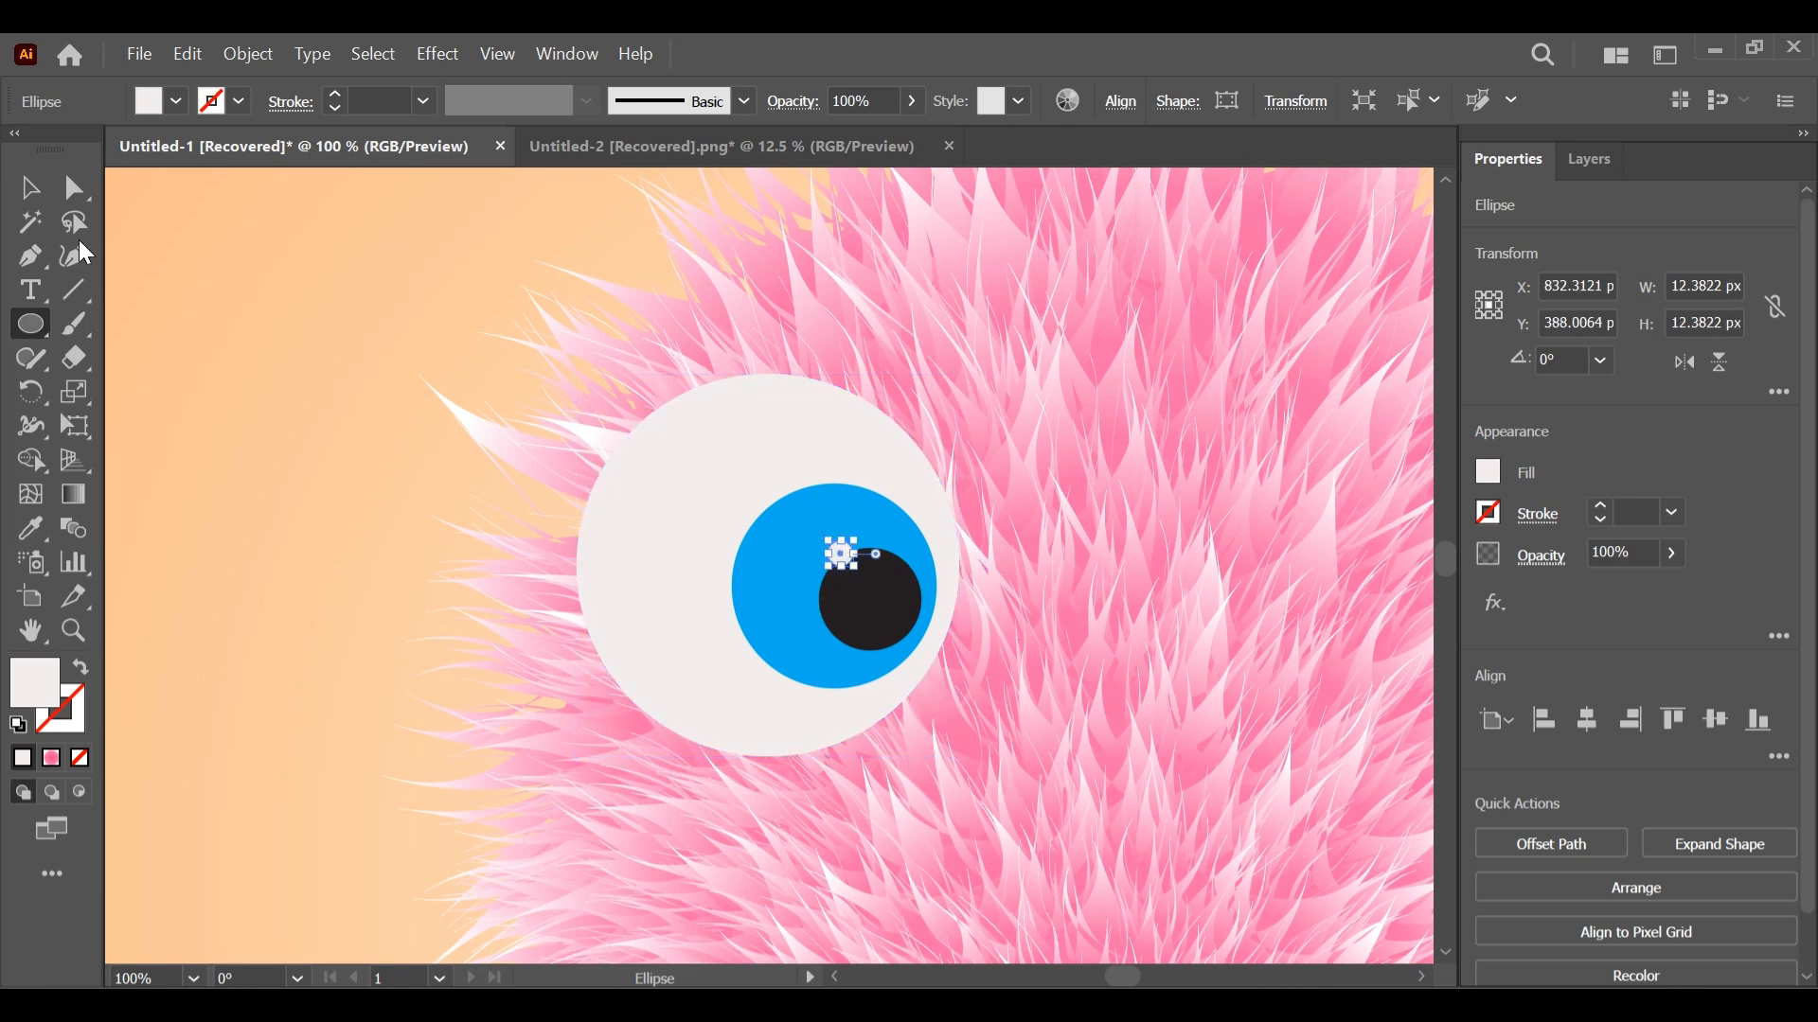
- Duplicate the small highlight circle to the pupil's lower-right edge at about X 867, Y 423 px
left_click(30, 187)
left_click(812, 599)
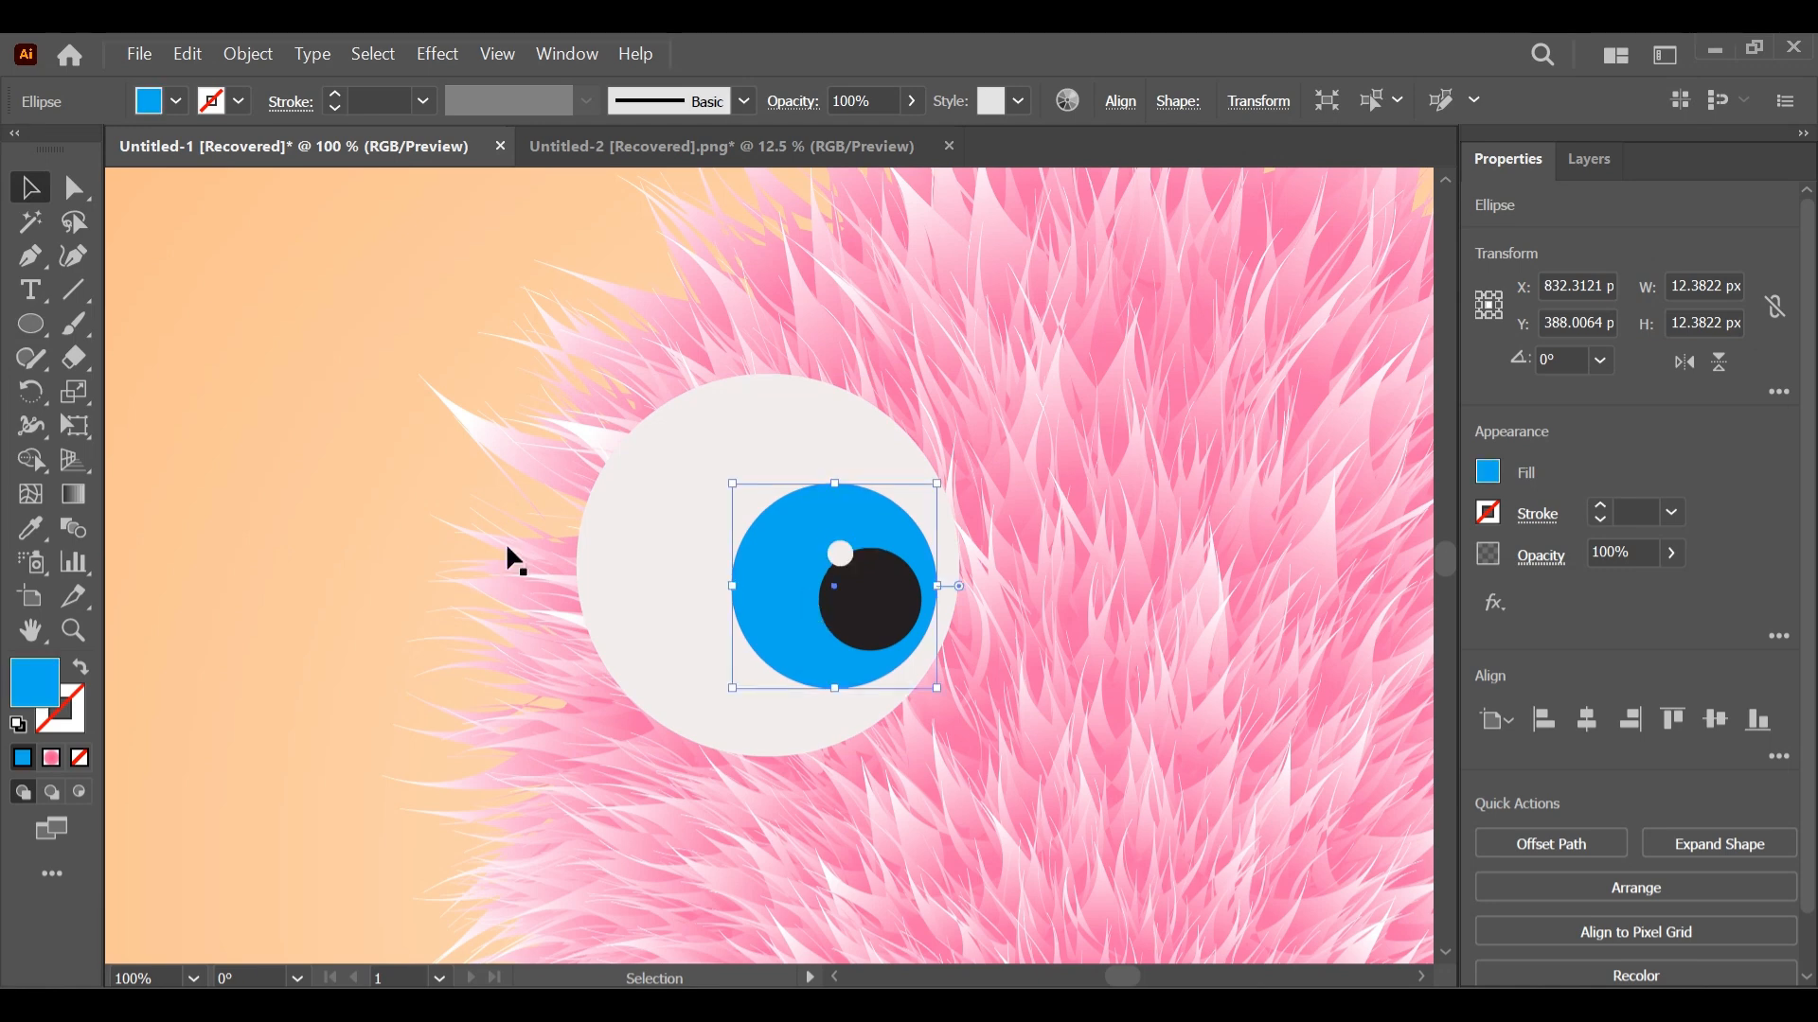
left_click(377, 533)
left_click_drag(843, 559, 897, 644)
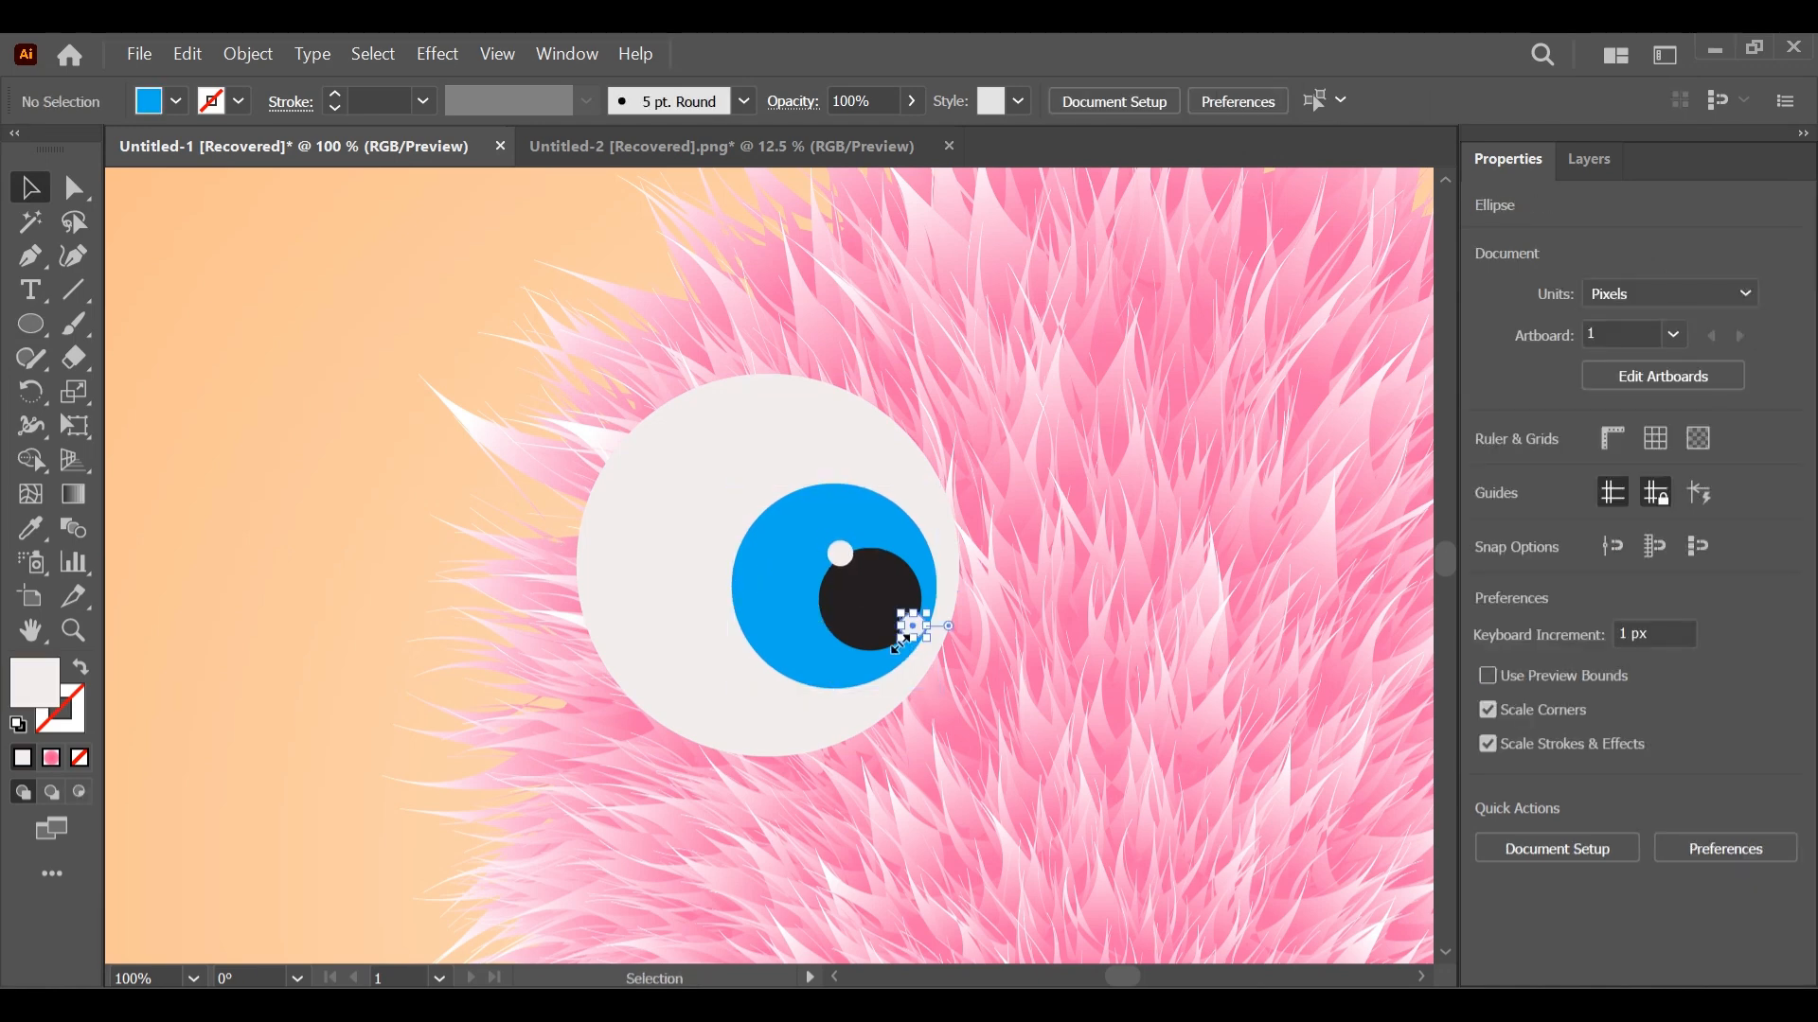
key("ctrl+minus")
key("ctrl+minus")
key("ctrl+minus")
key("ctrl+minus")
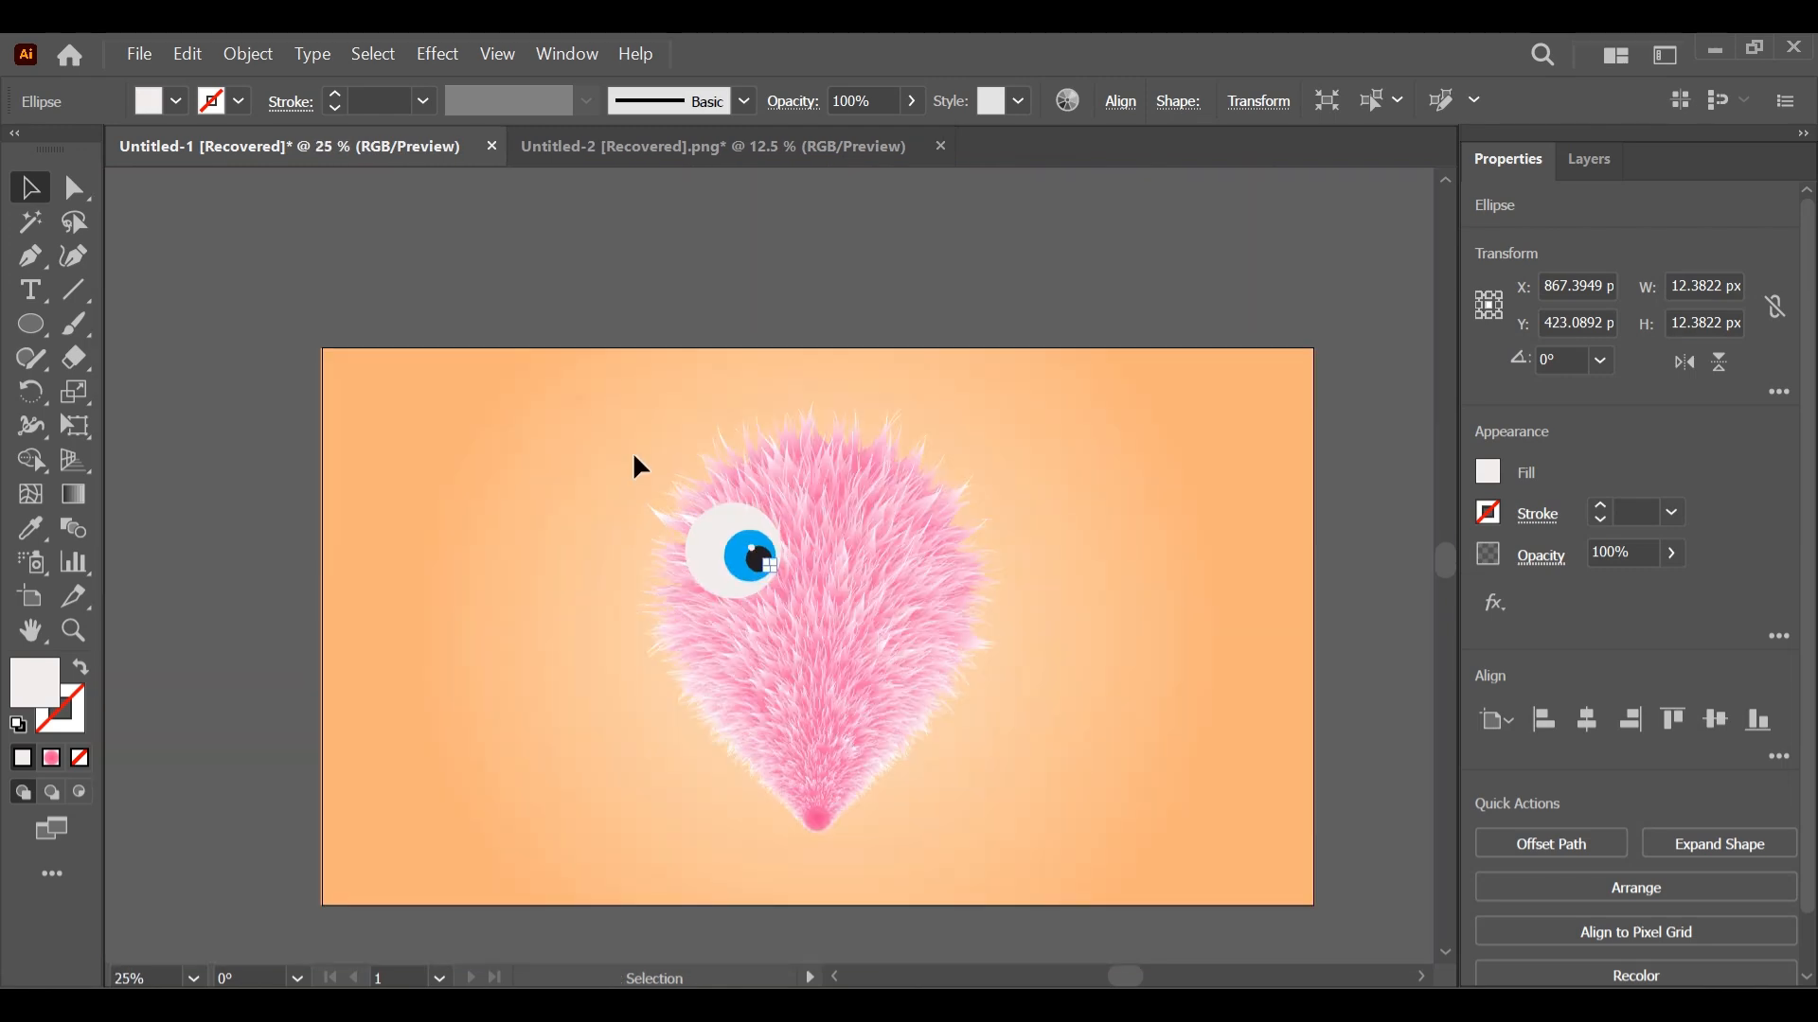
left_click(654, 301)
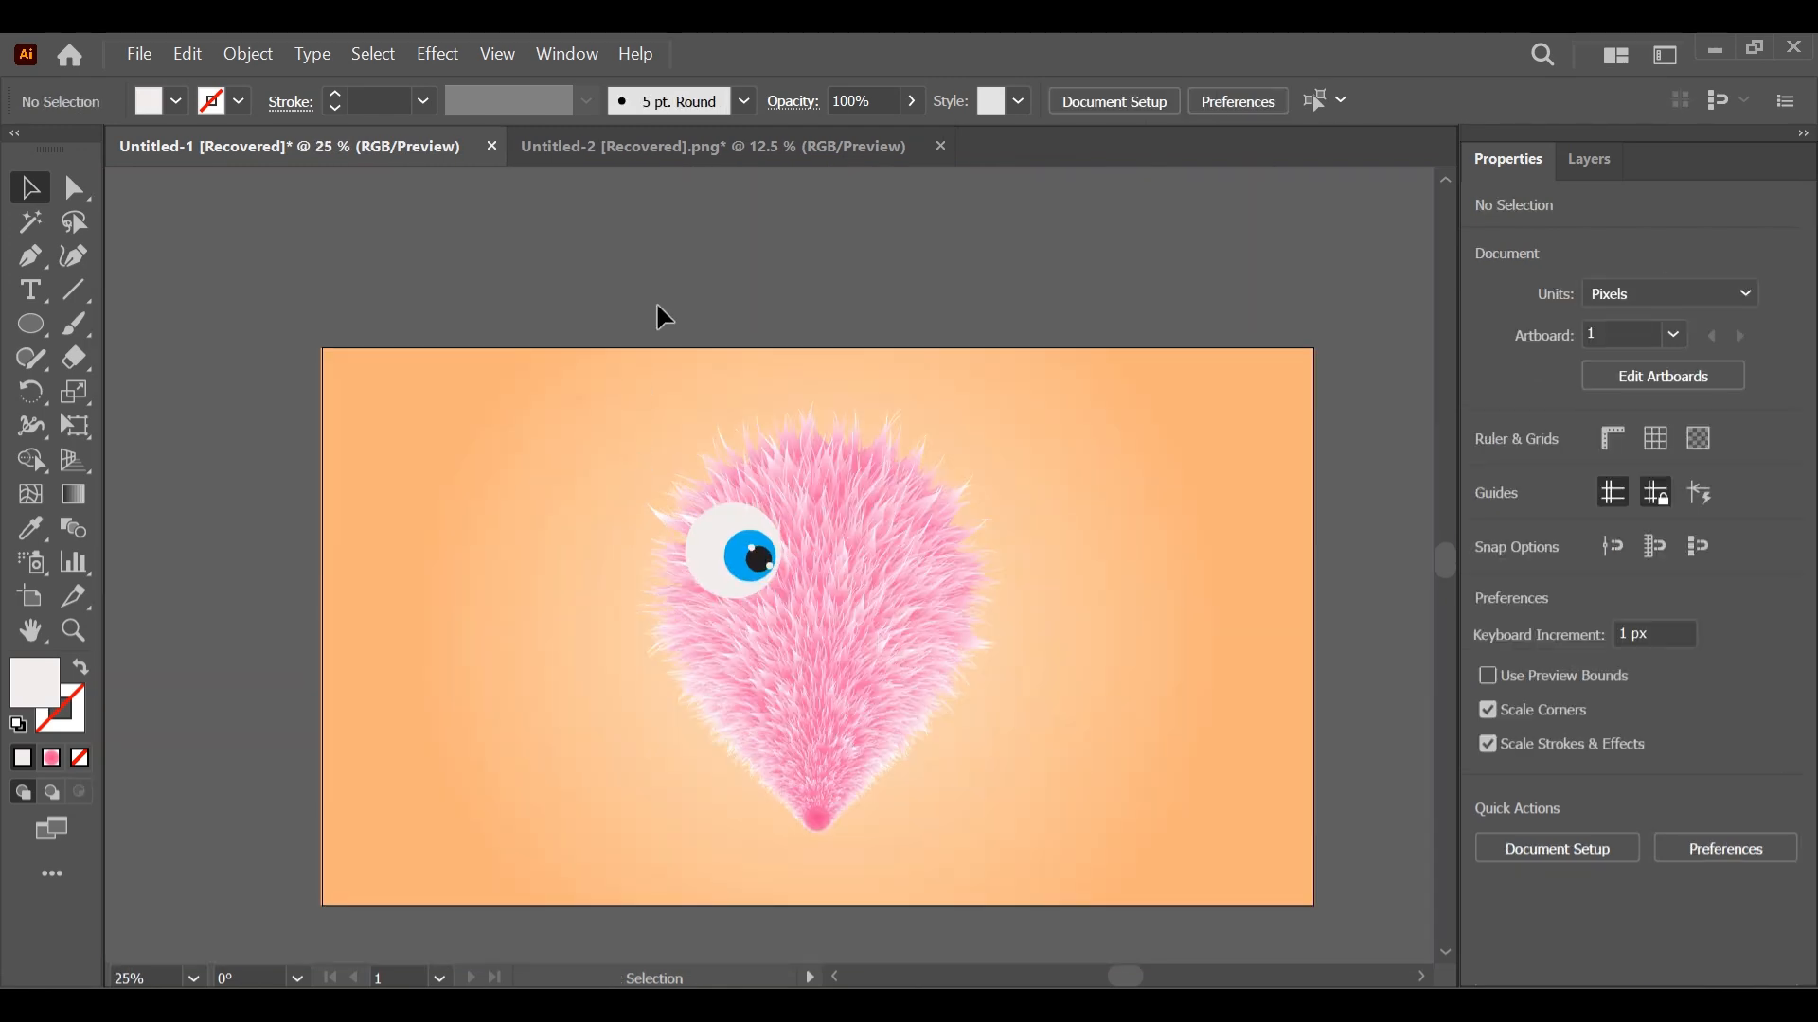
- Duplicate the grouped eye to the right at about X 1044, Y 404 px and flip the copy horizontally
left_click(734, 582)
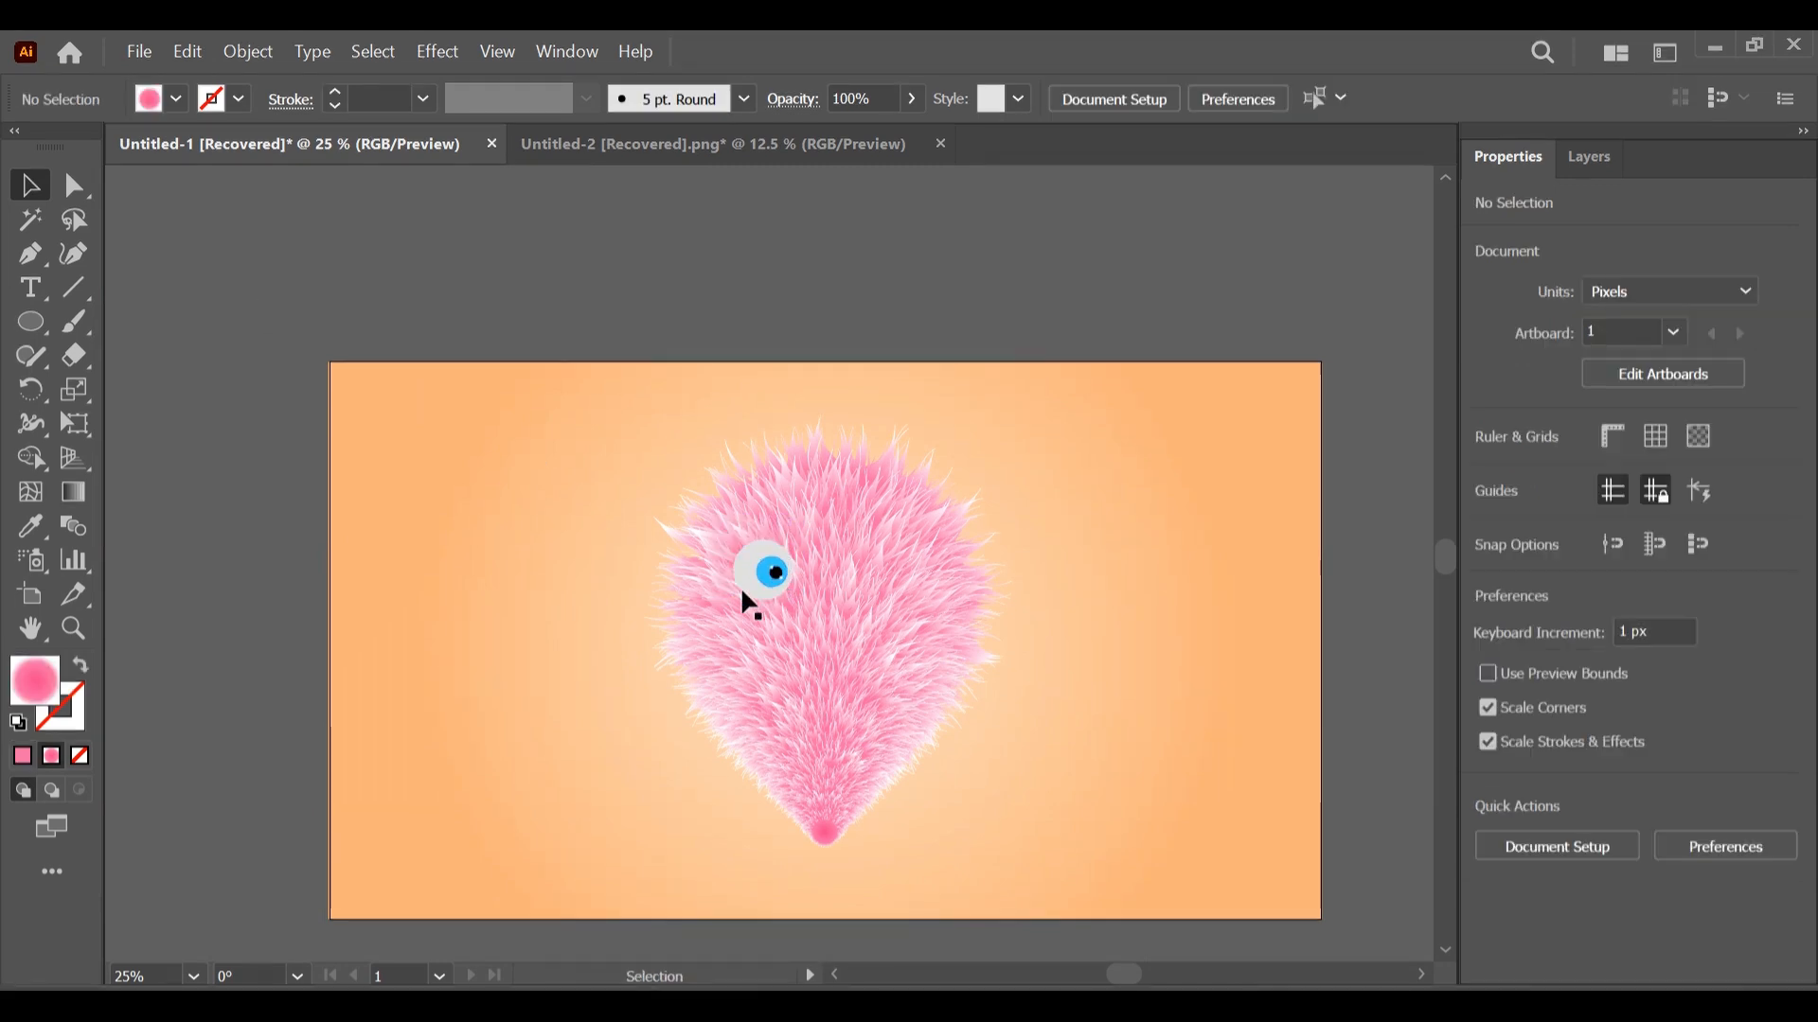
left_click_drag(776, 585, 884, 586)
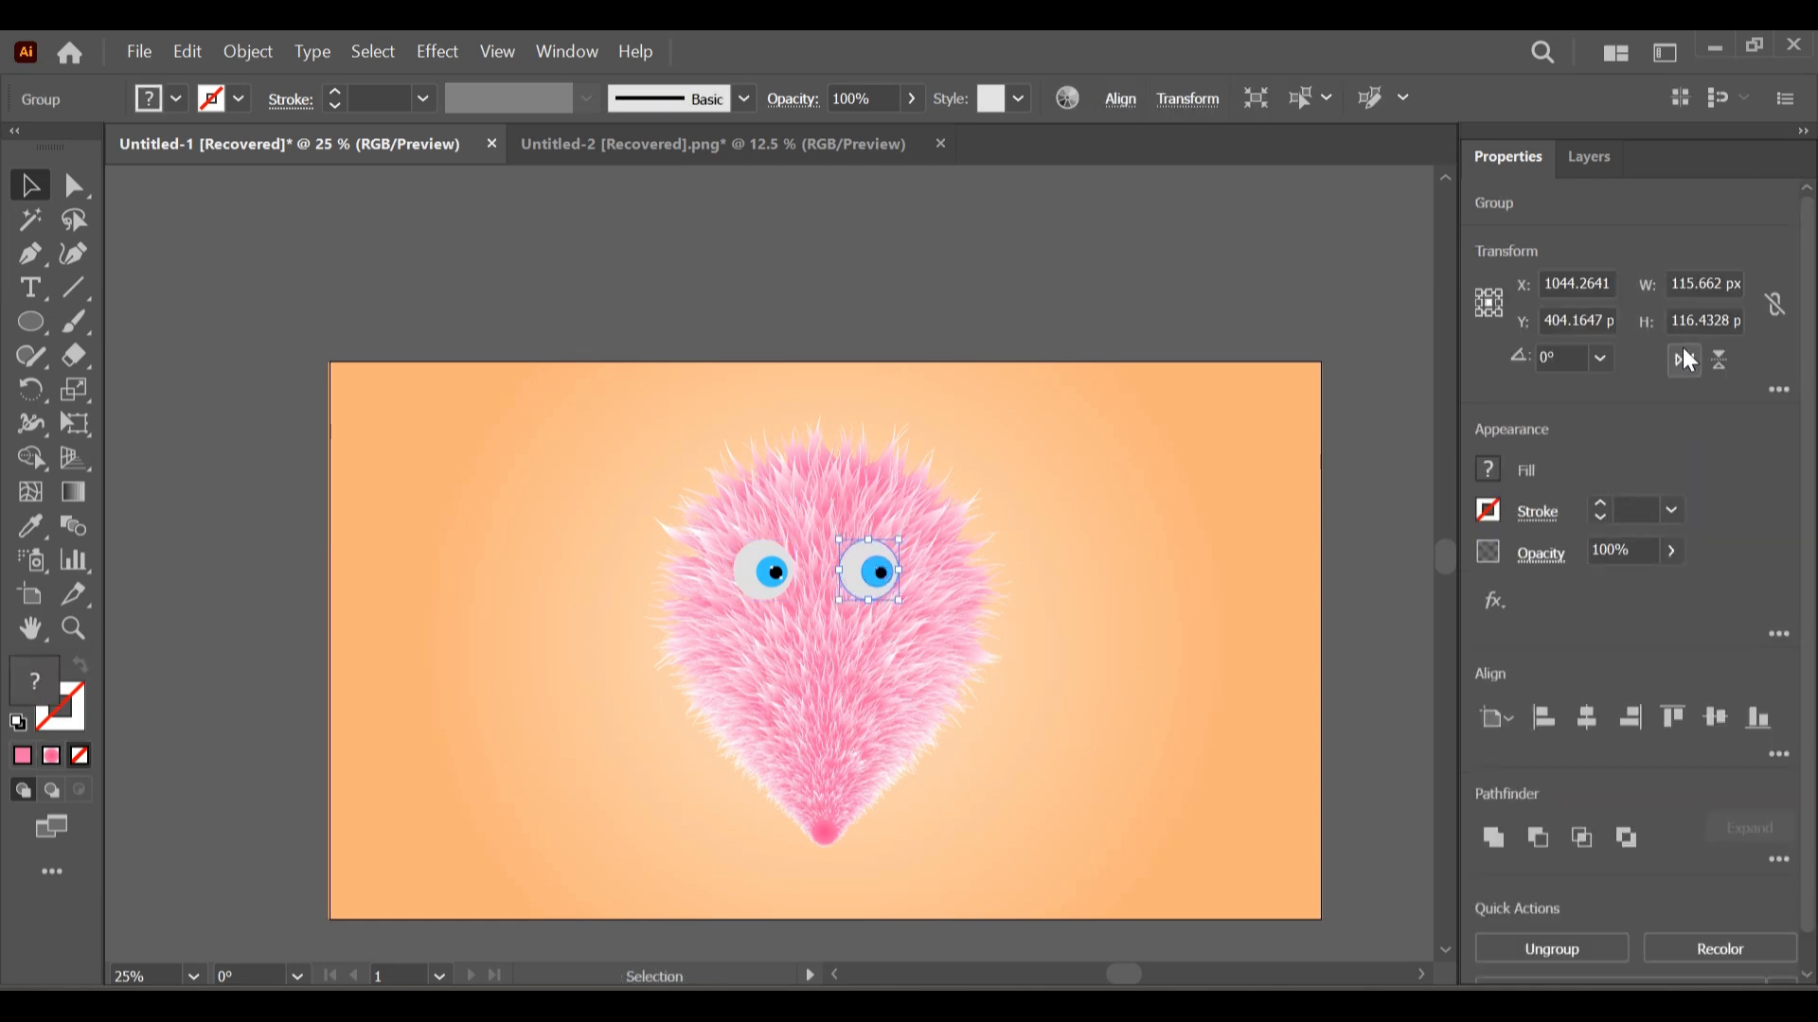
left_click(1685, 359)
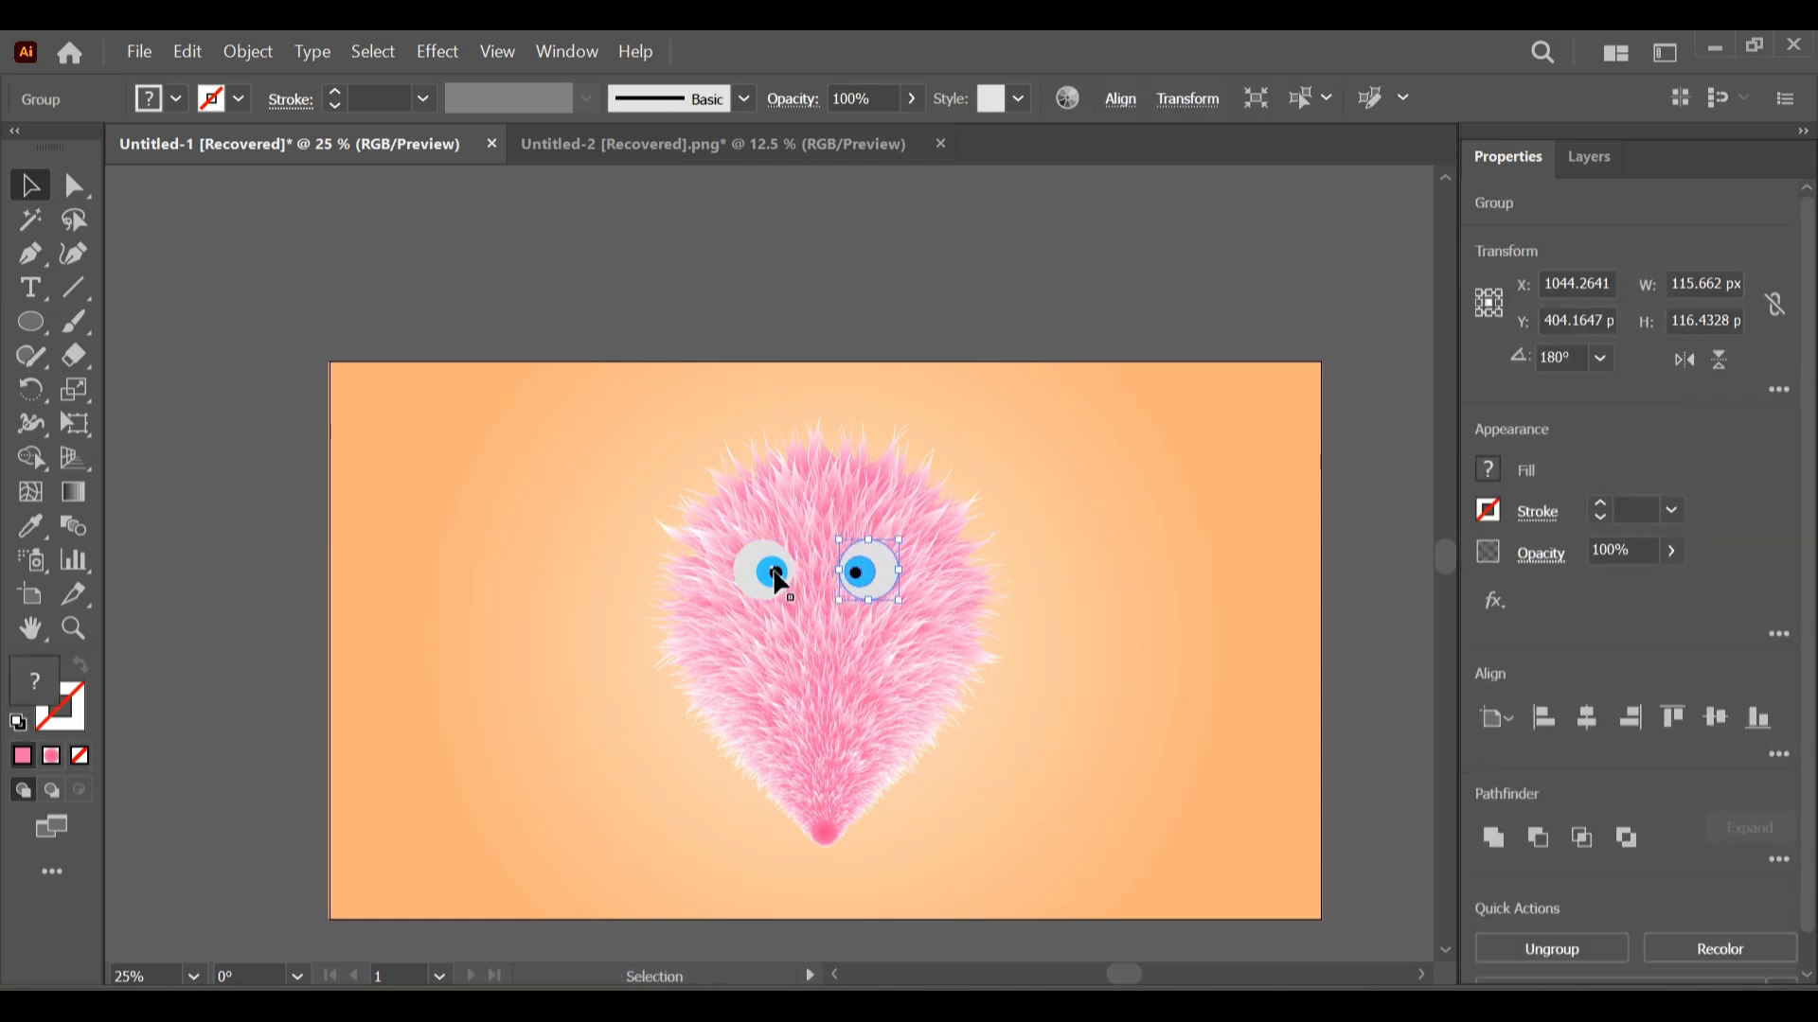
- Centre both eyes together horizontally on the artboard and shift them down to about Y 415 px
left_click(741, 540, "shift")
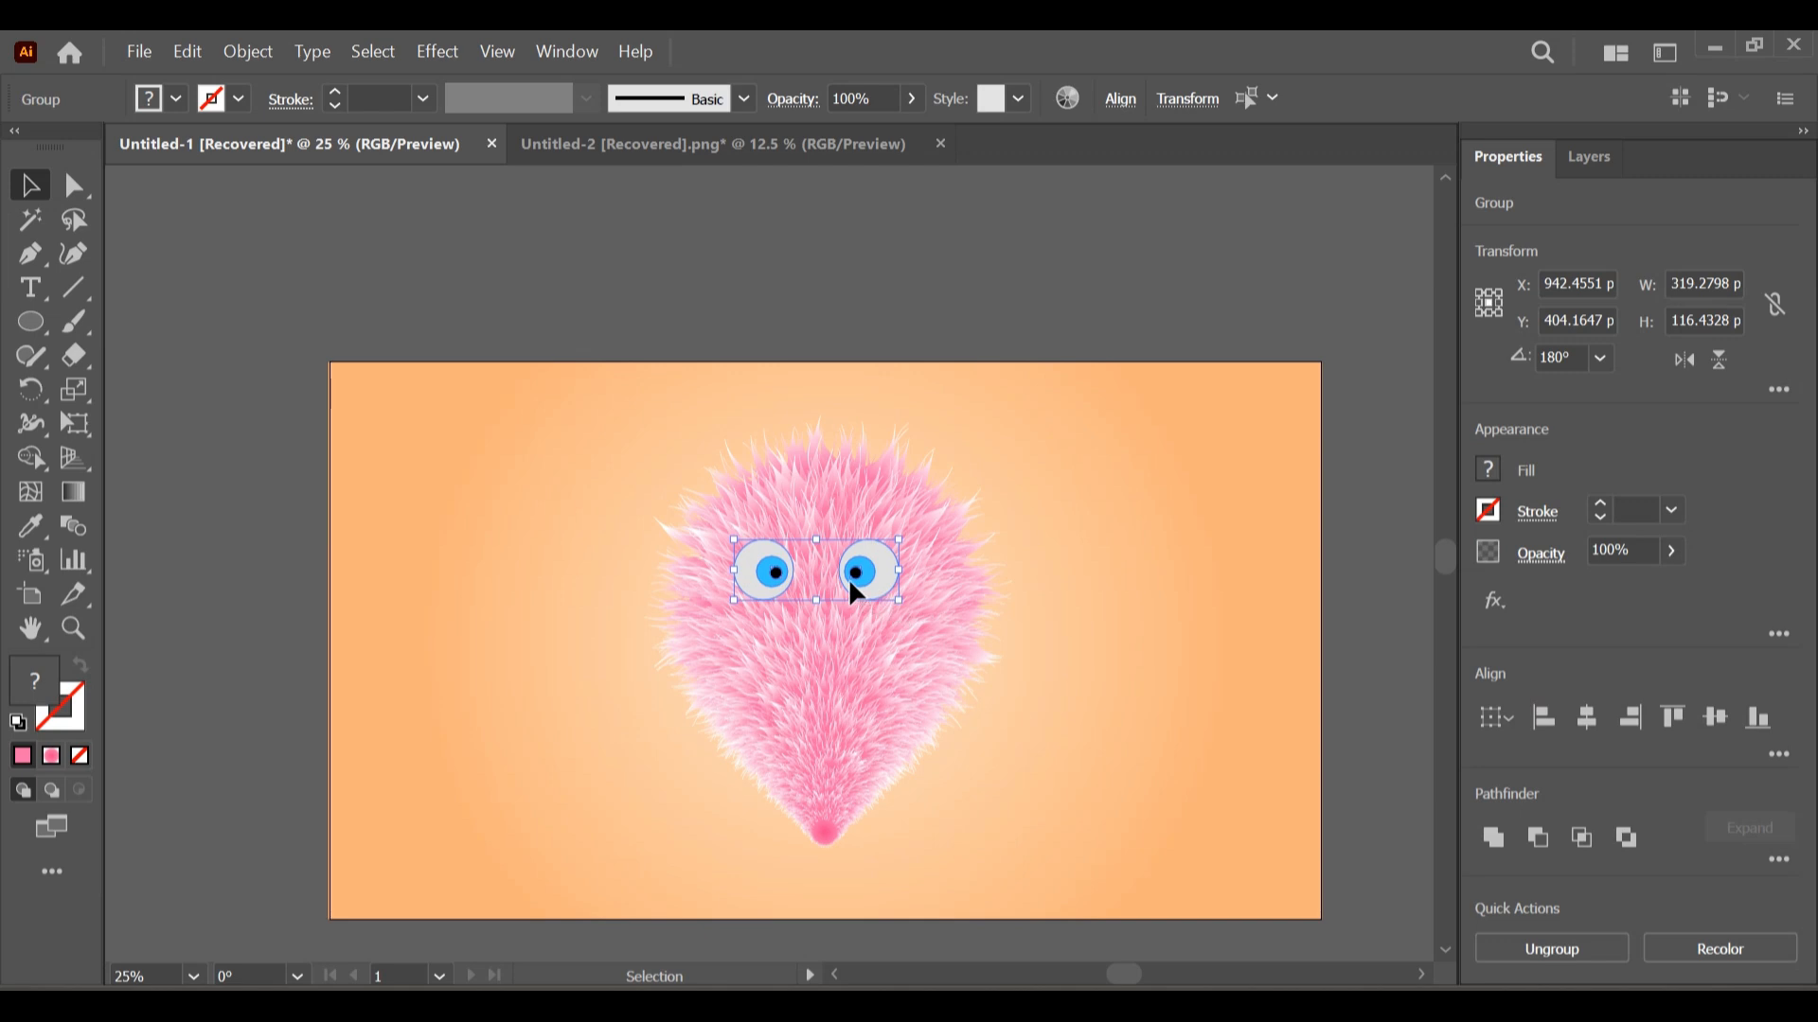
left_click_drag(848, 578, 856, 578)
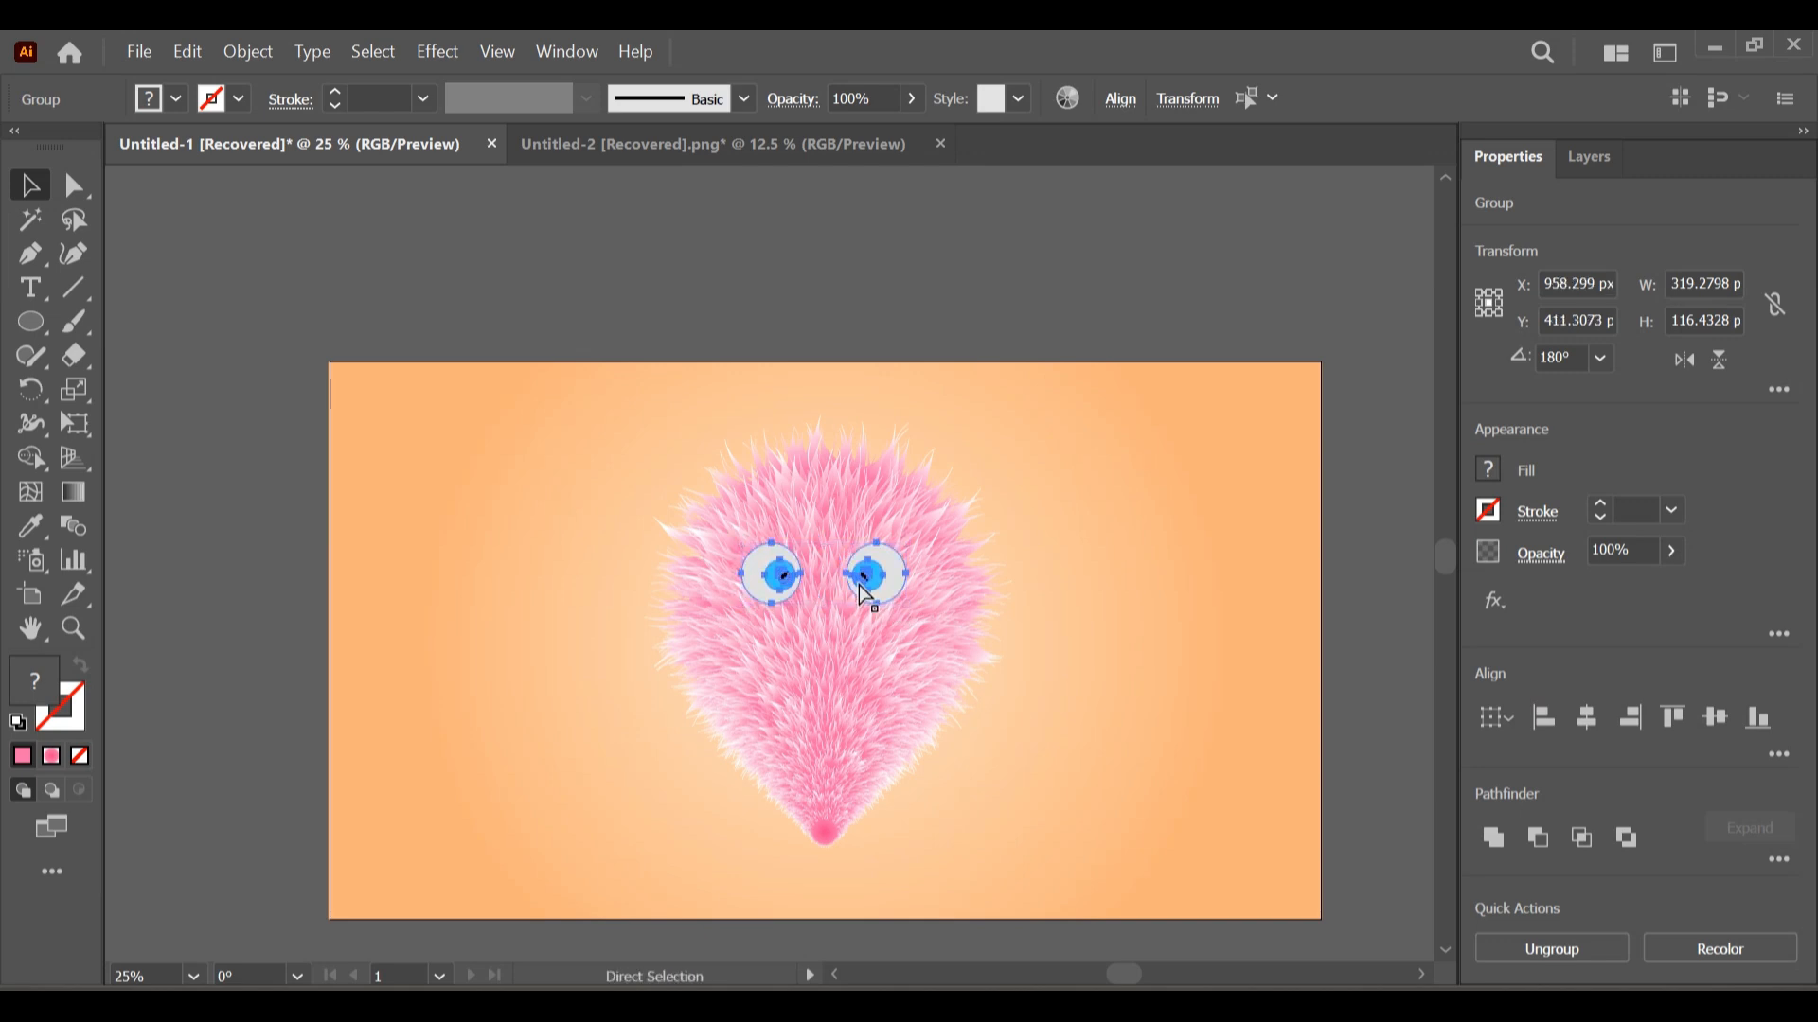
left_click(1596, 718)
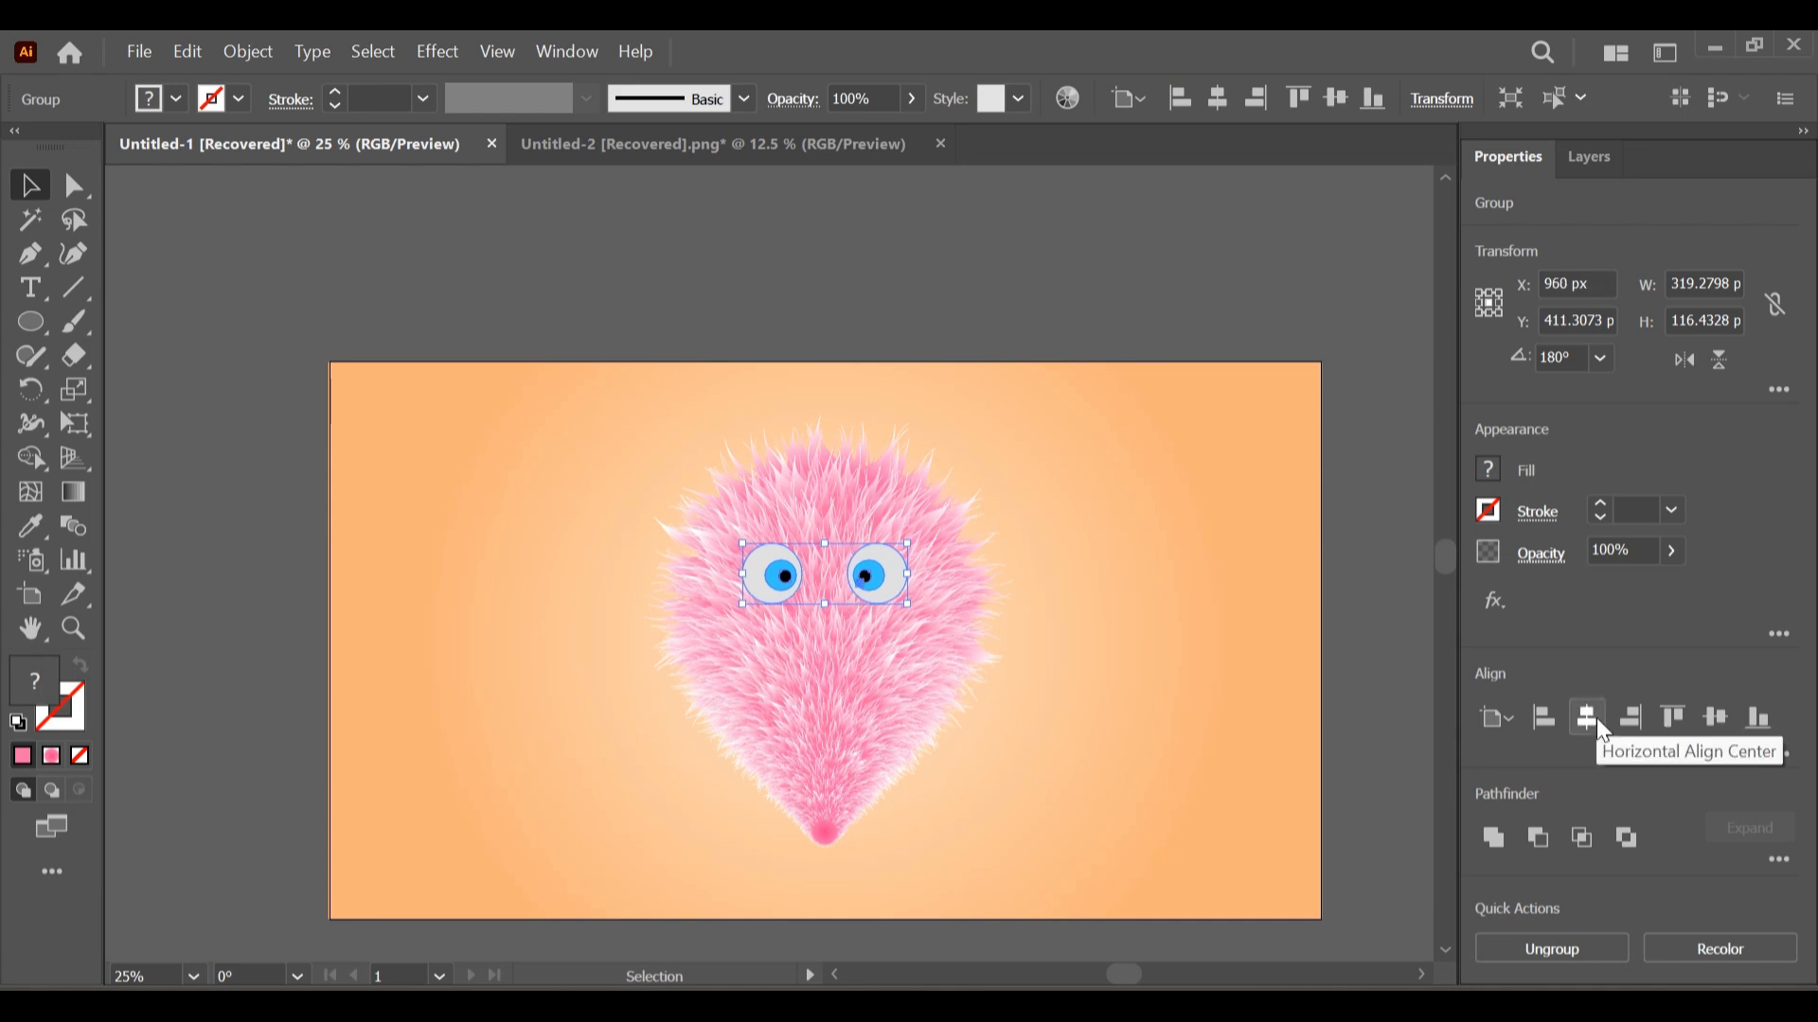
left_click(1087, 587)
left_click_drag(889, 572, 878, 568)
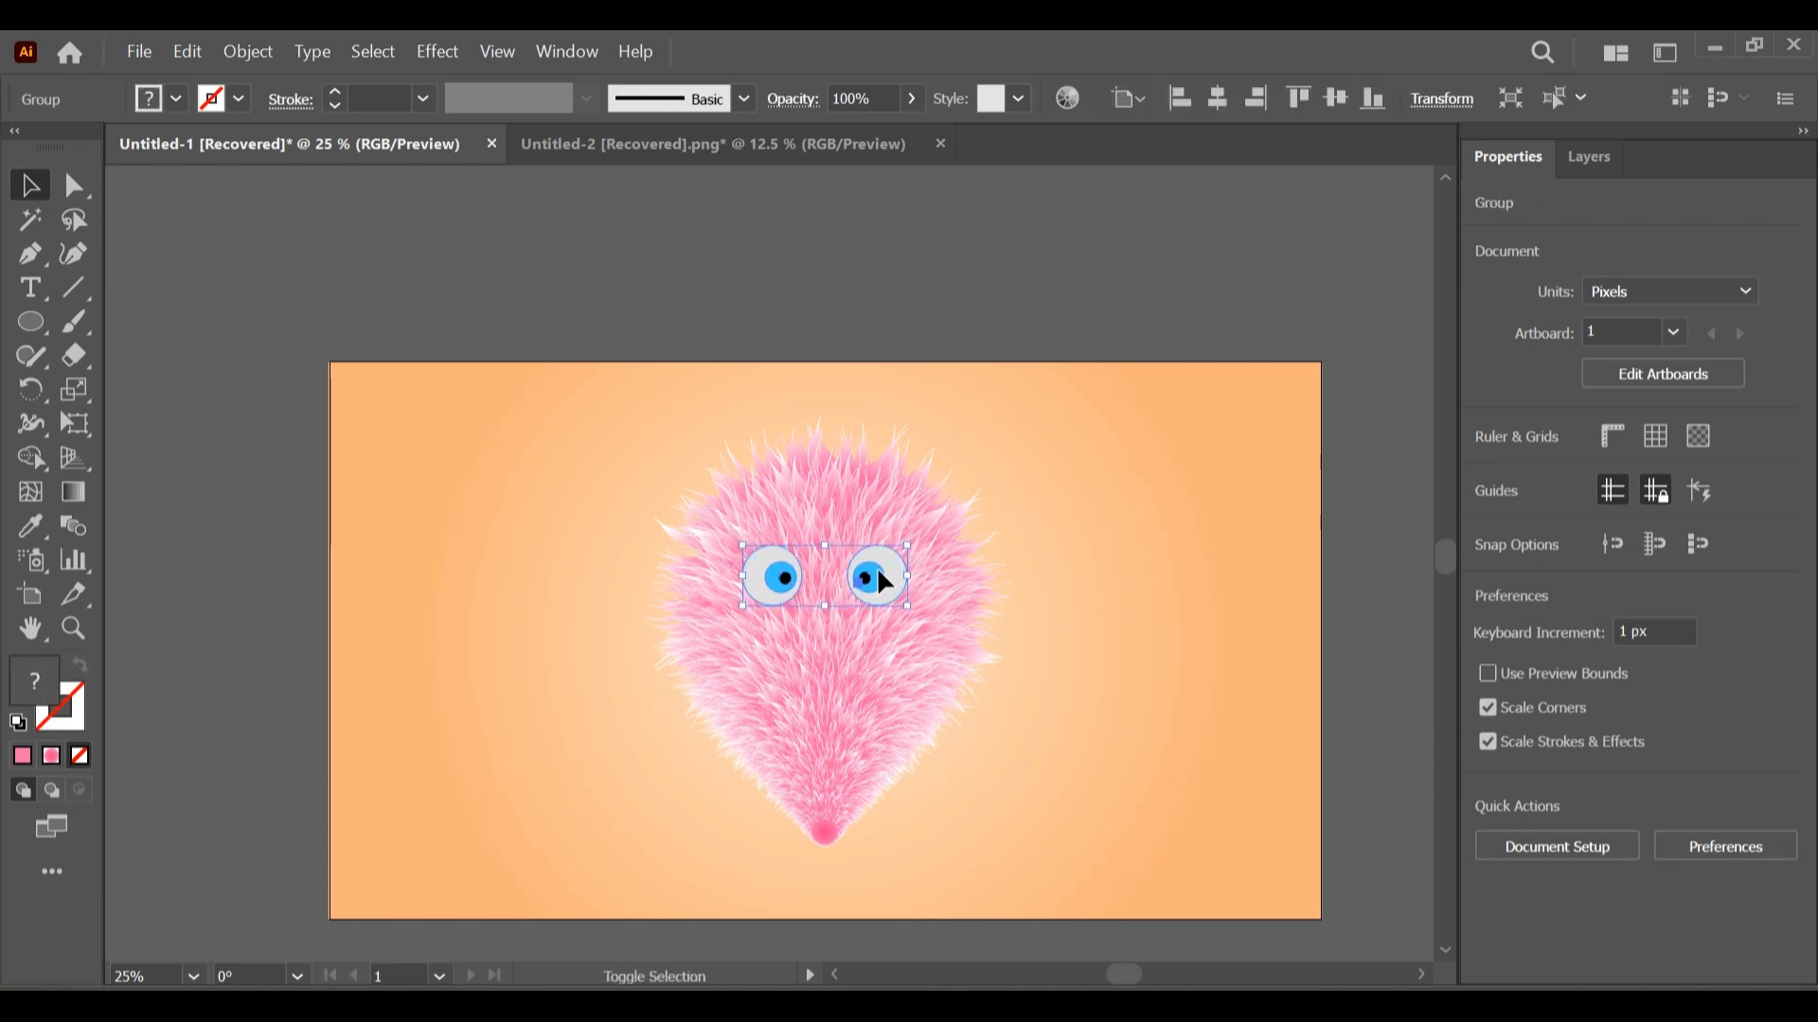
- Draw a narrow vertical ellipse about 61 × 207 px below the eyes and fill it with solid pink F970AA
left_click(38, 324)
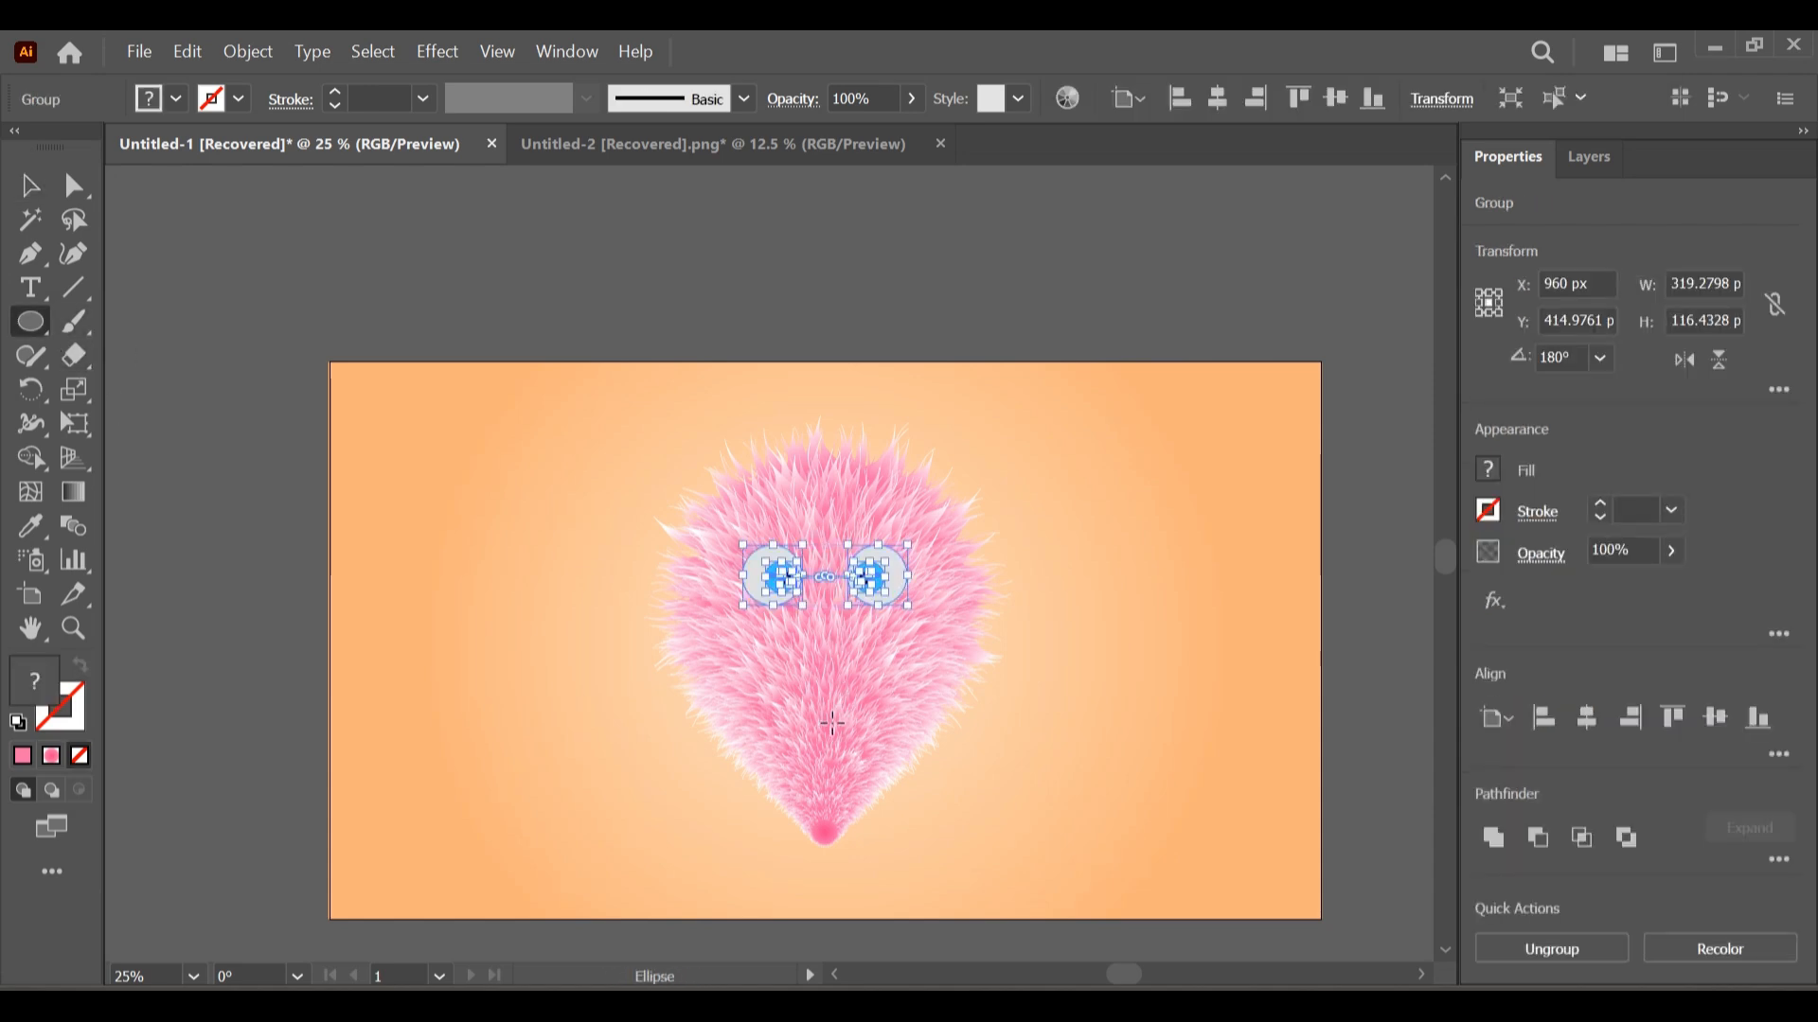
left_click_drag(832, 721, 803, 620)
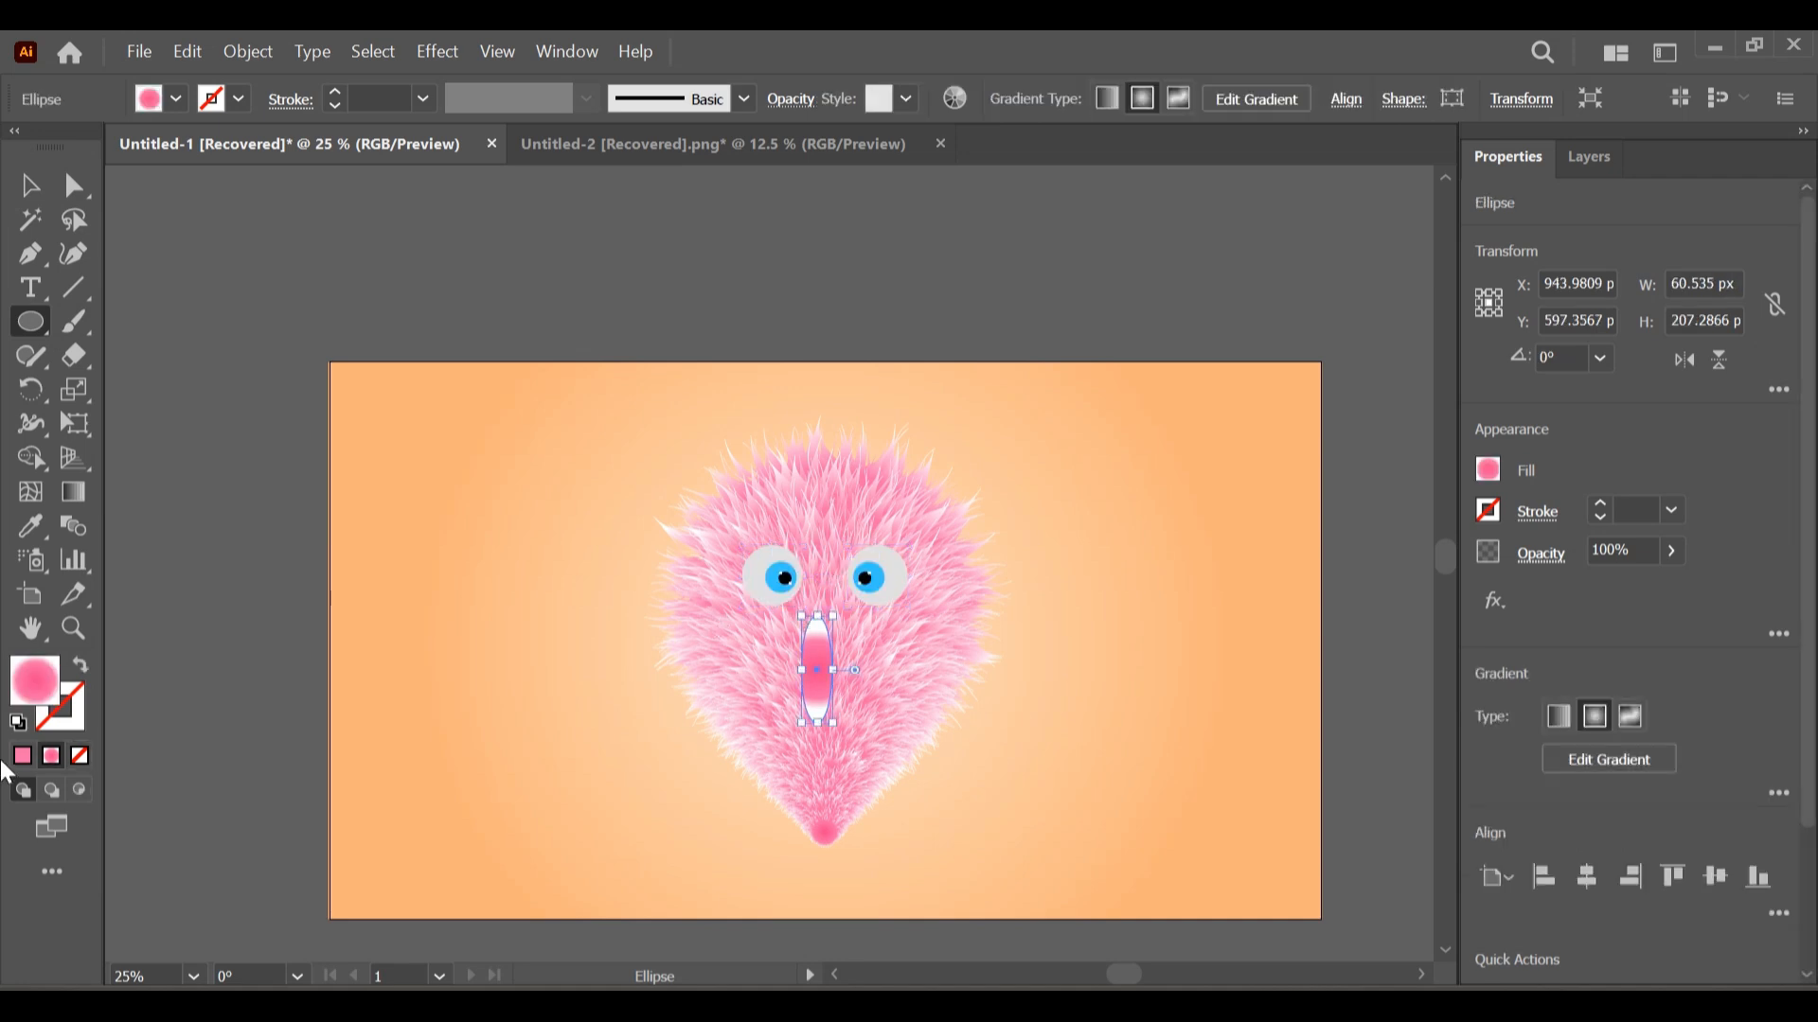
left_click(38, 536)
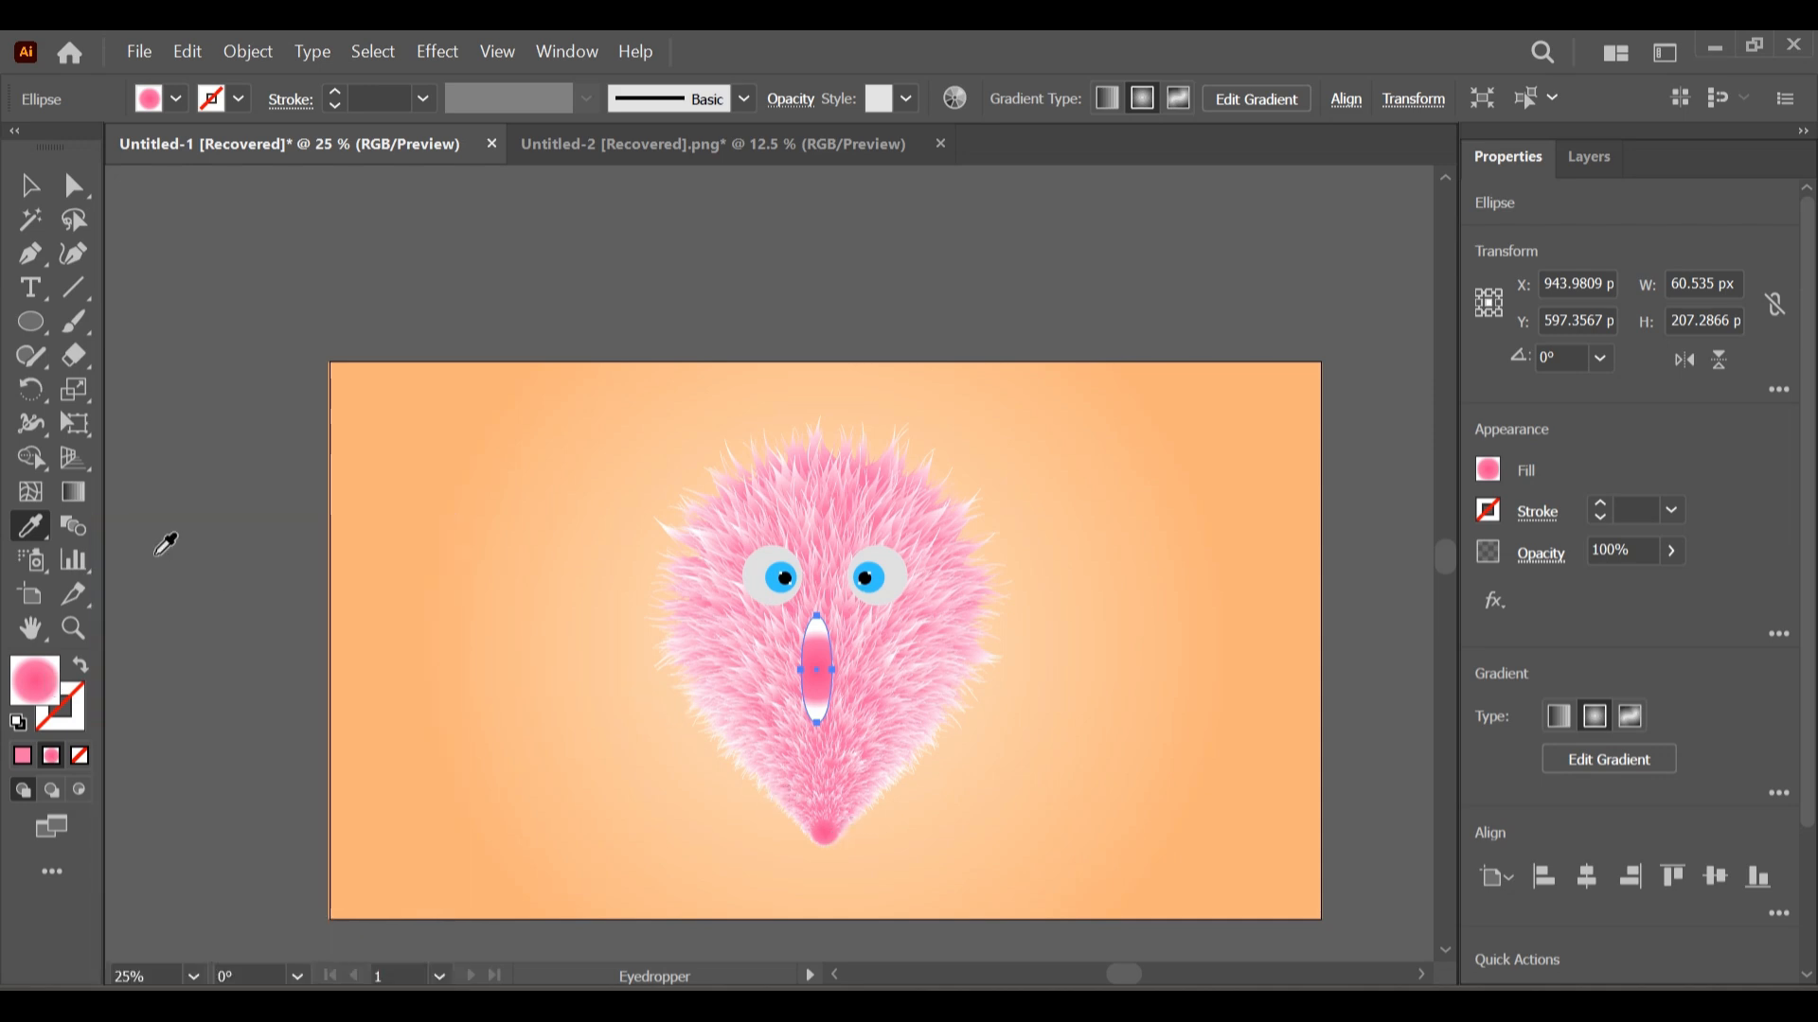
left_click(33, 324)
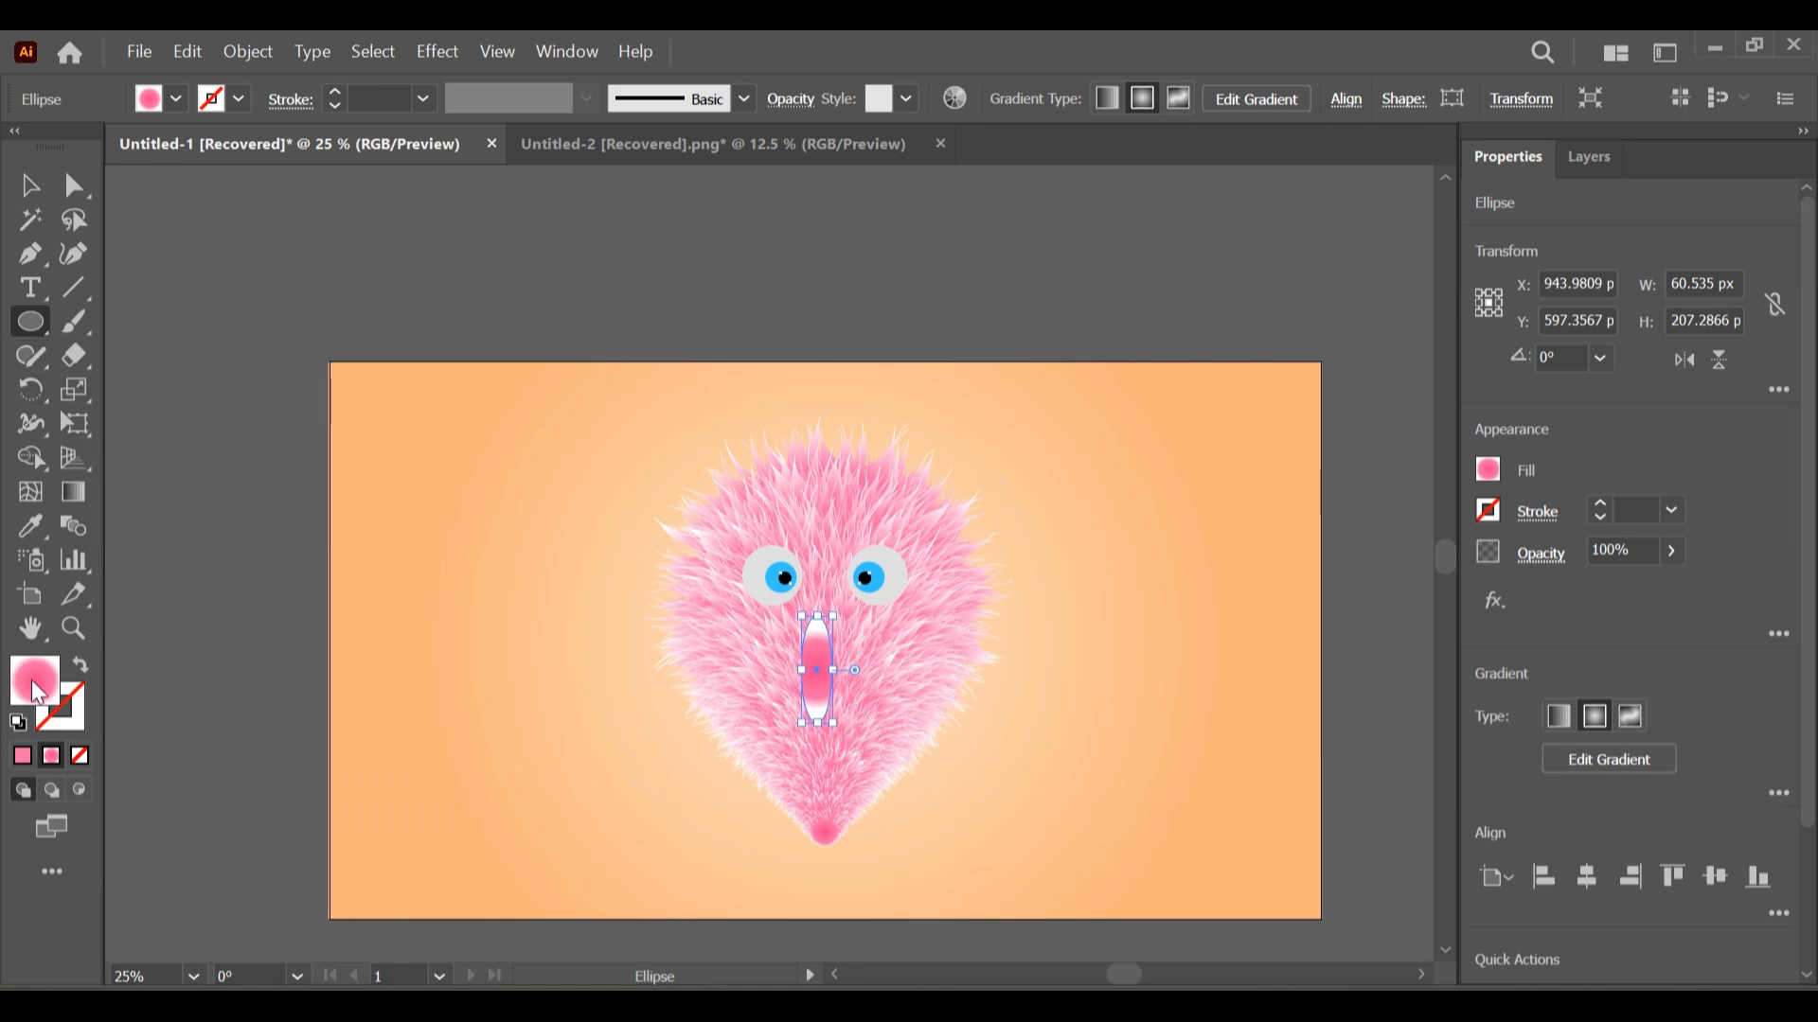
left_click(24, 763)
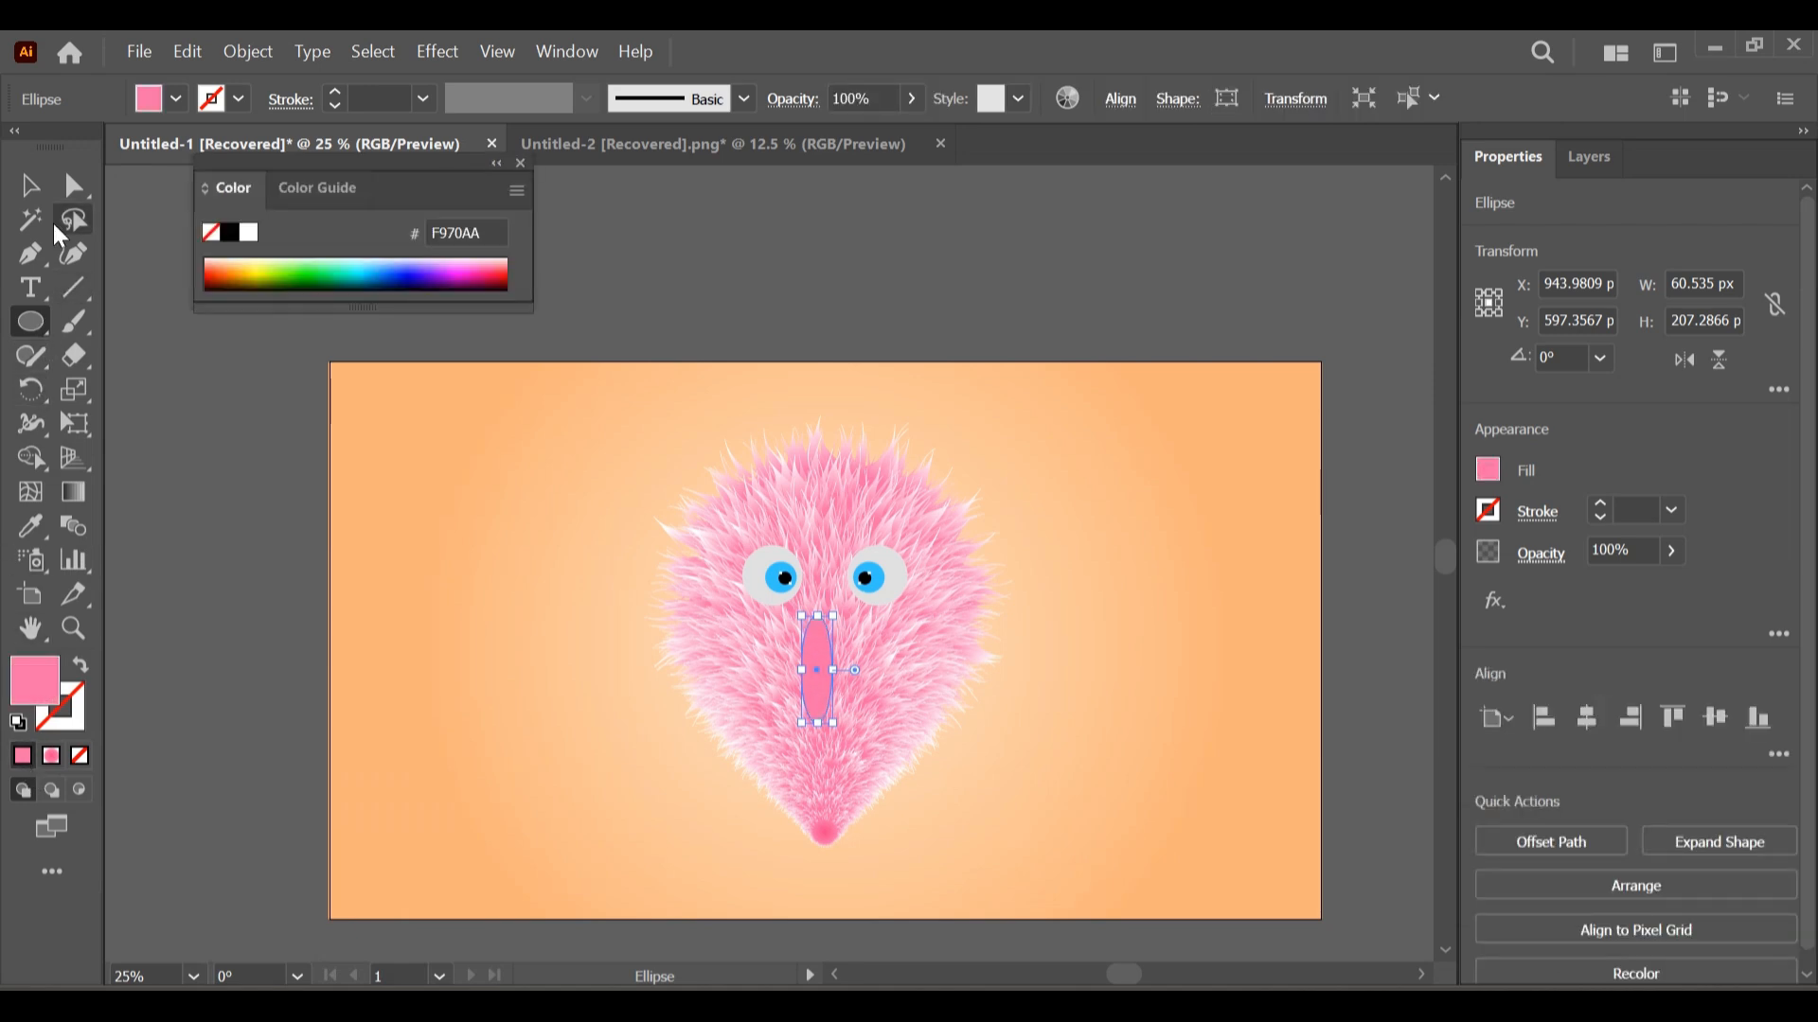
- Copy the narrow pink ellipse to the area left of the character and apply a Gaussian Blur to the one on the face
left_click(38, 191)
left_click_drag(821, 696, 574, 706)
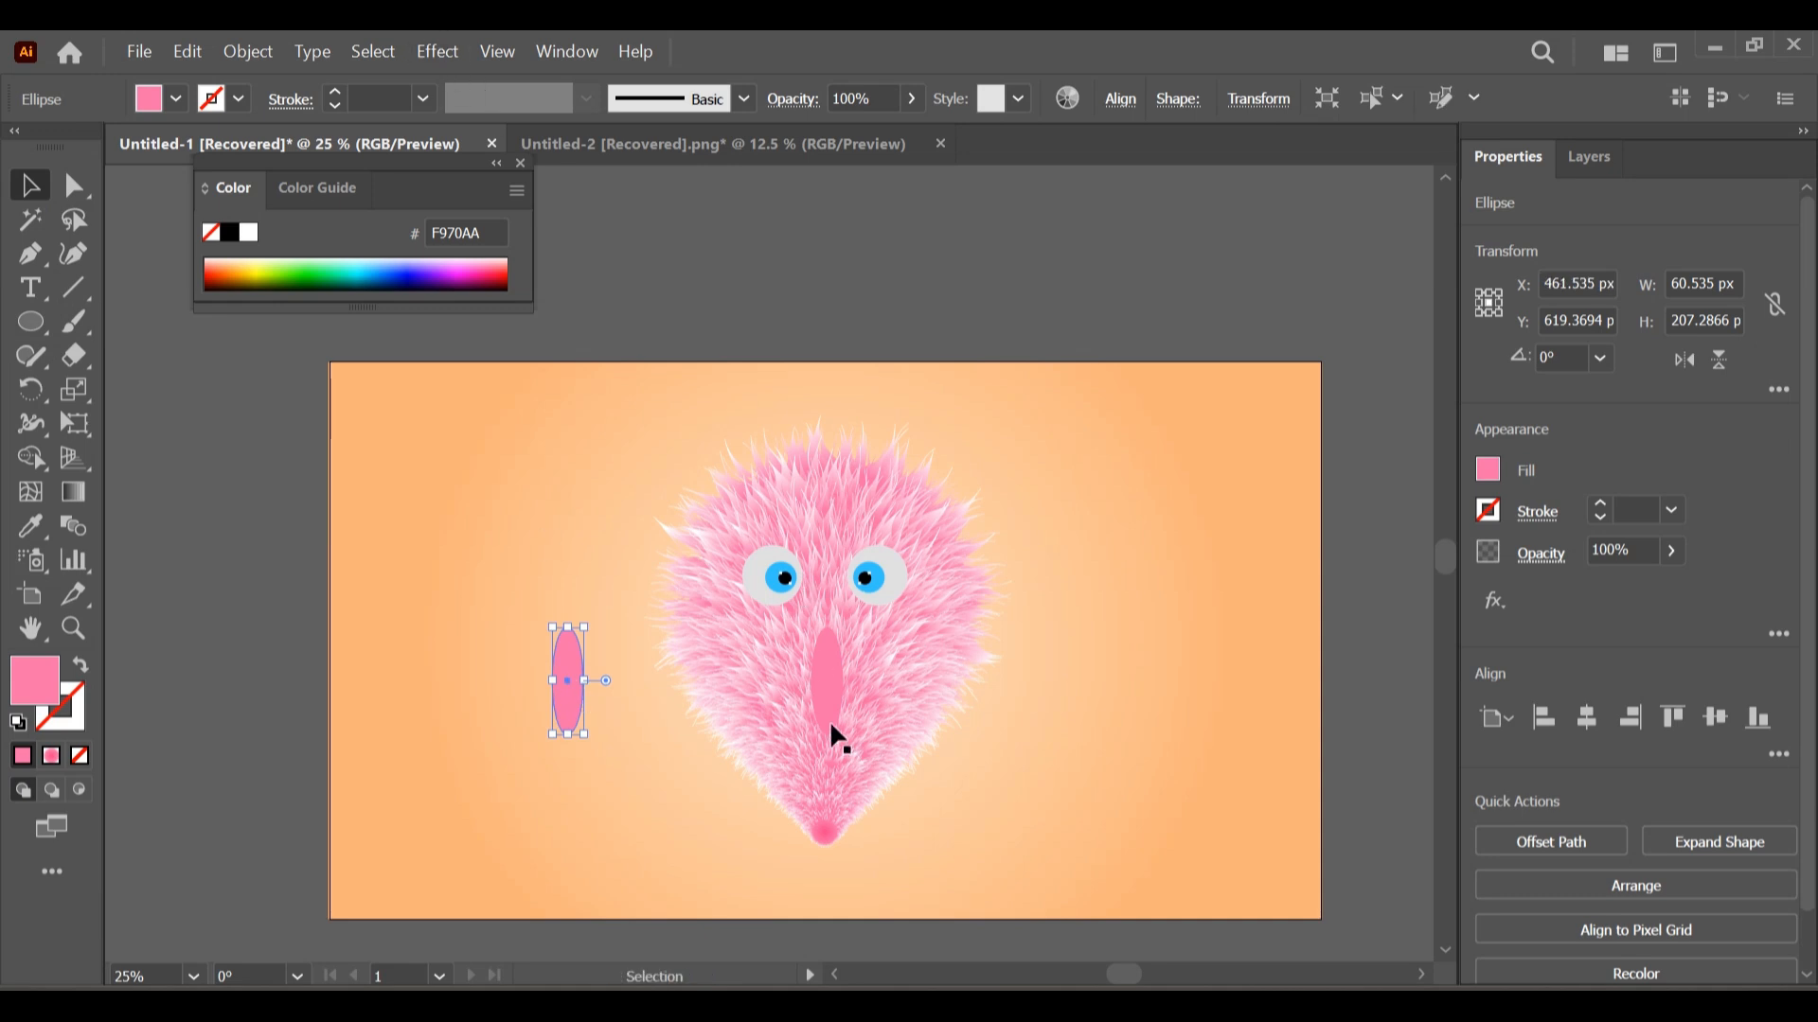
left_click(829, 719)
left_click(422, 55)
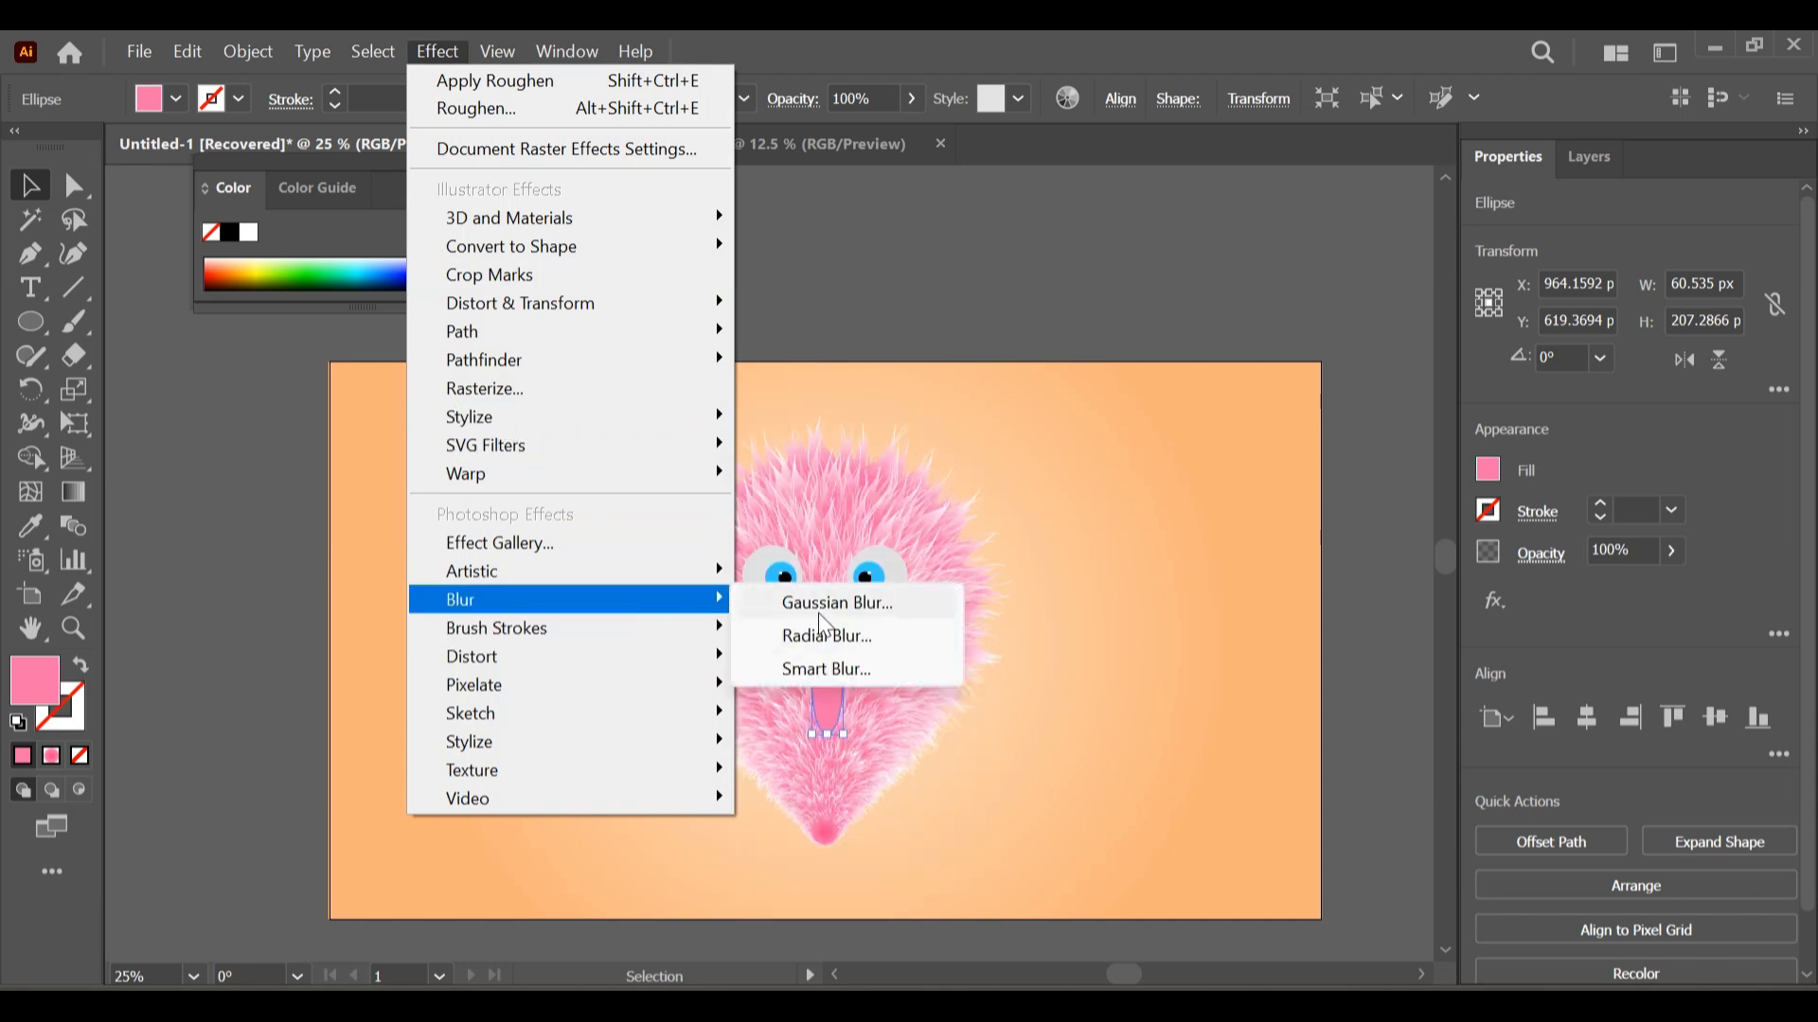
left_click(918, 594)
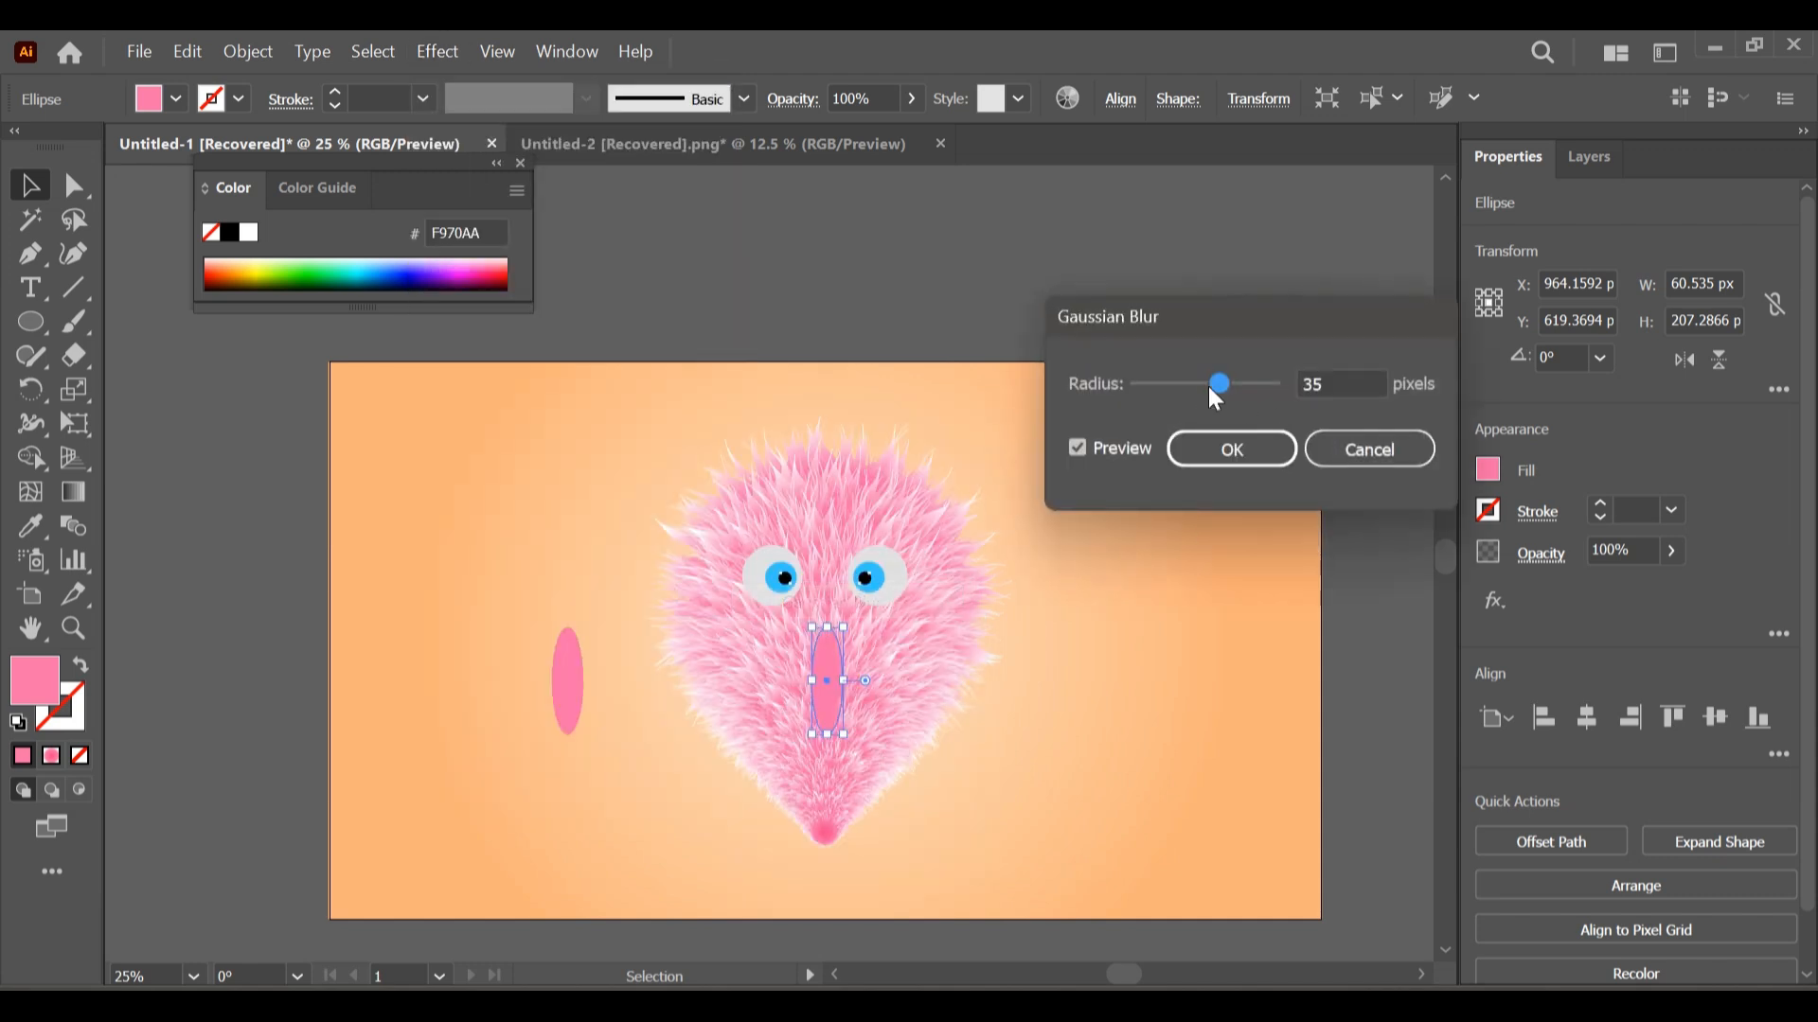
mouse_move(1219, 386)
left_mouse_down()
mouse_move(1248, 384)
mouse_move(1191, 388)
mouse_move(1227, 386)
left_mouse_up()
left_click(1230, 449)
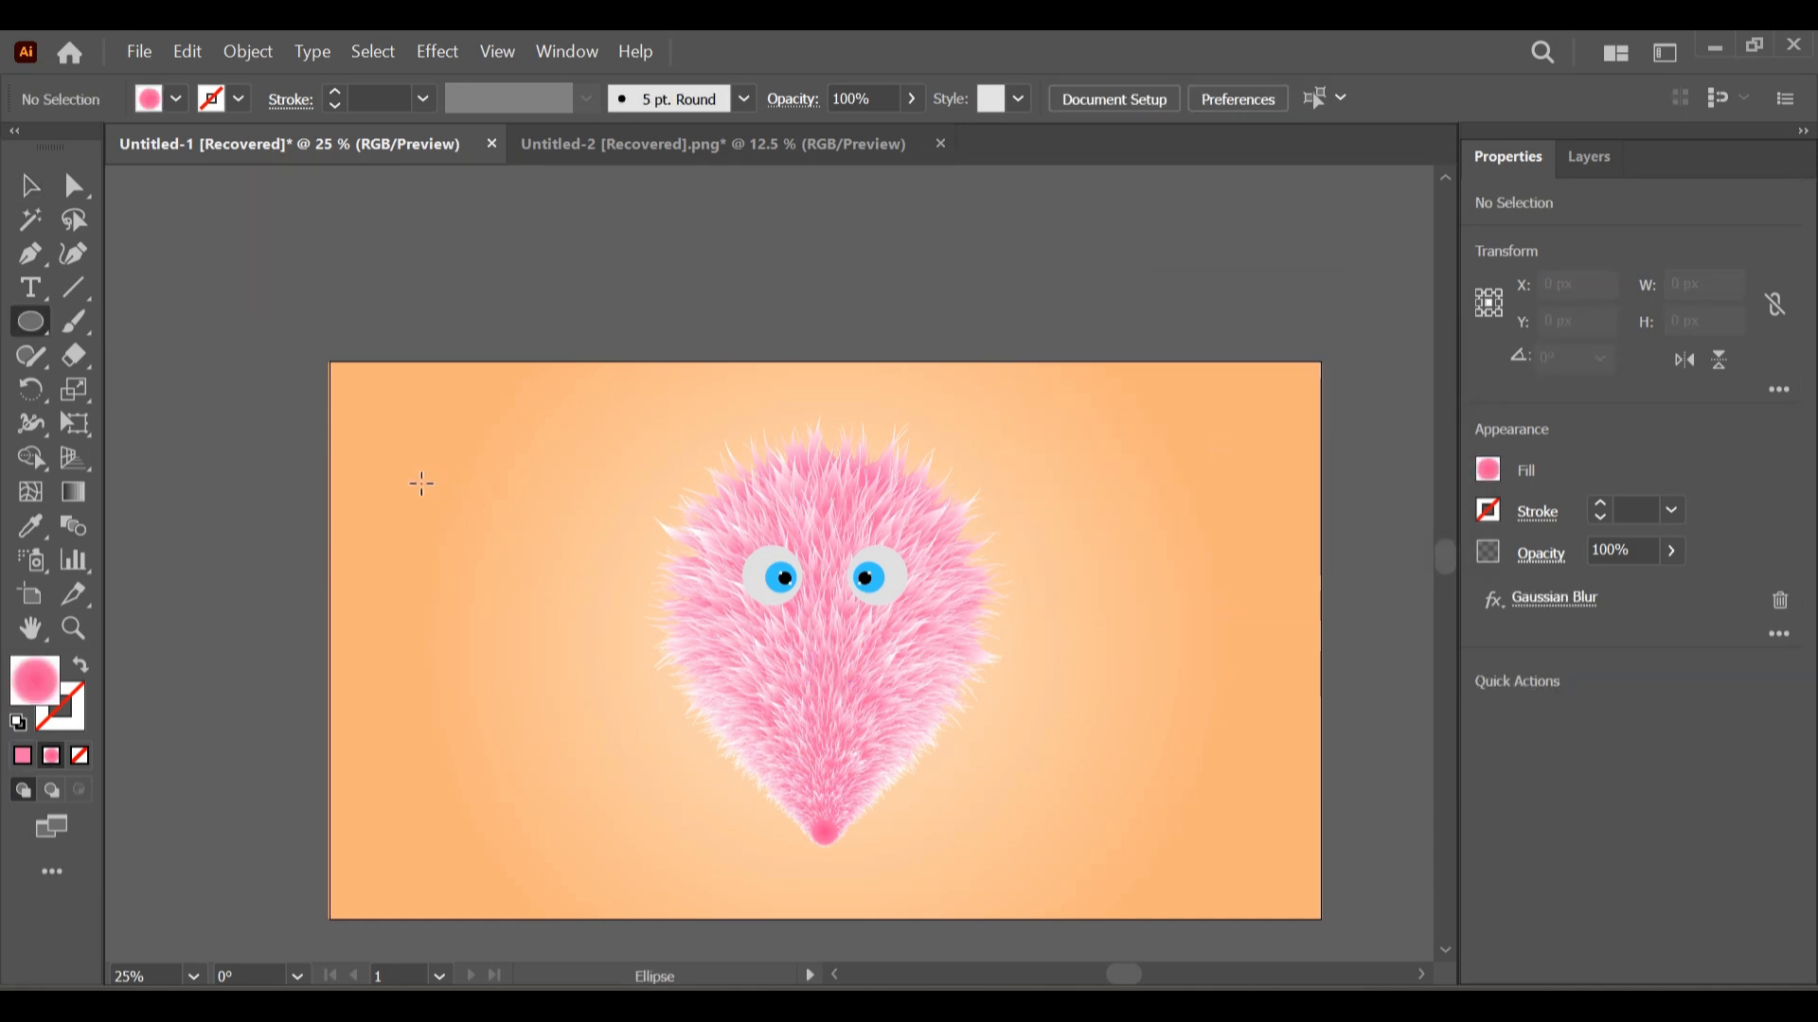
- Draw a circle about 794 px wide over the left half of the artboard and fill it with black 000000
left_click_drag(412, 450, 783, 860)
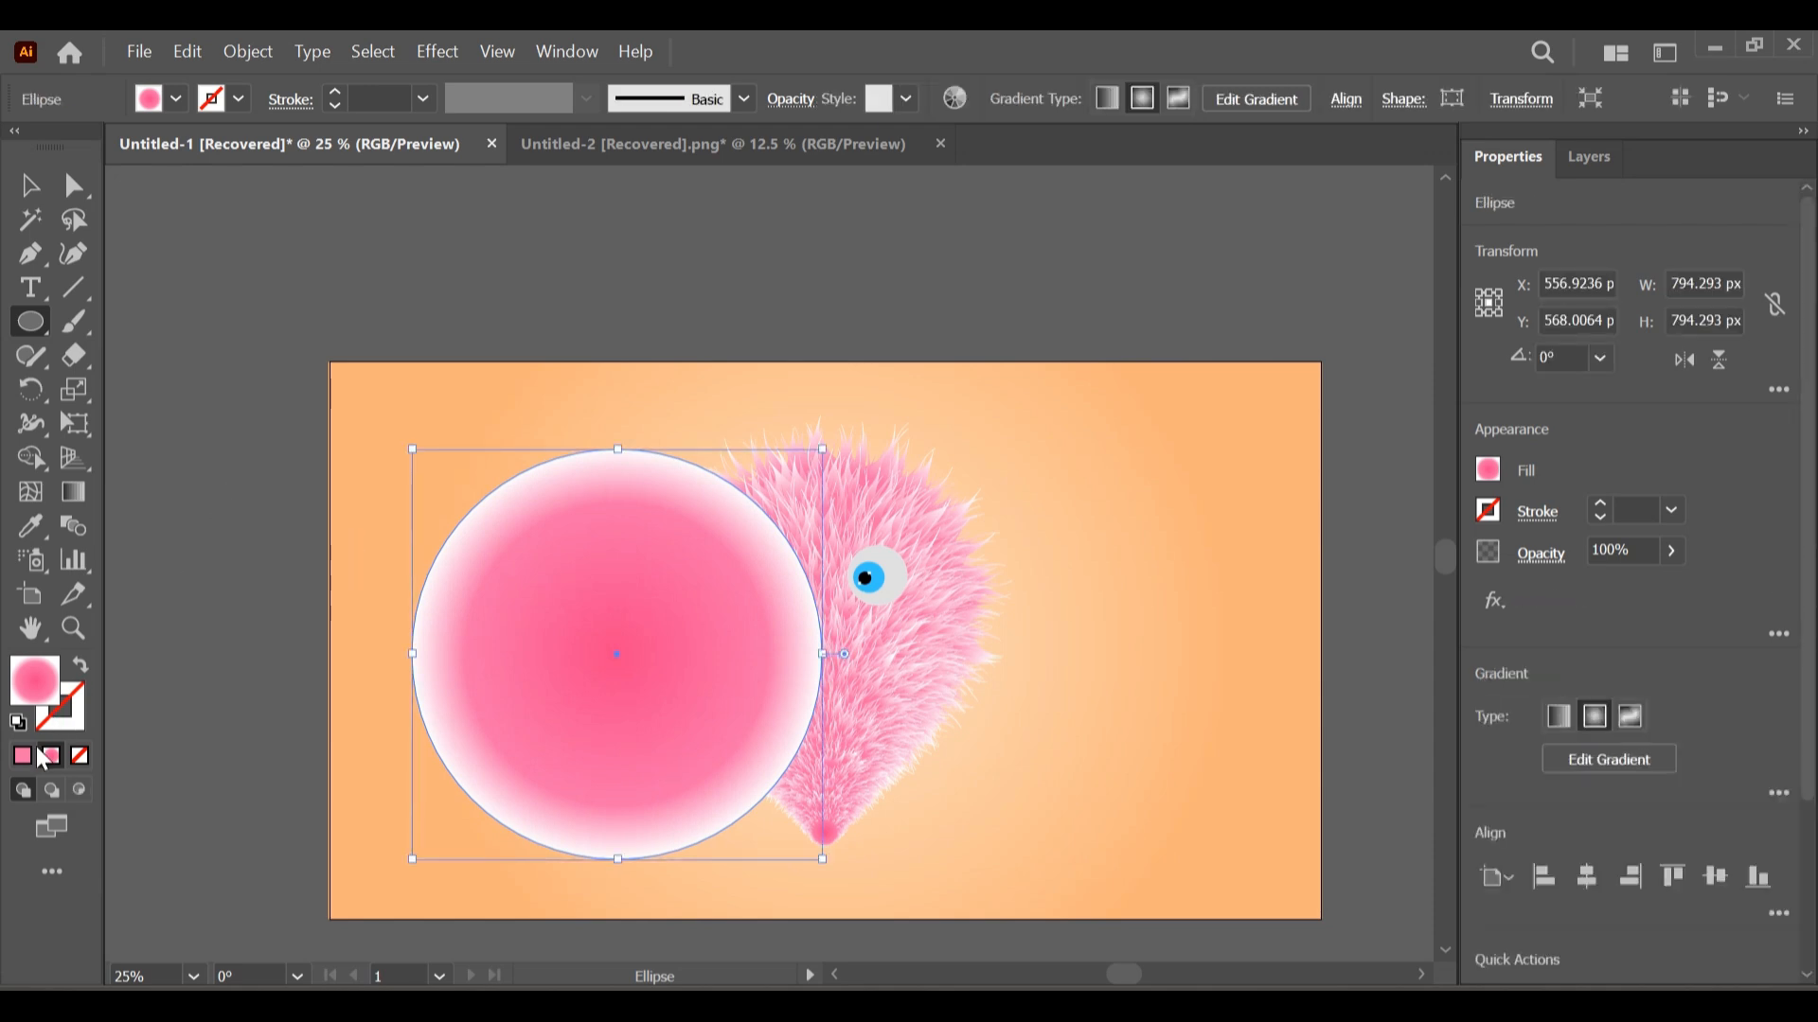
double_click(38, 703)
mouse_move(126, 417)
left_mouse_down()
mouse_move(110, 584)
mouse_move(55, 697)
left_mouse_up()
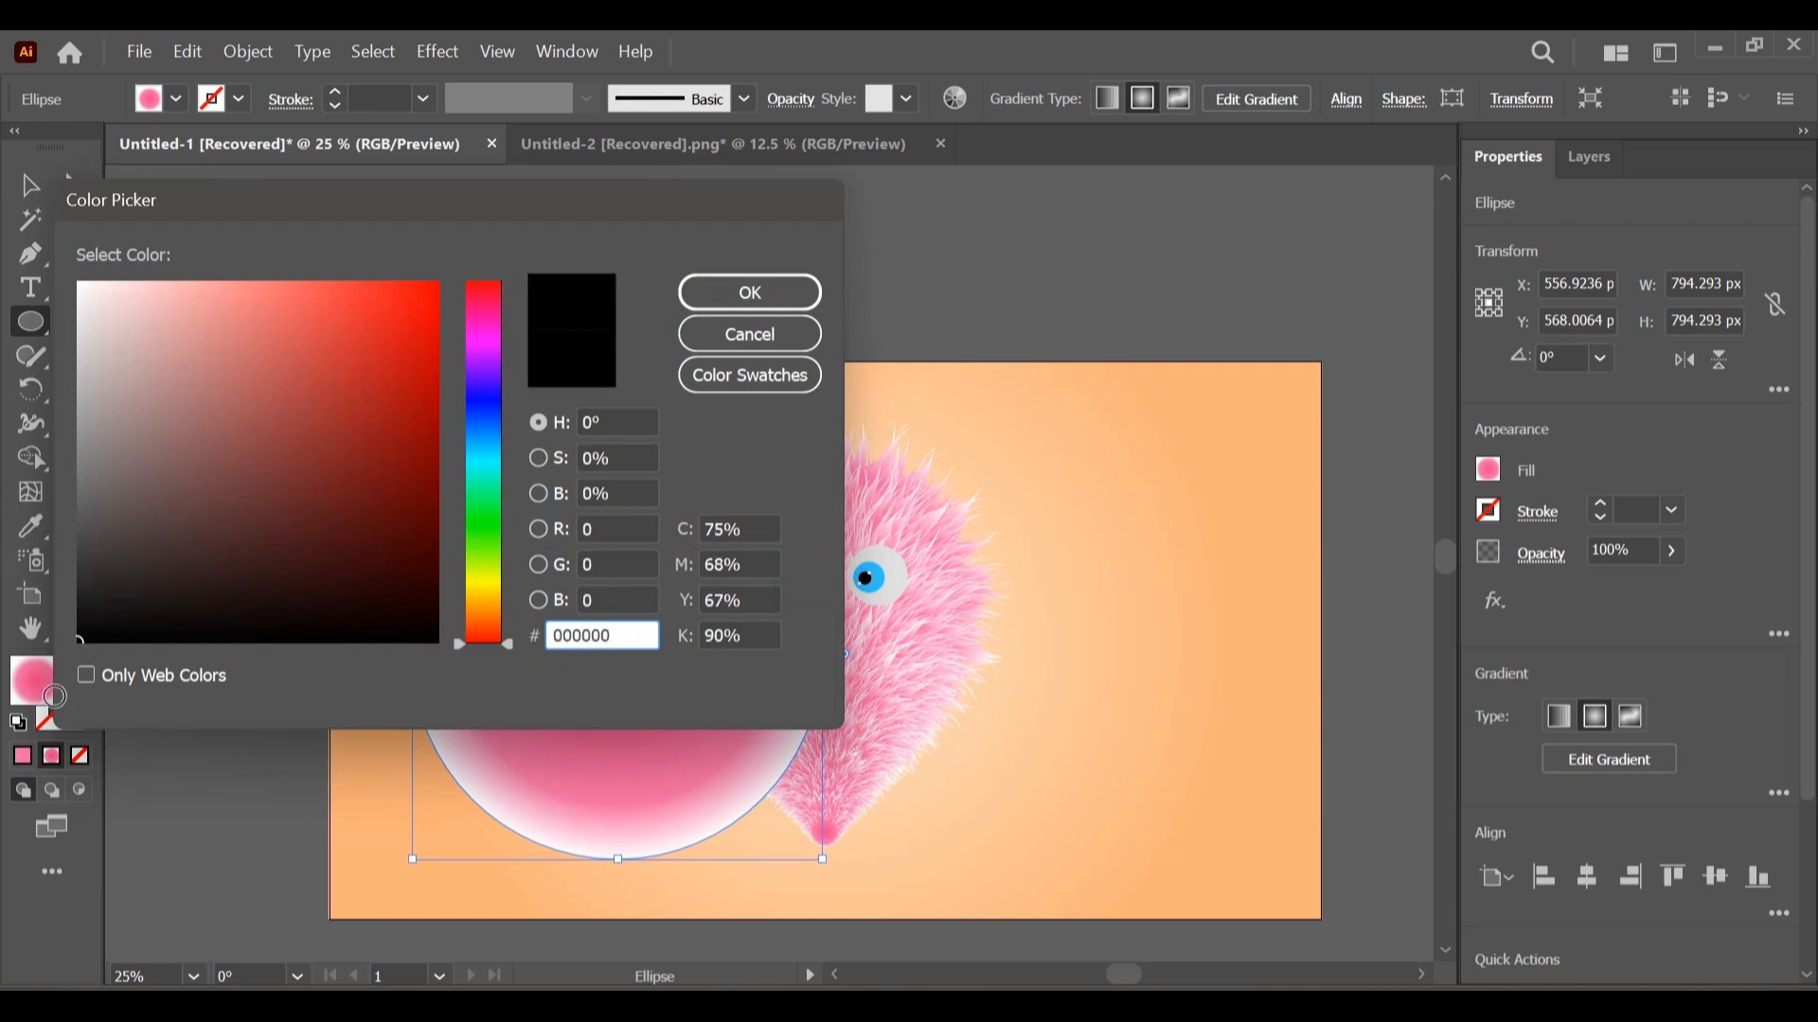
left_click(748, 292)
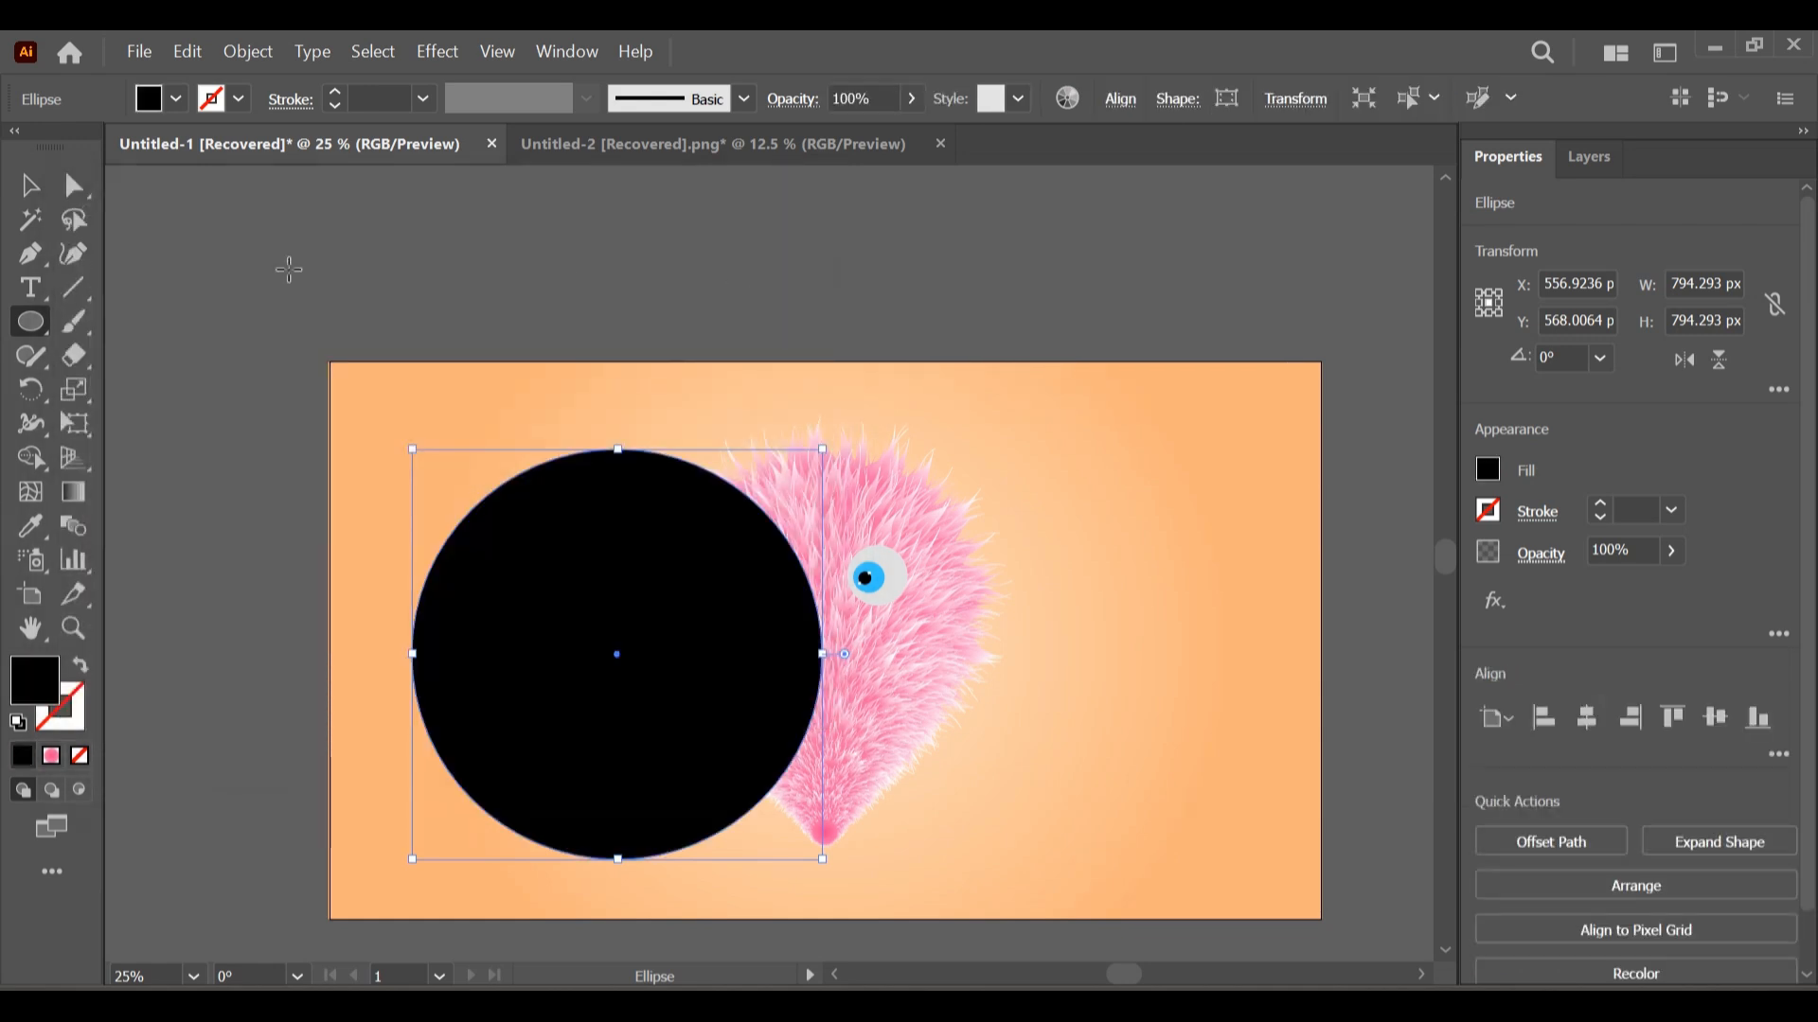
- Flatten and scale the black circle to an ellipse about 422 × 38 px and place it beneath the character at about X 980, Y 974 px
left_click(28, 194)
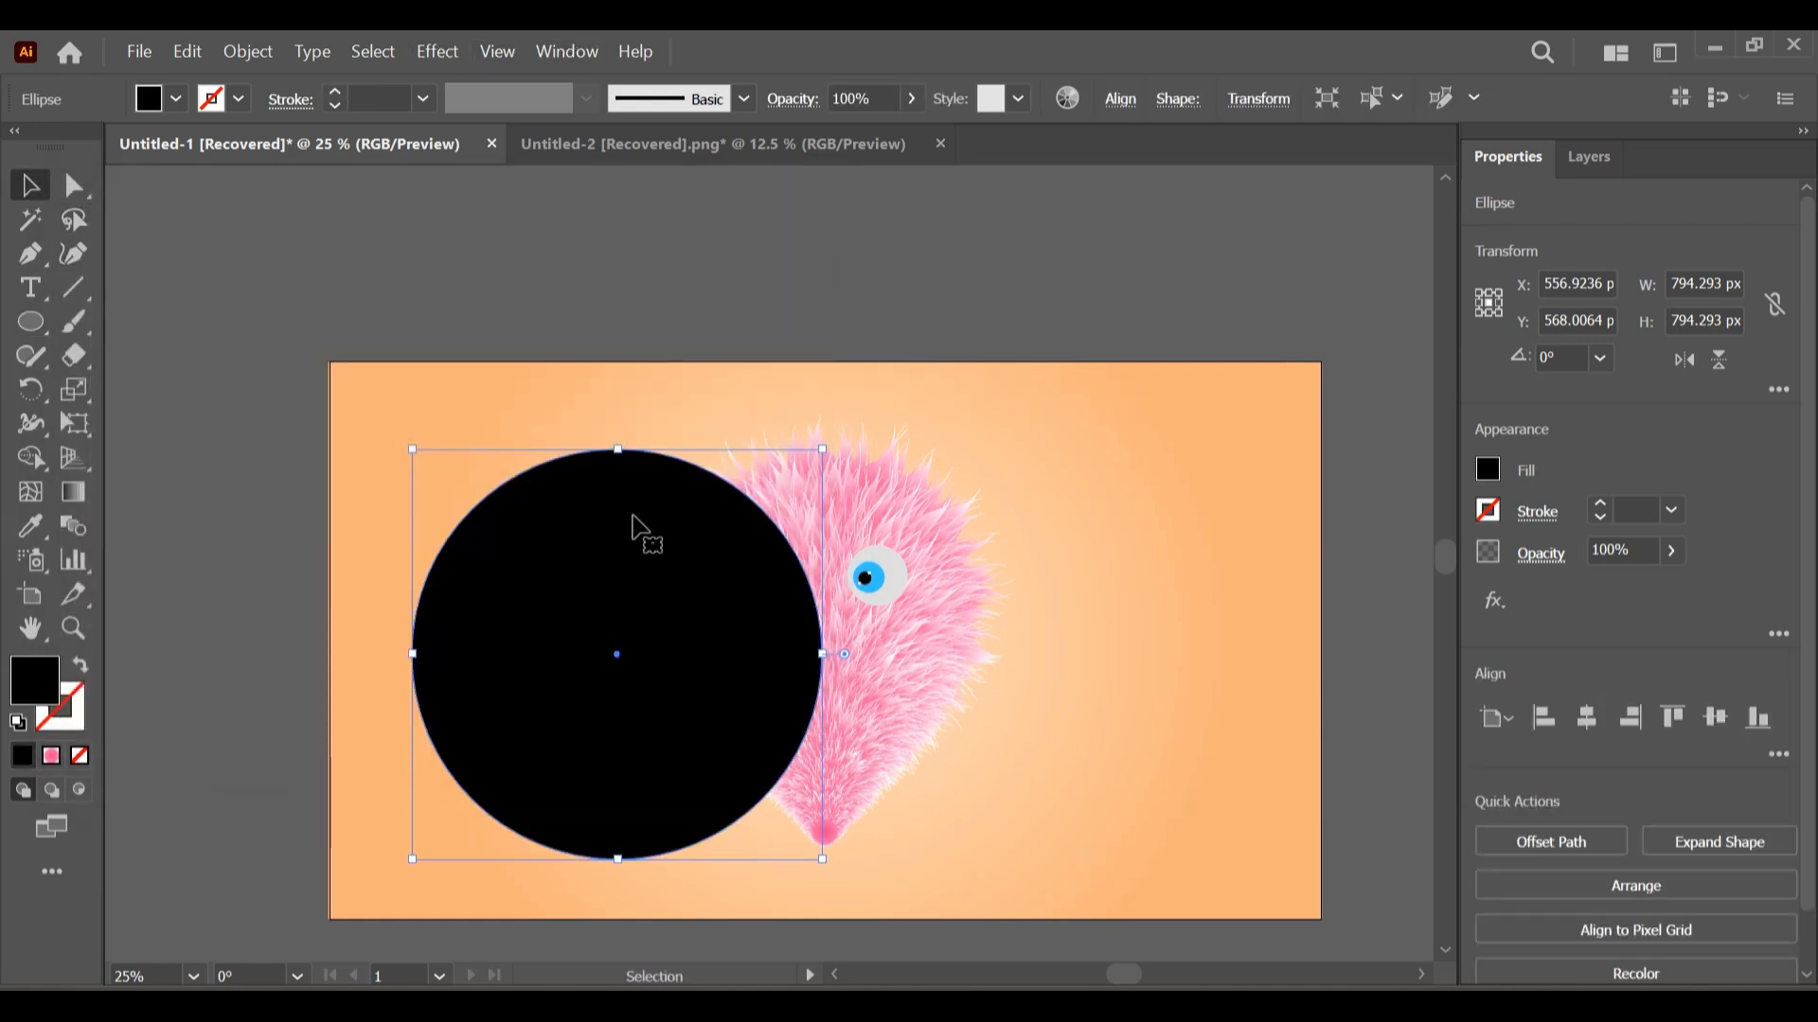
left_click_drag(619, 449, 807, 870)
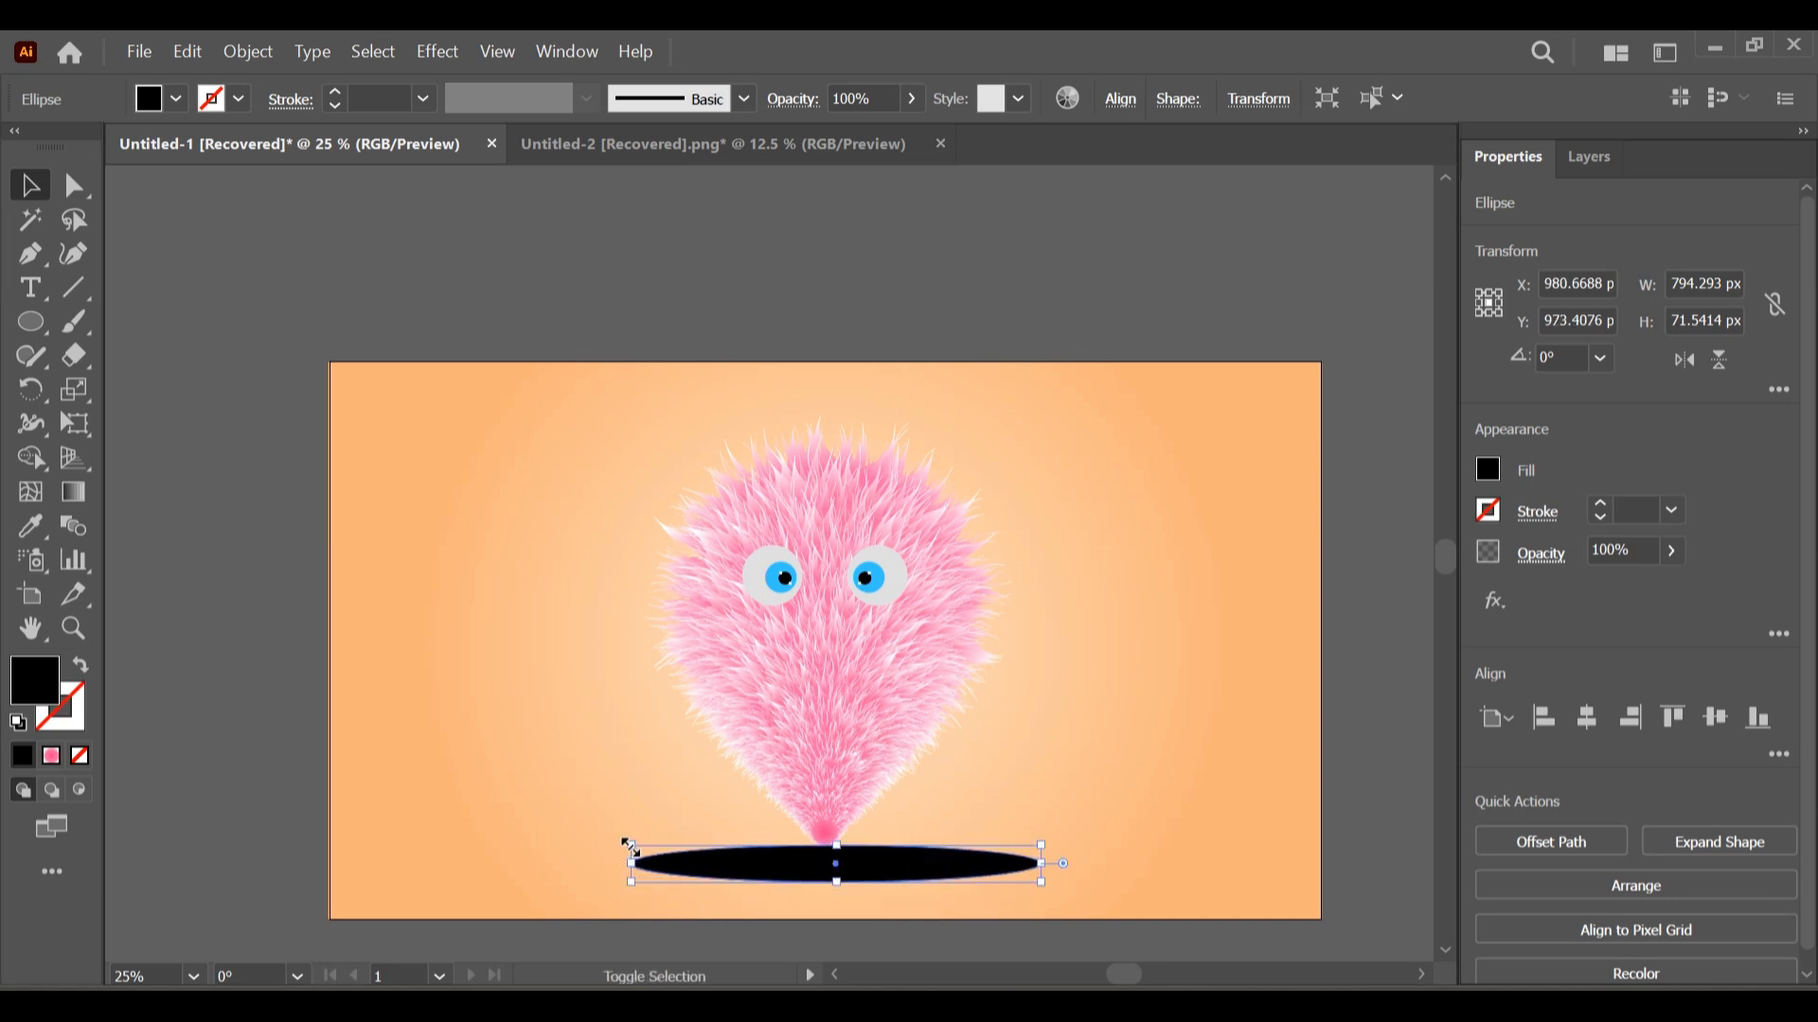
left_click_drag(625, 843, 825, 860)
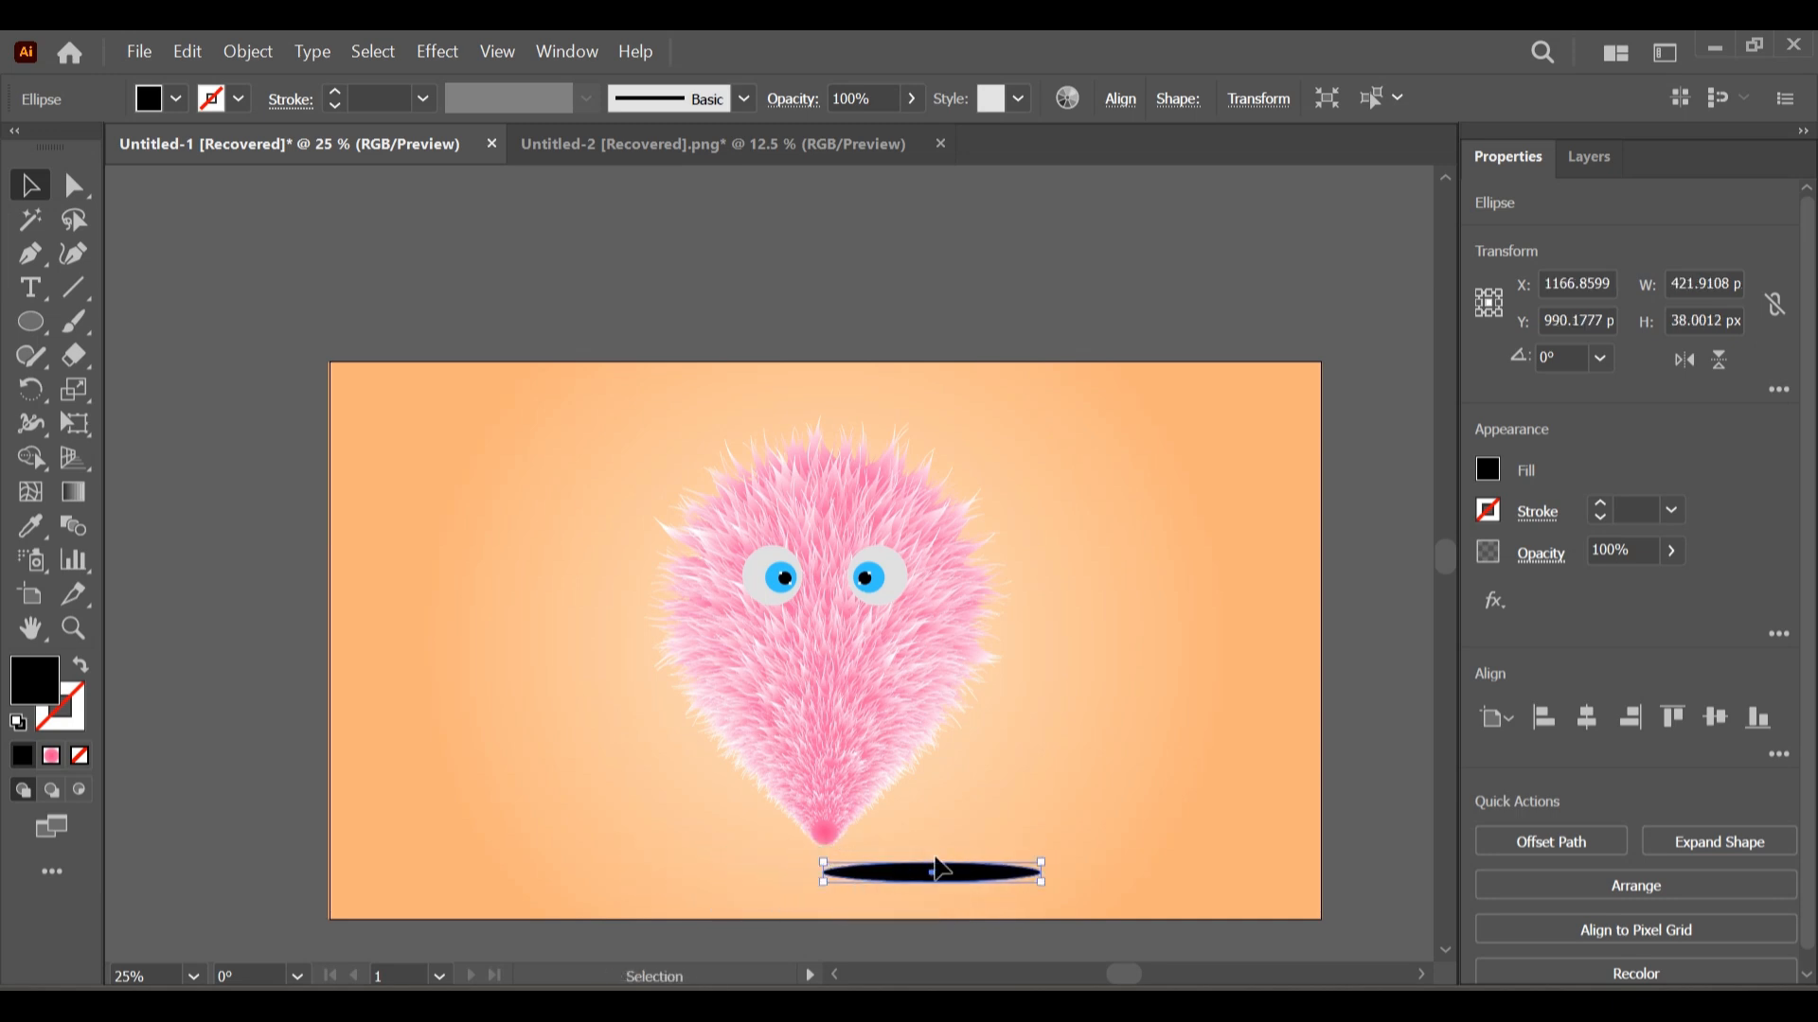
left_click_drag(975, 878, 872, 858)
- Feather the black ellipse beneath the character with a 26 px radius to make a soft ground shadow
left_click(436, 51)
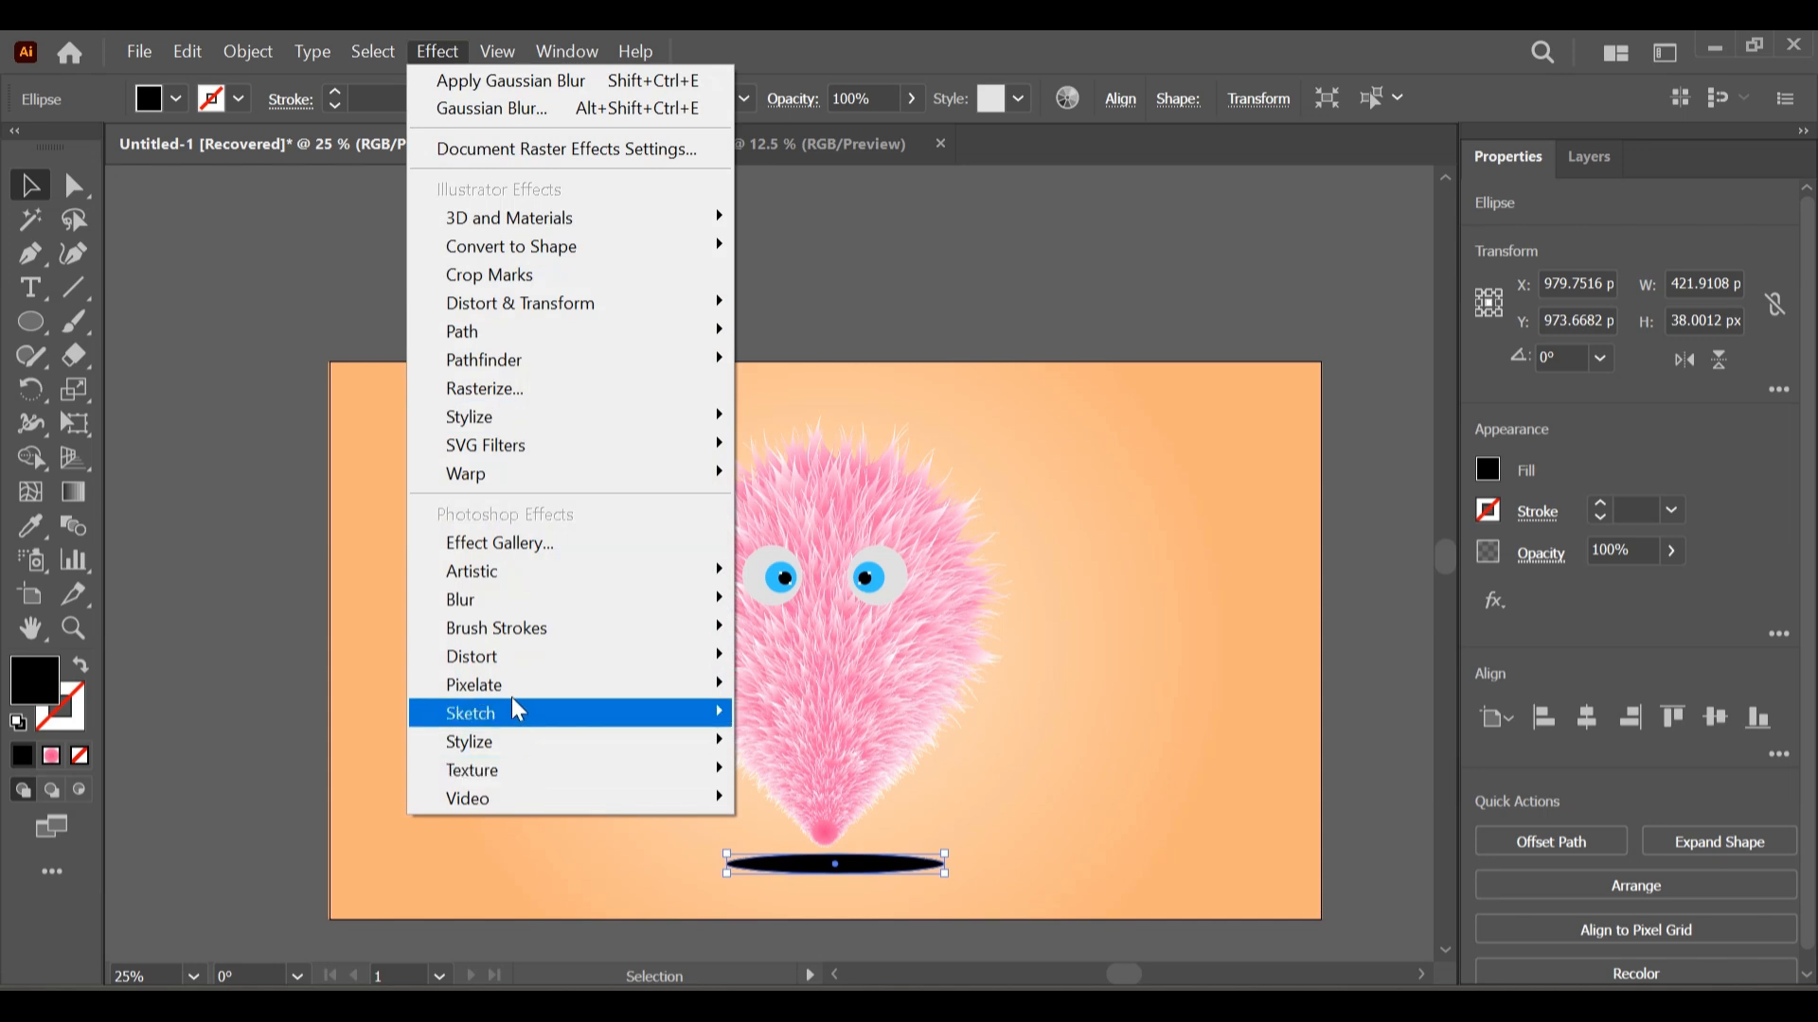
mouse_move(513, 419)
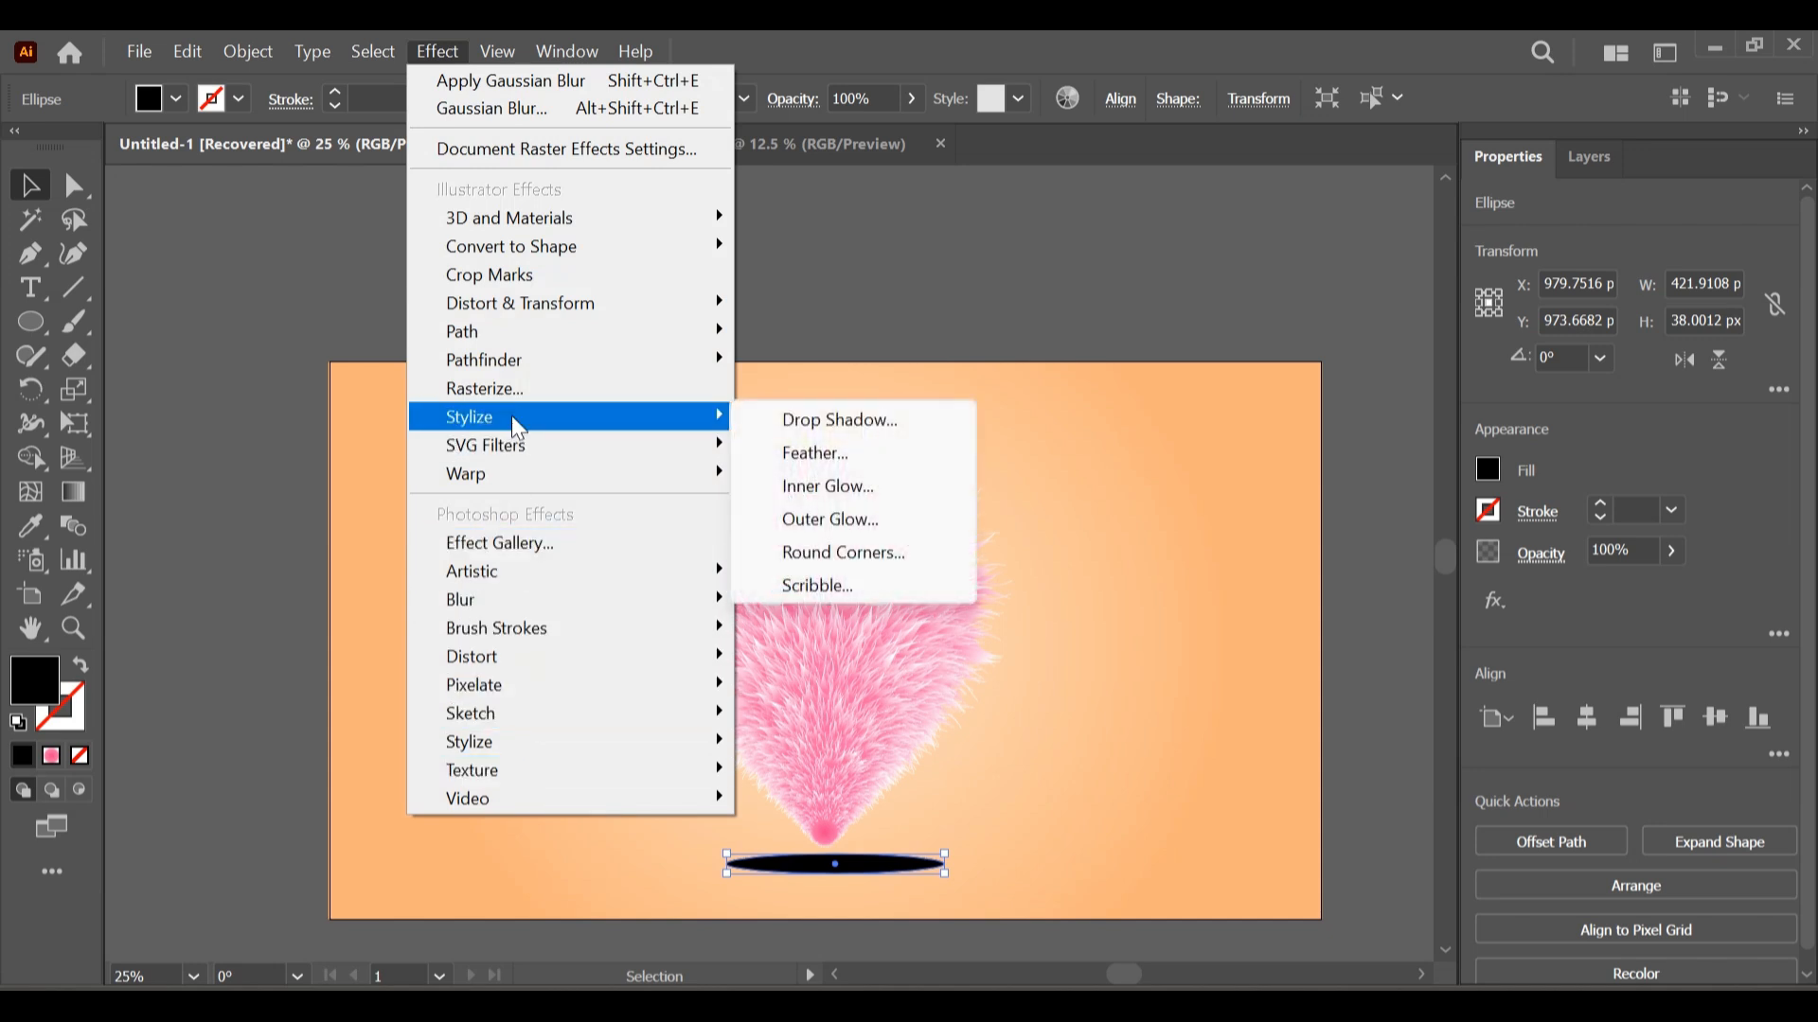
left_click(791, 452)
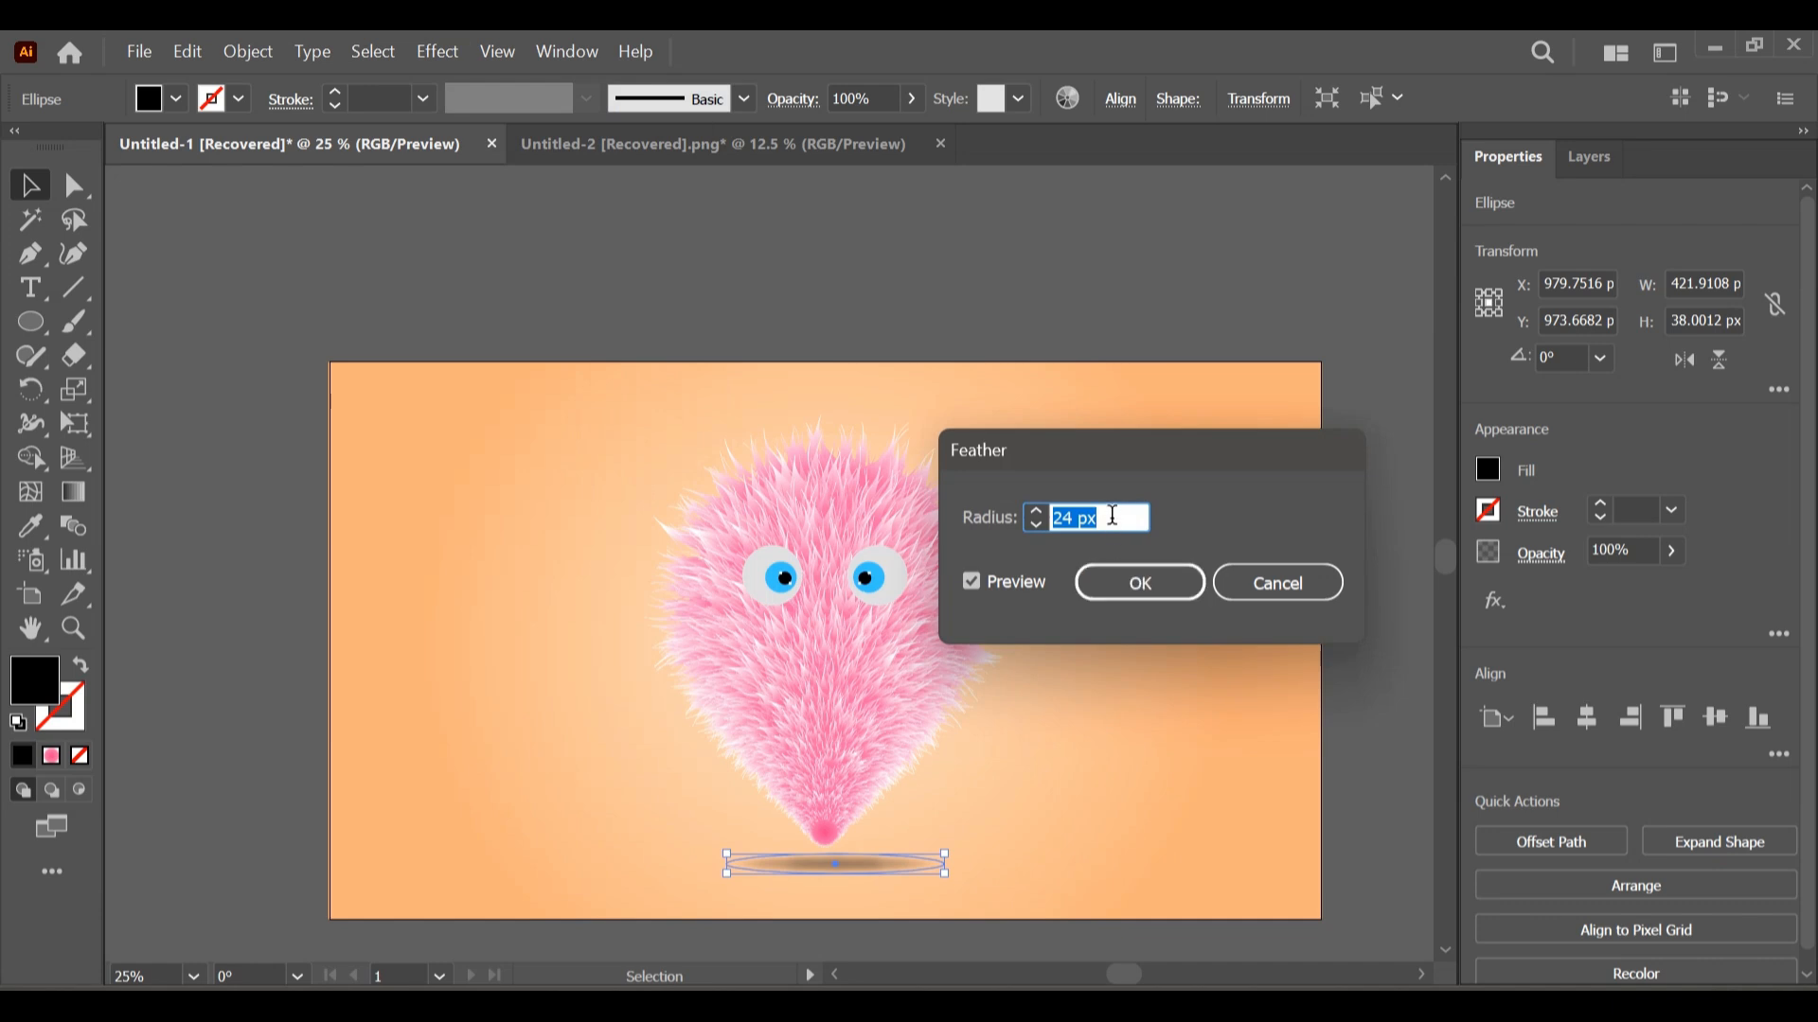
key("Up")
key("Up")
key("Up")
left_click(1115, 594)
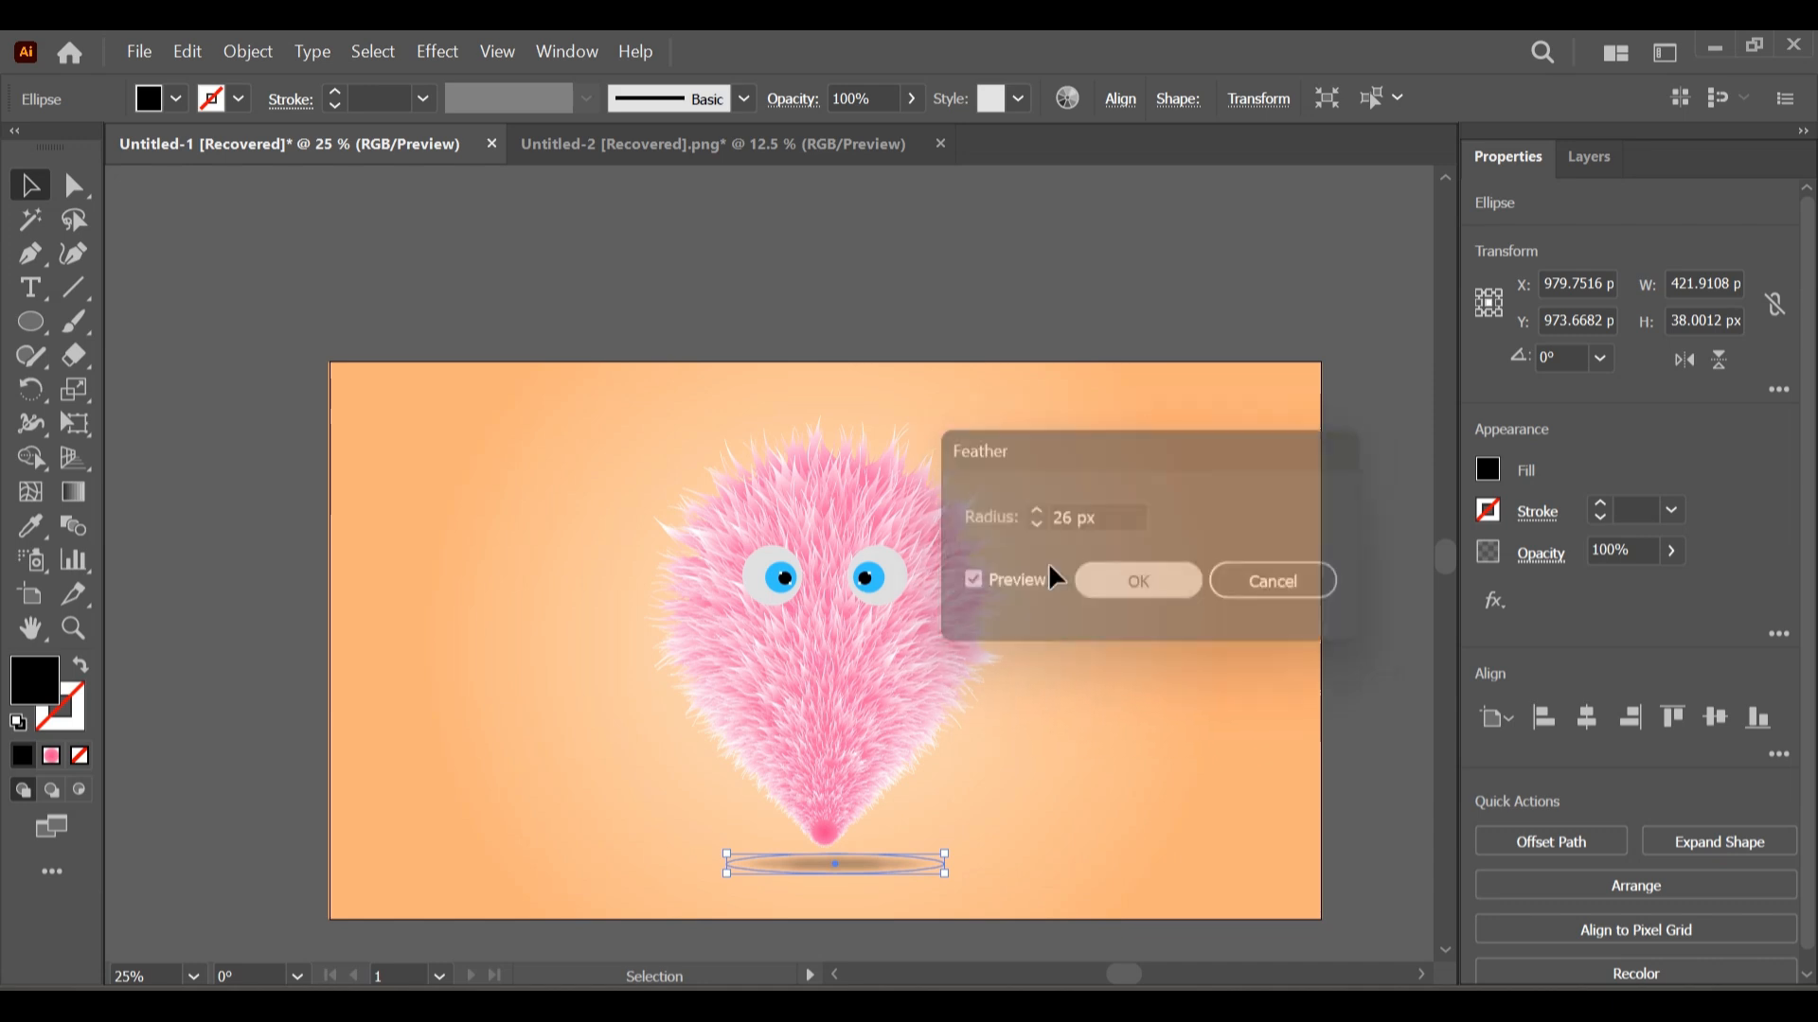
left_click(166, 256)
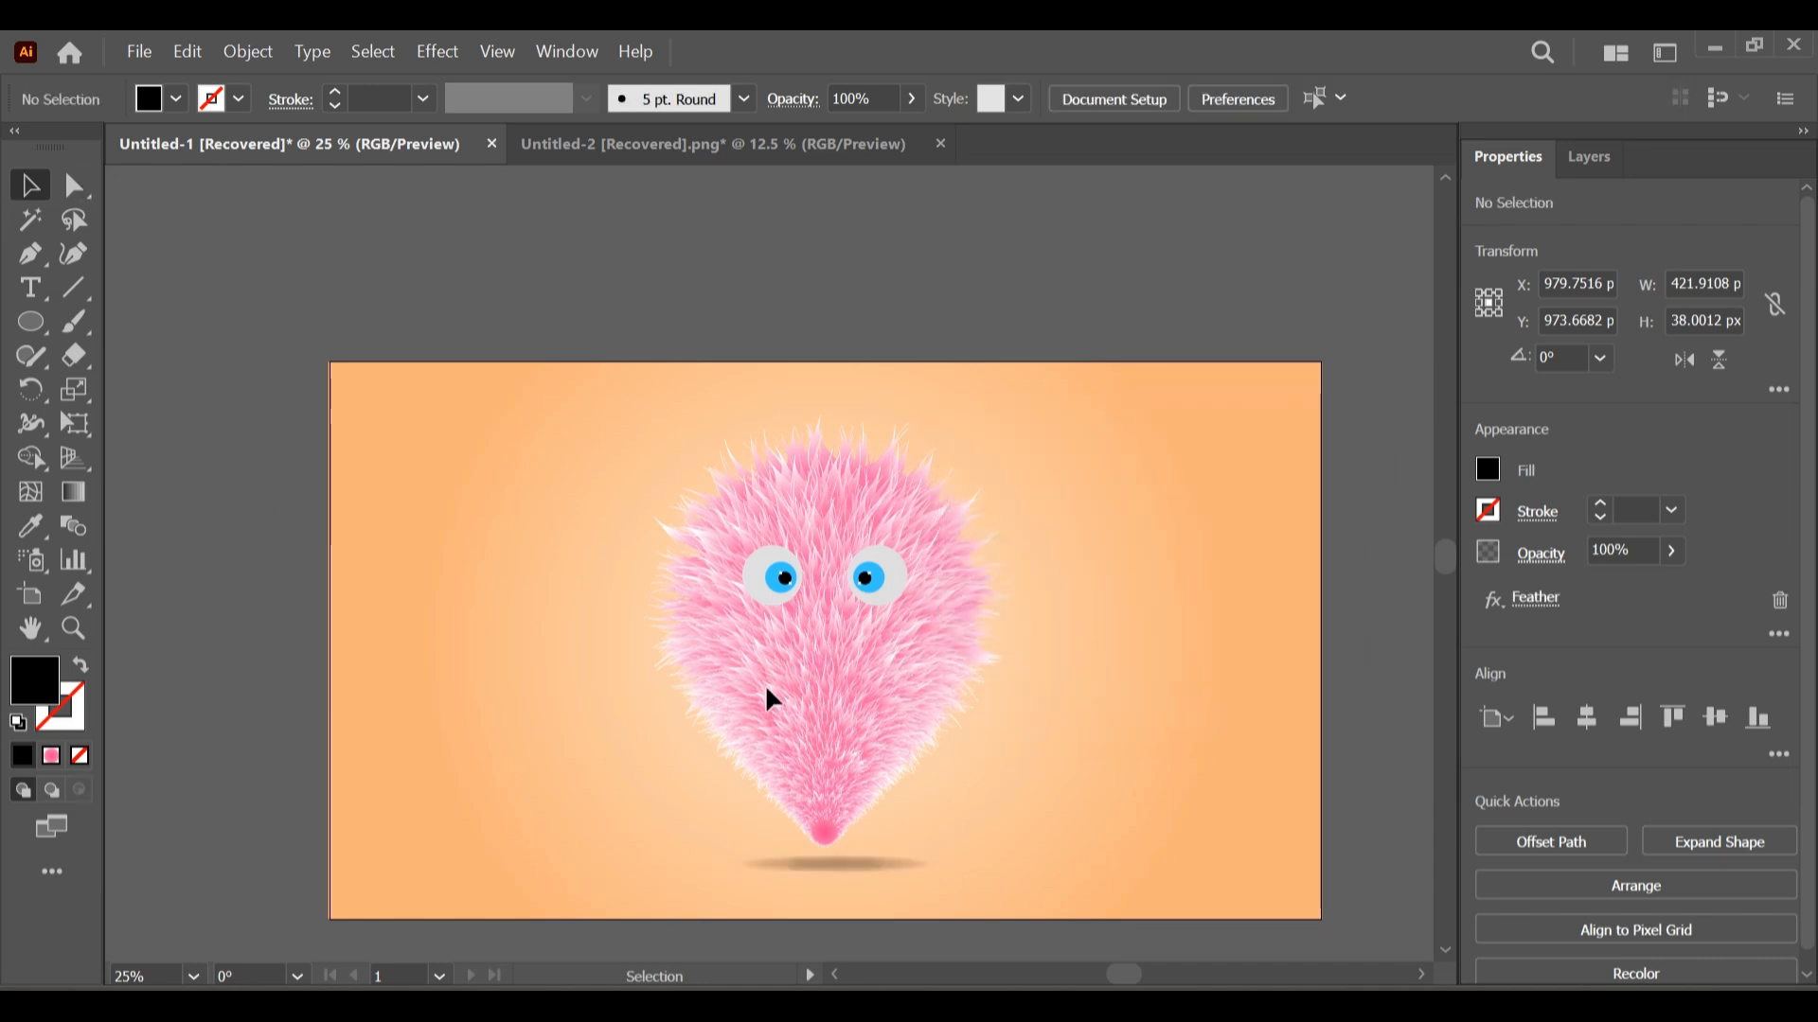
left_click(860, 863)
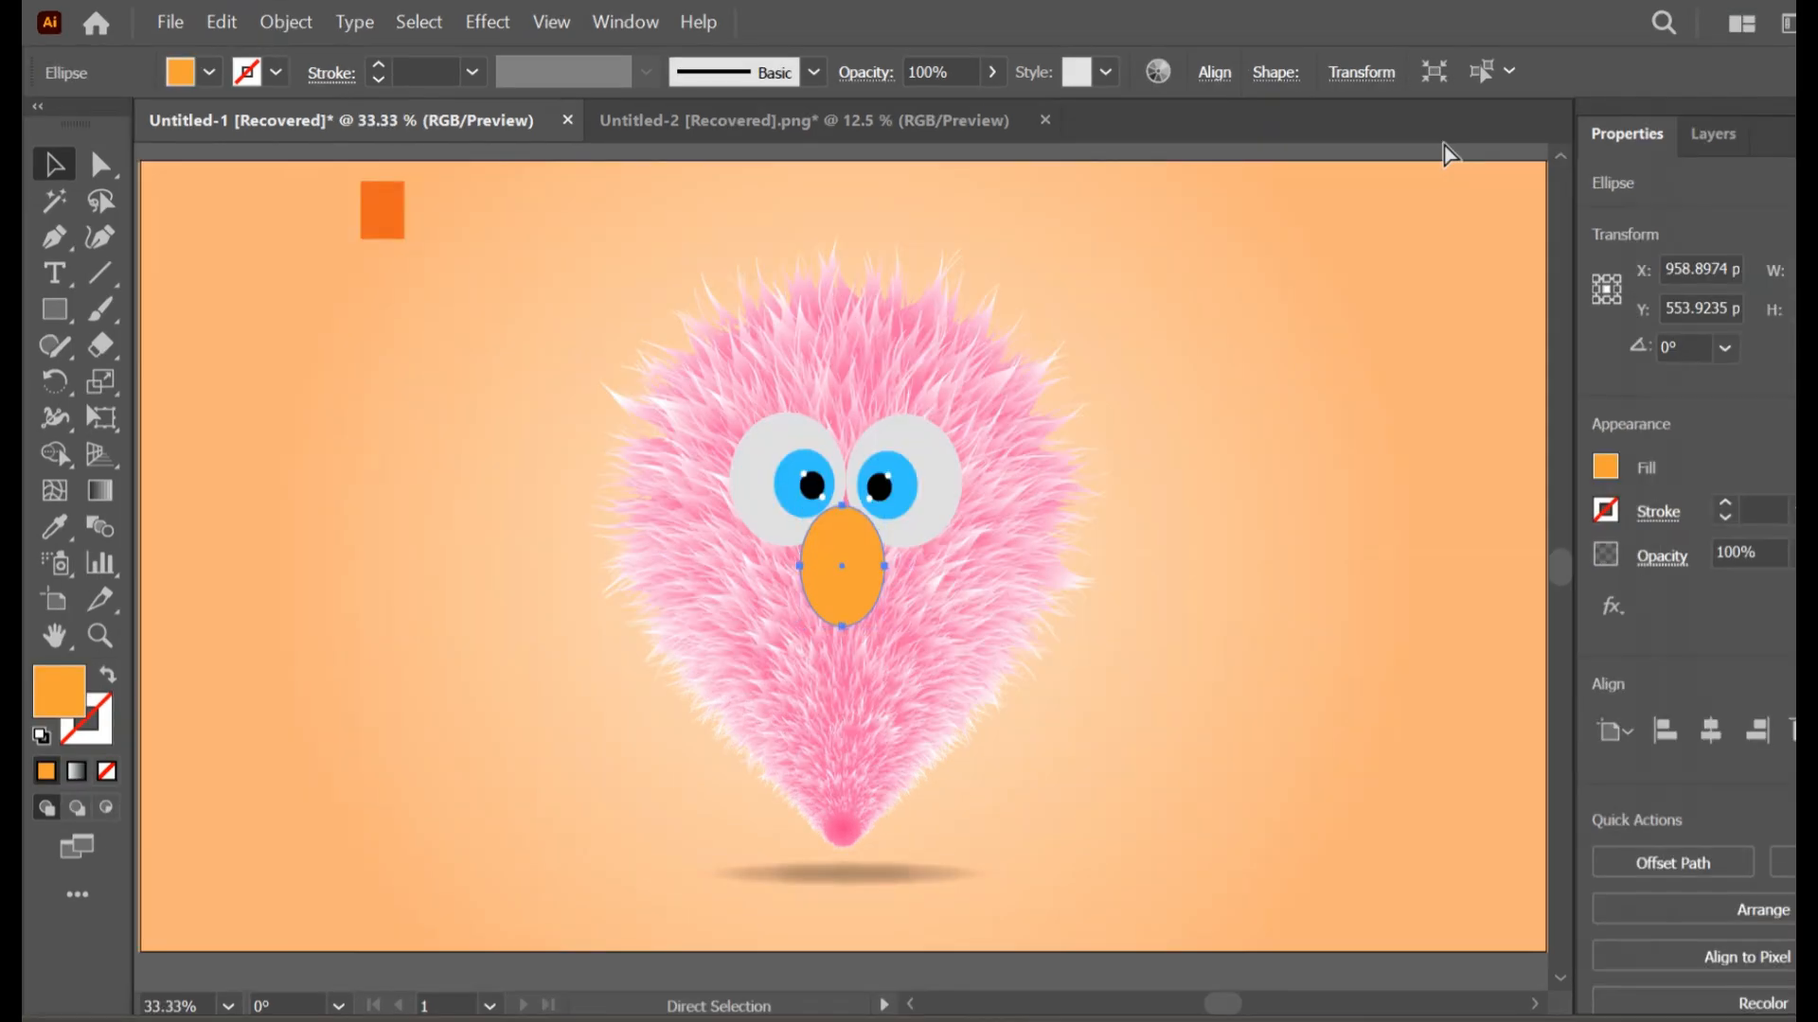
- Move the dark orange rectangle beside the beak, over the character's left edge at about X 712, Y 566 px
key("ctrl+minus")
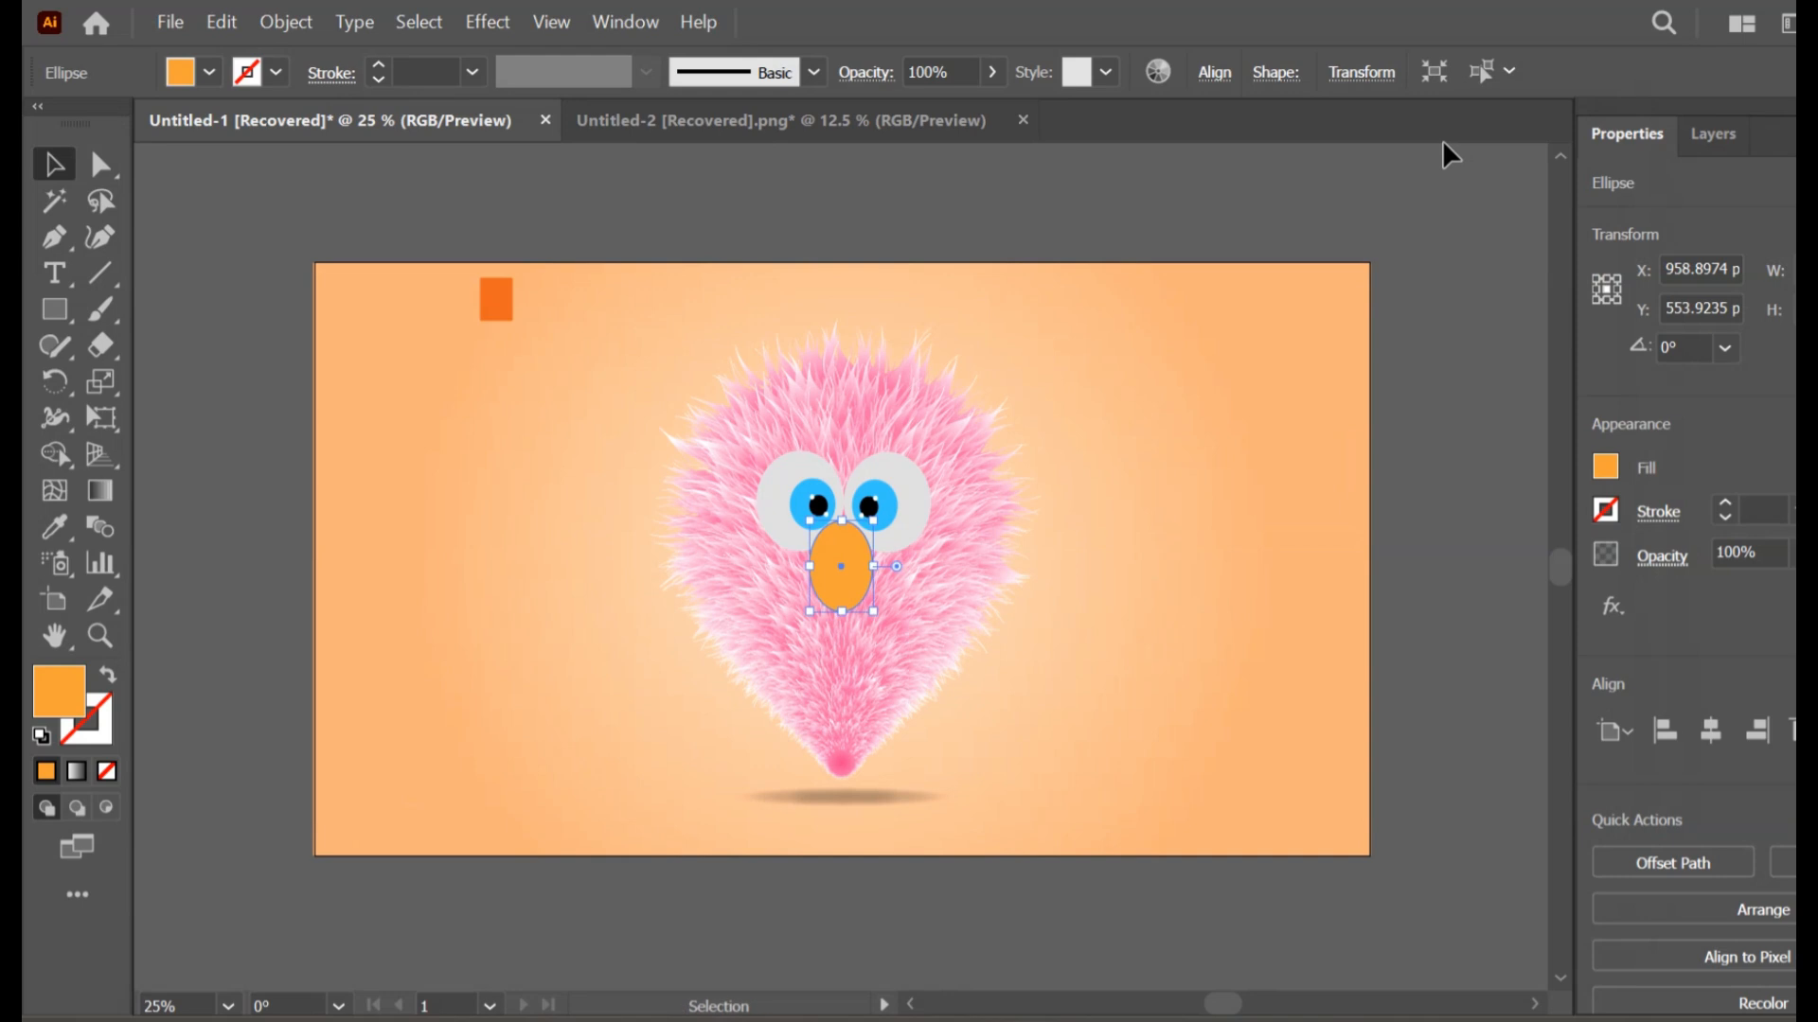
key("ctrl+plus")
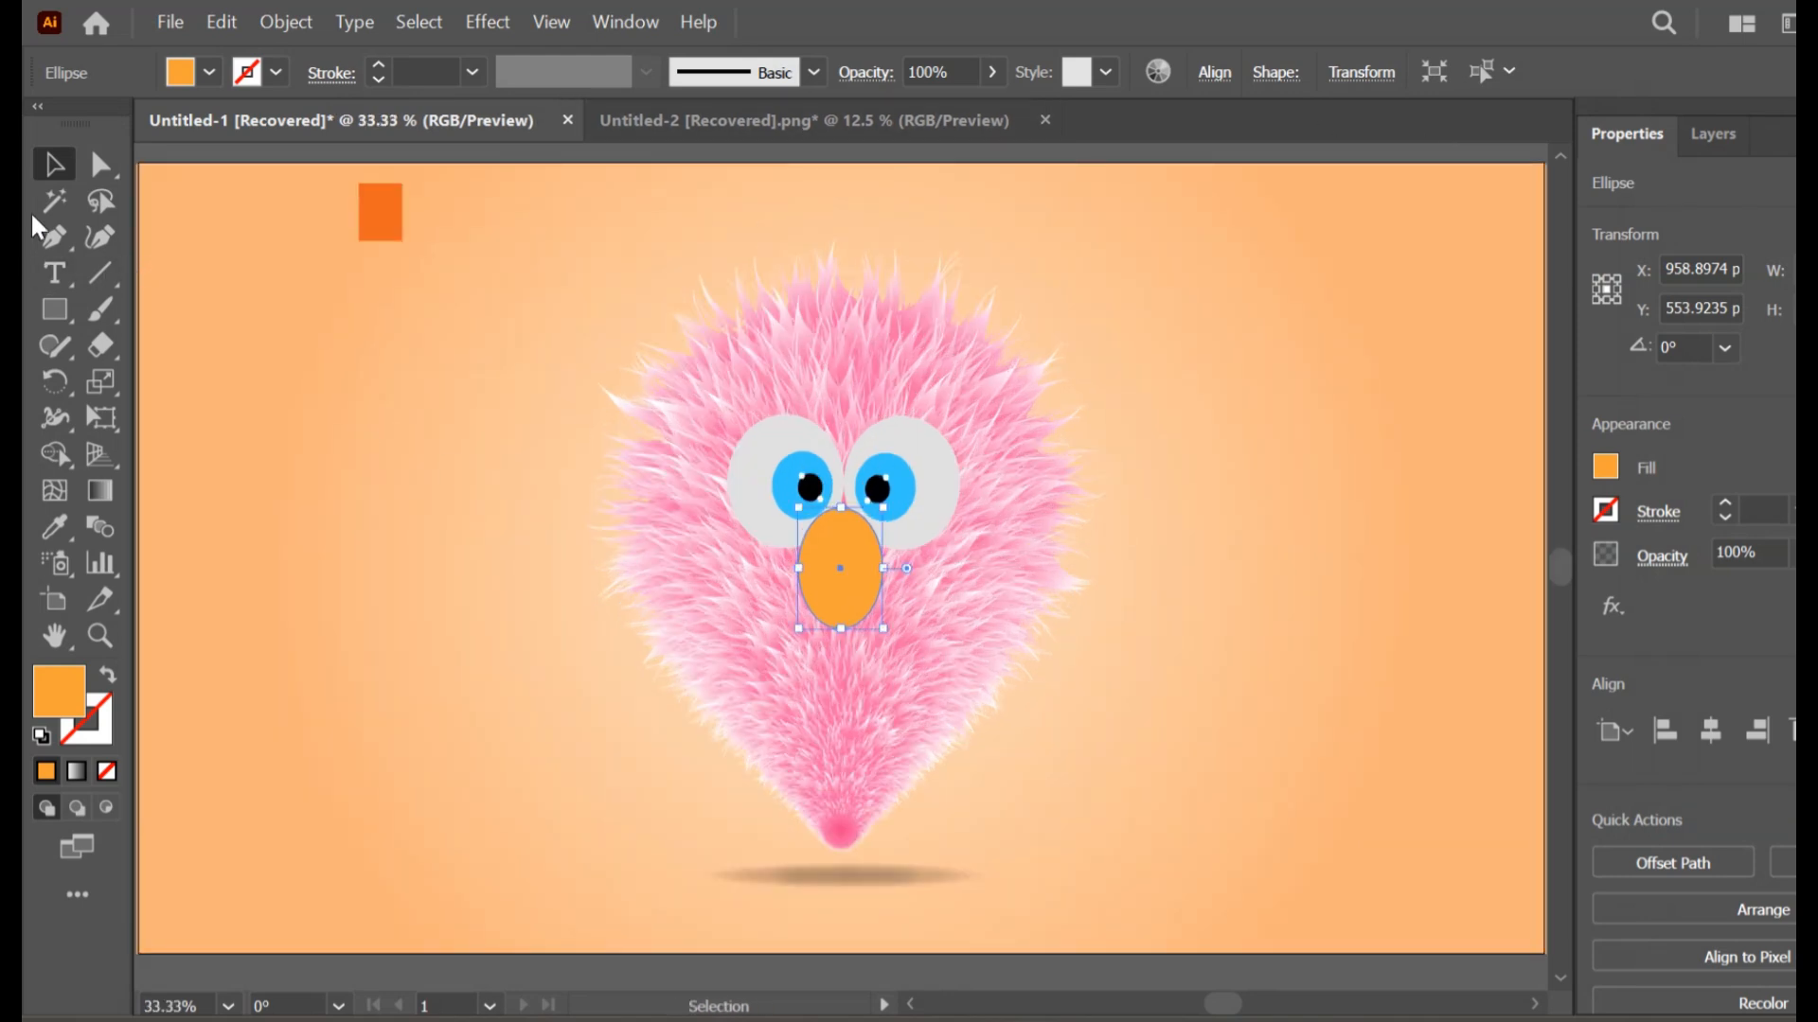
left_click(293, 316)
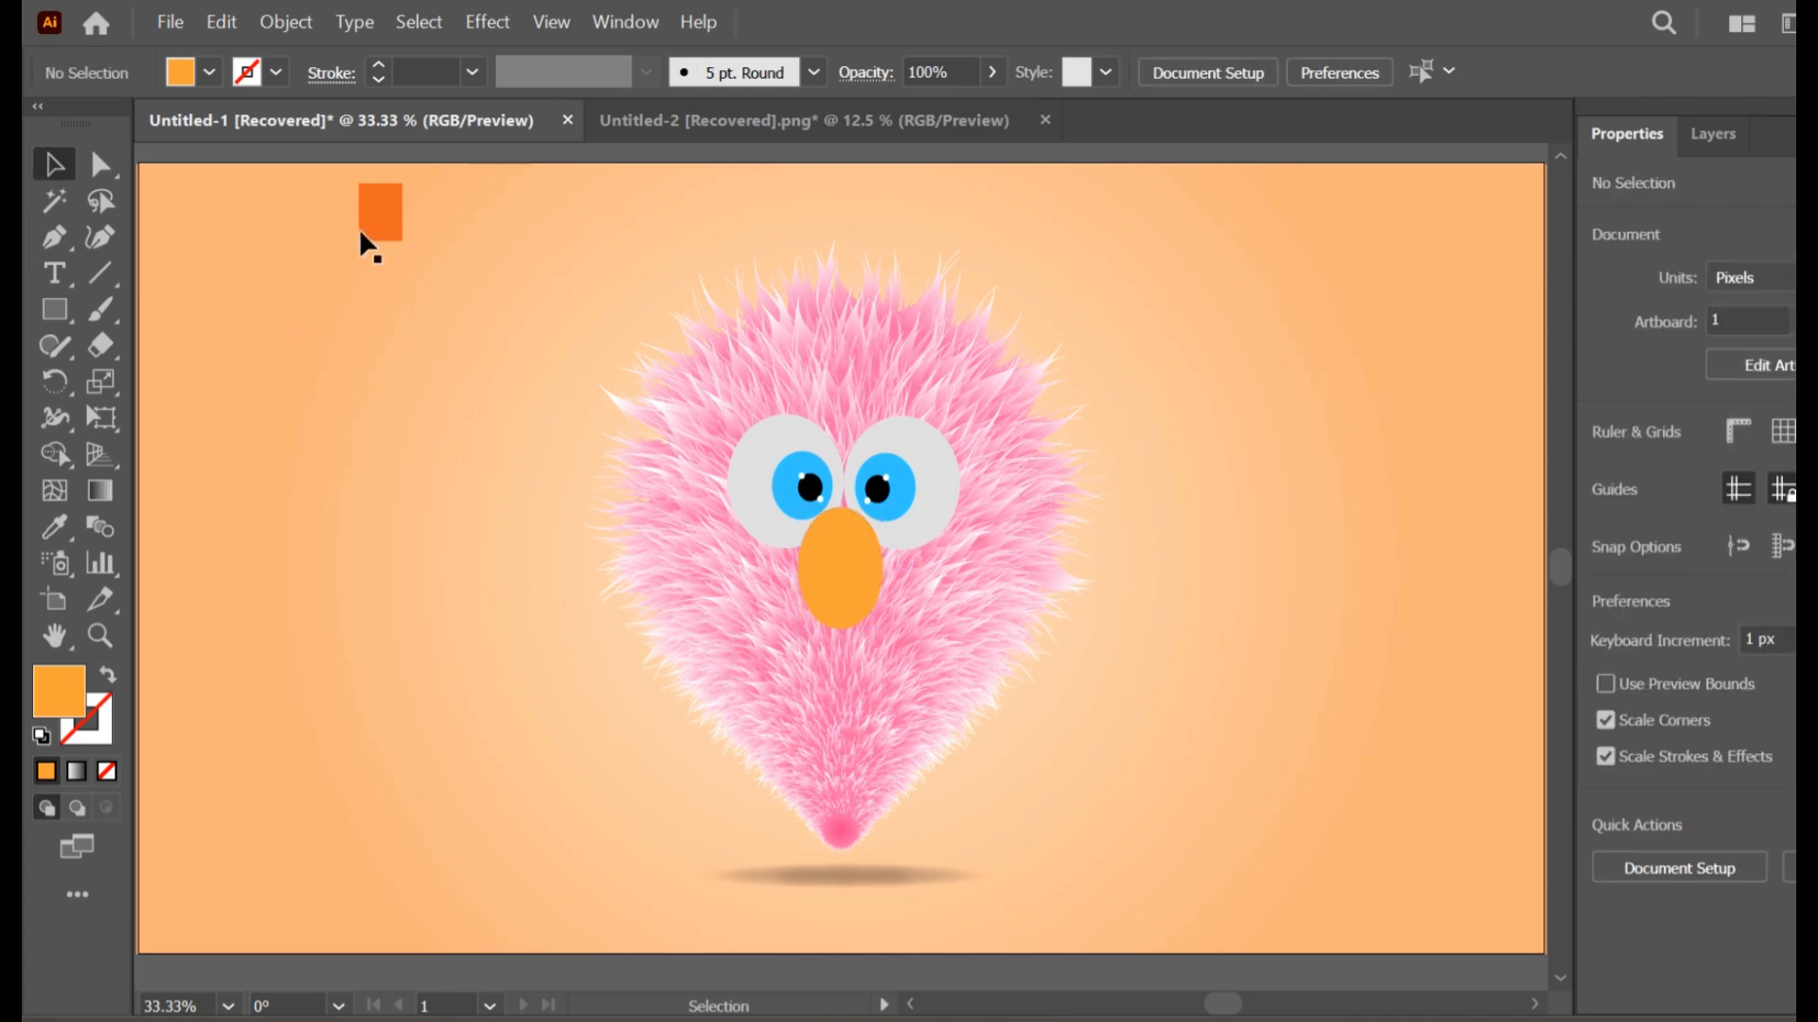
left_click_drag(374, 235, 648, 587)
key("ctrl+plus")
key("ctrl+plus")
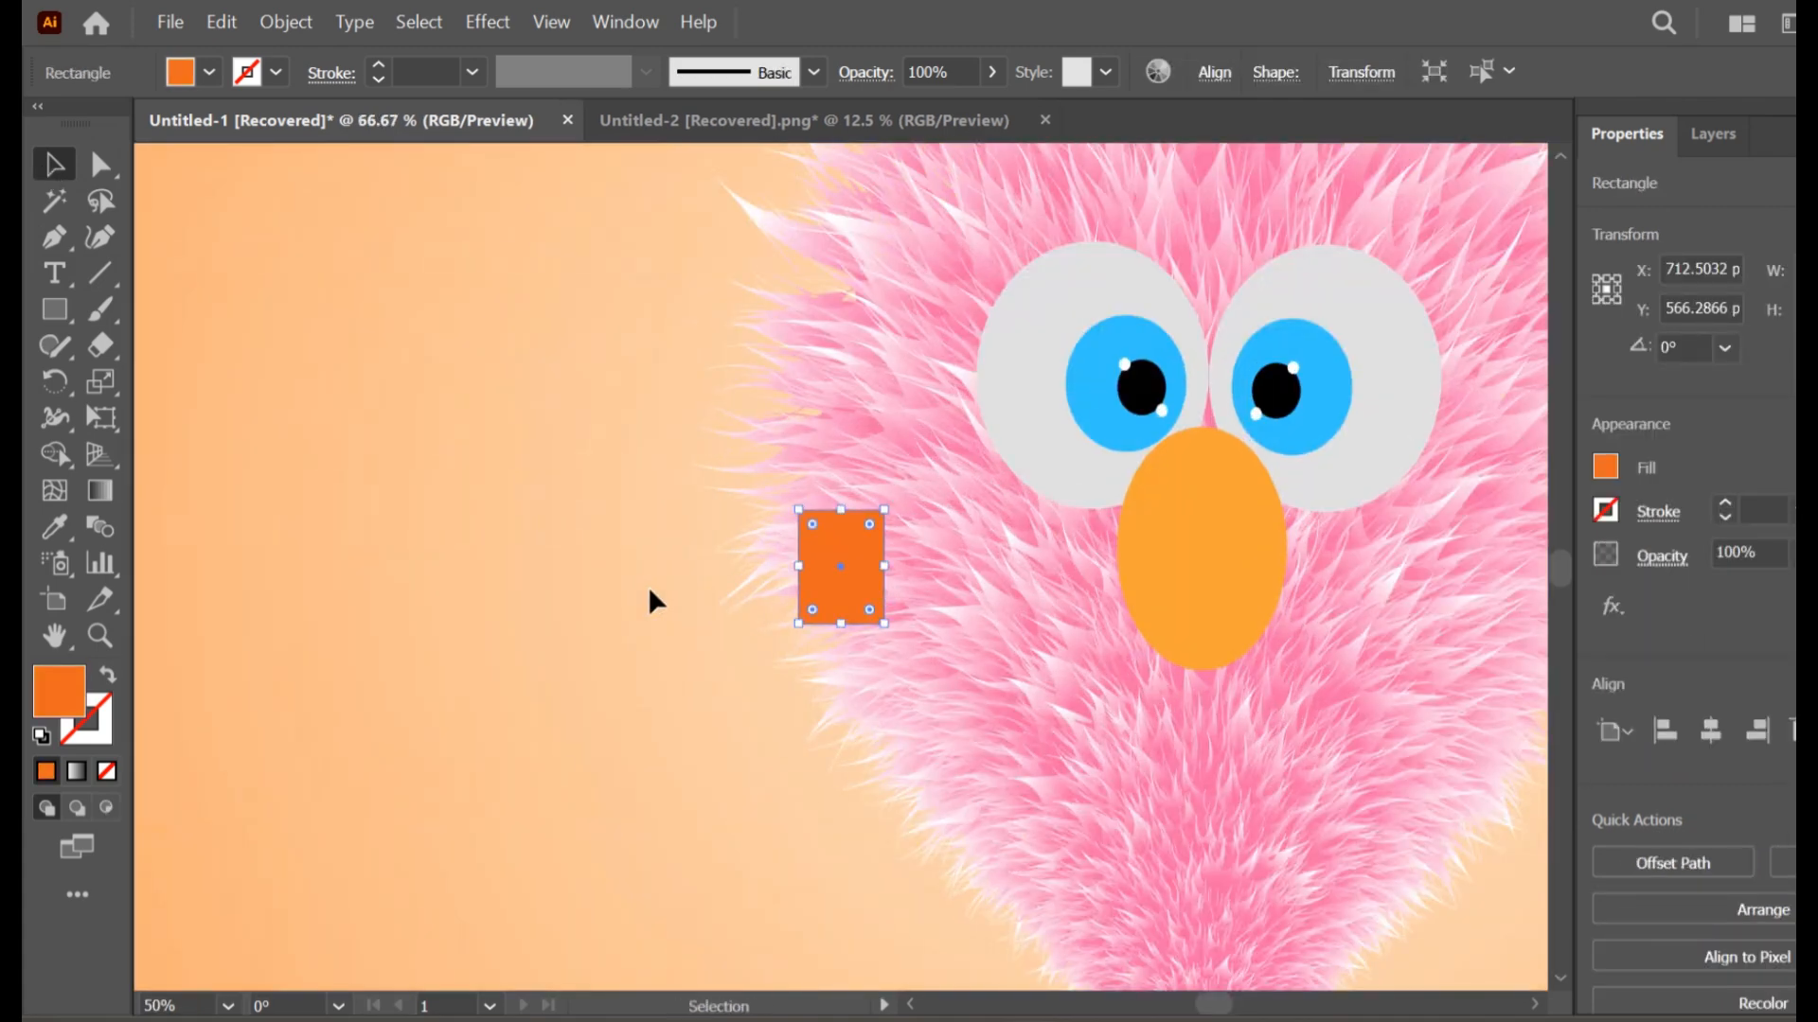
- Add gradient mesh points to the light orange beak ellipse at its centre, lower right and upper left
left_click(1206, 566)
key("ctrl+plus")
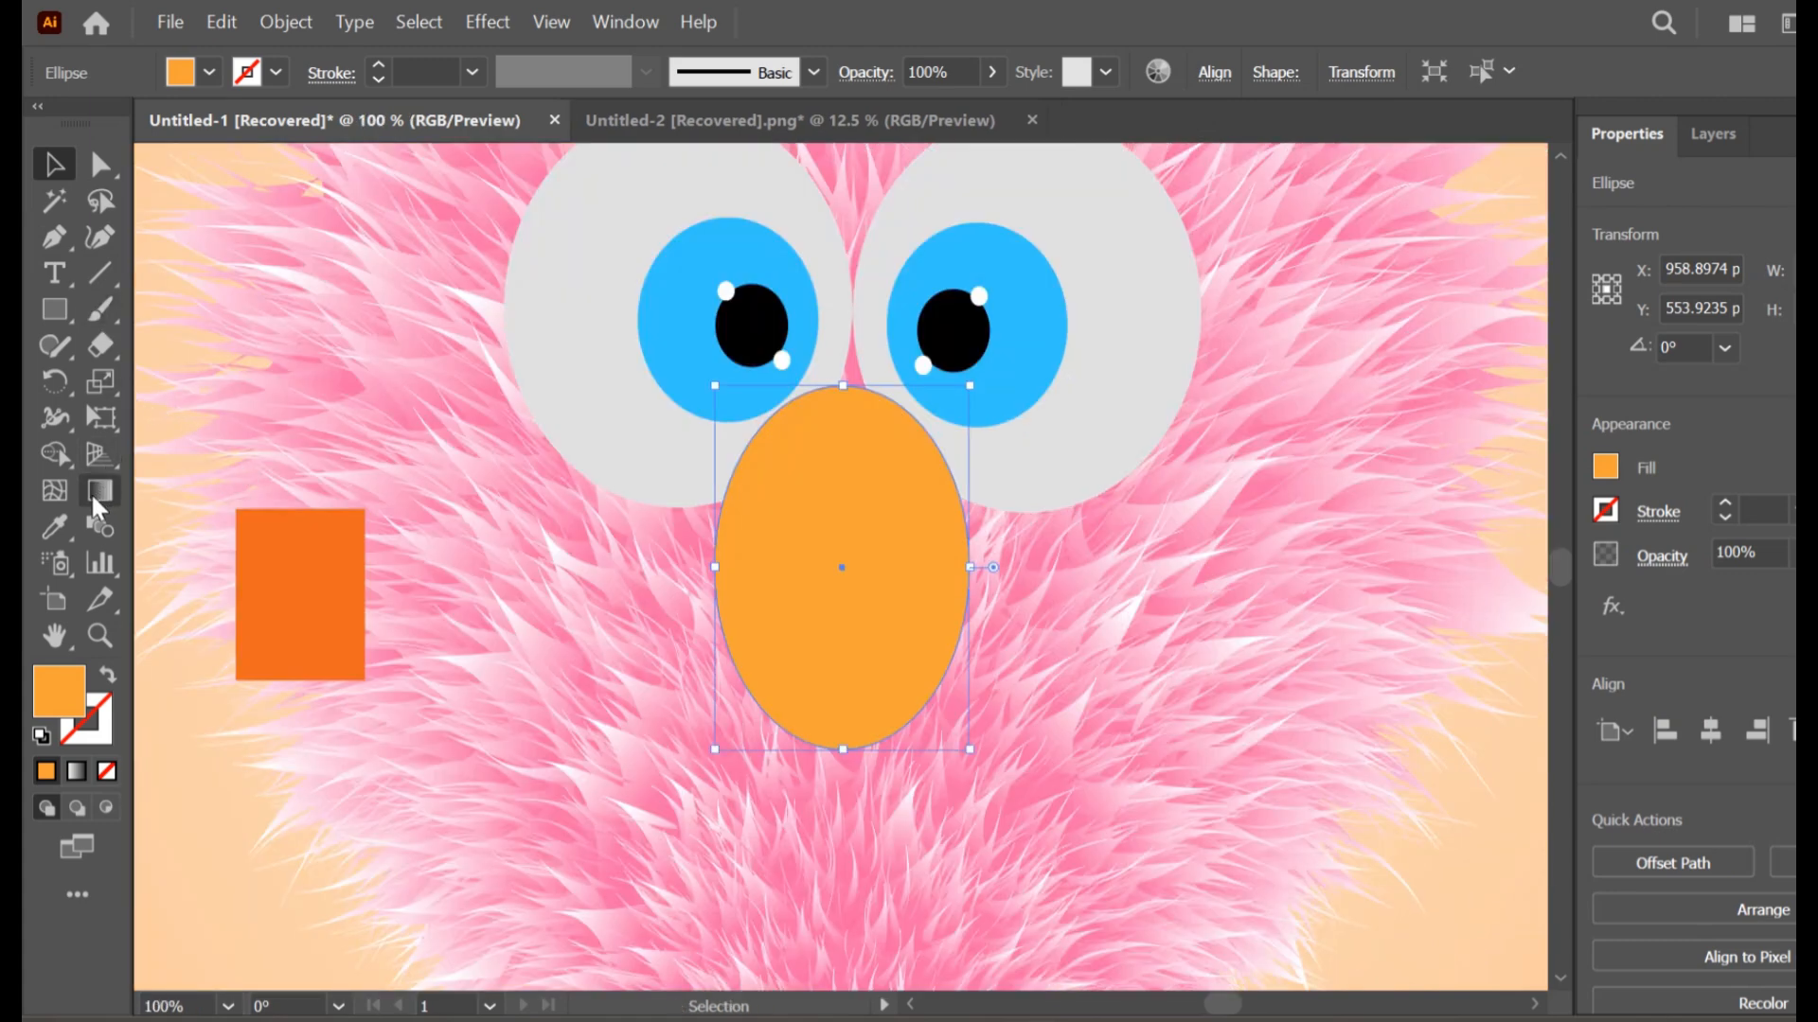
left_click(54, 492)
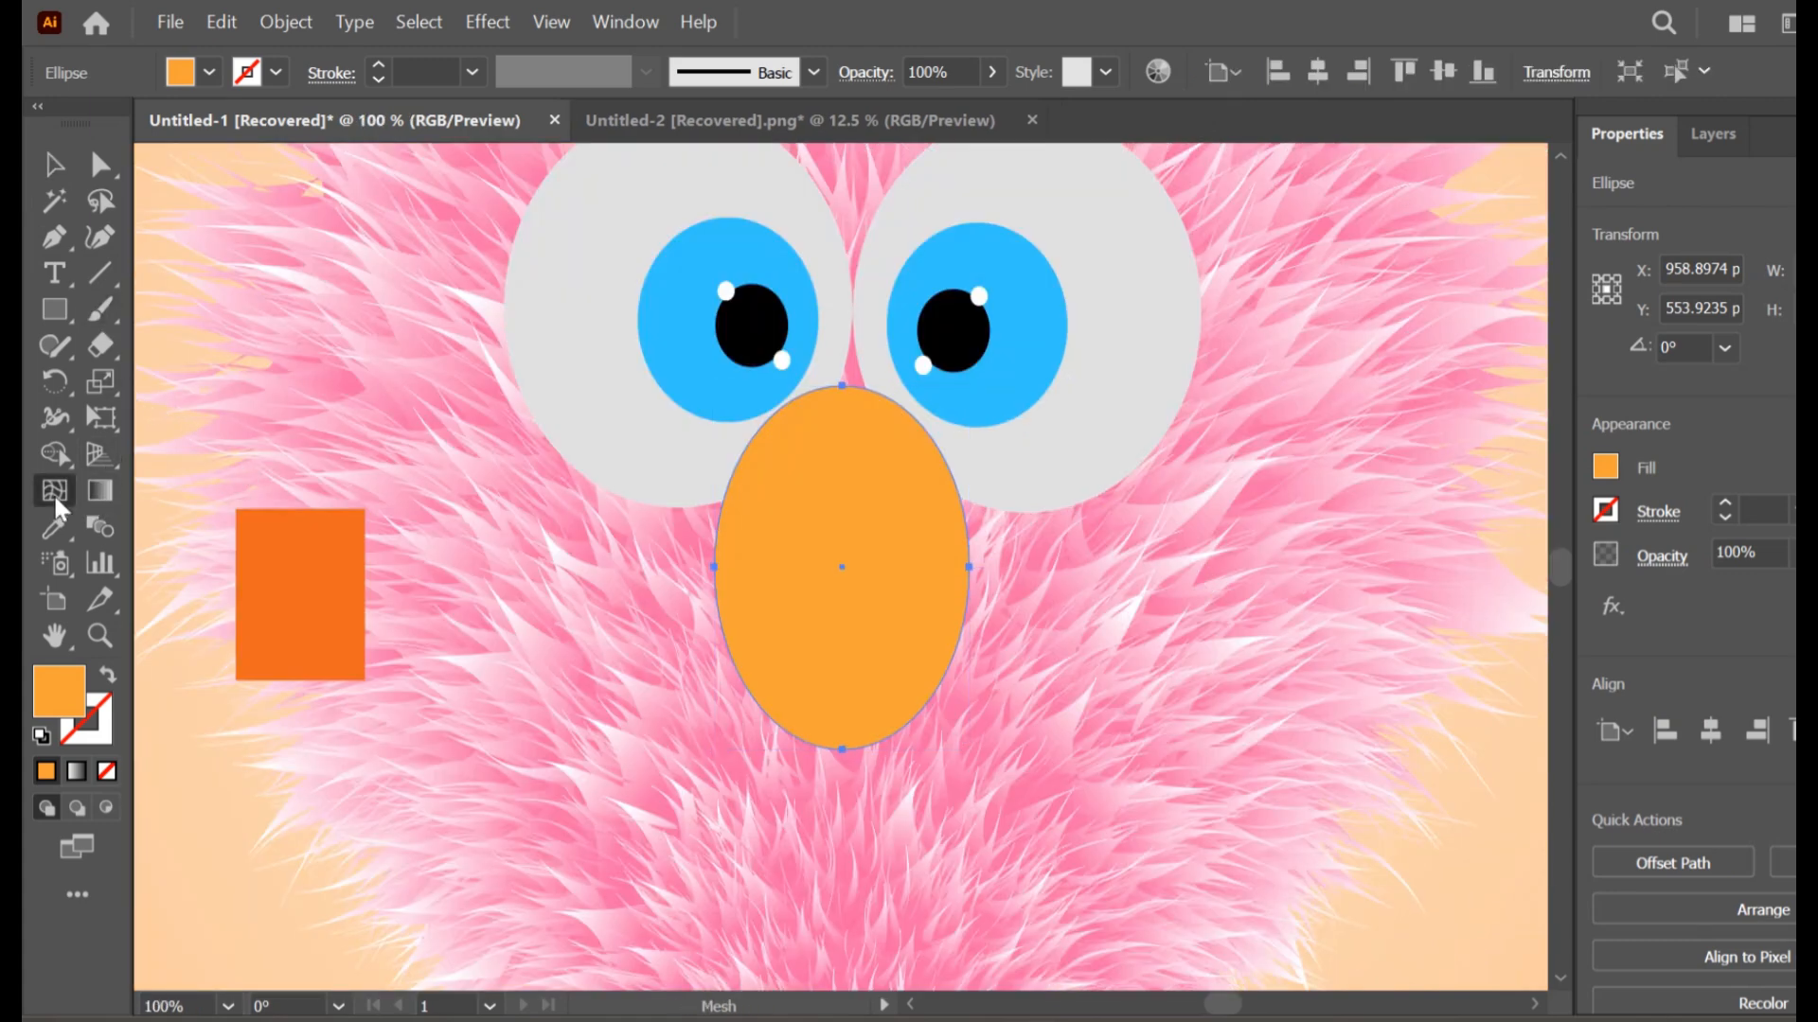
left_click(843, 567)
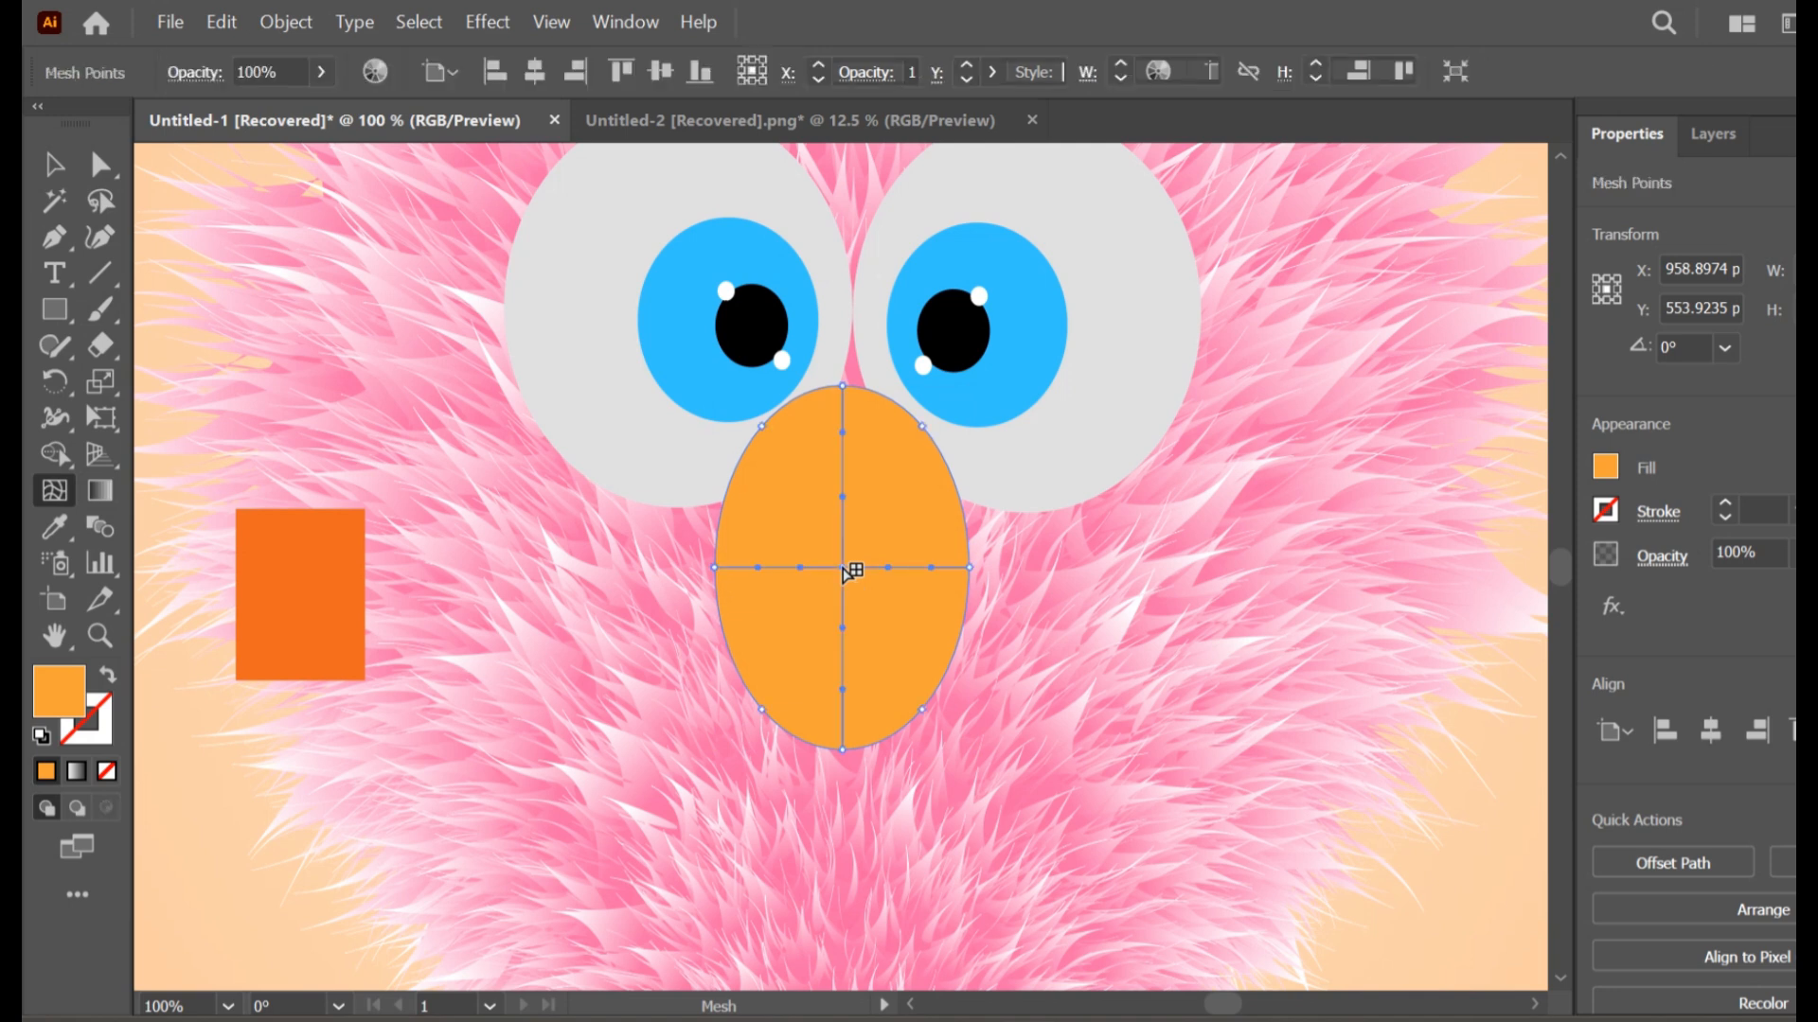
left_click(869, 670)
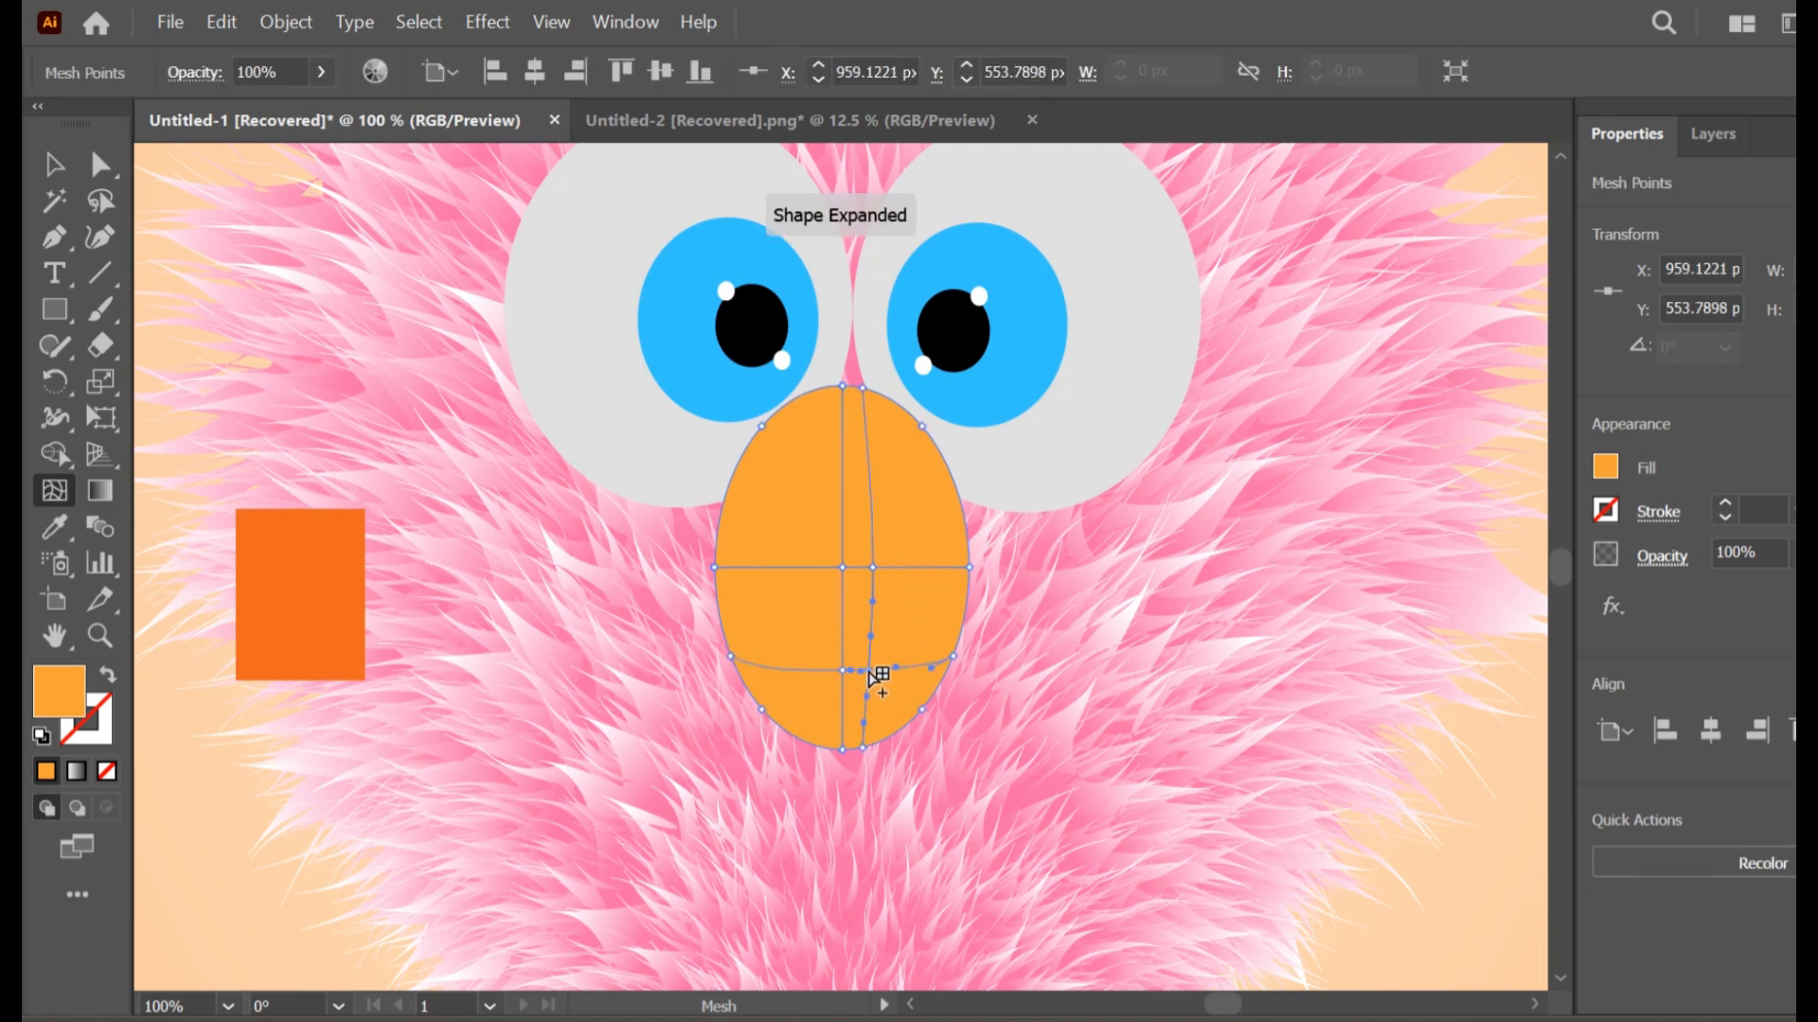
left_click(783, 495)
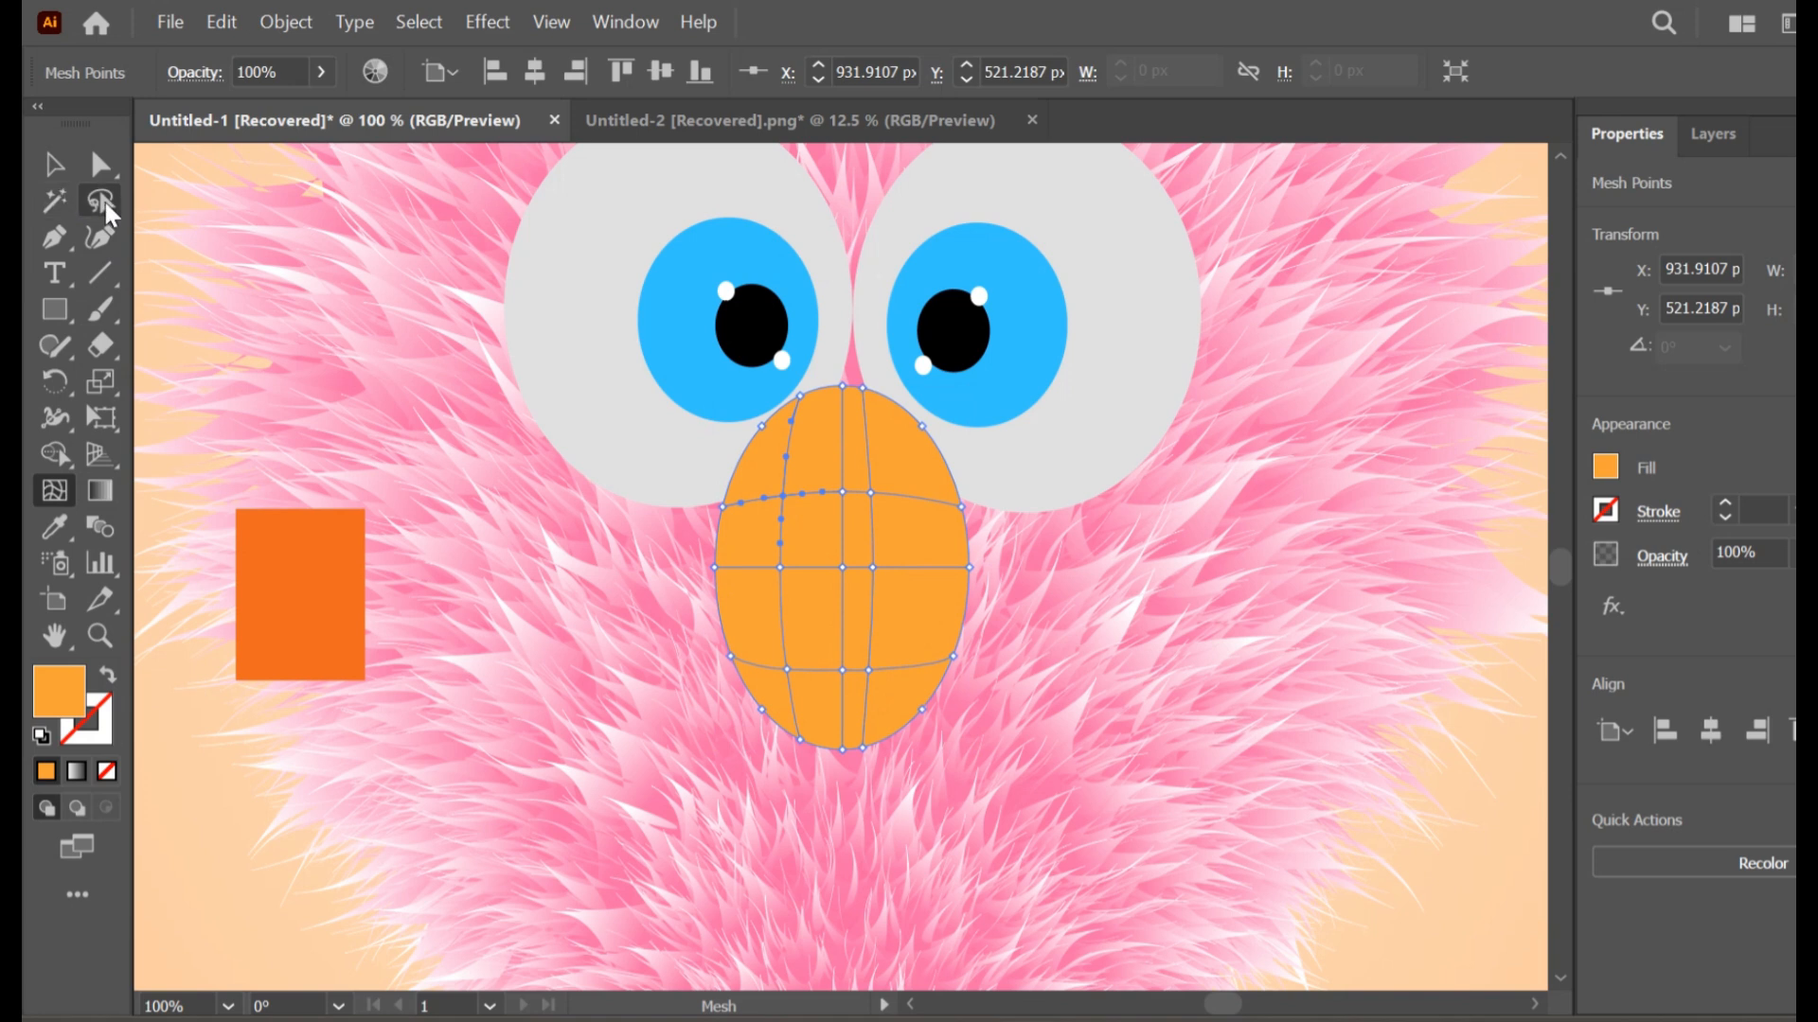
left_click(102, 201)
mouse_move(949, 439)
left_mouse_down()
mouse_move(793, 453)
mouse_move(727, 561)
mouse_move(791, 713)
mouse_move(860, 728)
mouse_move(917, 677)
mouse_move(934, 525)
mouse_move(958, 484)
mouse_move(1003, 644)
mouse_move(978, 756)
mouse_move(838, 826)
mouse_move(716, 723)
mouse_move(661, 573)
mouse_move(663, 475)
mouse_move(743, 413)
mouse_move(898, 393)
mouse_move(960, 458)
left_mouse_up()
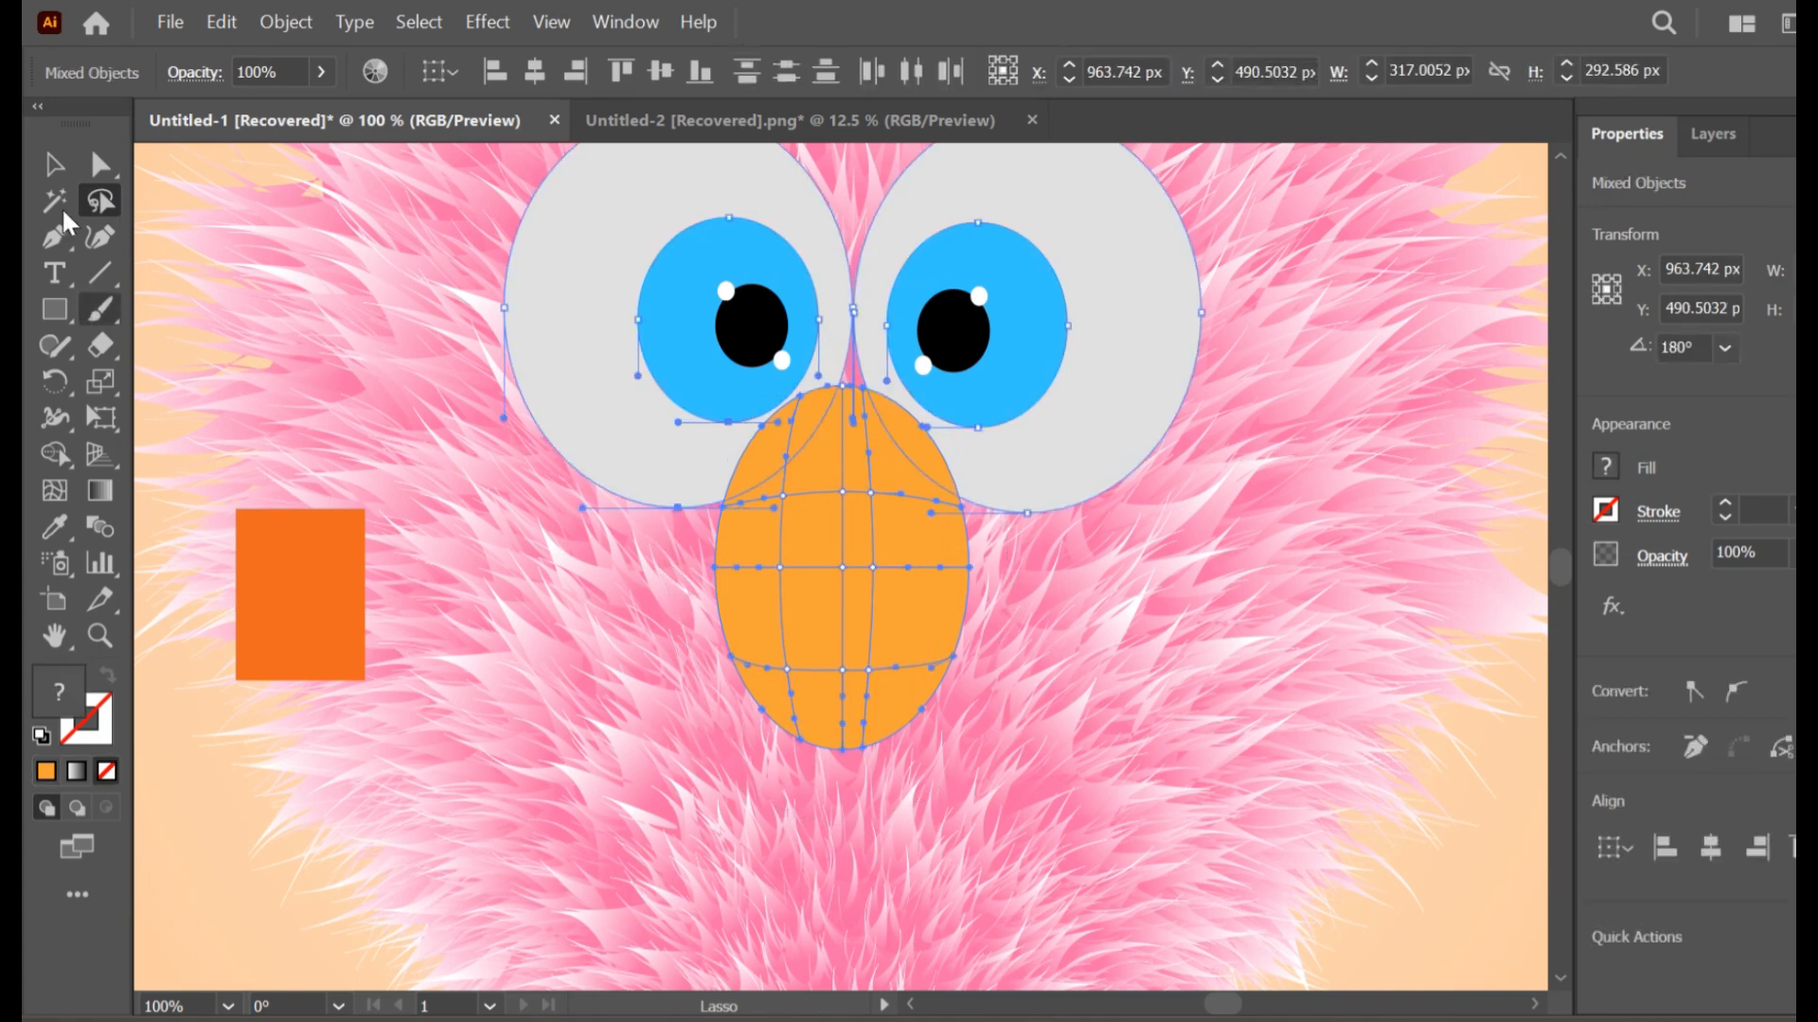
left_click(54, 164)
left_click(235, 248)
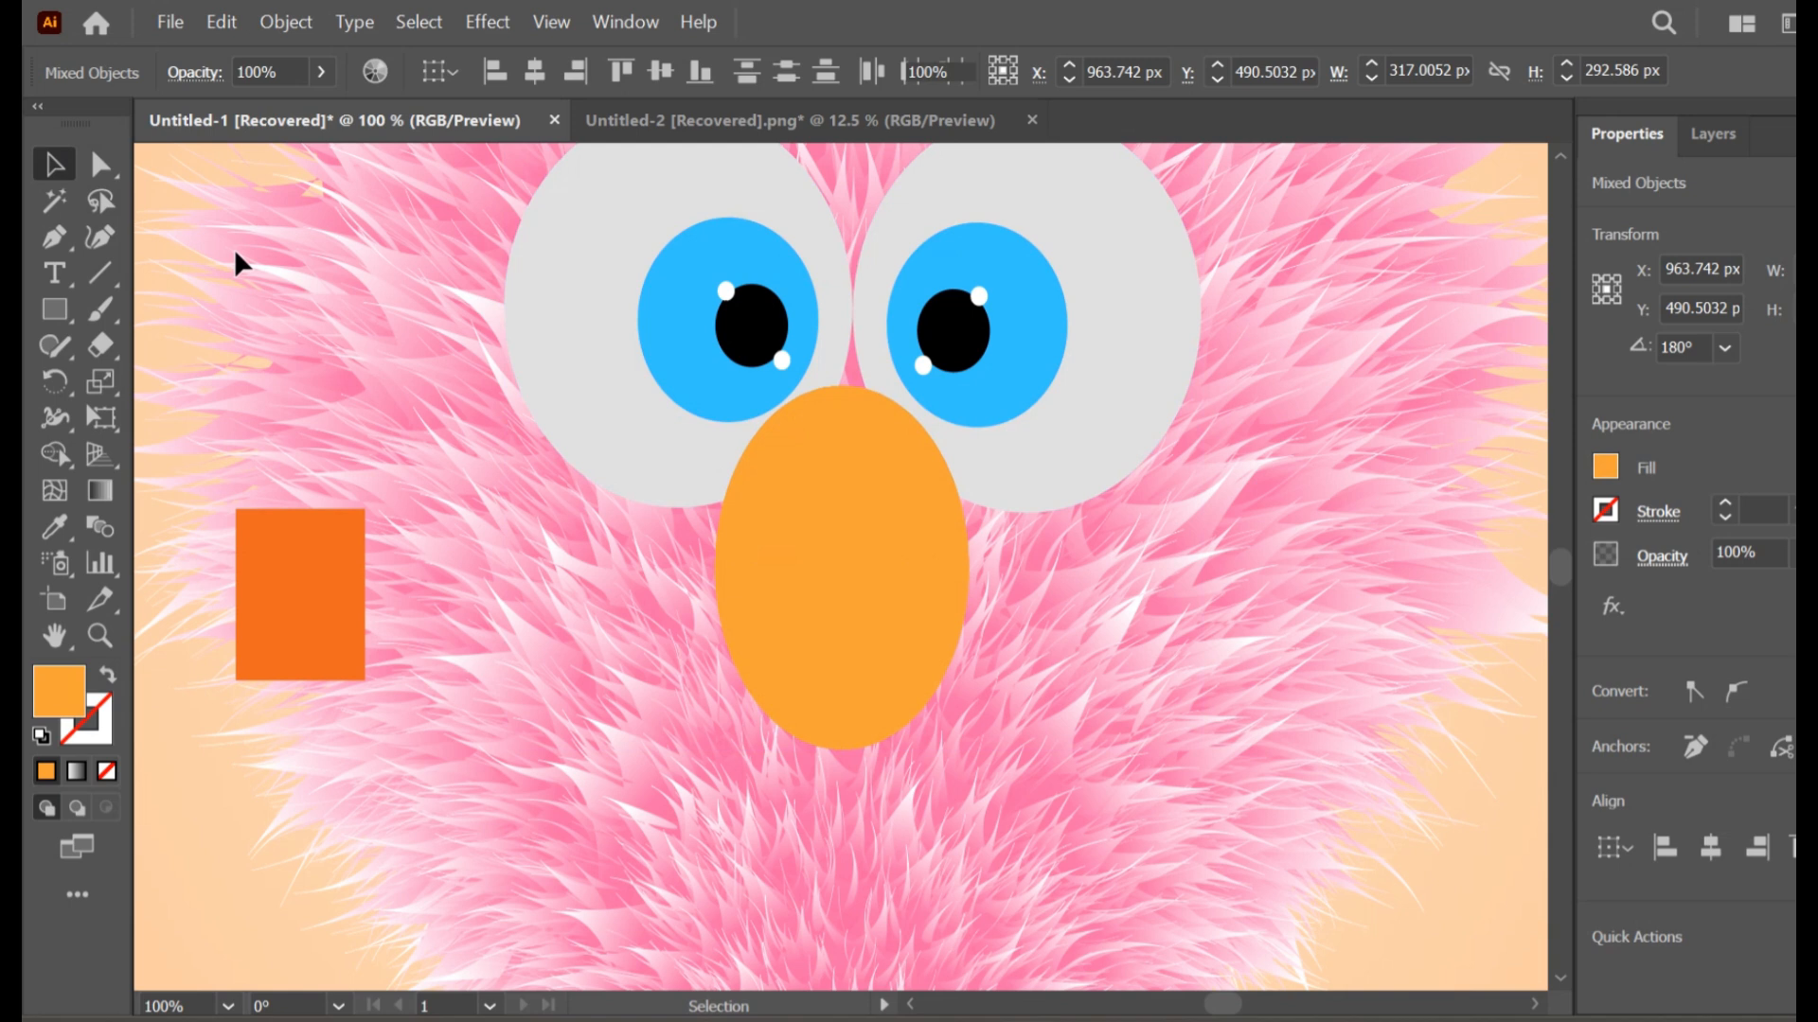
- Lock the grouped eyes above the beak
left_click(691, 318)
left_click(961, 331, "shift")
key("ctrl+2")
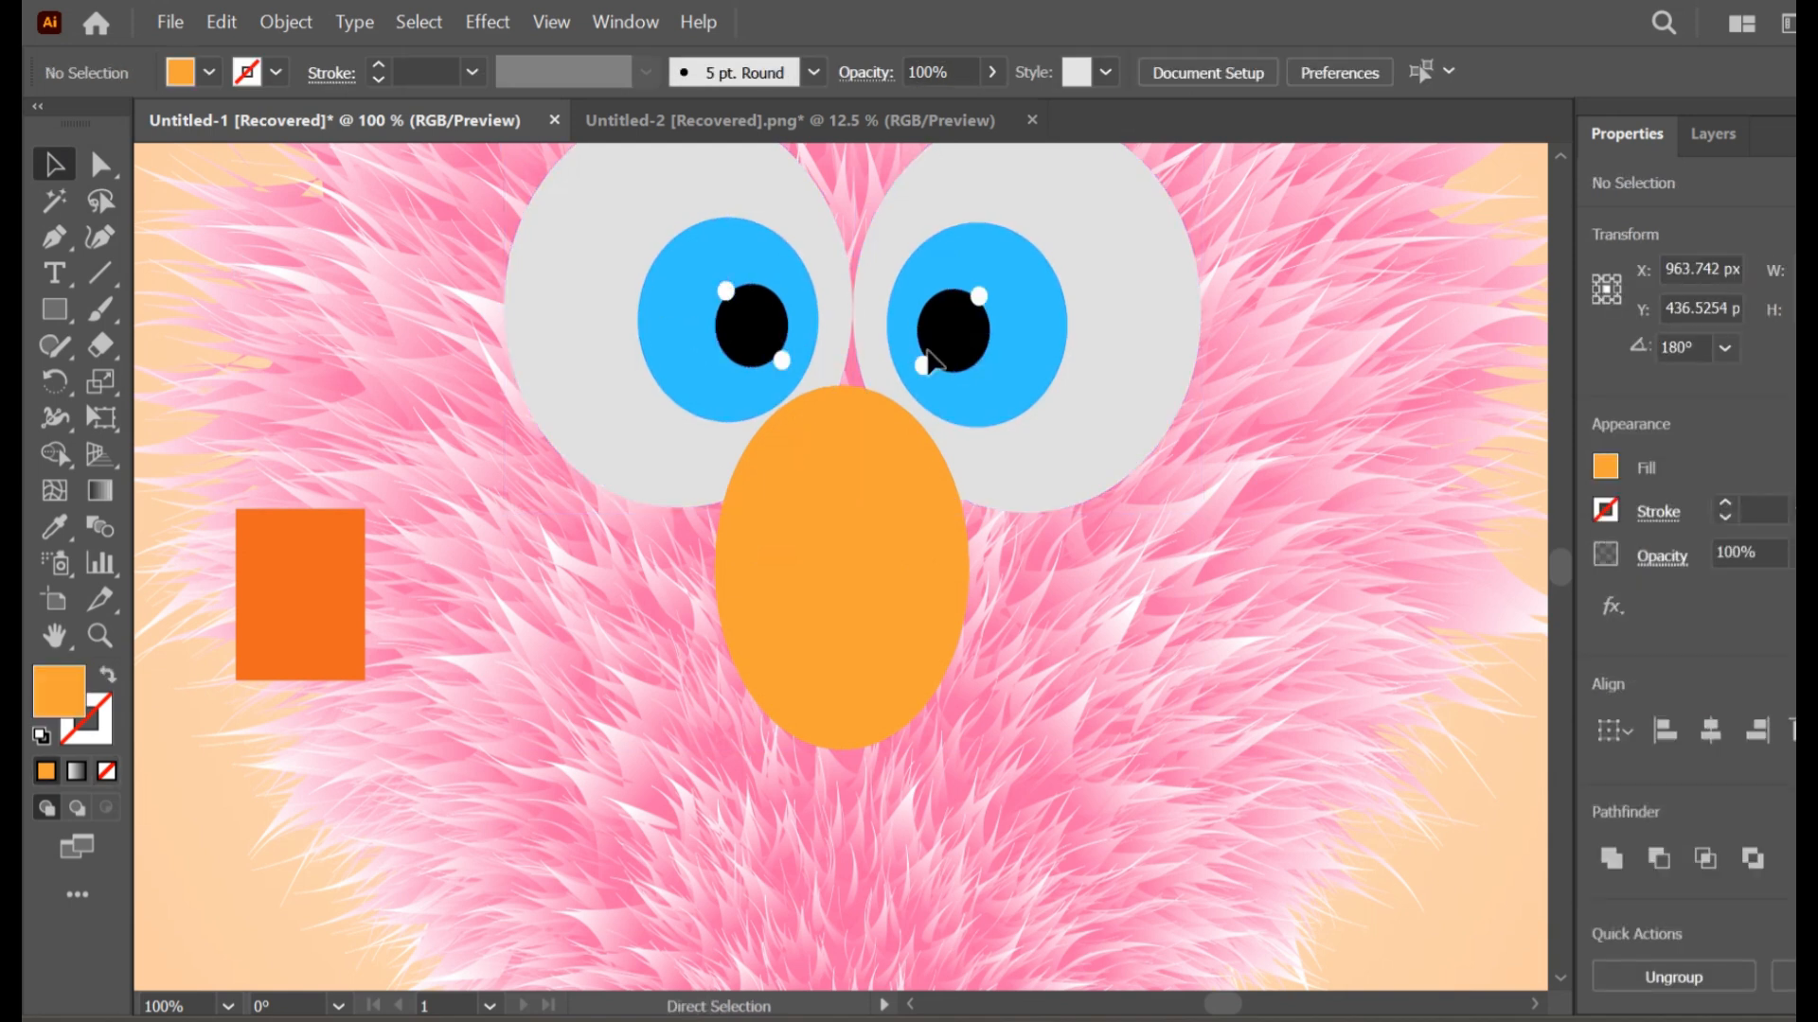
- Lasso the mesh points along the beak's outer edge and recolour them with the rectangle's dark orange
left_click(763, 589)
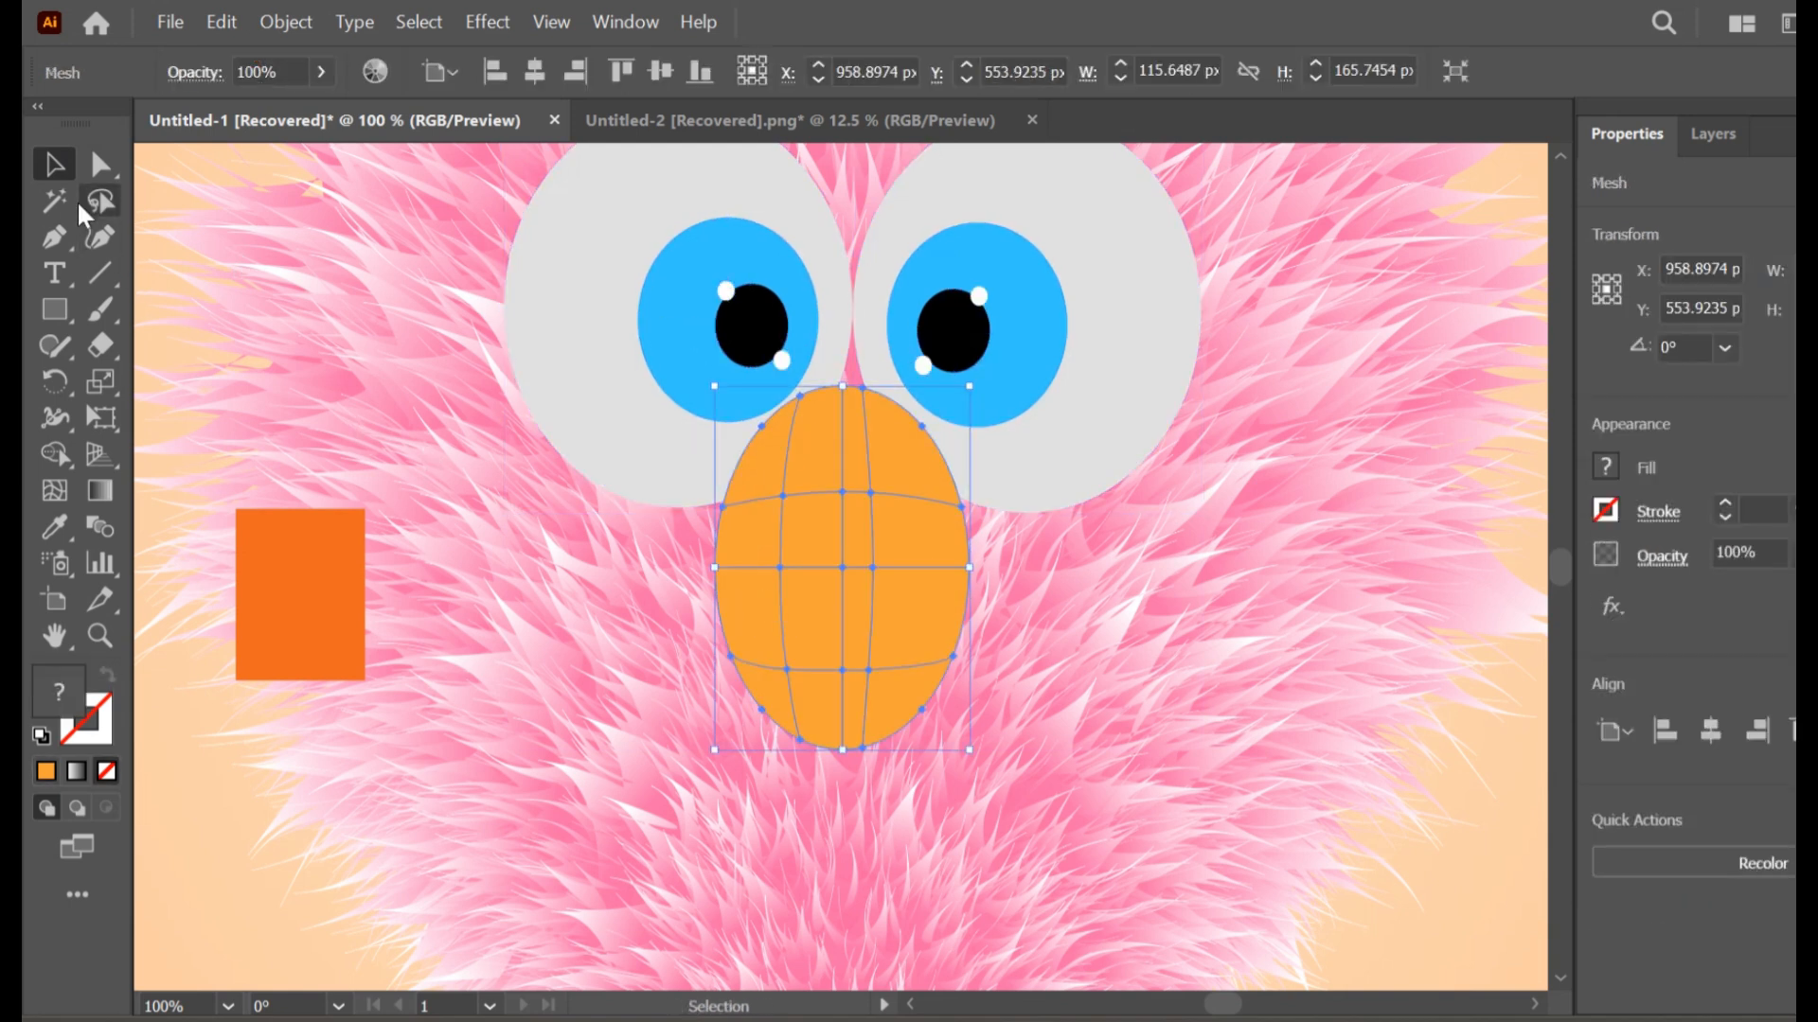
left_click(101, 202)
mouse_move(947, 442)
left_mouse_down()
mouse_move(771, 487)
mouse_move(740, 562)
mouse_move(738, 668)
mouse_move(837, 714)
mouse_move(907, 651)
mouse_move(923, 546)
mouse_move(959, 511)
mouse_move(1000, 528)
mouse_move(974, 755)
mouse_move(824, 802)
mouse_move(838, 823)
mouse_move(715, 748)
mouse_move(670, 577)
mouse_move(721, 473)
mouse_move(944, 447)
left_mouse_up()
left_click(54, 526)
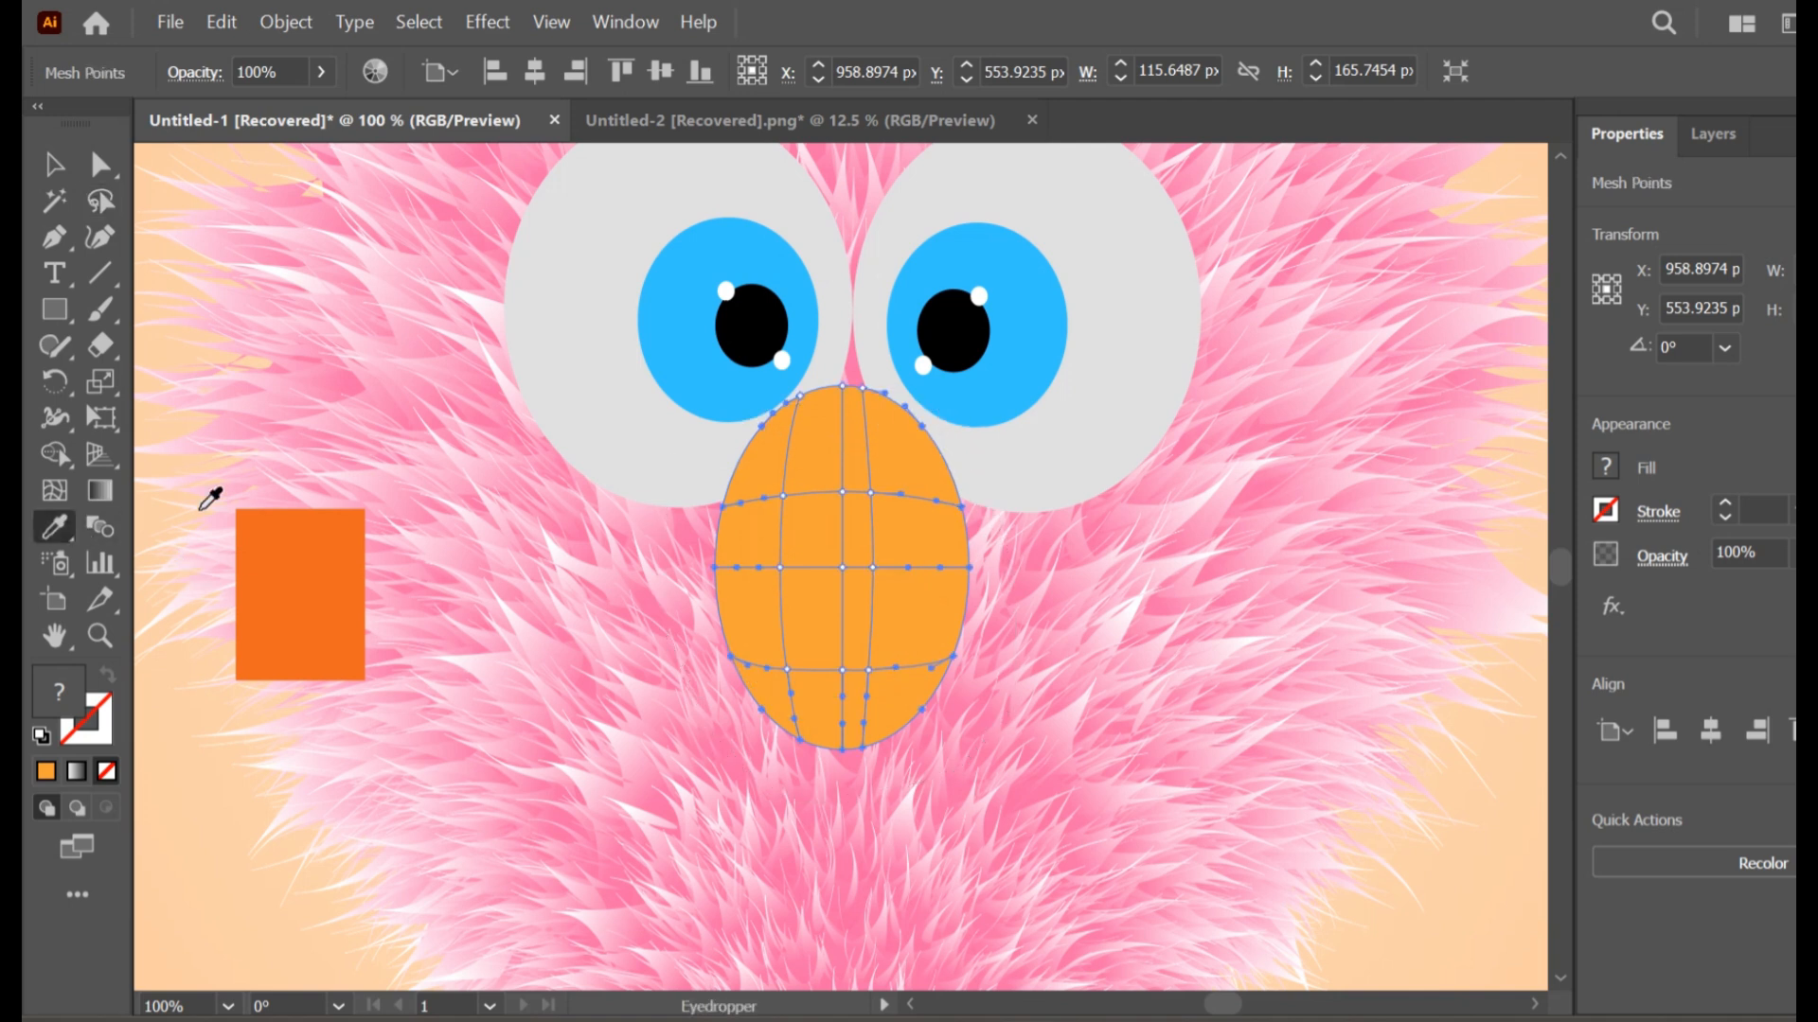
left_click(256, 511)
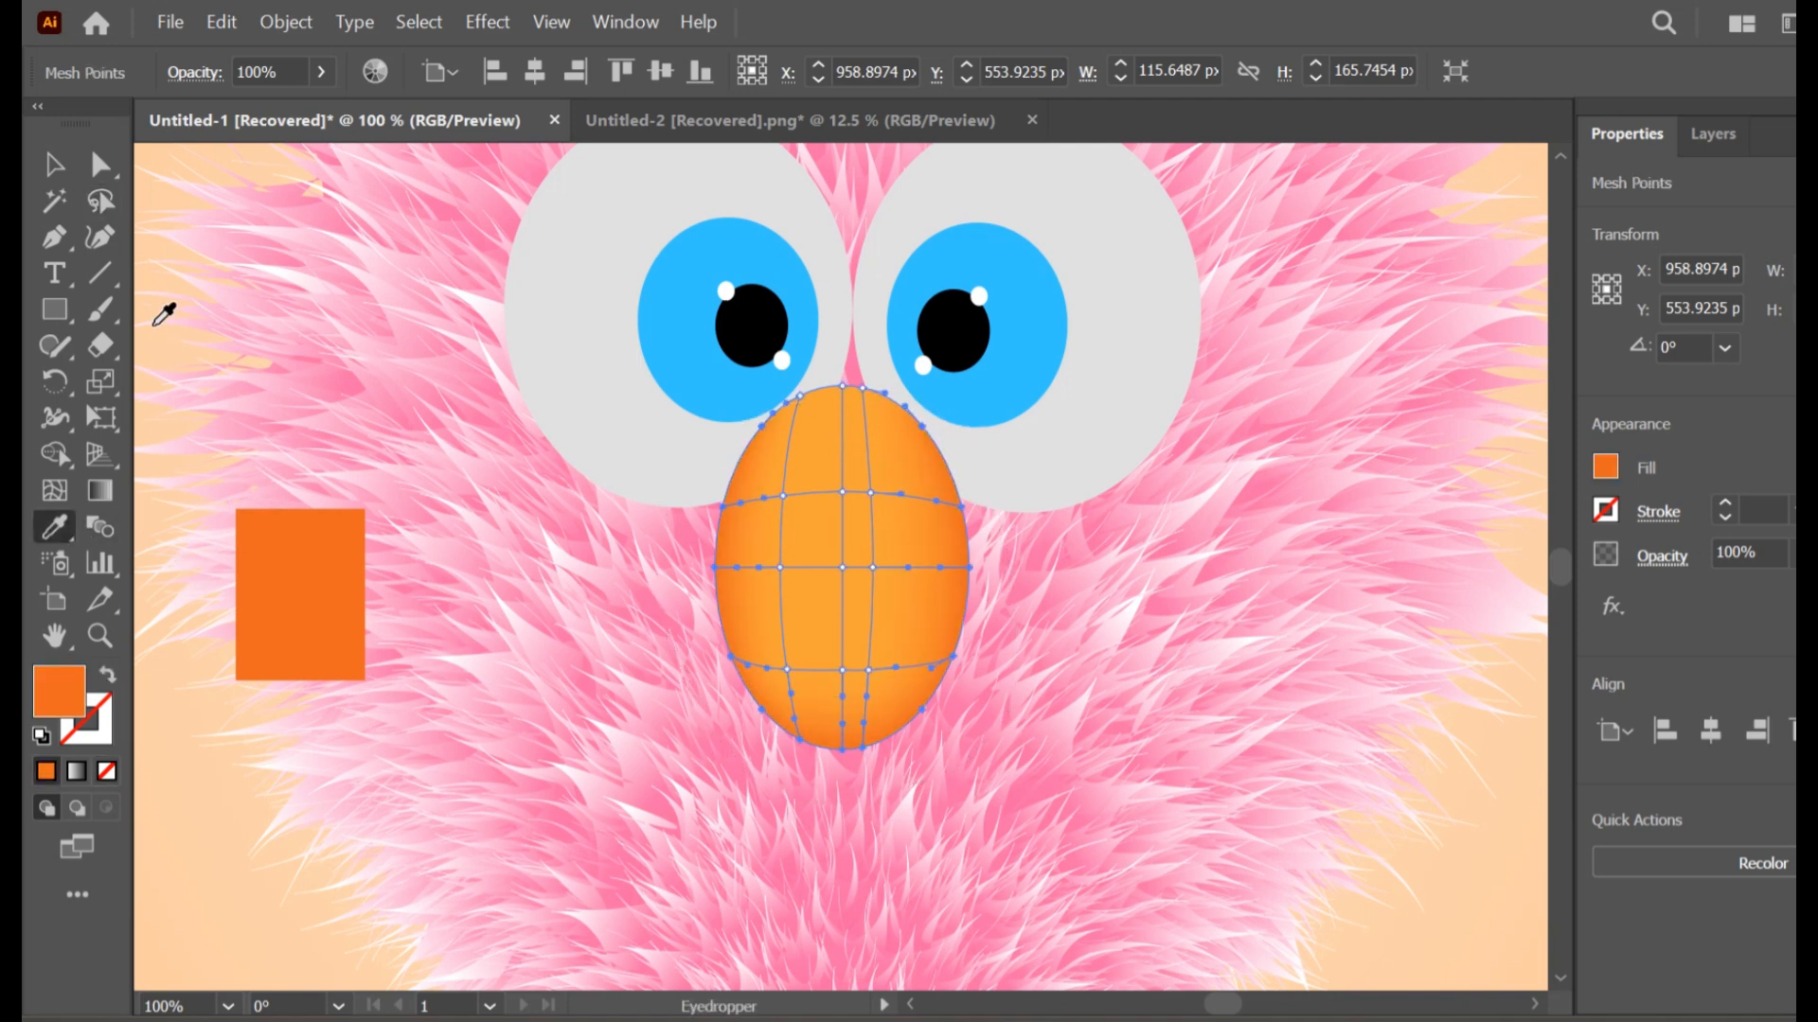
- Undo the beak's edge recolouring and the locking of the eyes, and clear the selection
key("ctrl+z")
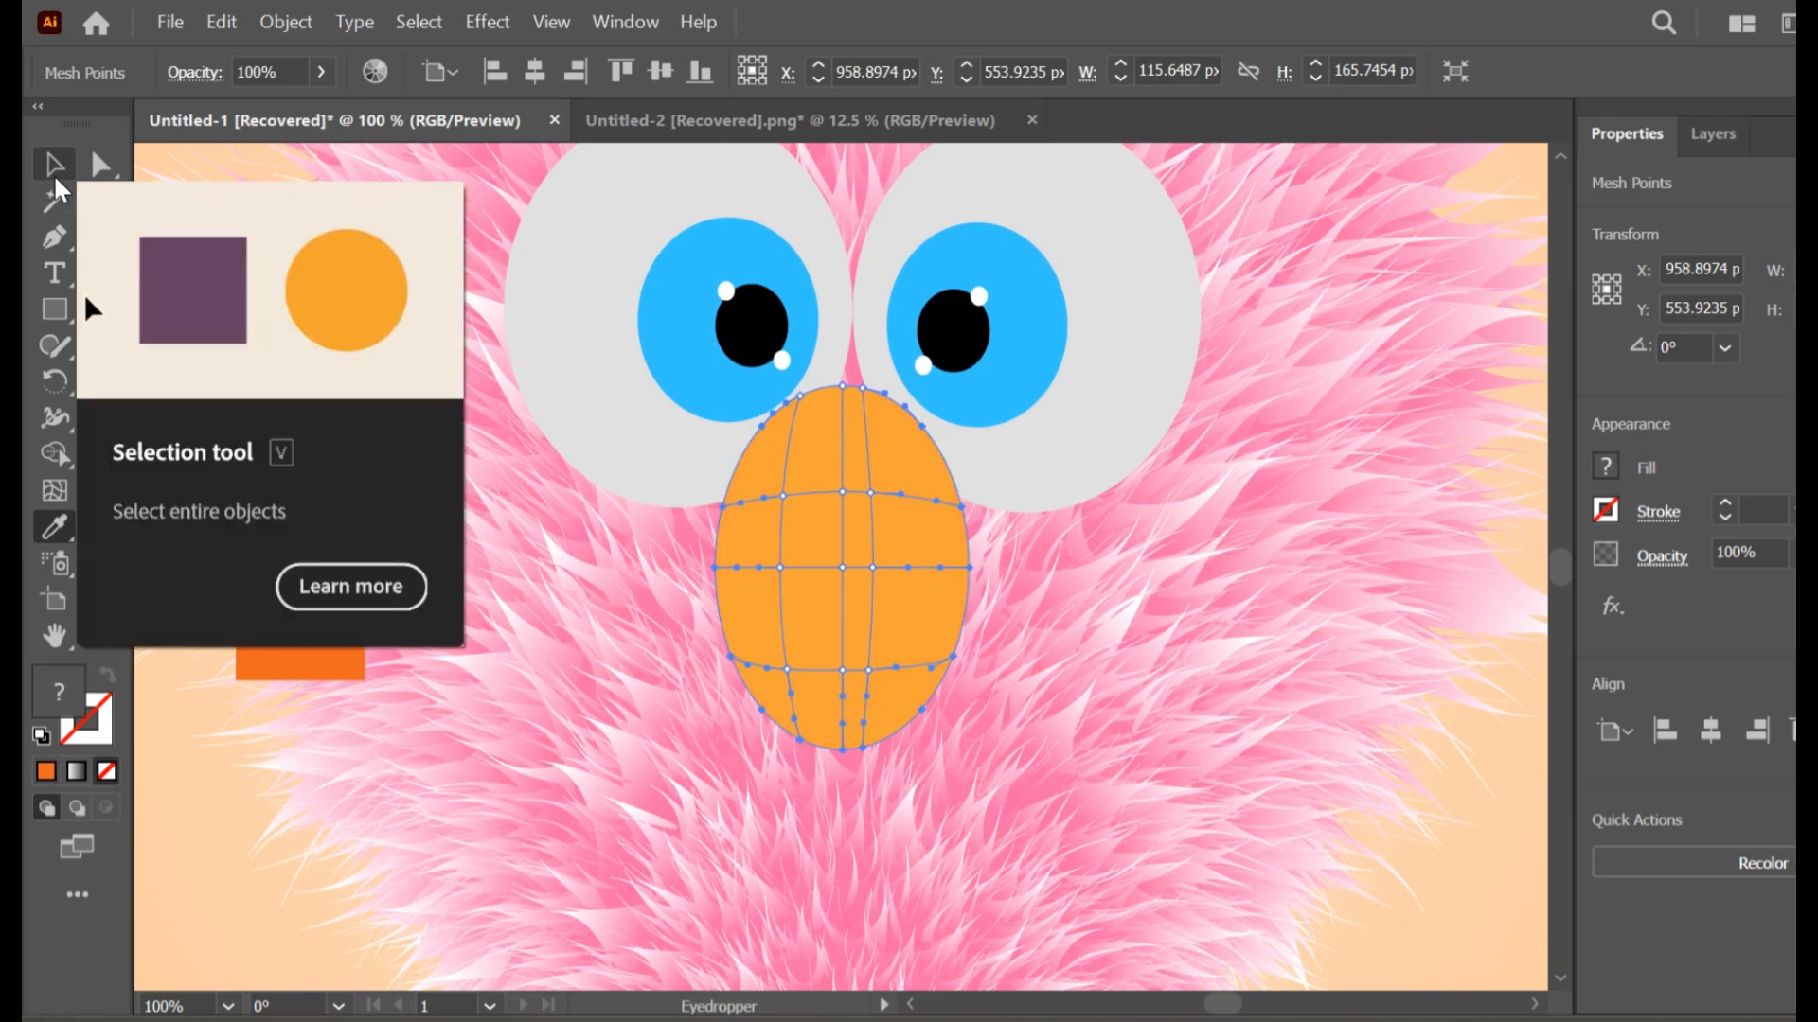
key("ctrl+z")
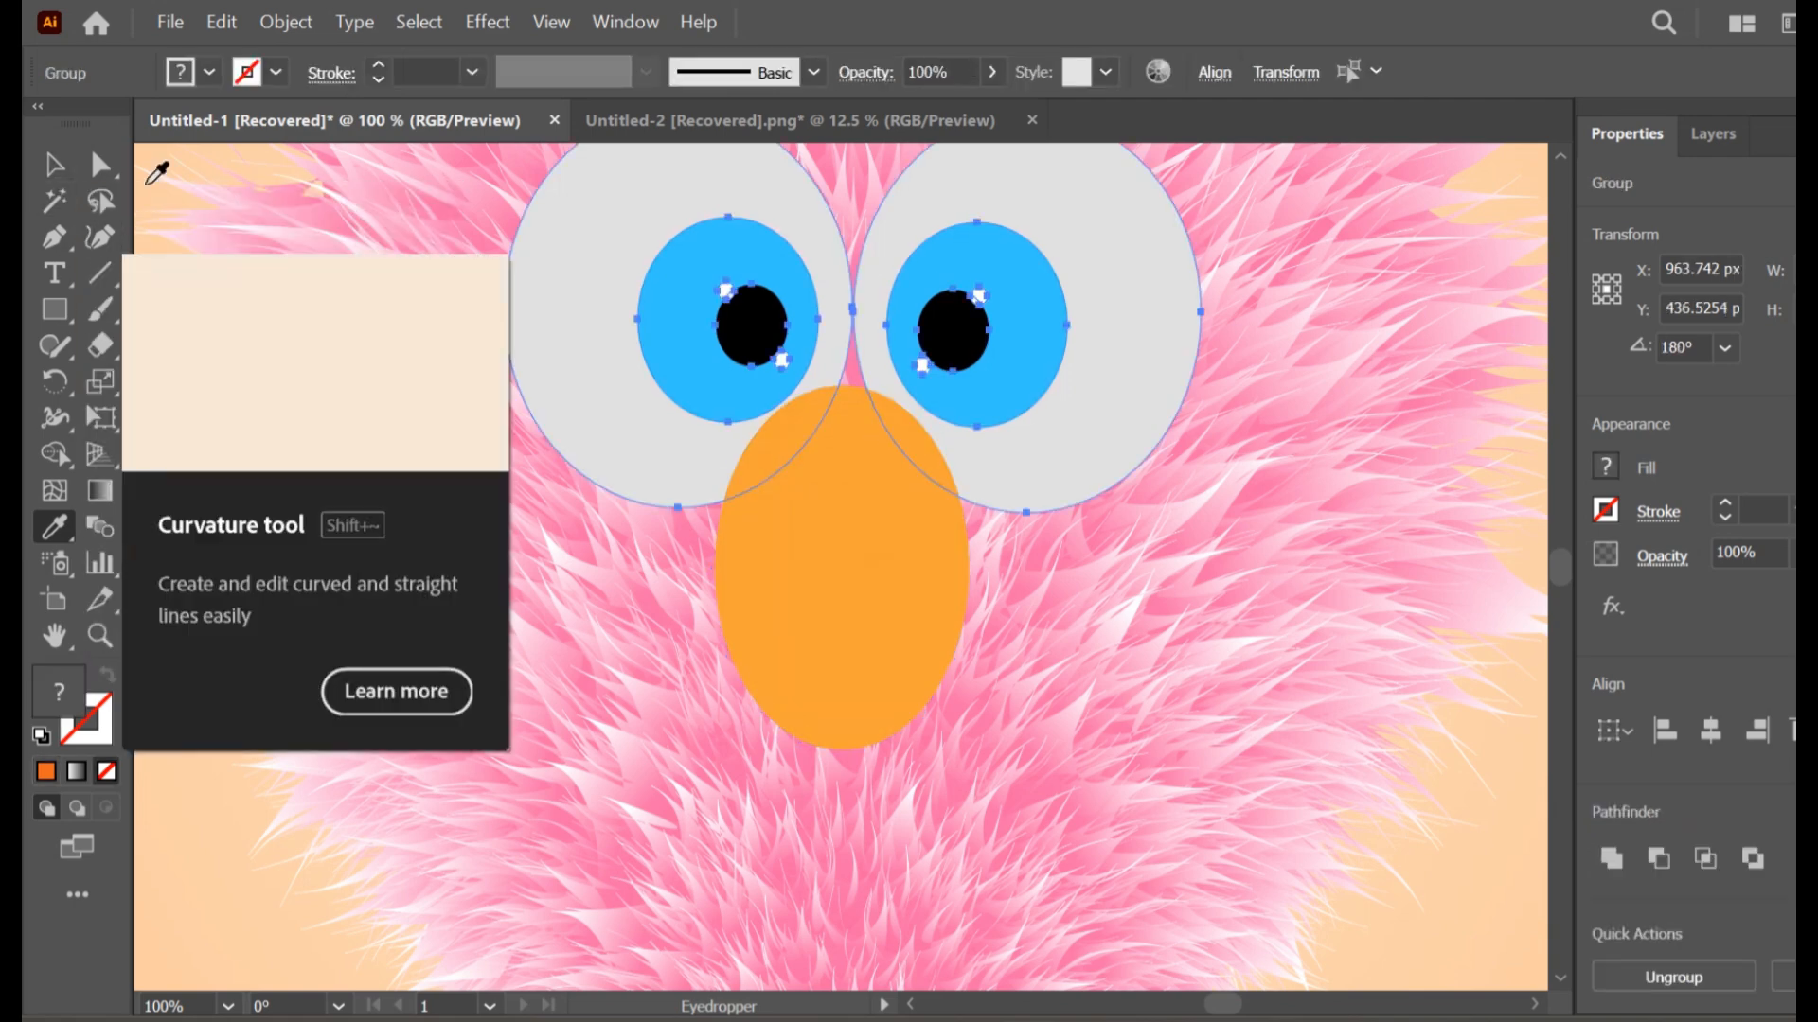
key("v")
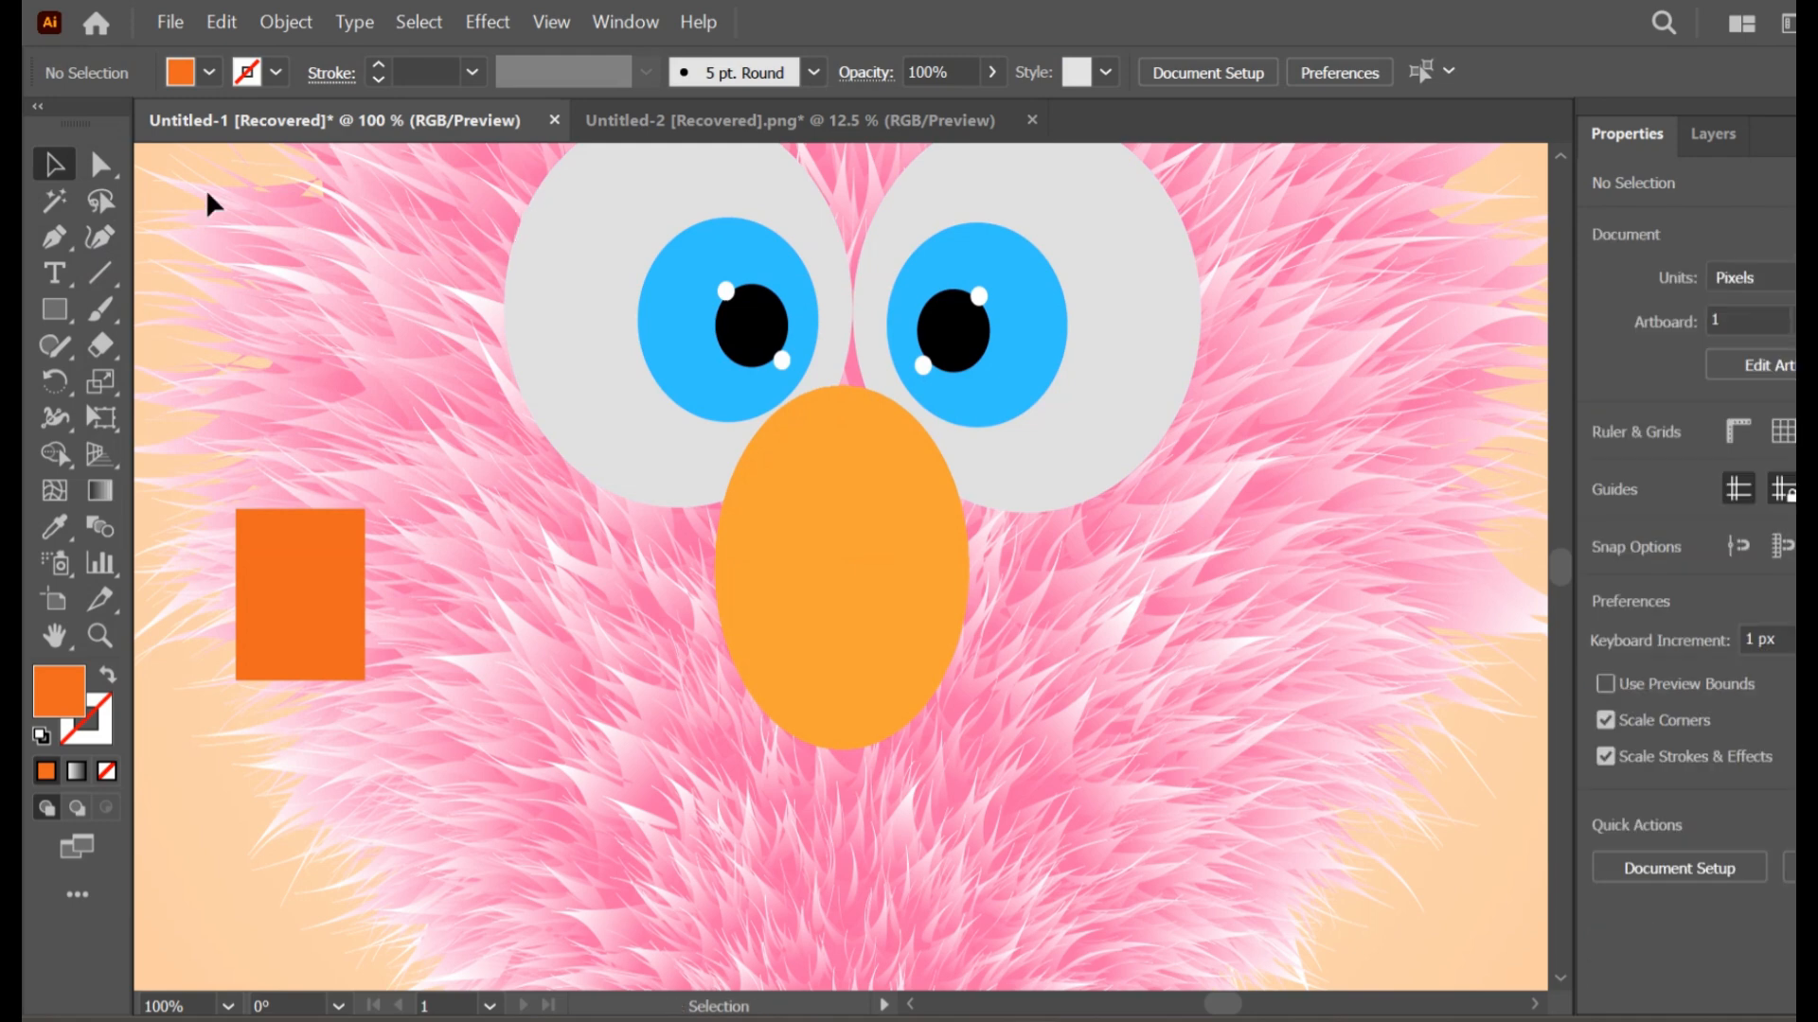
- Lasso the mesh points along the outer edge of the beak
left_click(100, 201)
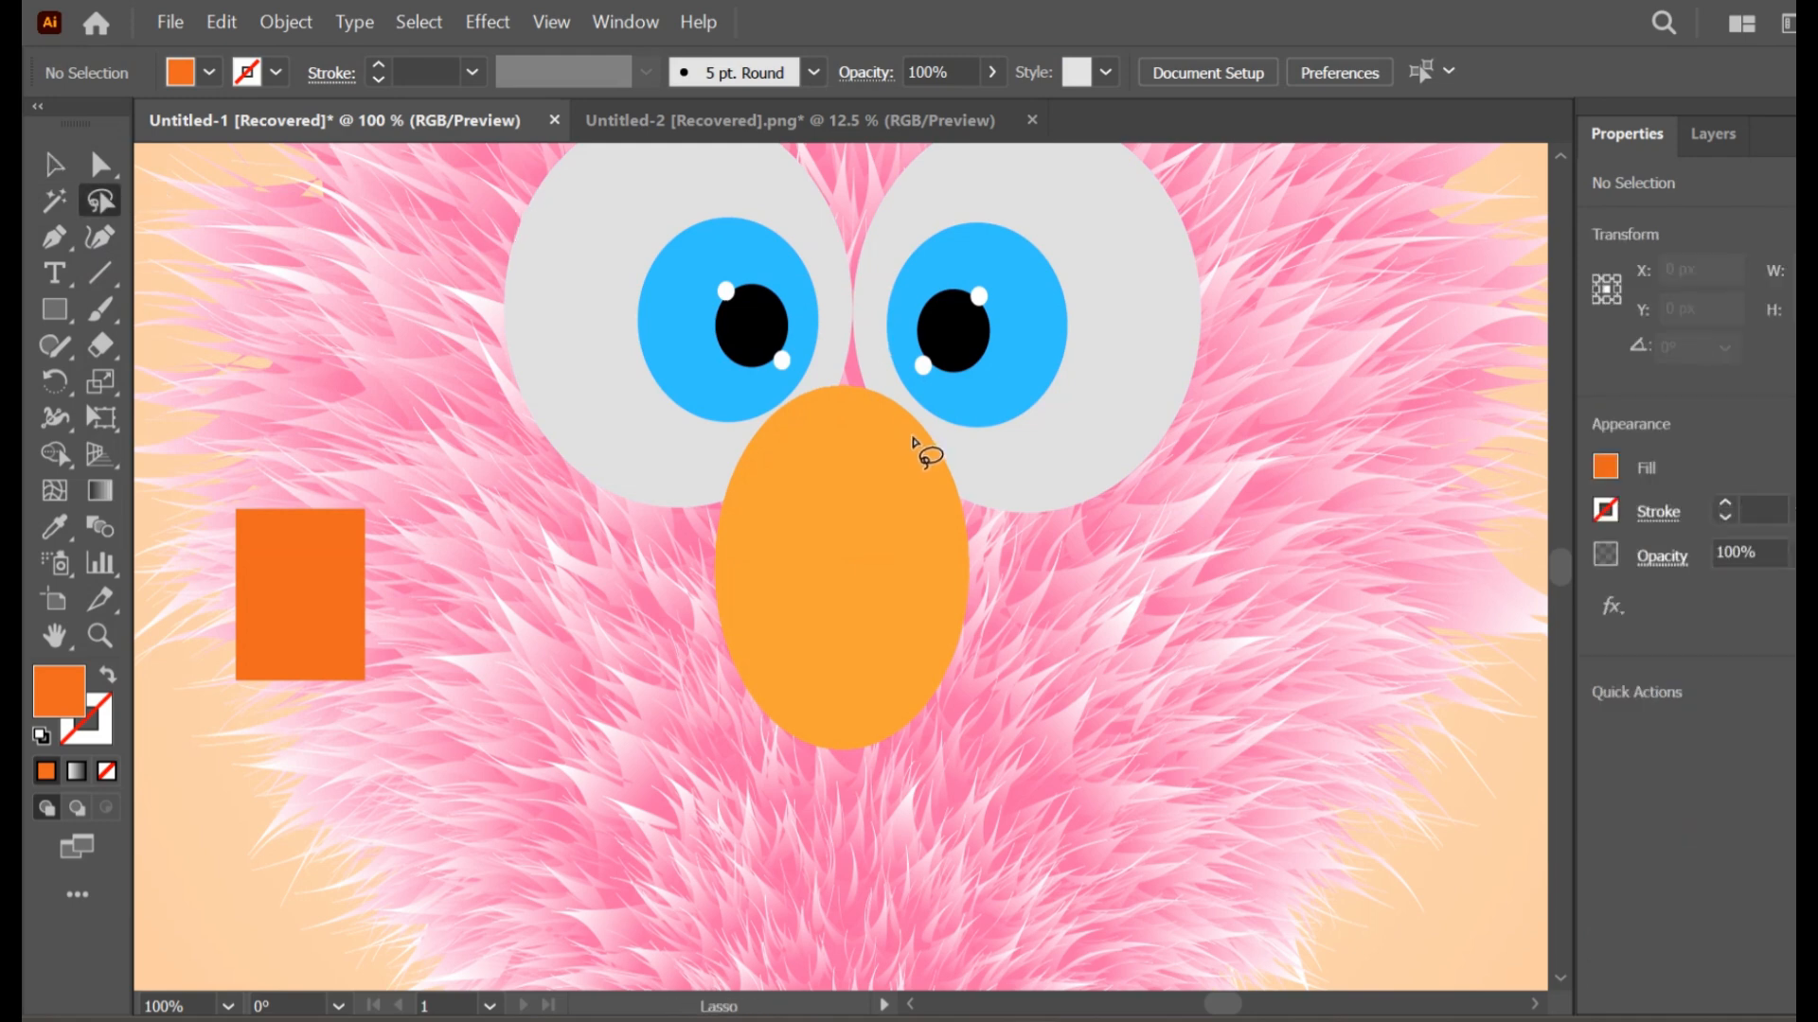